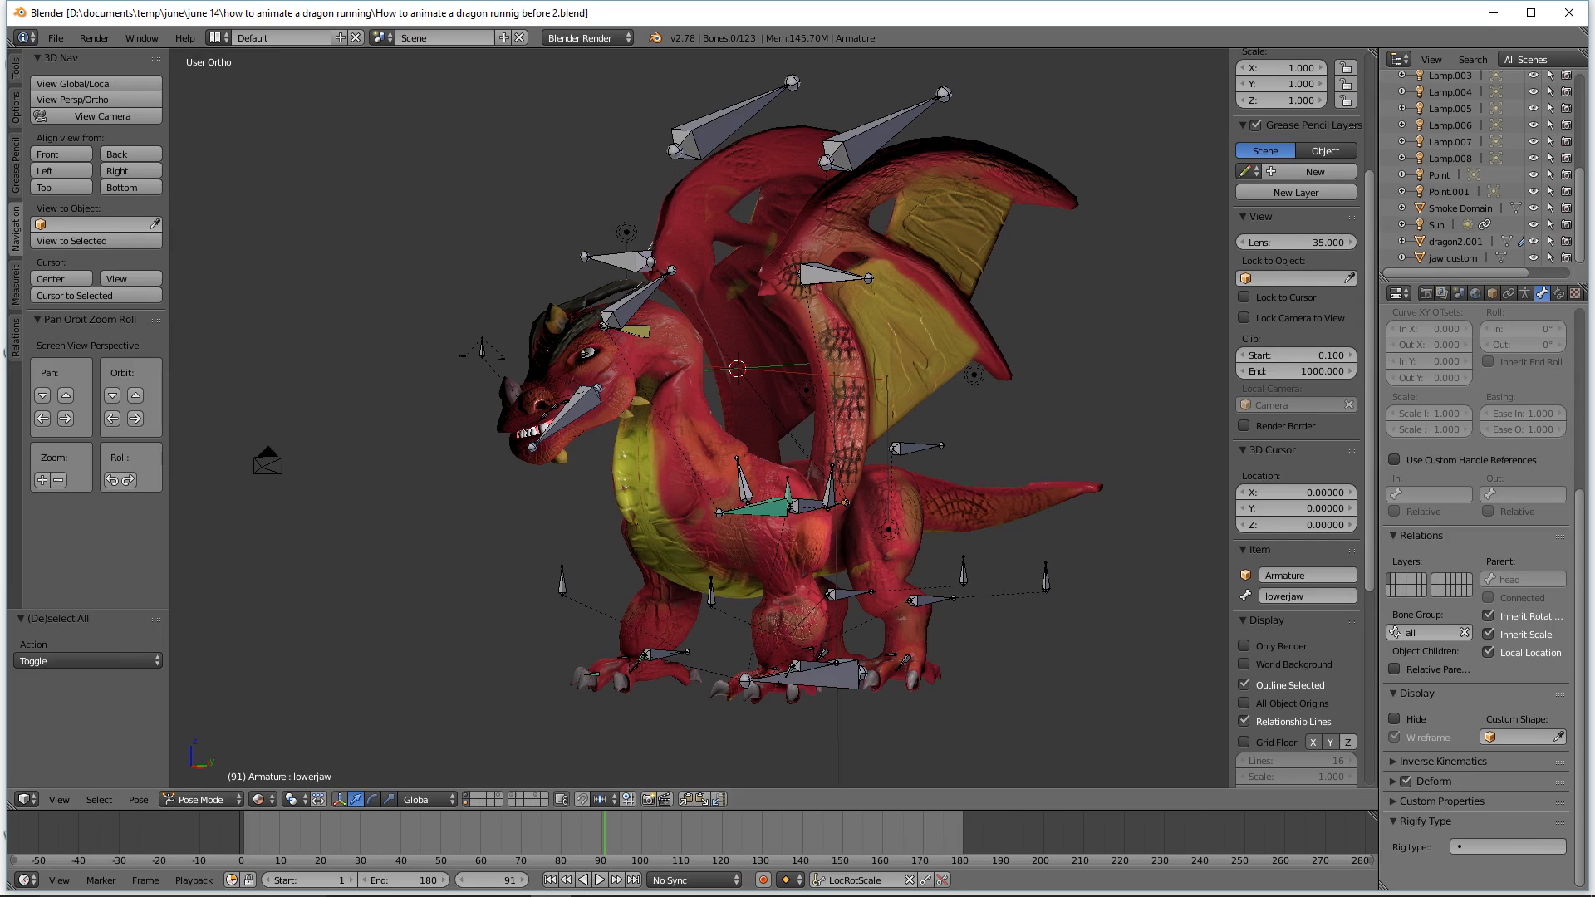
Step: Open the User Preferences and review the Input settings, then close the preferences window
left_click(1095, 22)
left_click(59, 41)
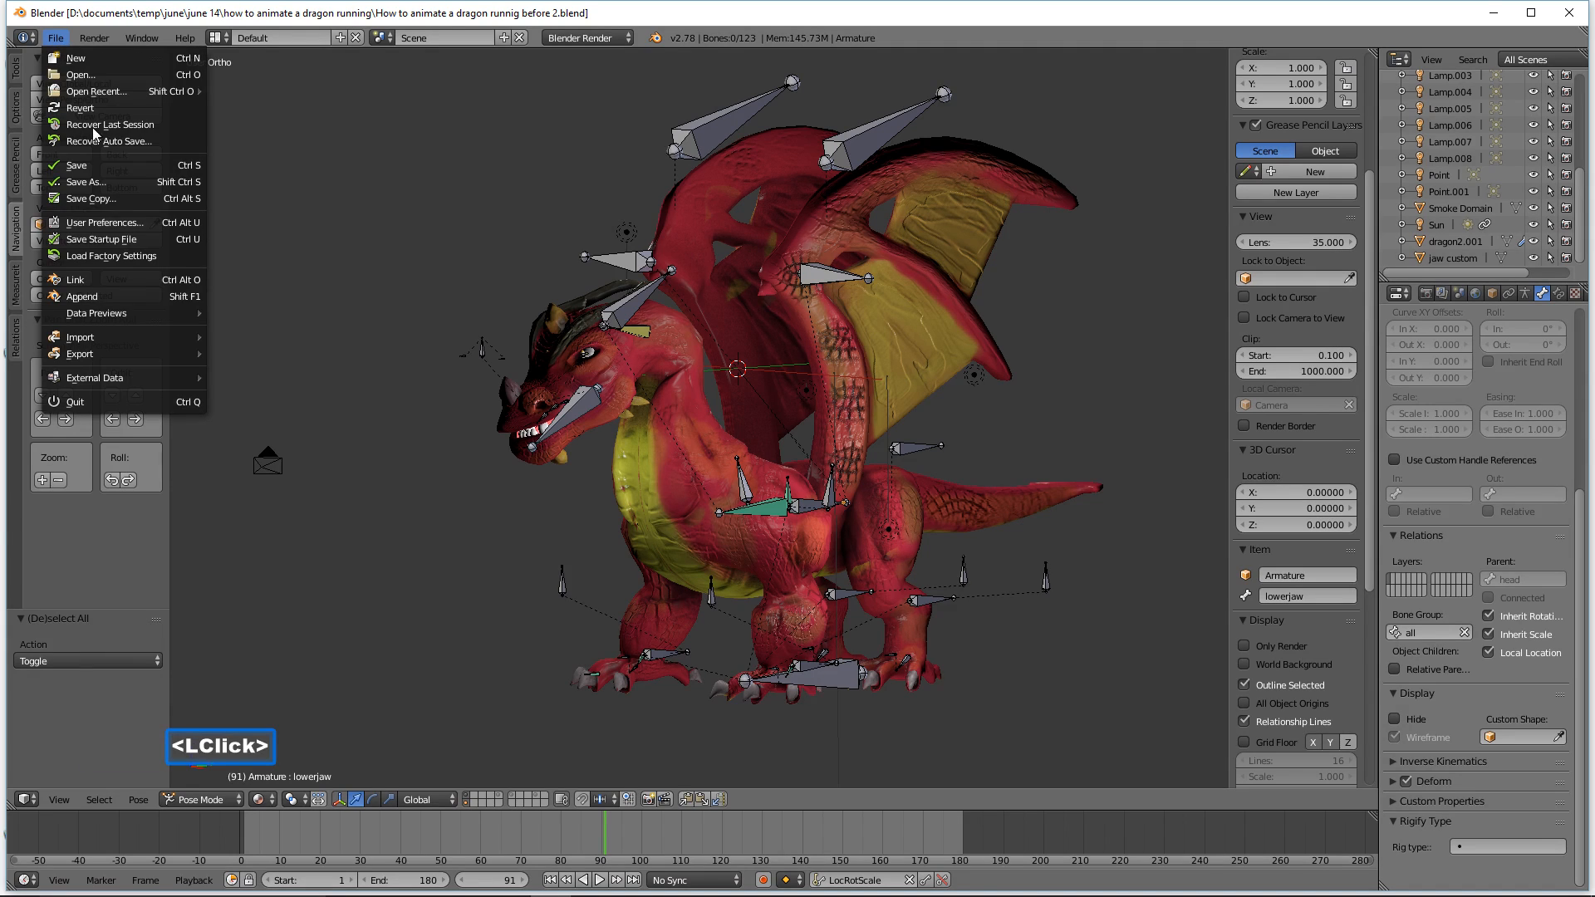
left_click(105, 222)
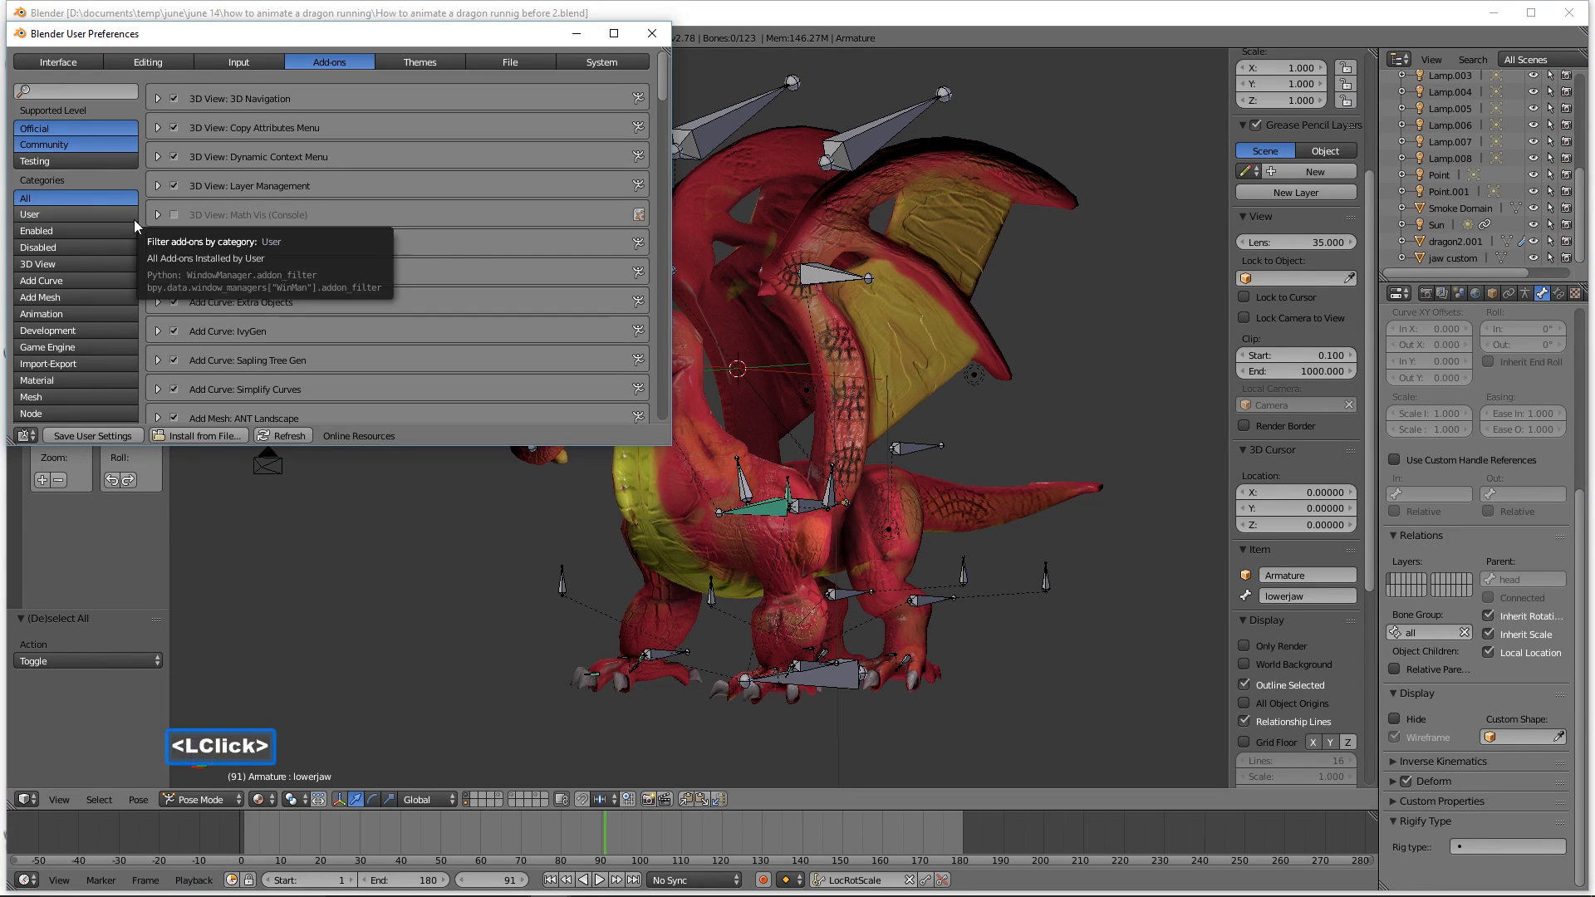
left_click(264, 63)
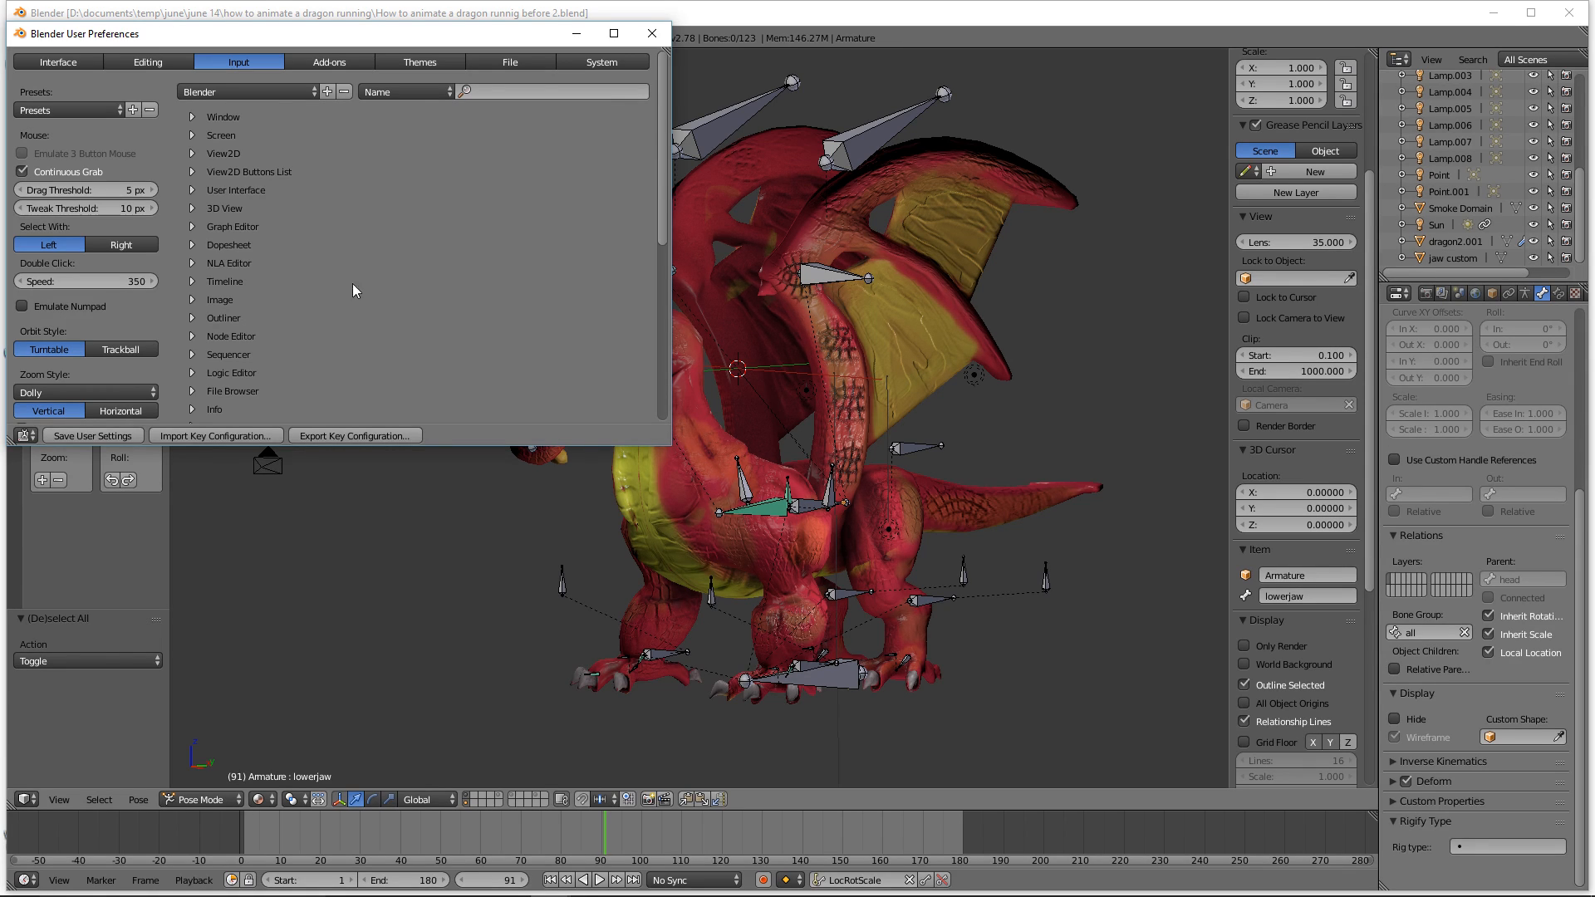
left_click(659, 38)
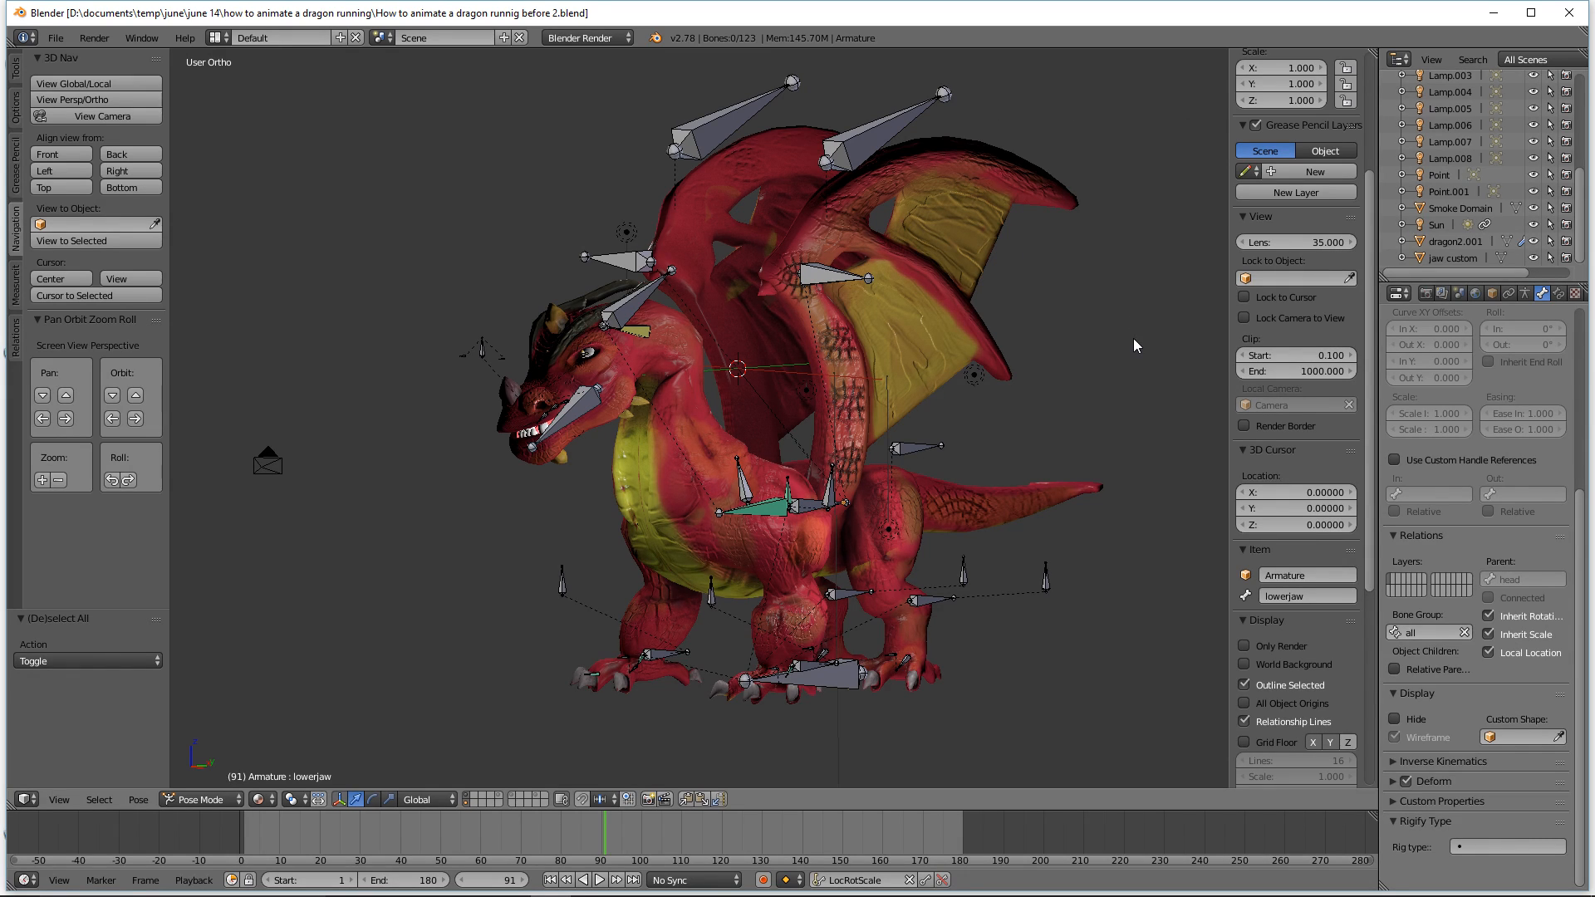
Step: Switch the screen layout to the Animation workspace
left_click(1076, 16)
left_click(1100, 13)
left_click(220, 39)
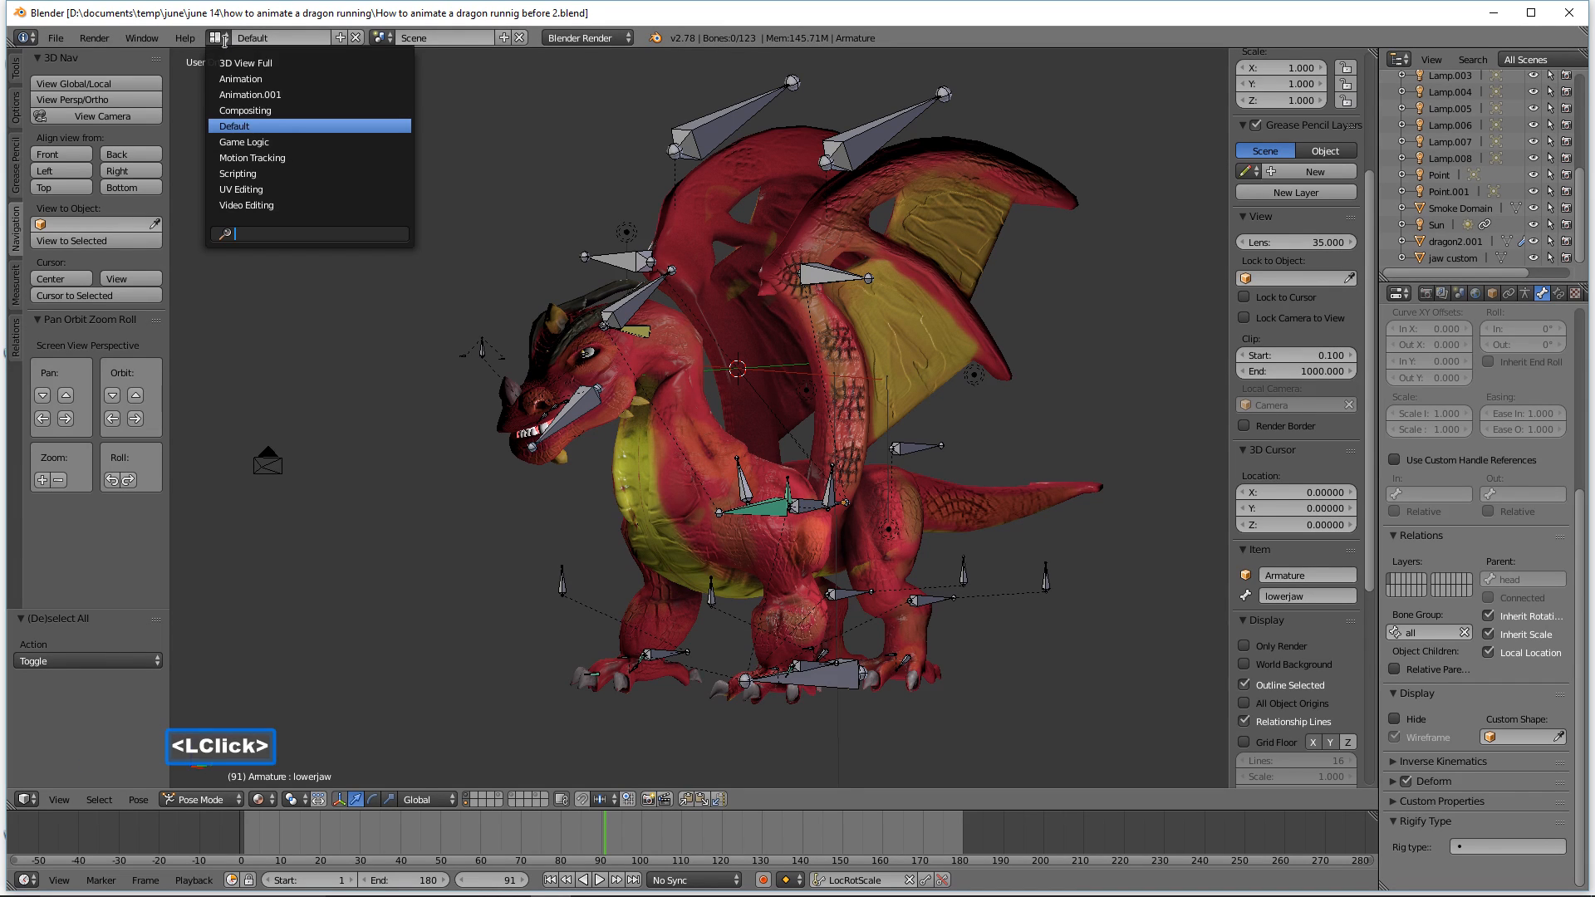
left_click(282, 78)
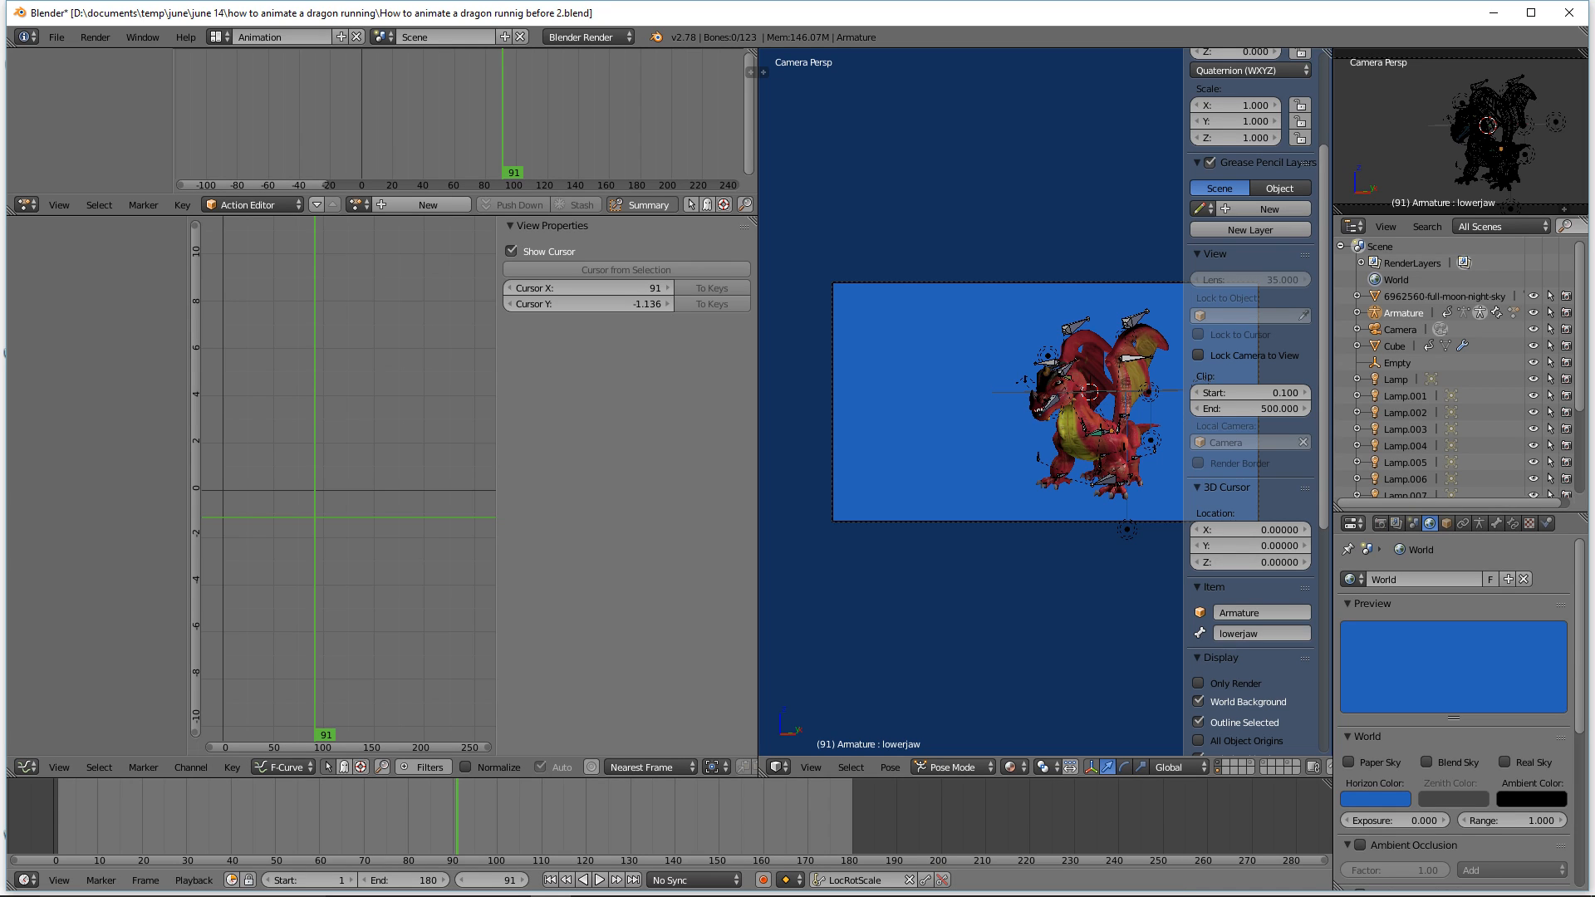
Step: Resize the editor areas to widen the 3D viewport and enlarge the upper graph area
left_click(1182, 18)
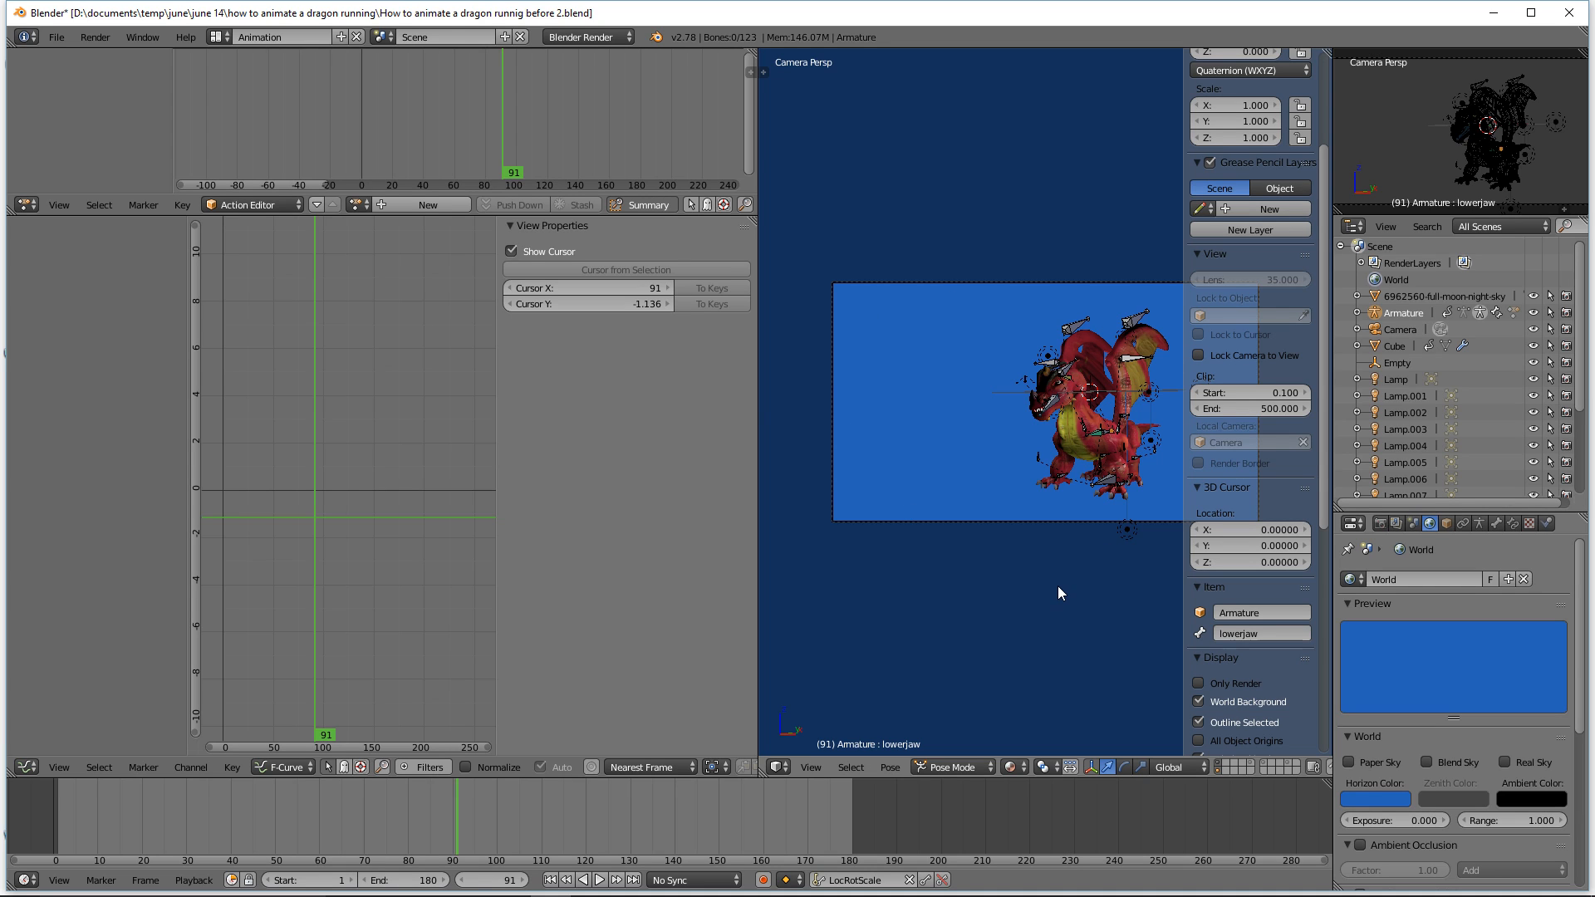
middle_click_drag(1090, 574, 1085, 542)
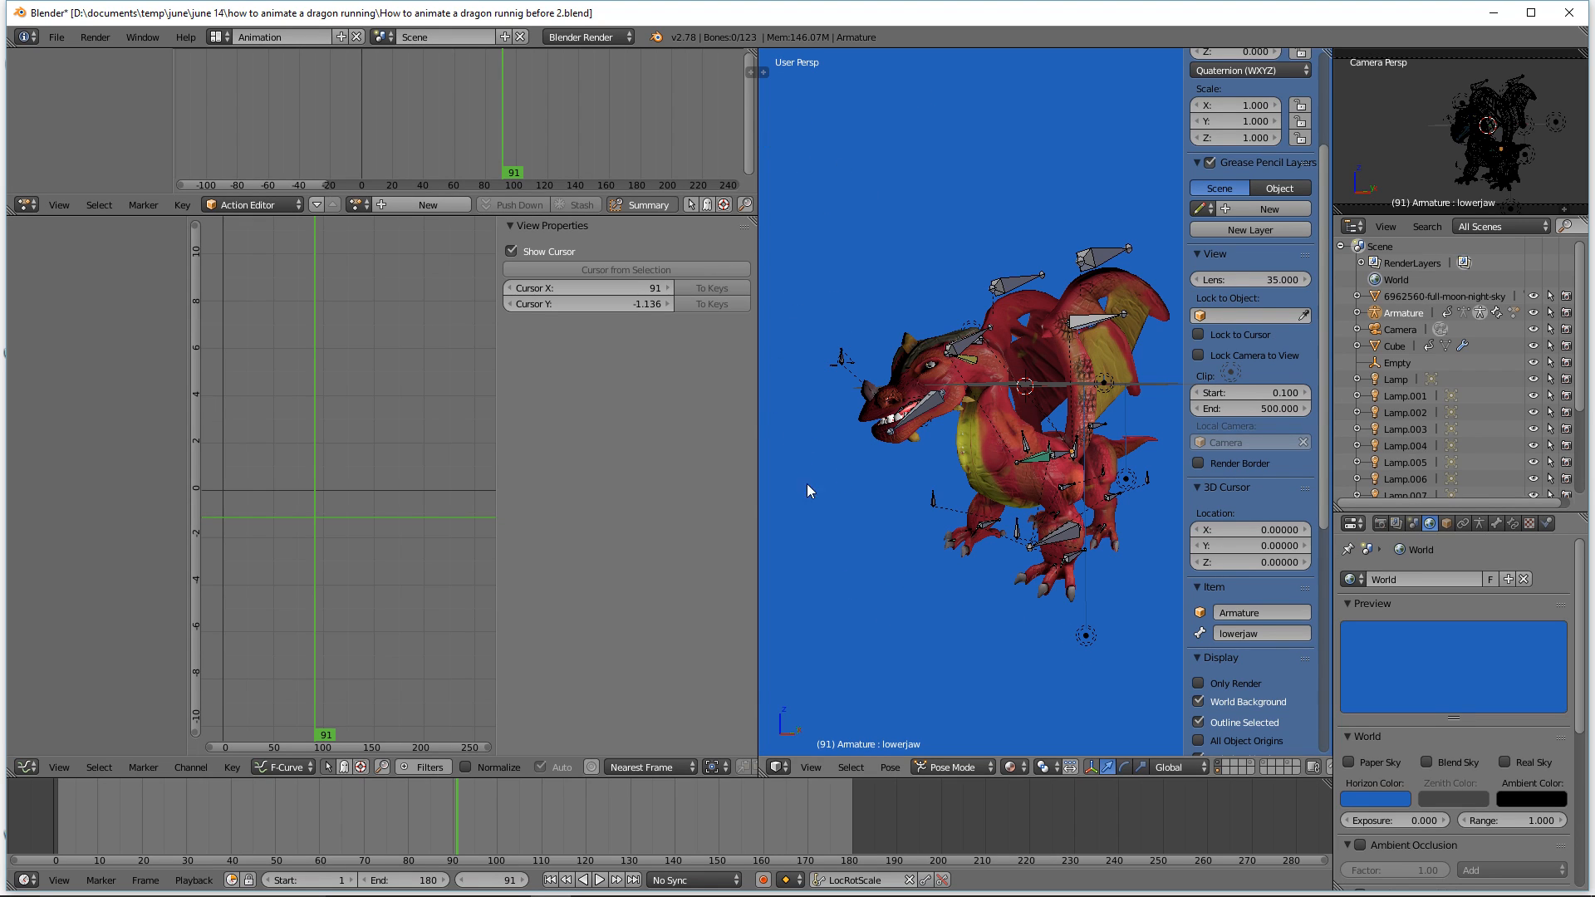
left_click_drag(759, 407, 559, 407)
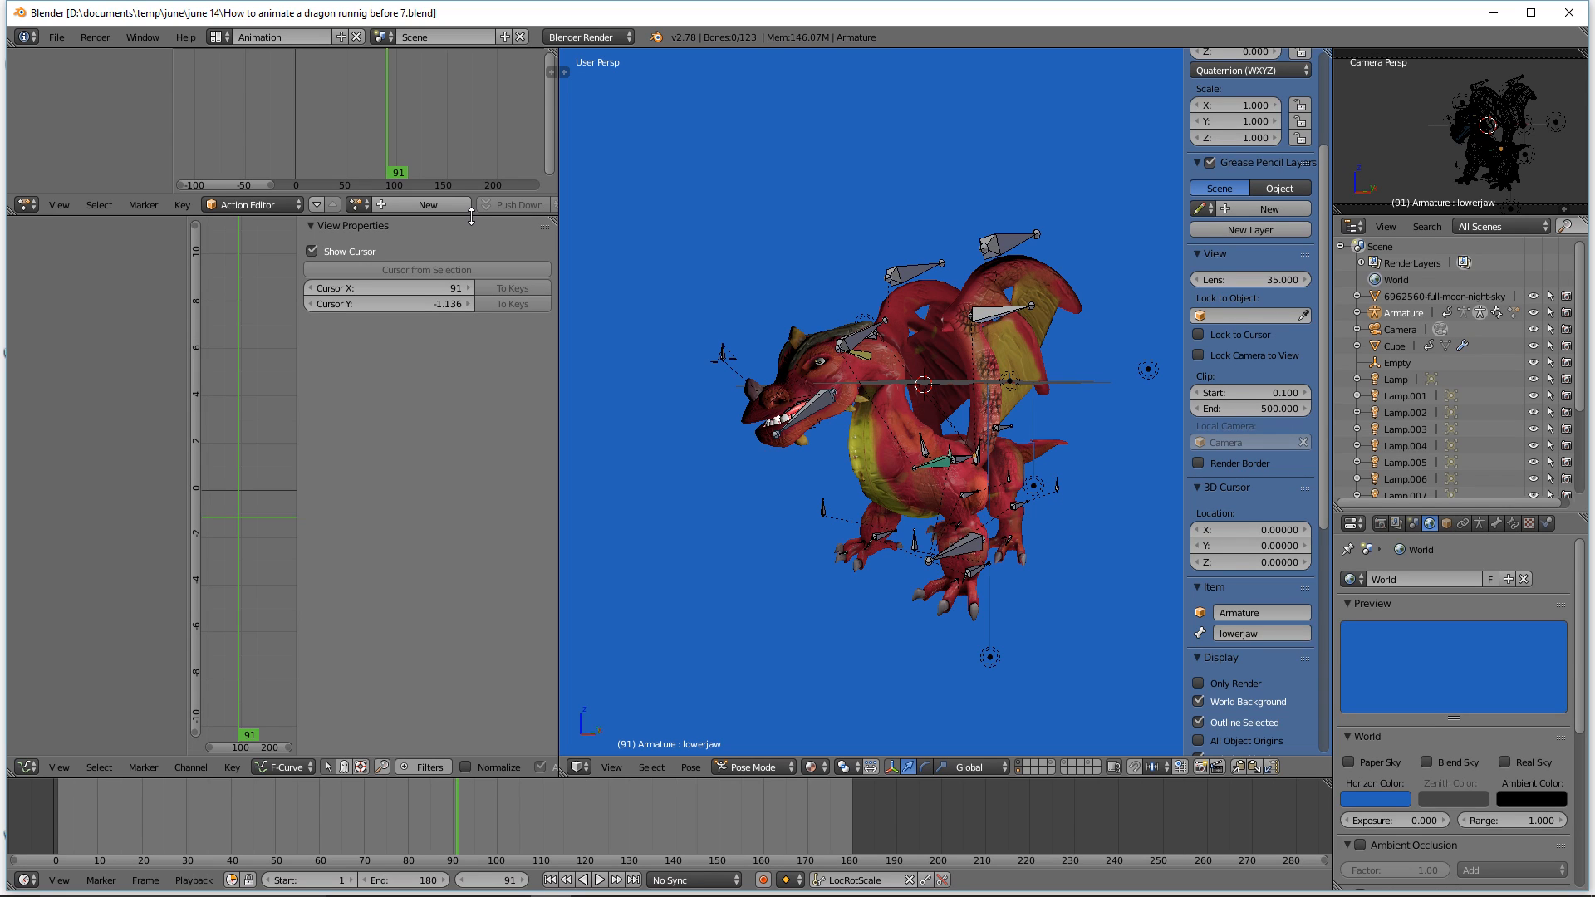
left_click_drag(471, 217, 475, 428)
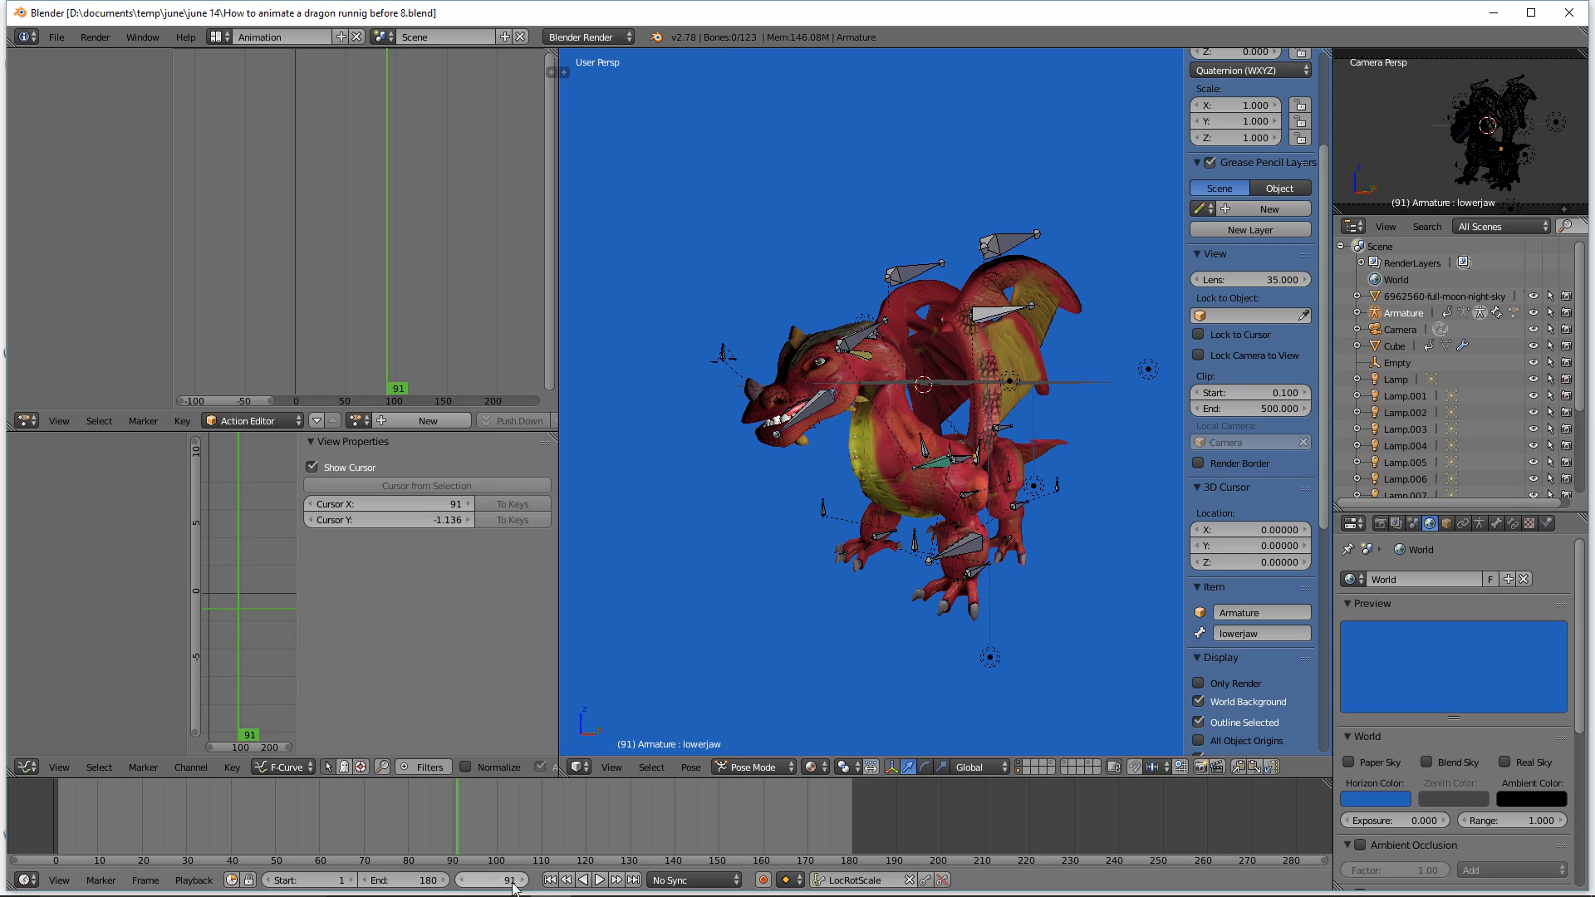
Step: Set the animation end frame to 40 on the timeline
left_click(550, 880)
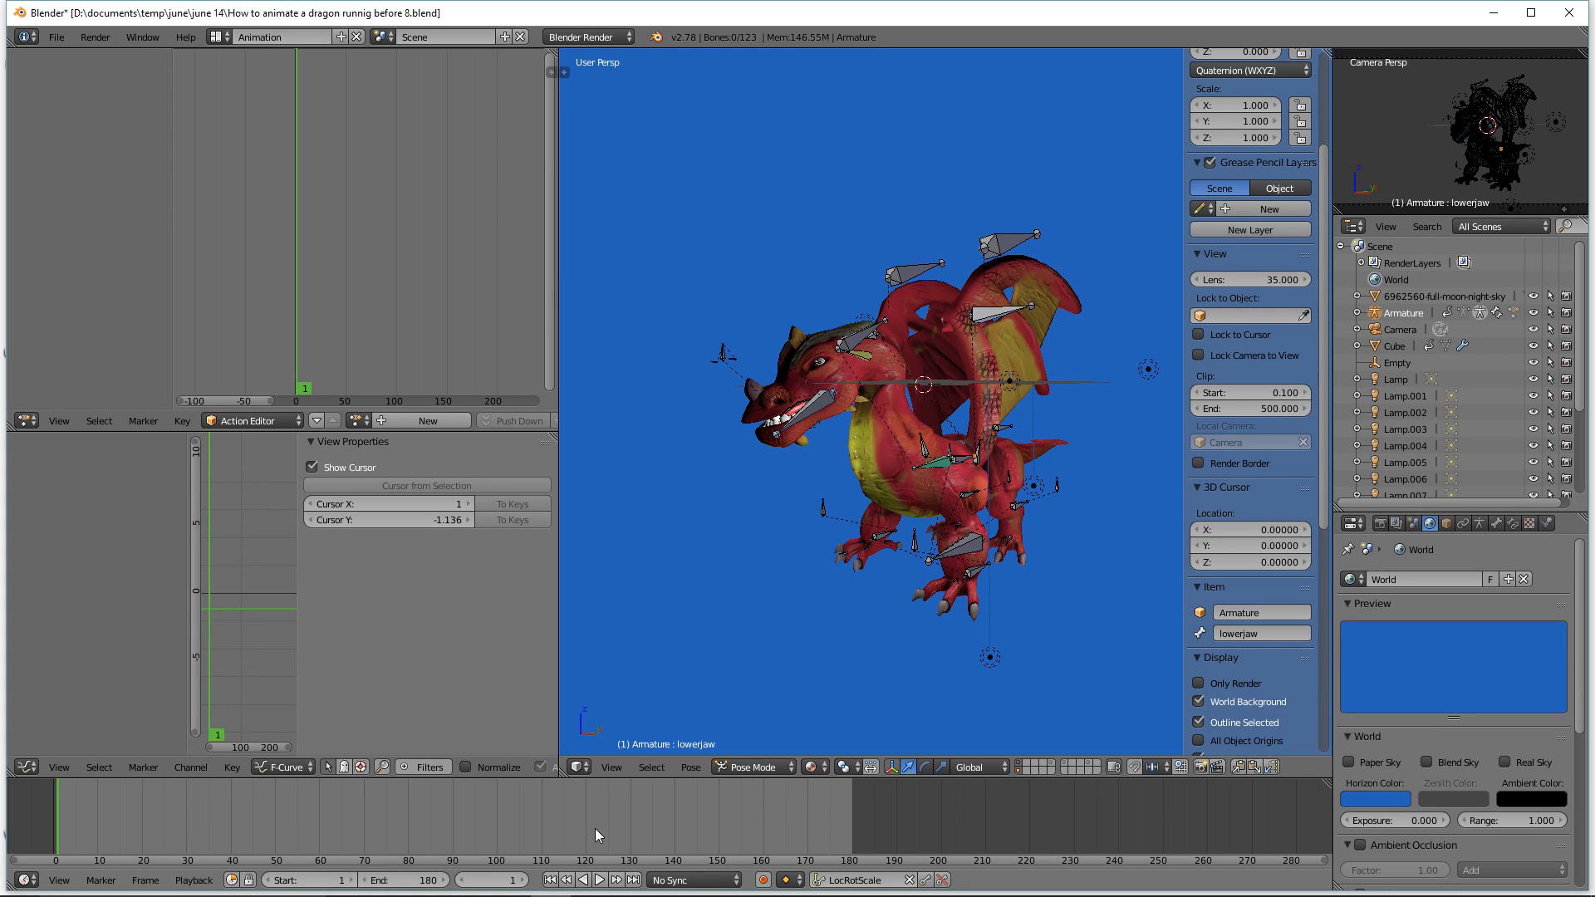
right_click(233, 814)
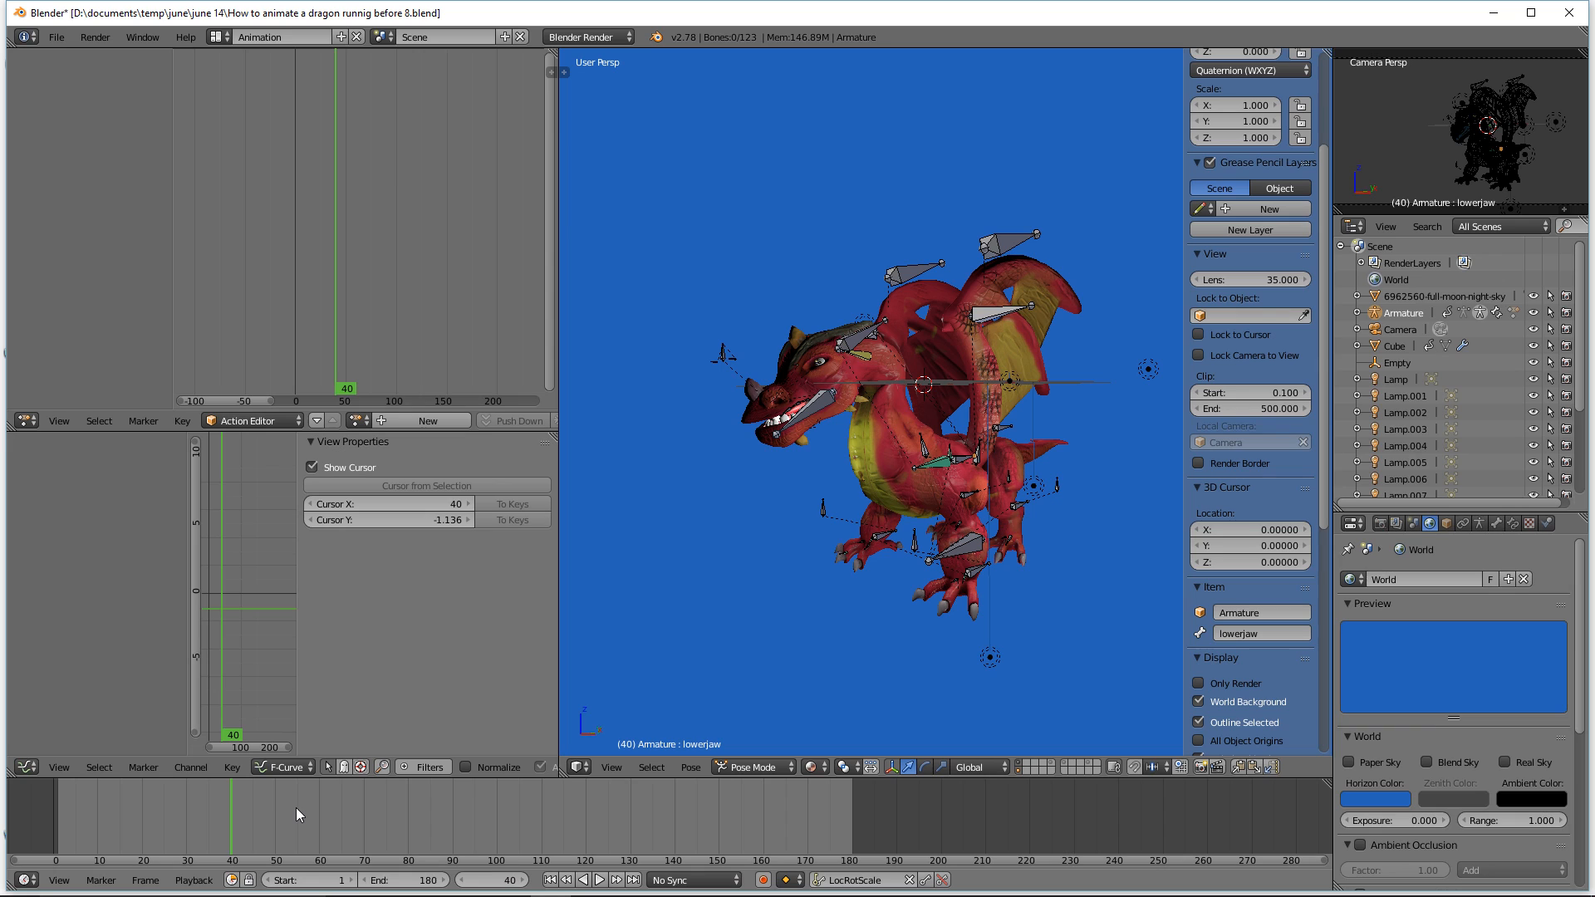
key("e")
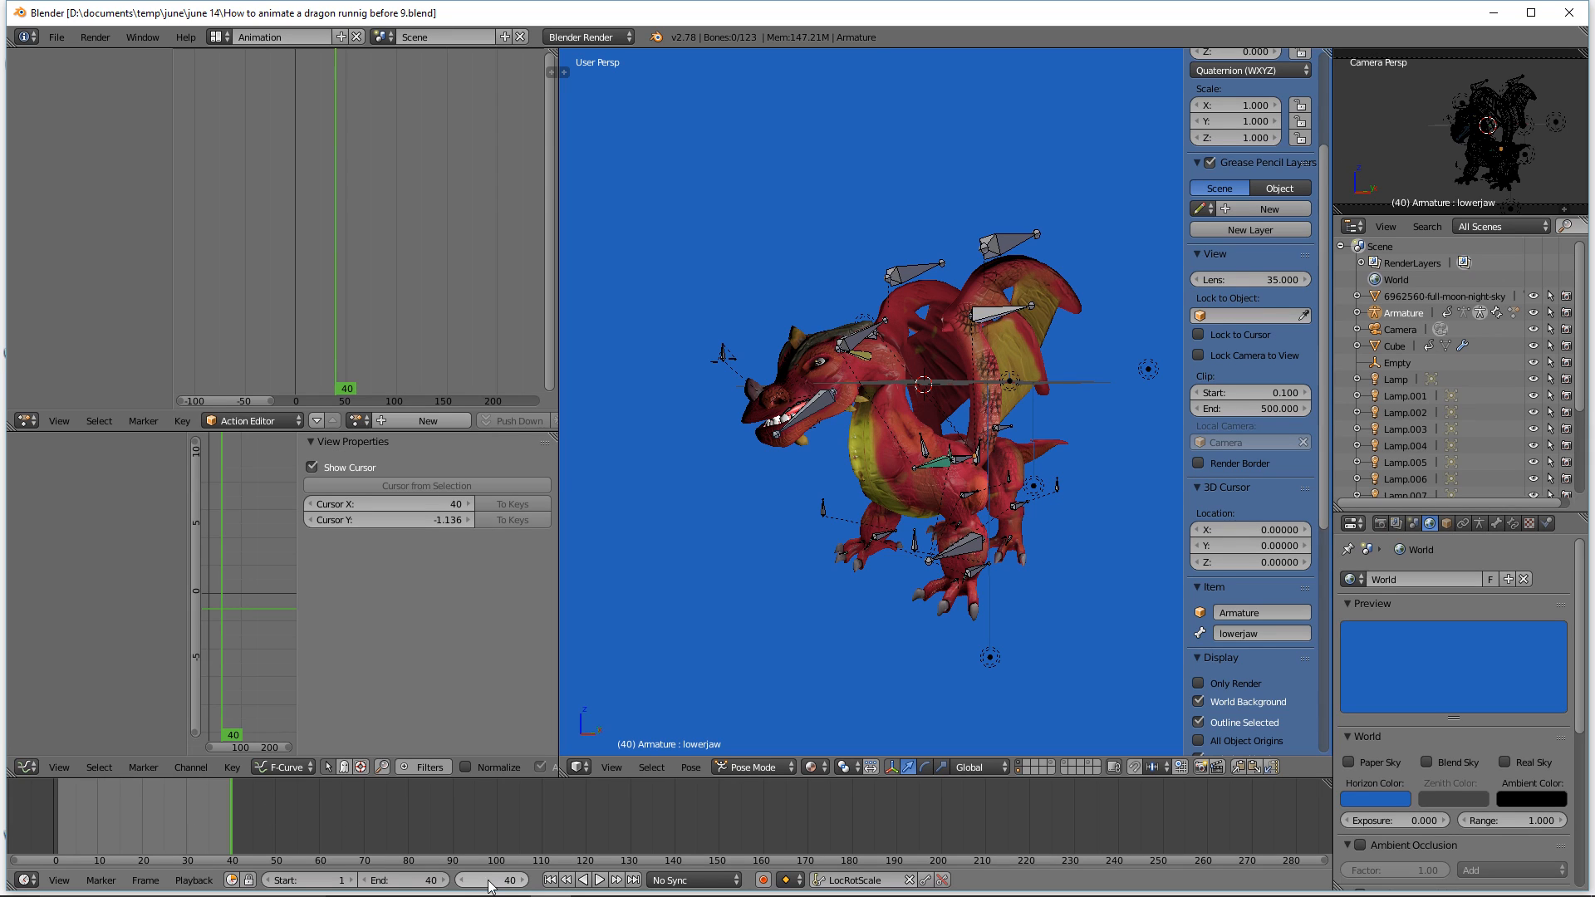
Step: Go to frame 1 and try grabbing the left front foot control ffoot.ctrl.l
left_click(551, 880)
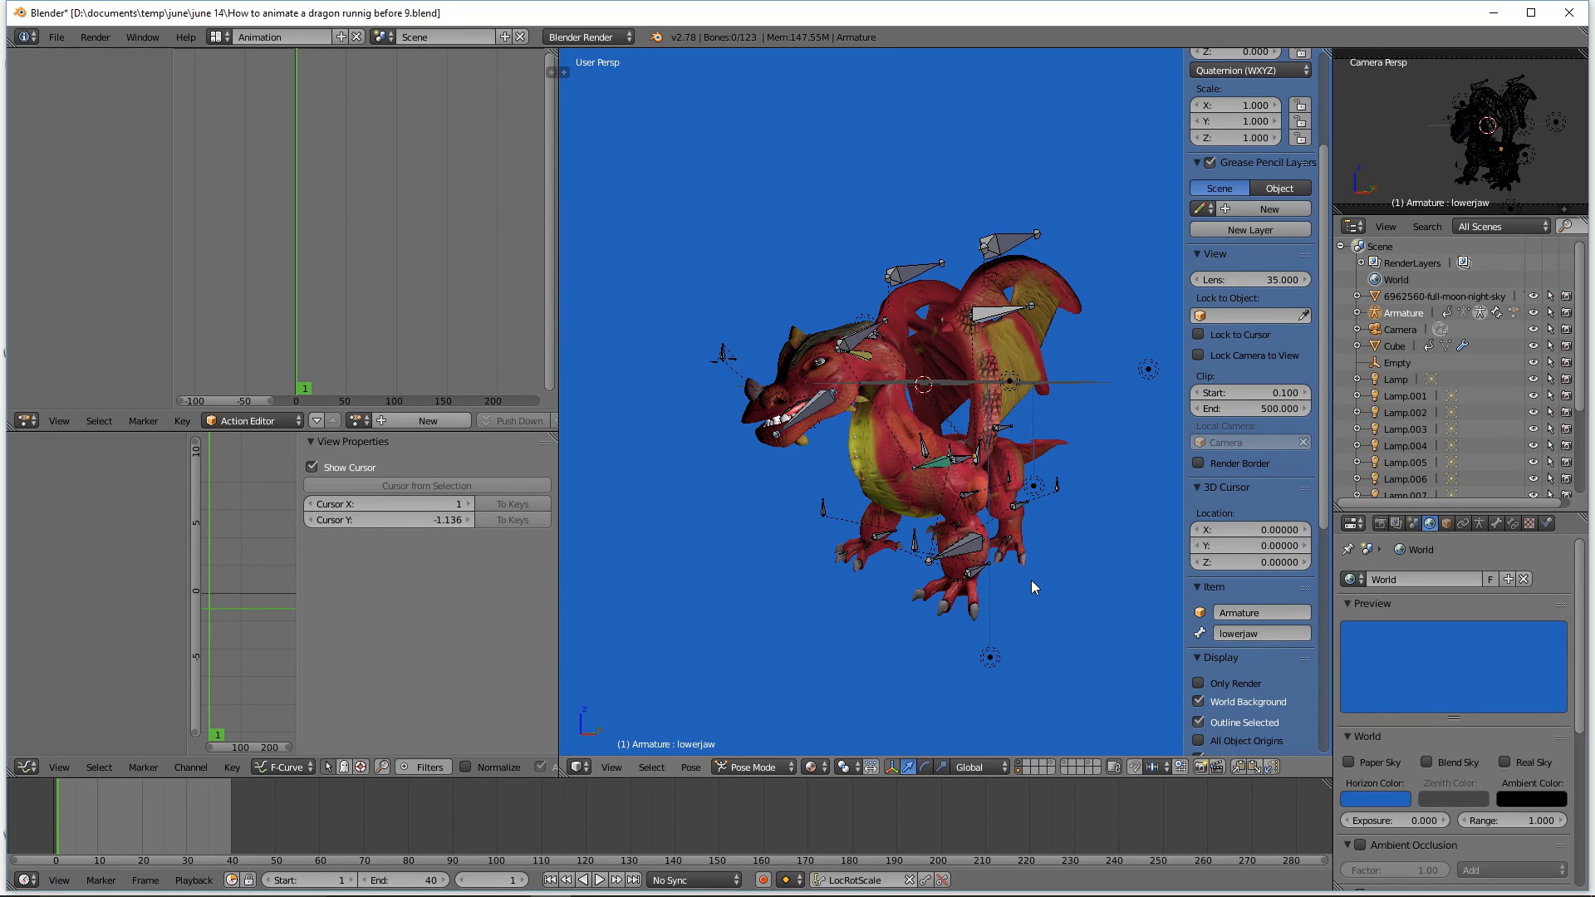
middle_click_drag(1038, 569, 1041, 556, "ctrl")
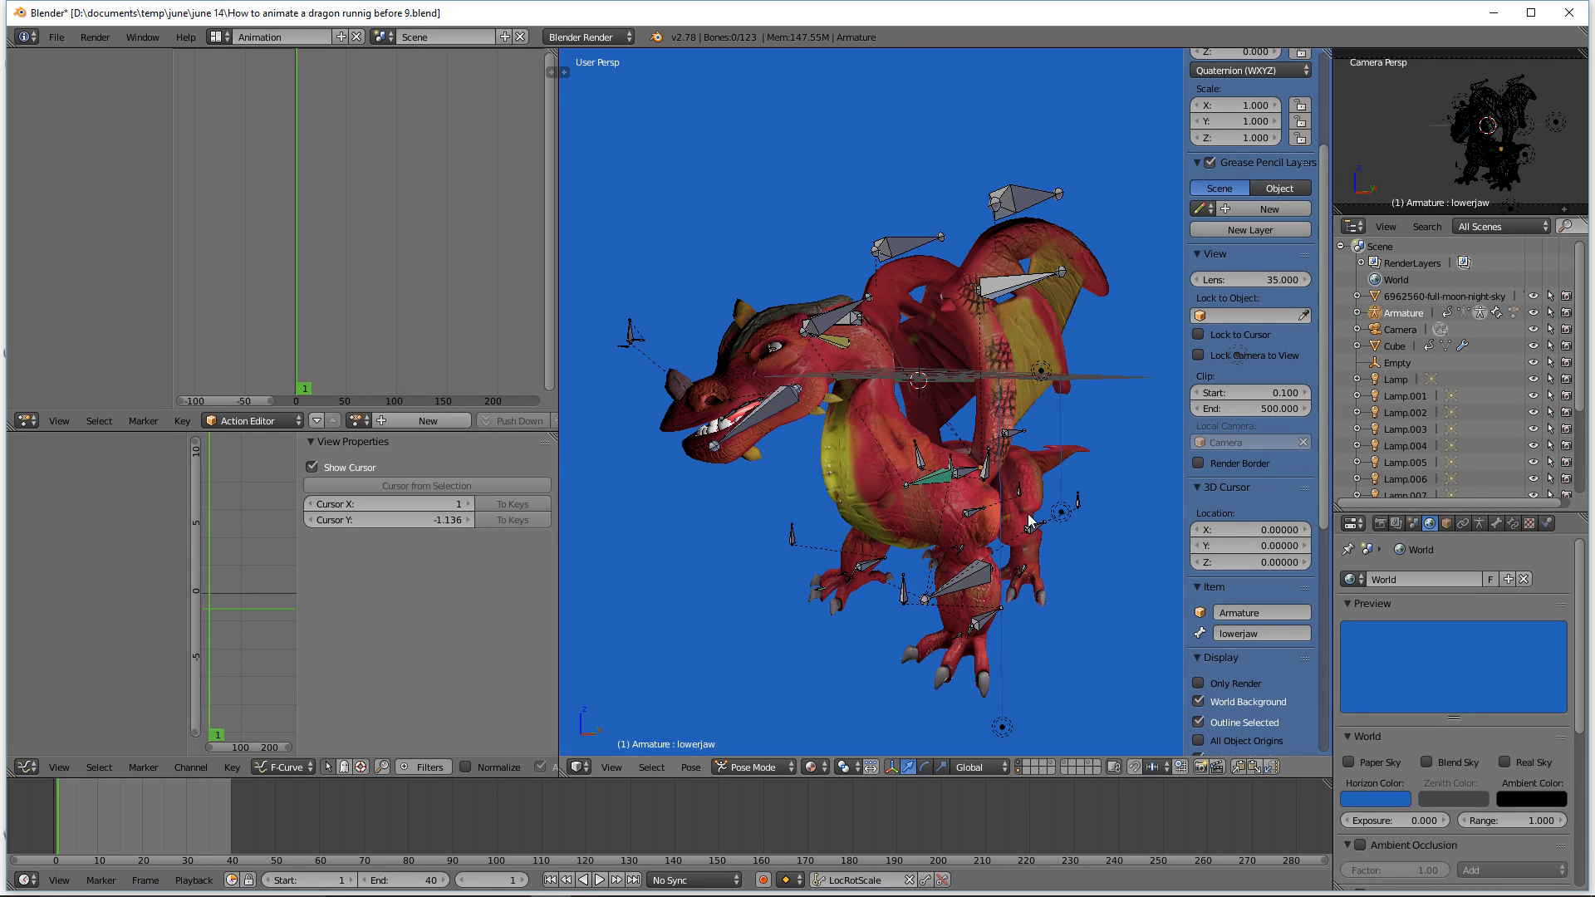
middle_click_drag(1045, 548, 994, 564)
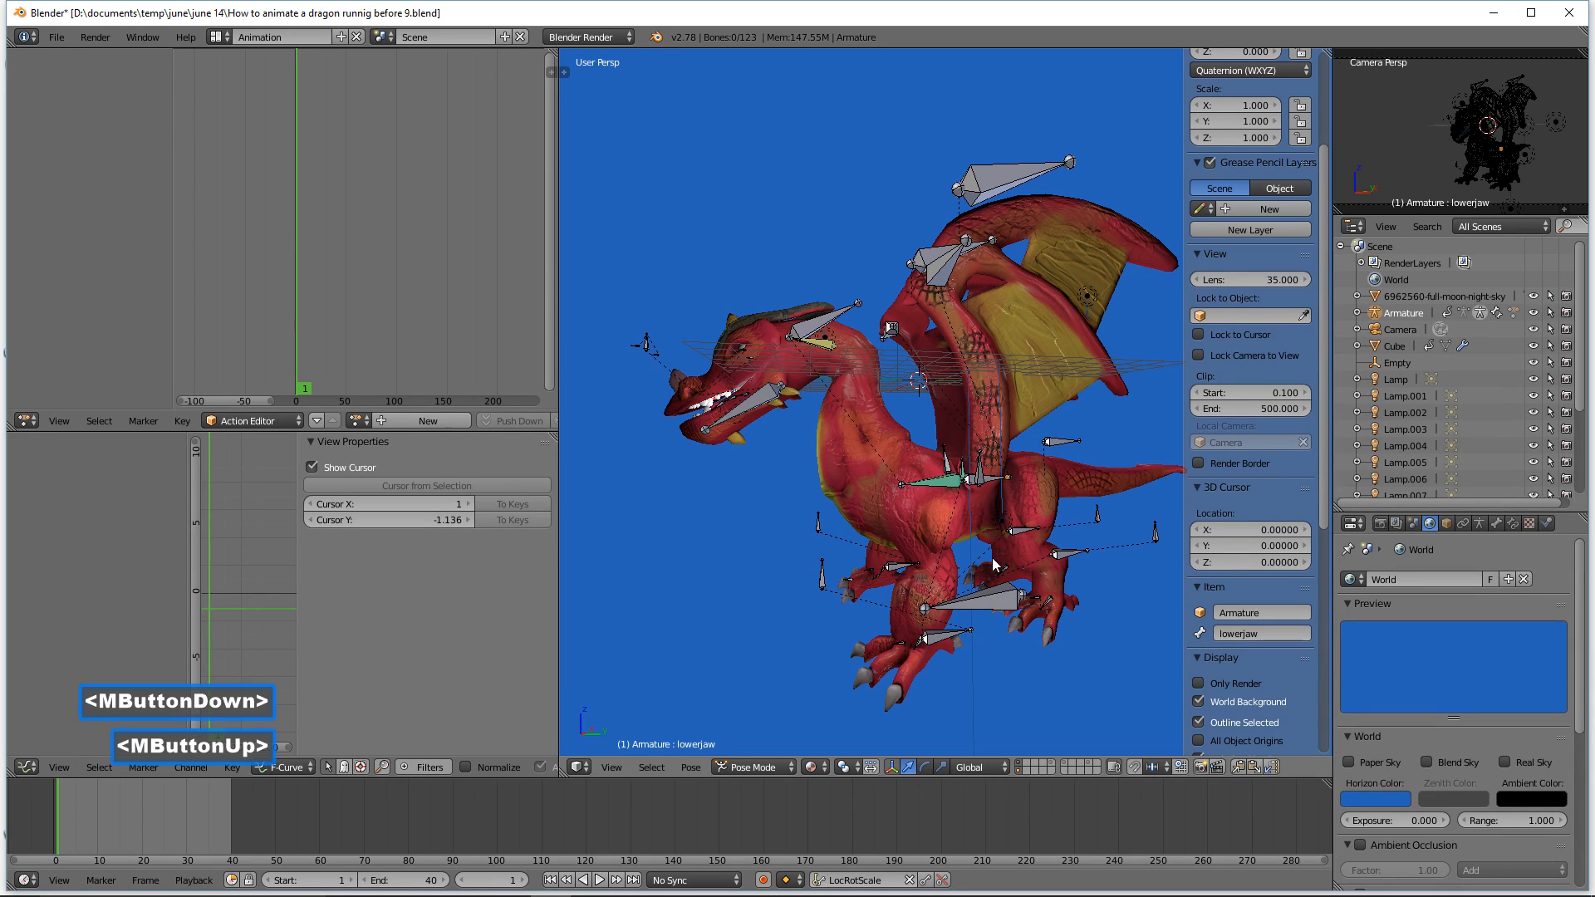
left_click(952, 640)
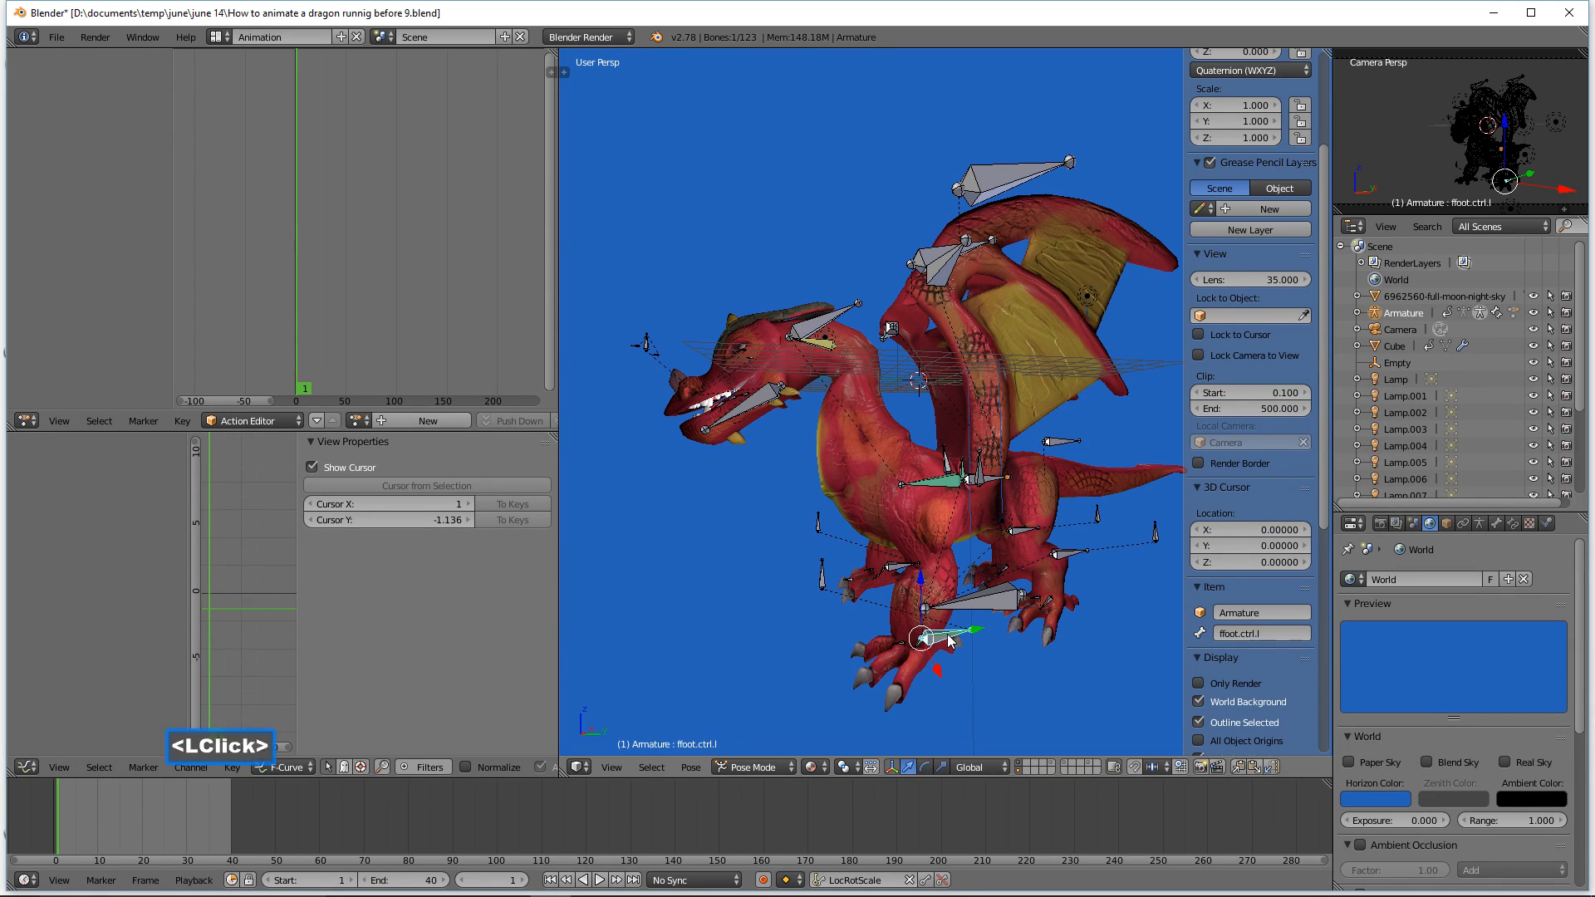
key("g")
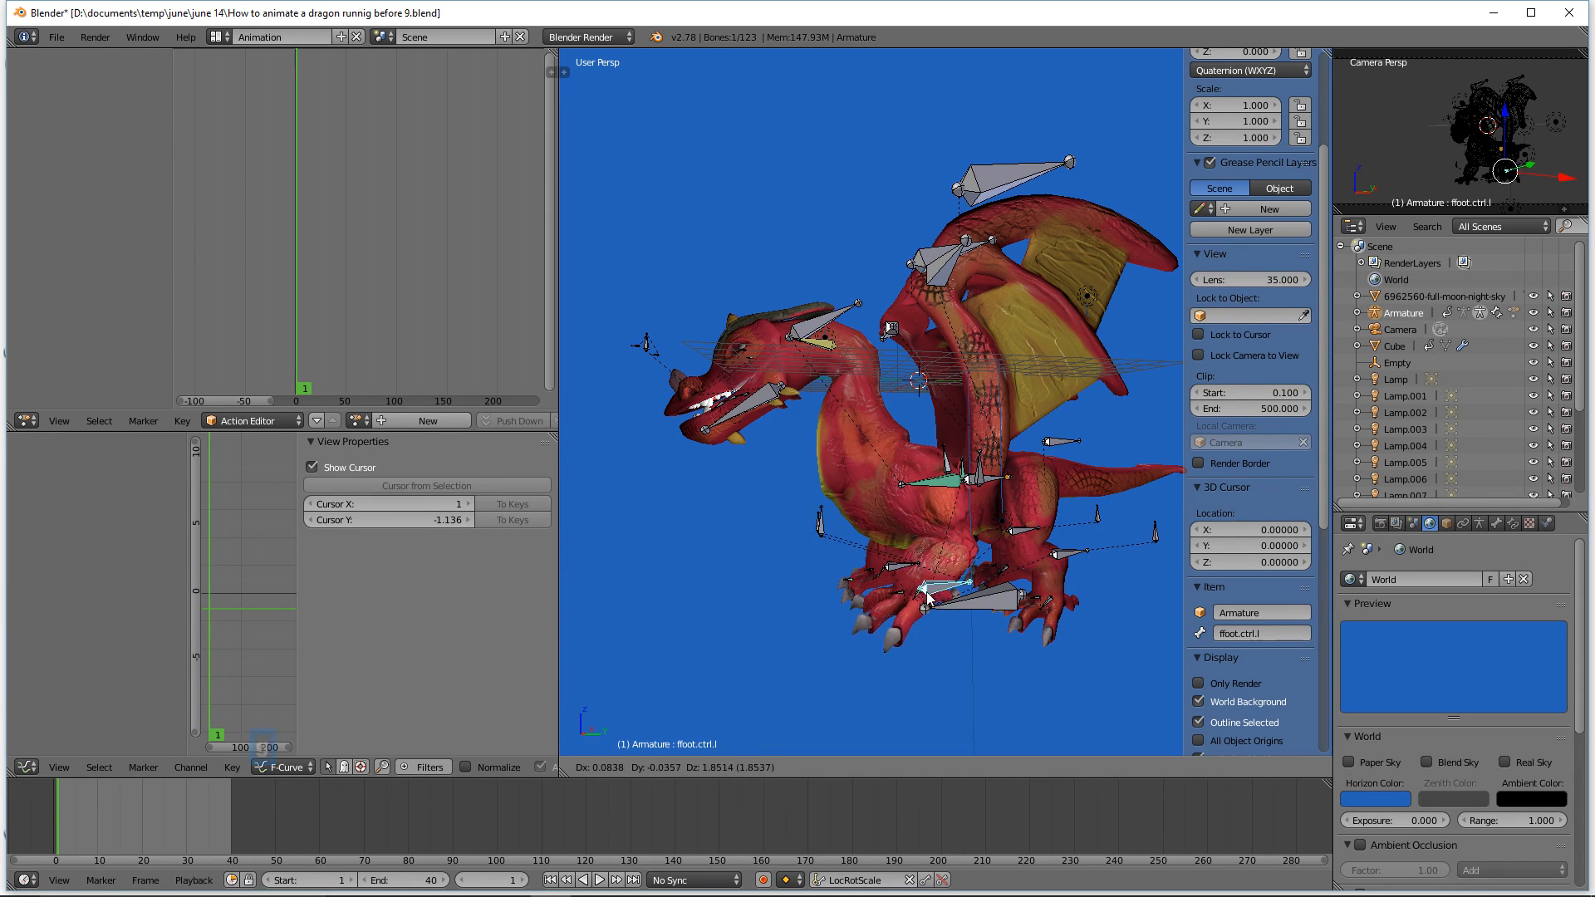
right_click(958, 621)
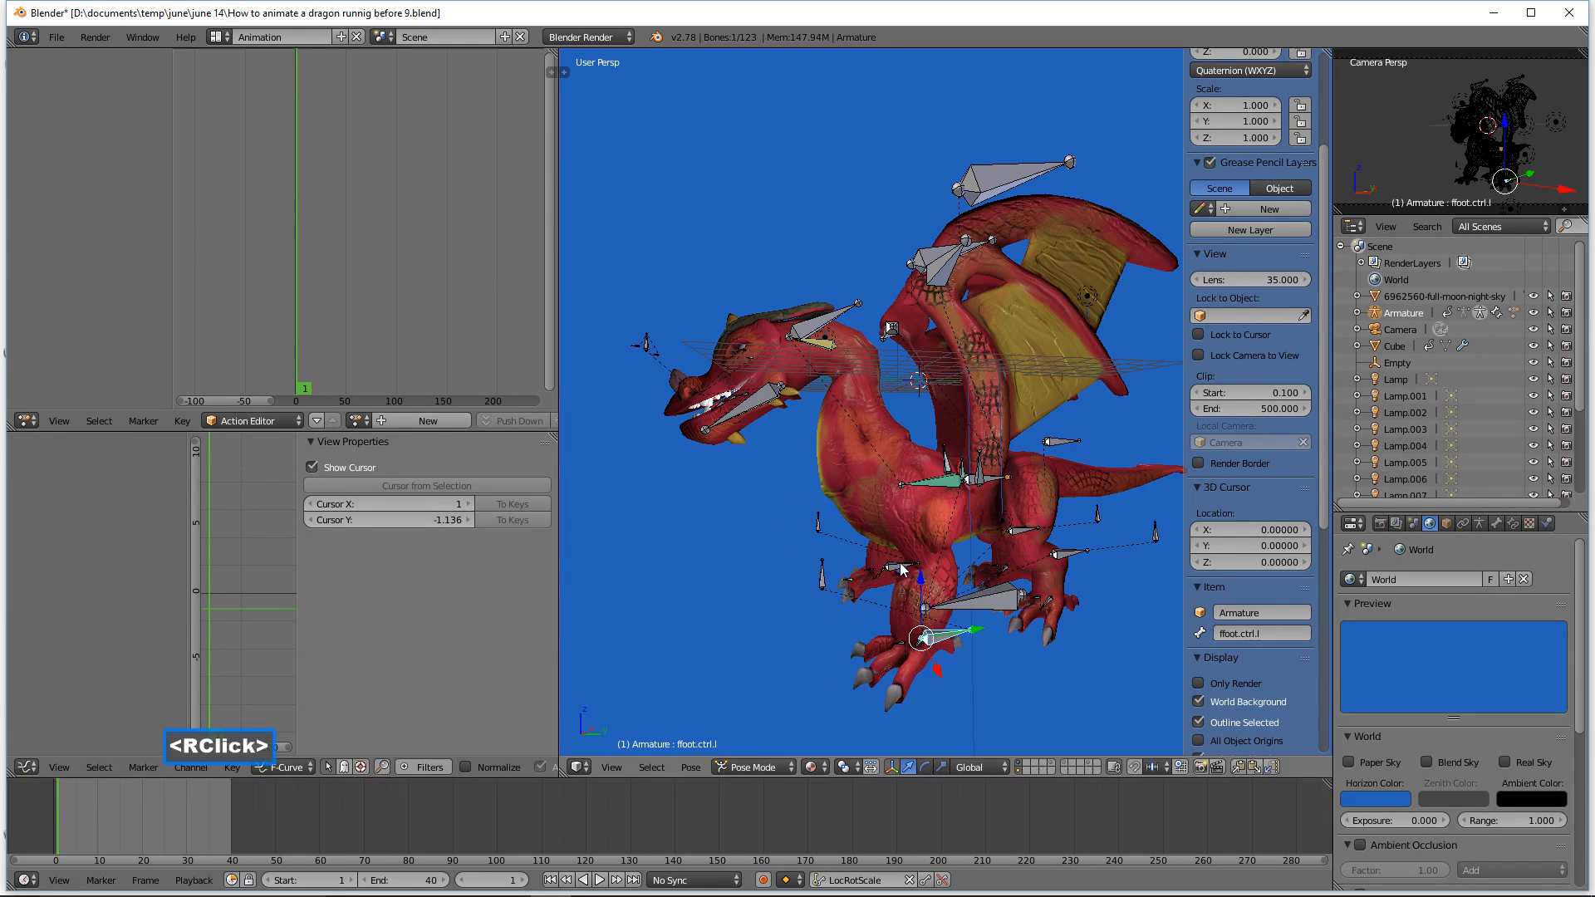
Step: Try moving the hind leg bone Bone.030 and the front leg pole target ptl
left_click(1067, 567)
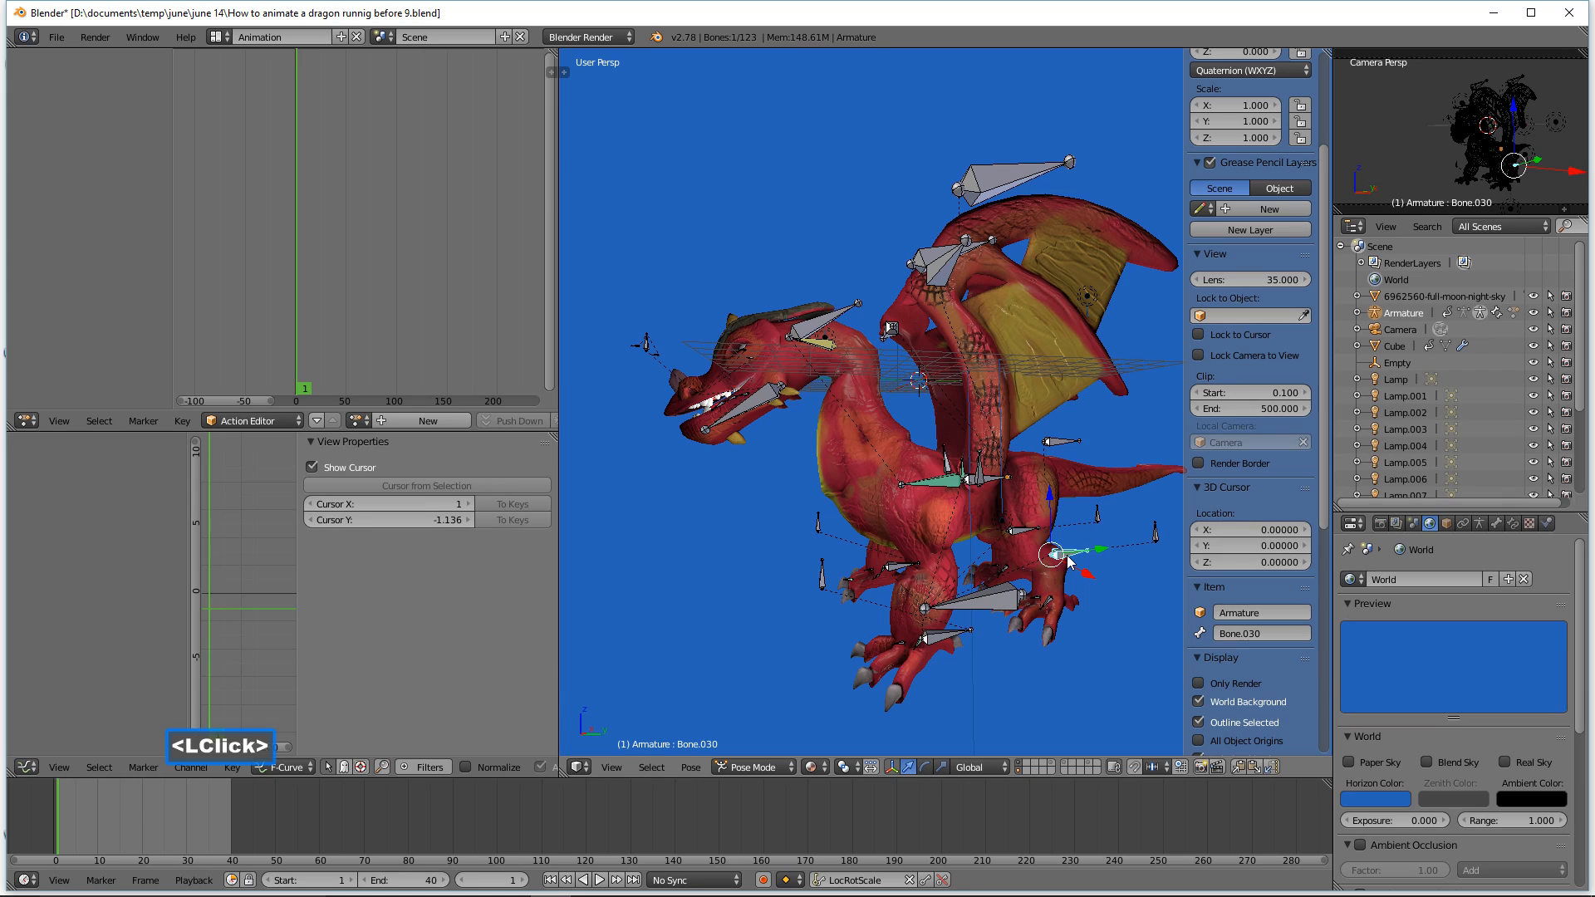
key("g")
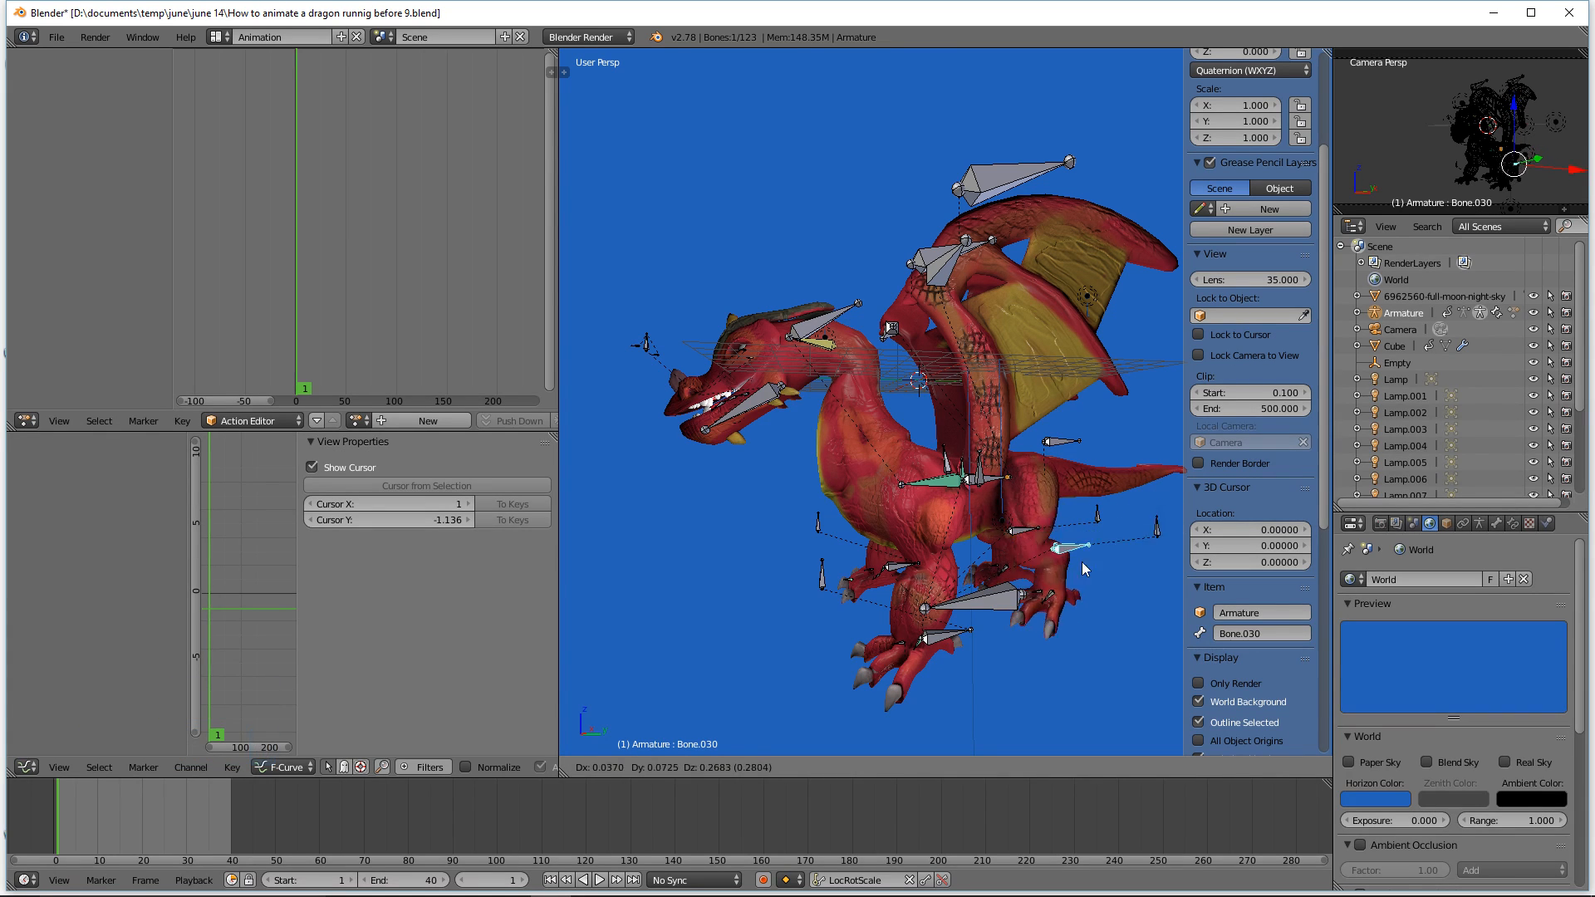
right_click(1032, 625)
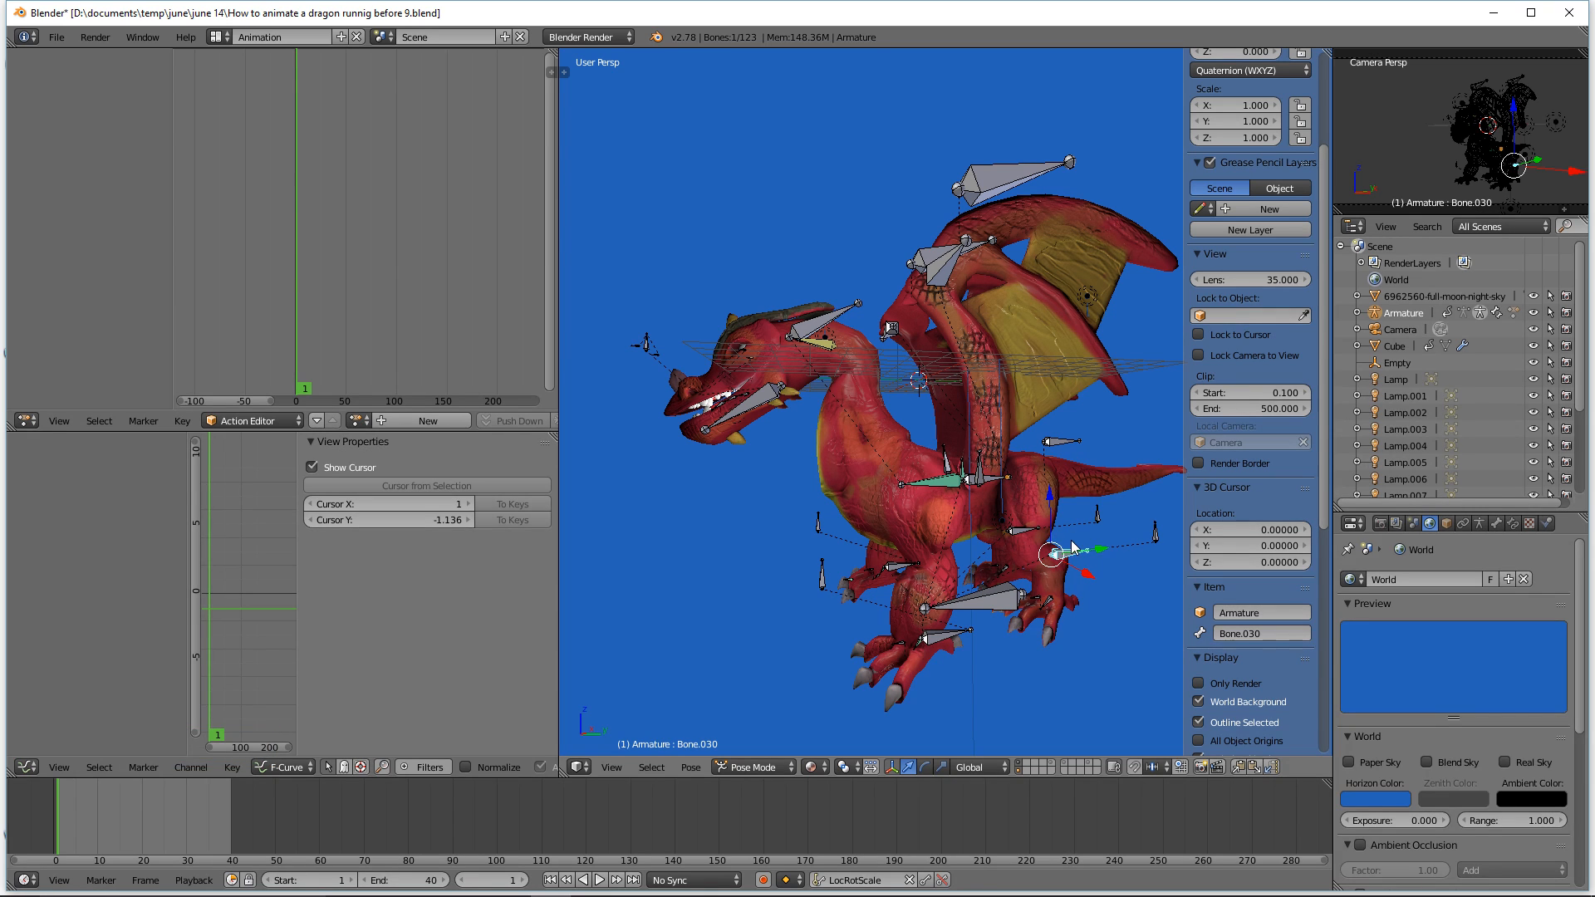
left_click(825, 584)
middle_click_drag(792, 596, 848, 615)
key("g")
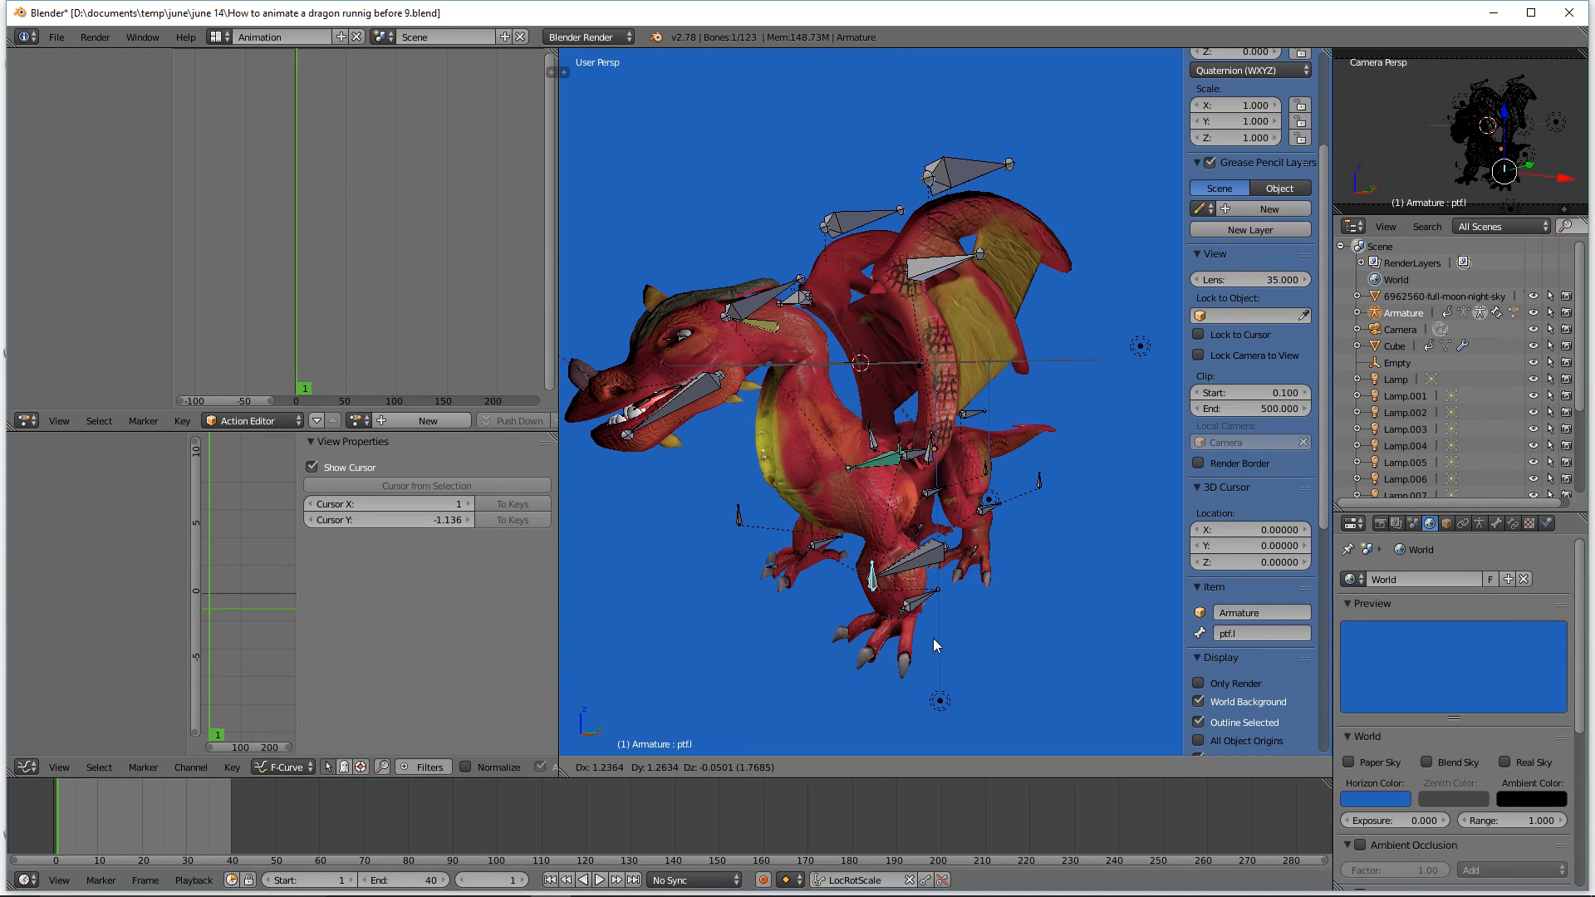
right_click(927, 648)
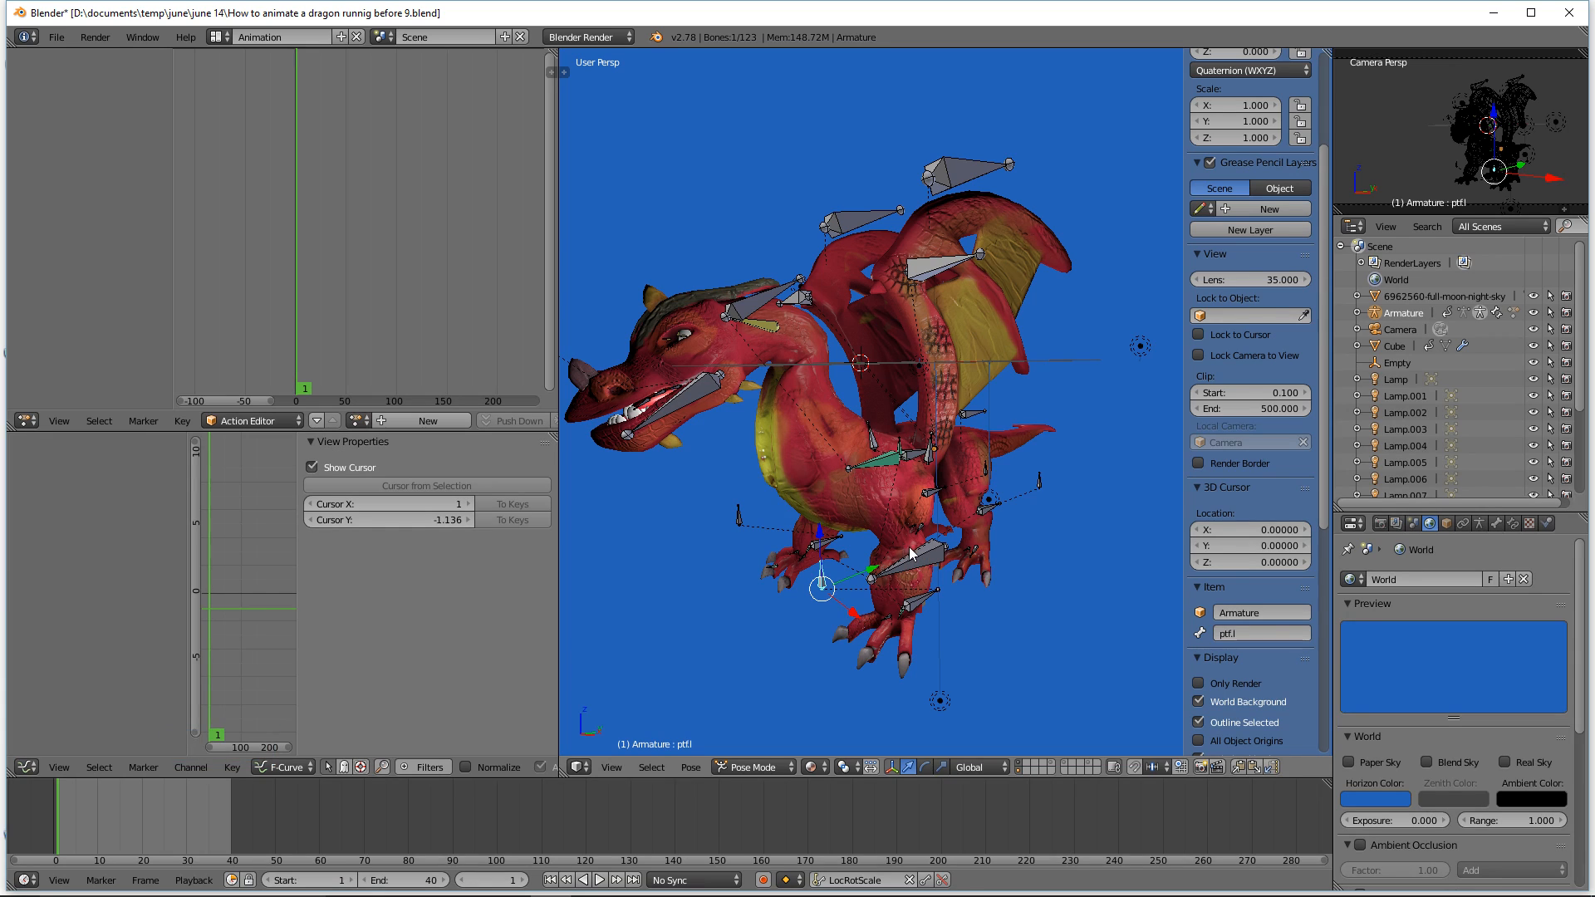
Step: Try moving the hind leg pole target pt.b.l and the head control head.ctrl
left_click(1047, 490)
key("g")
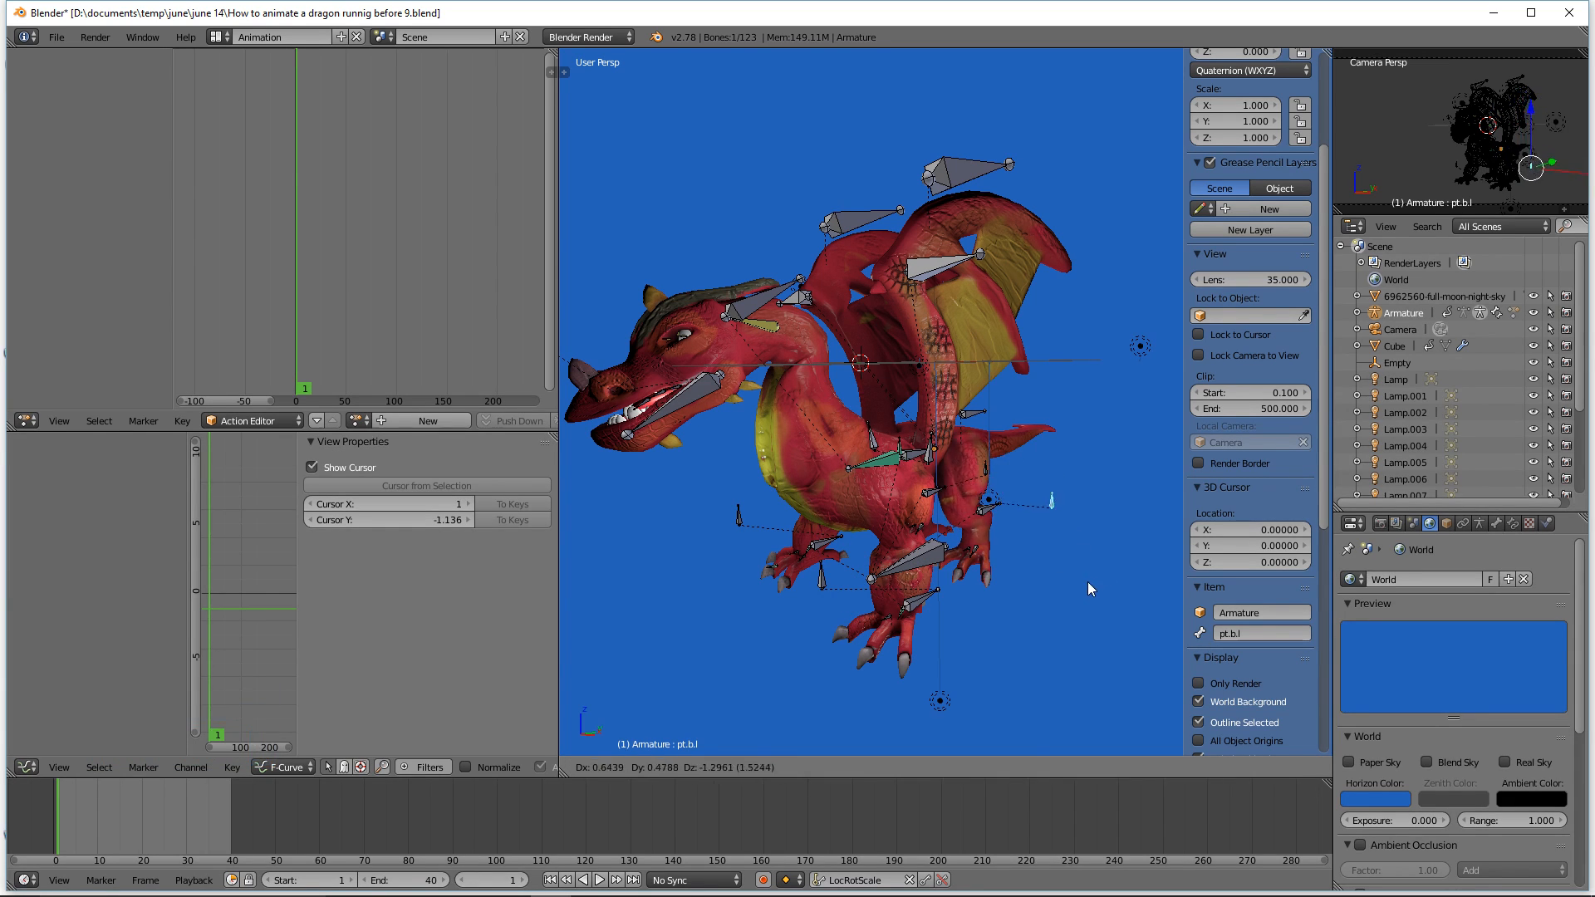
right_click(1067, 574)
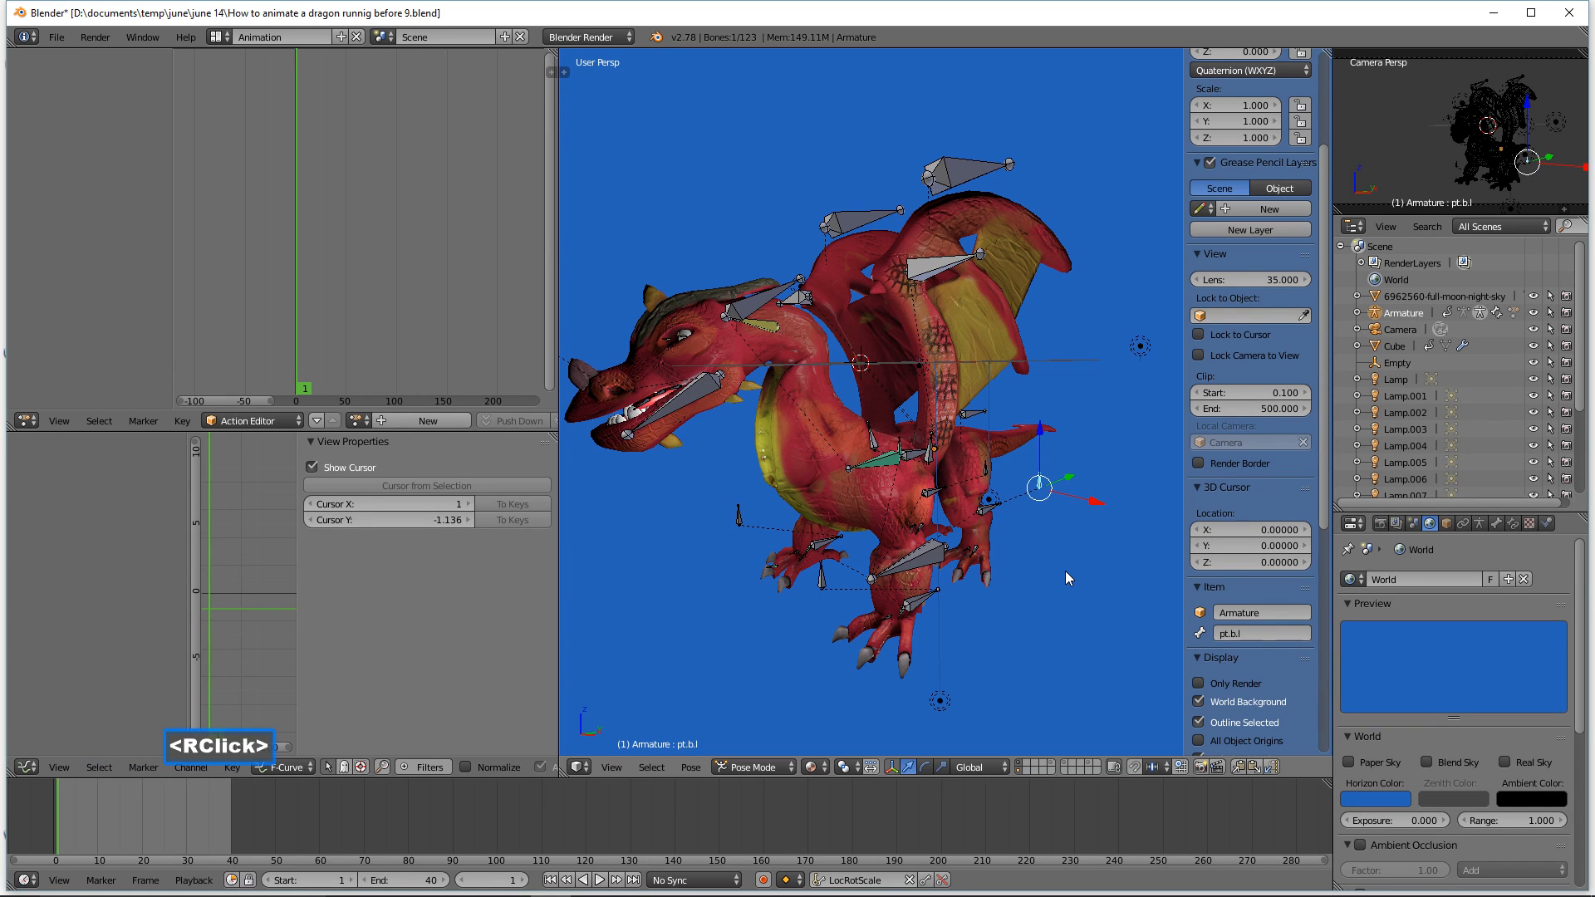
middle_click_drag(1067, 577, 1045, 590)
left_click(742, 321)
key("g")
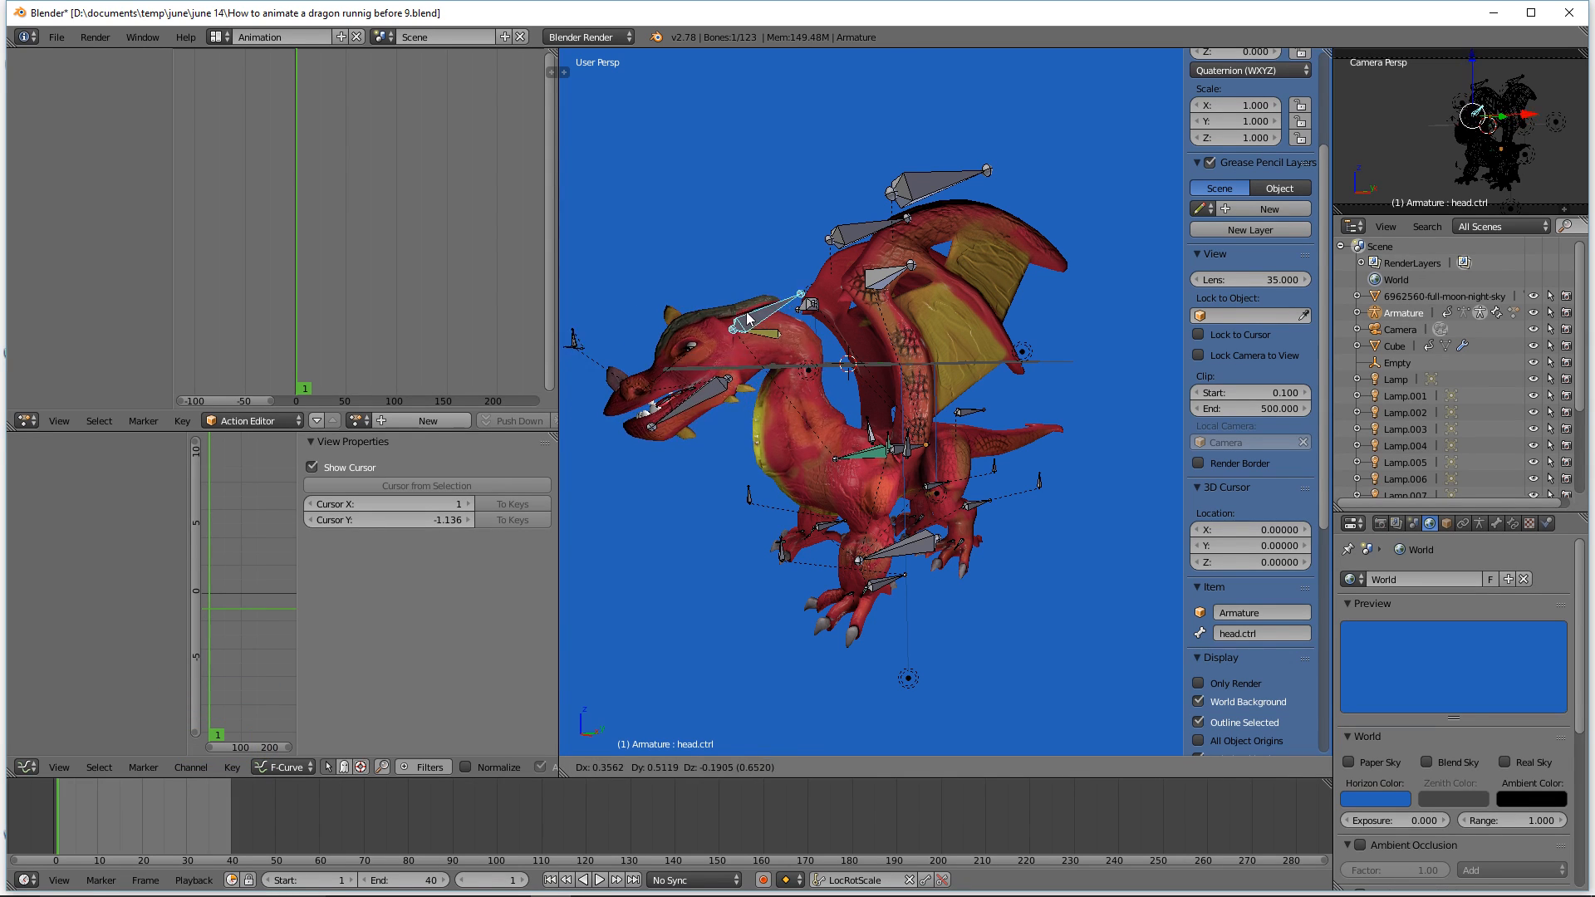
right_click(739, 340)
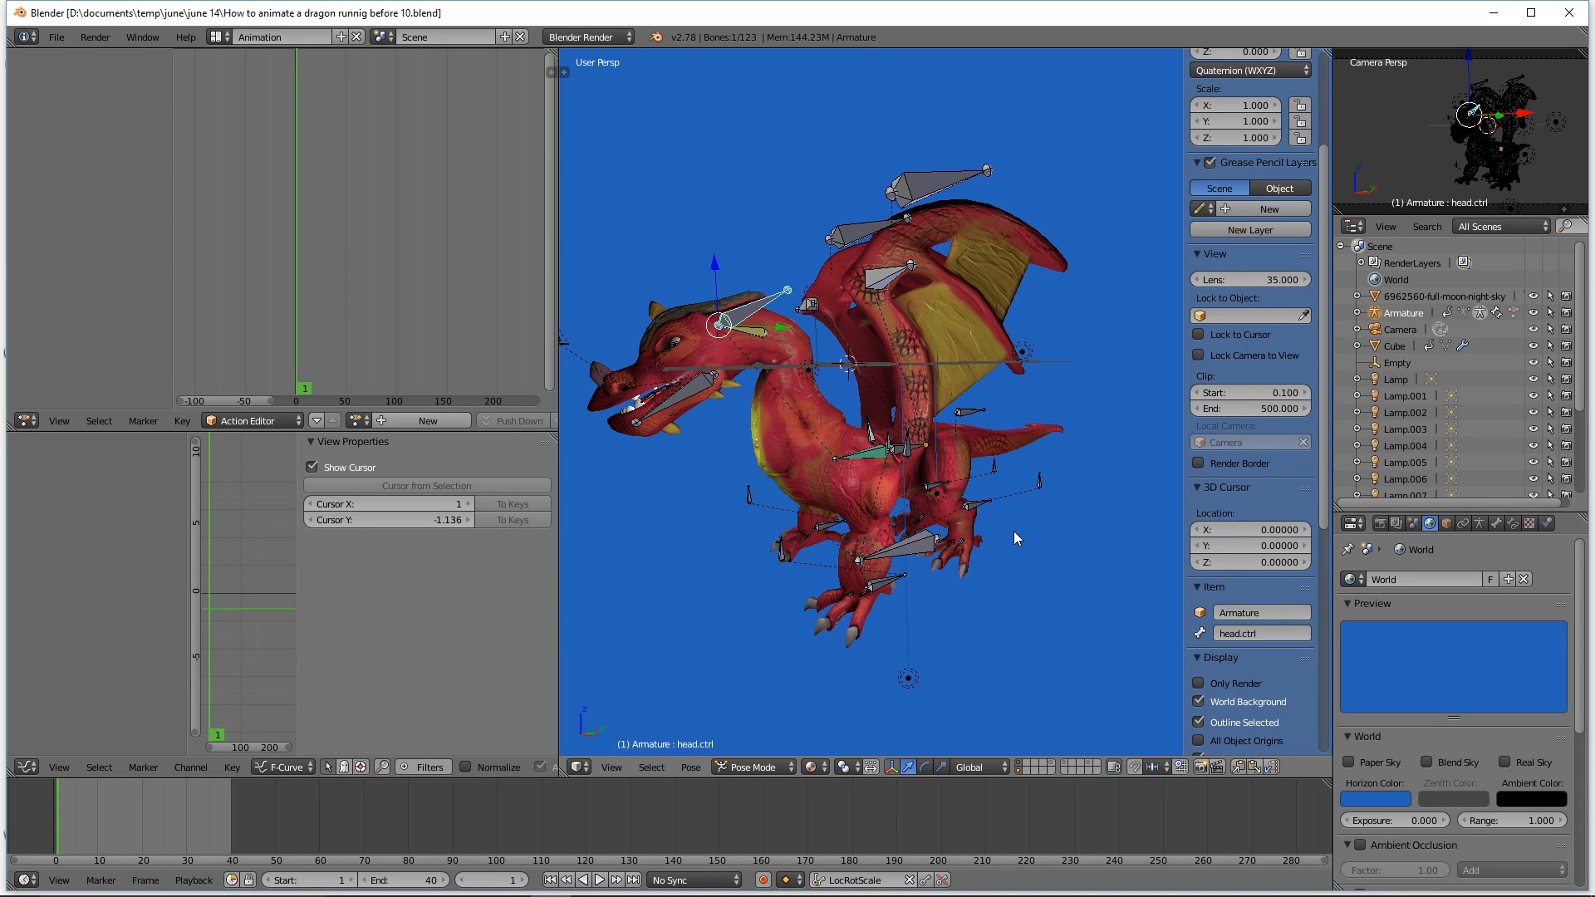
Step: Deselect all bones, select the masterController bone and hide it
key("a")
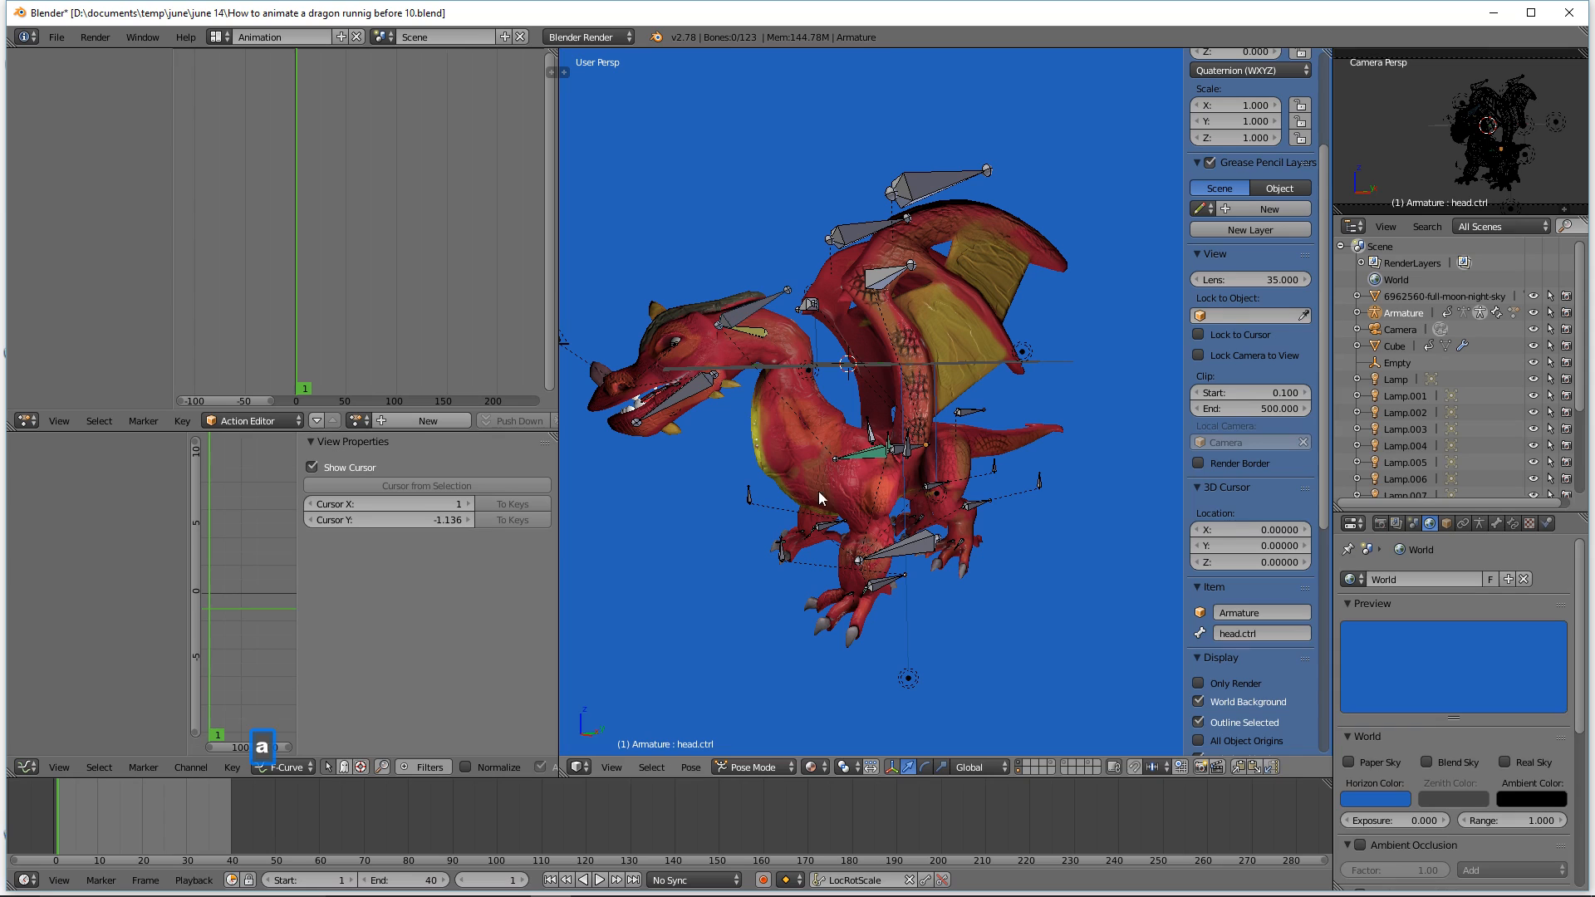
left_click(923, 550)
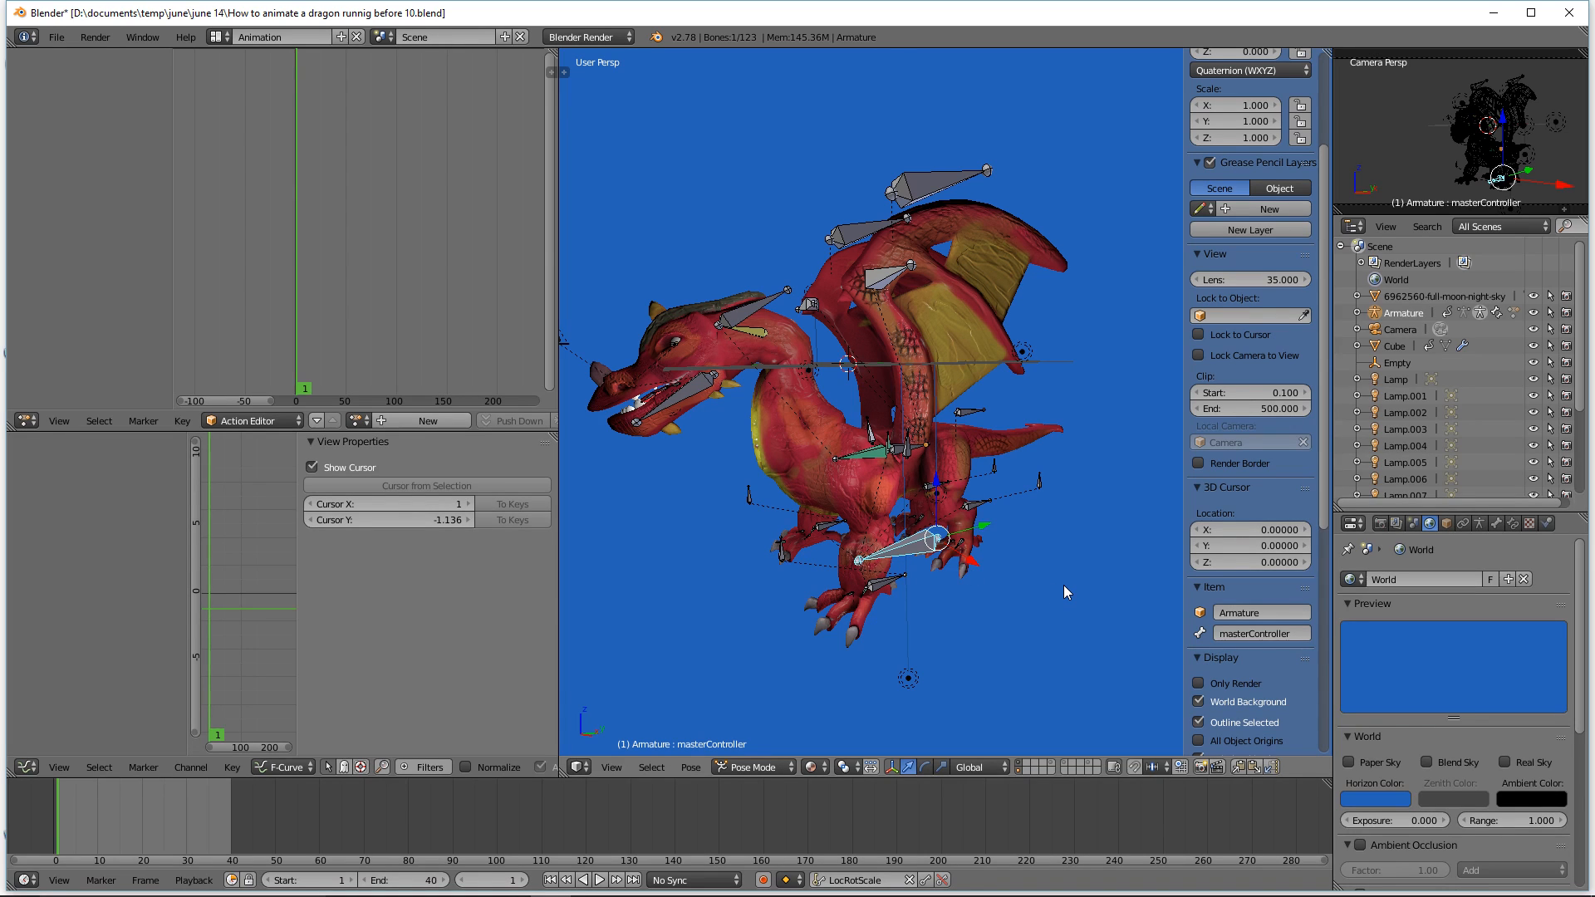
key("h")
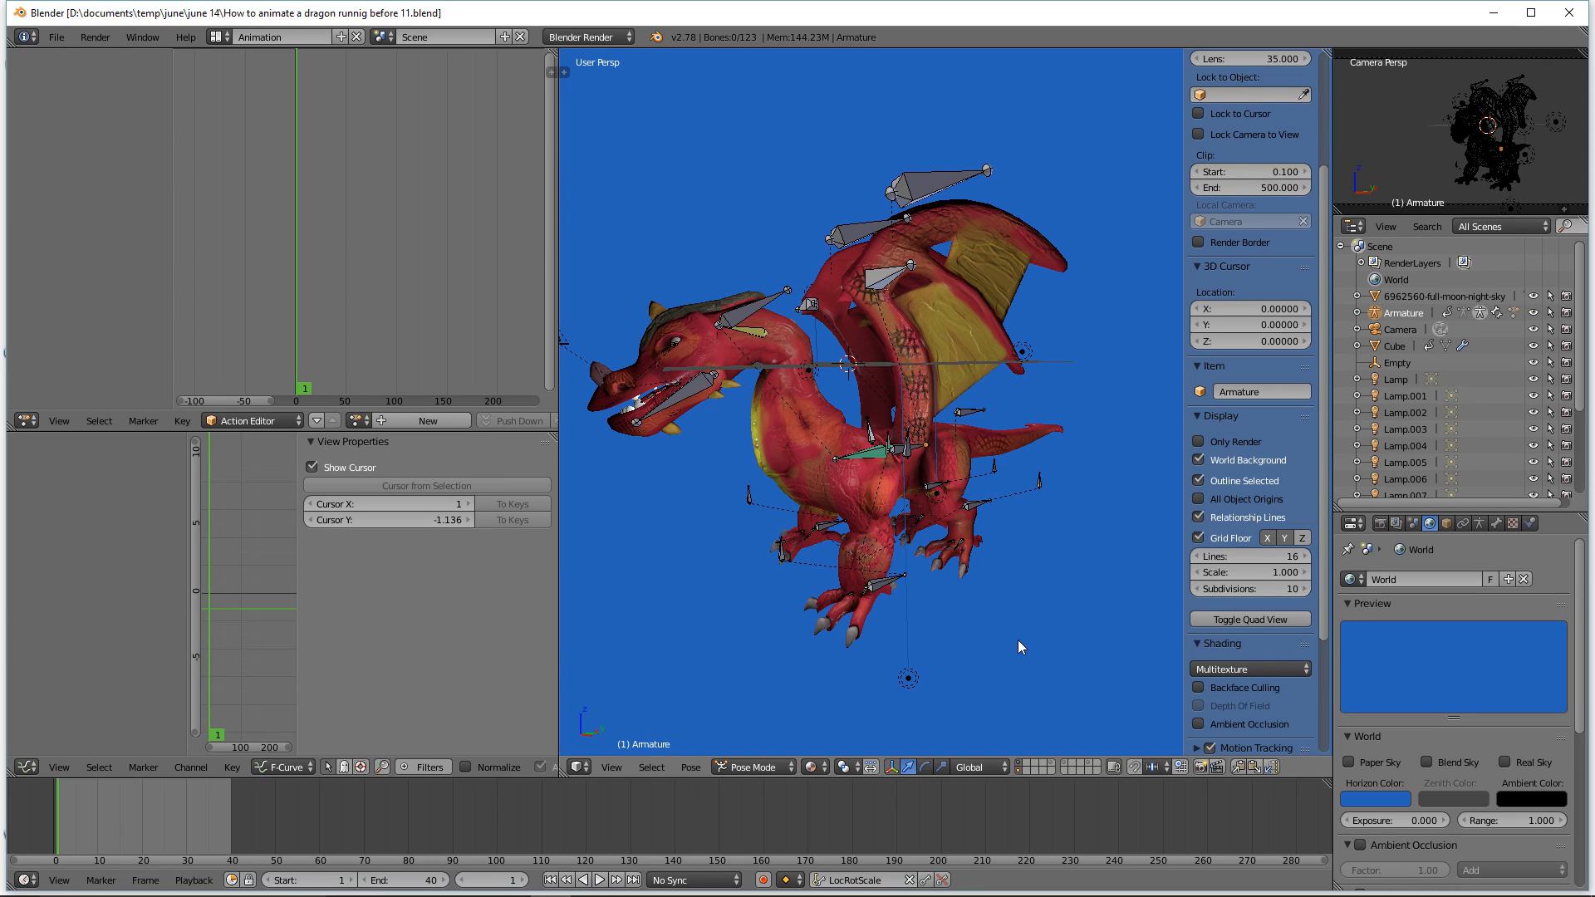
Step: Select the right front foot control ffoot.ctrl.r and move it forward and down for the running pose
left_click(877, 588)
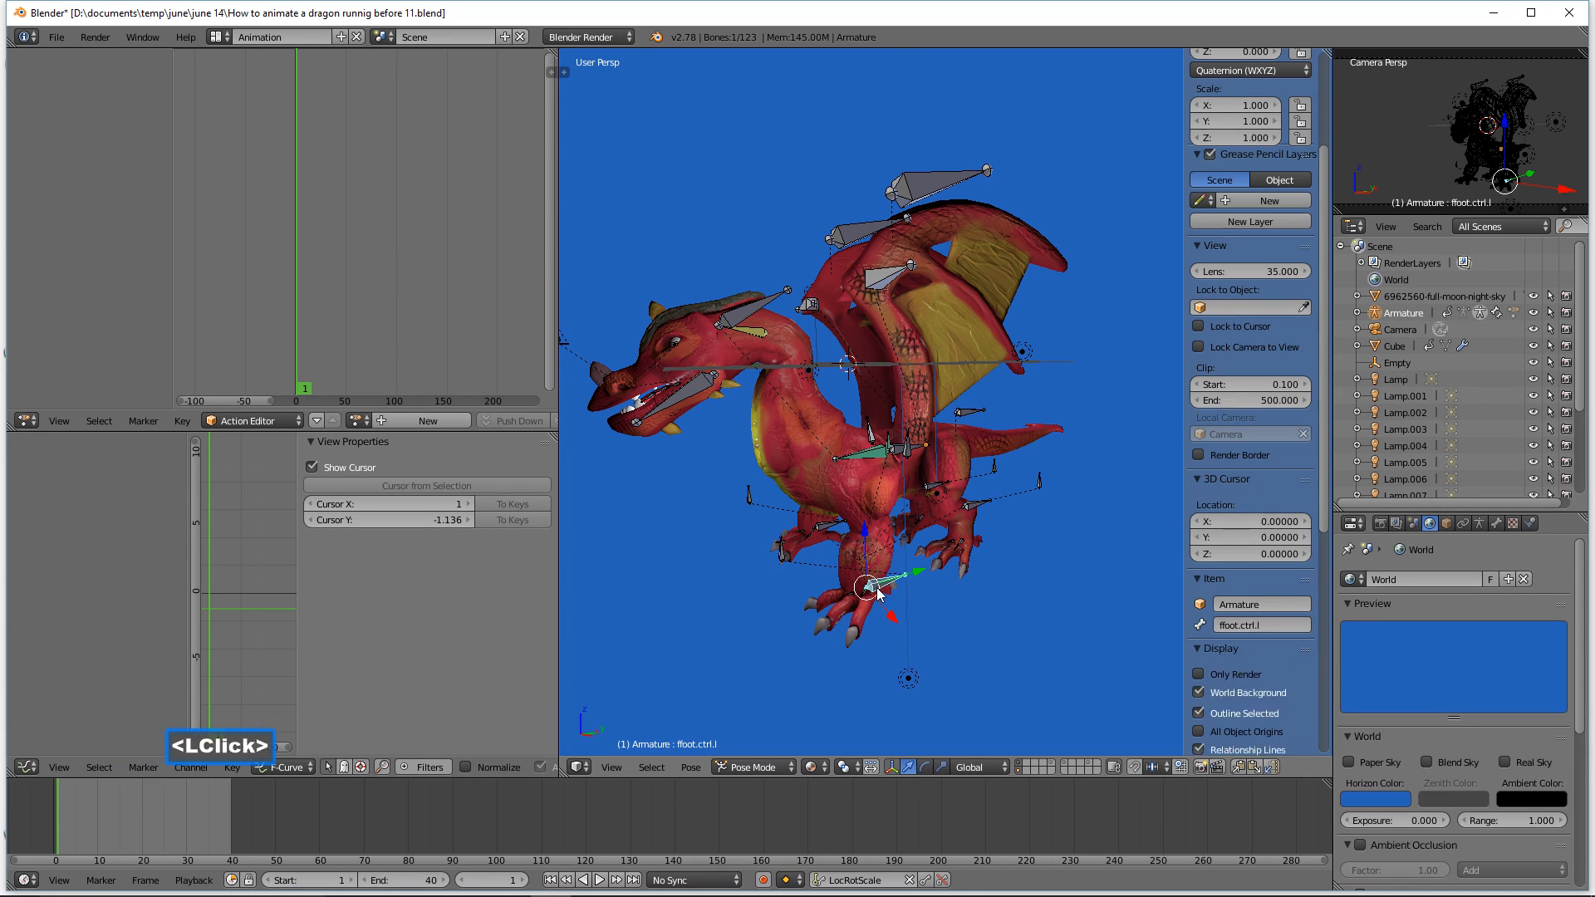
left_click(823, 530, "shift")
left_click_drag(885, 542, 819, 580)
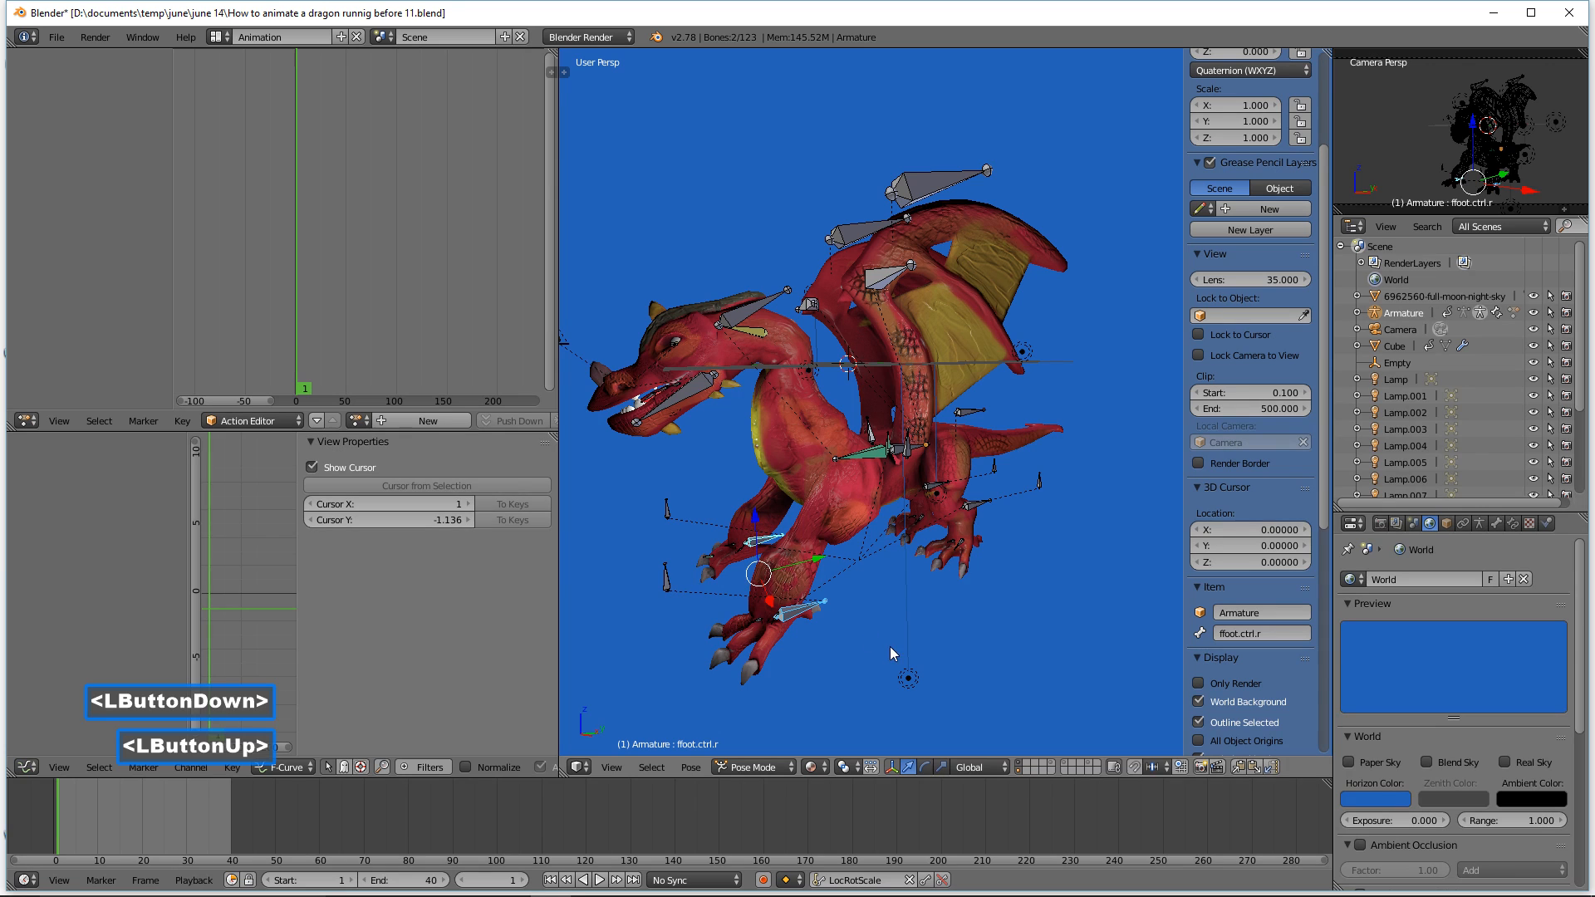
middle_click_drag(962, 673, 922, 639)
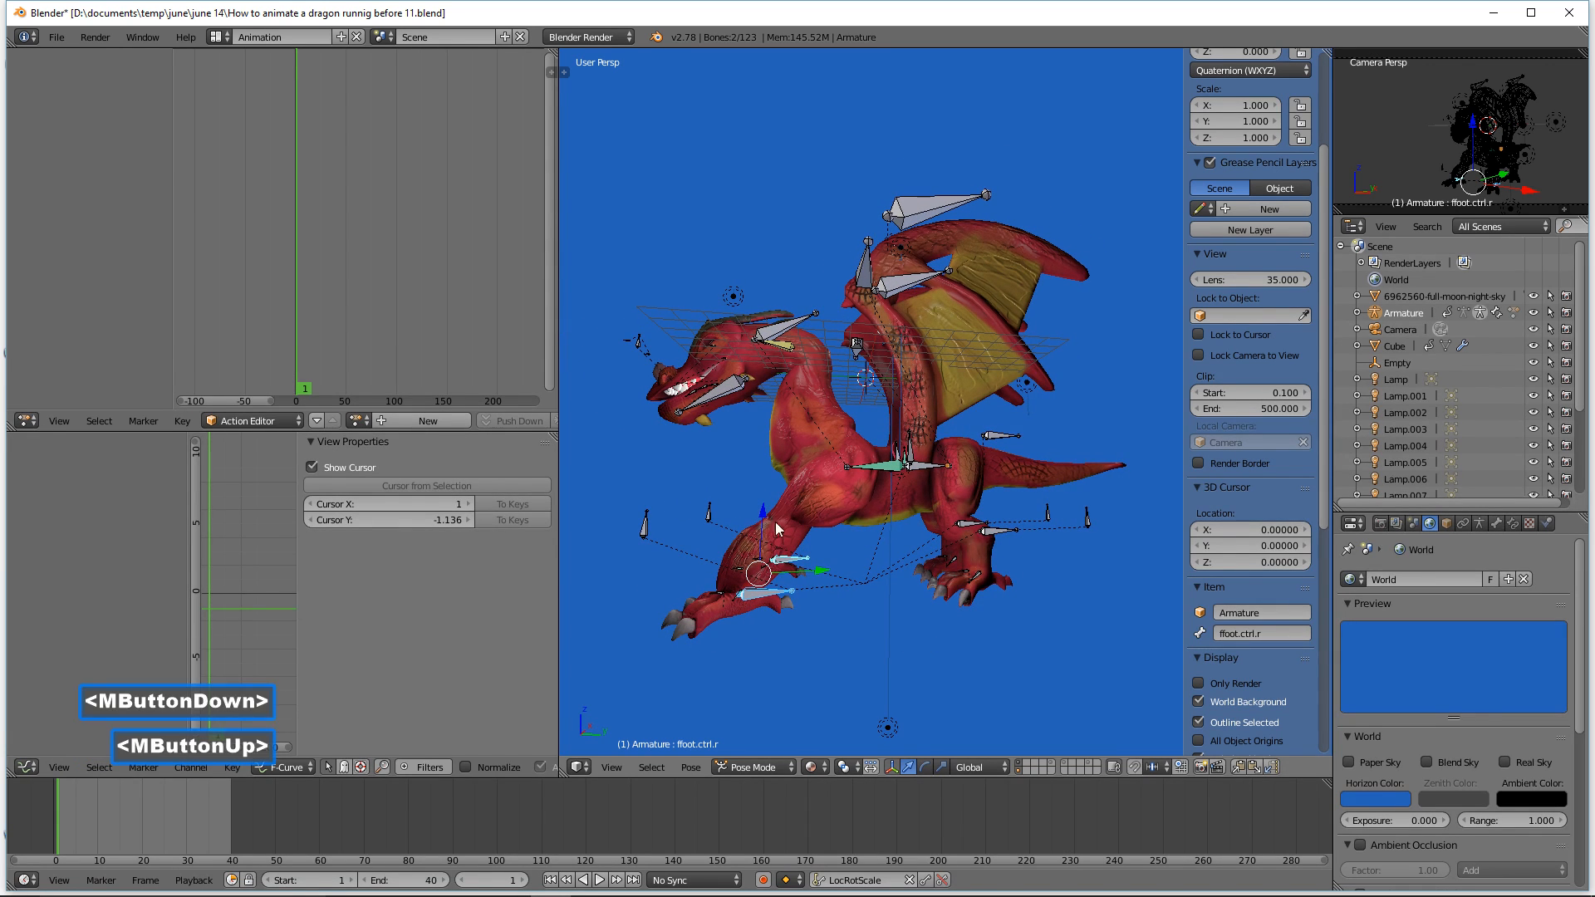
left_click_drag(823, 572, 819, 506)
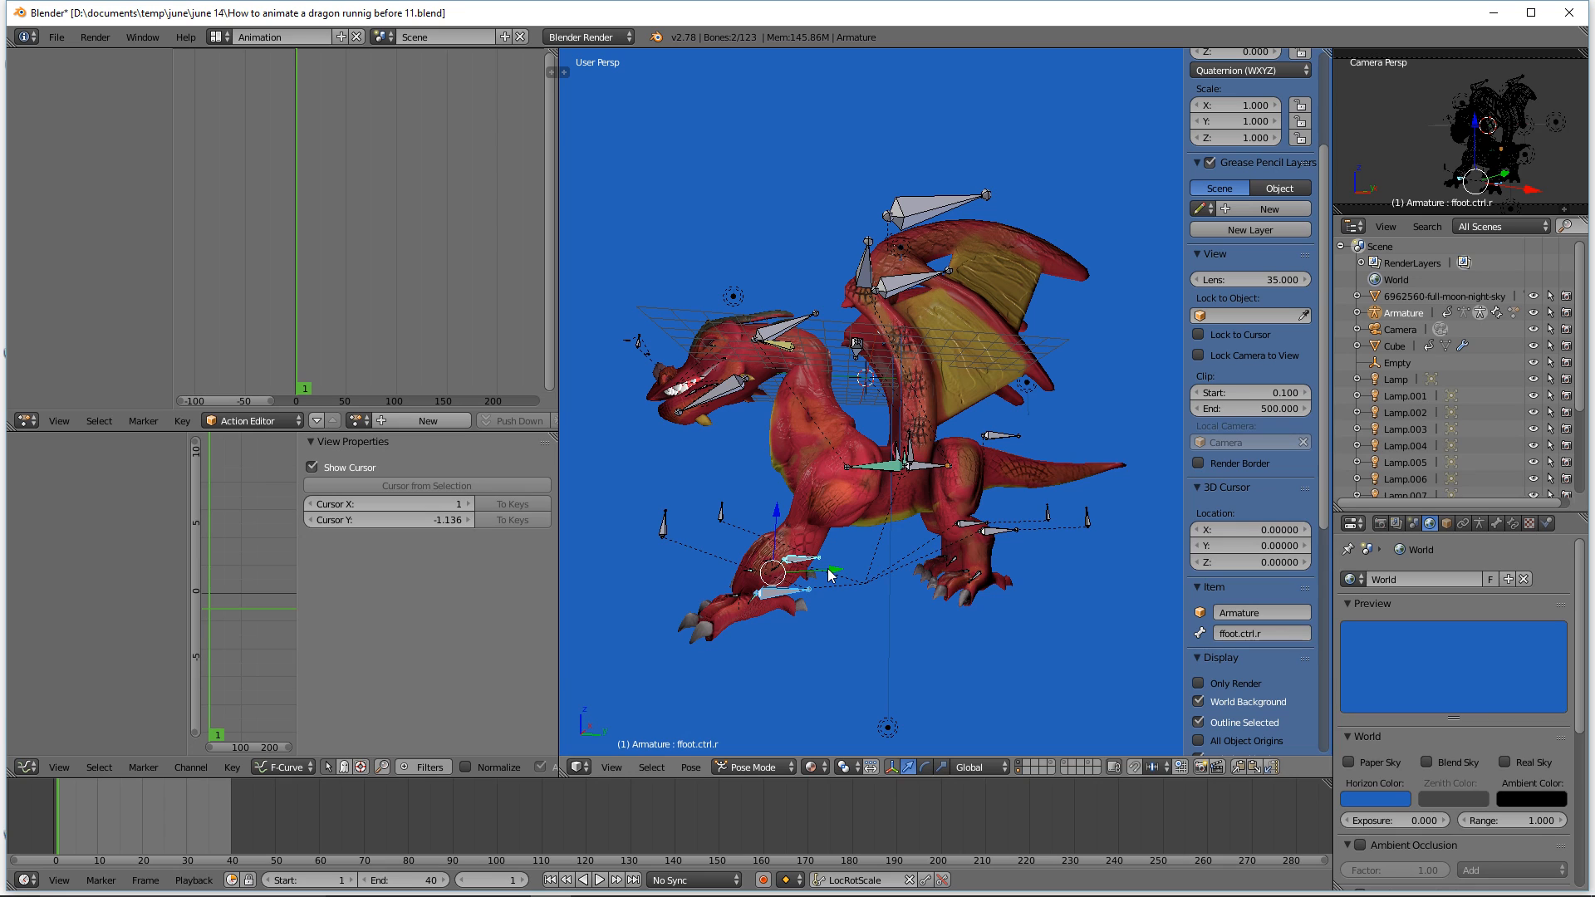
left_click_drag(775, 516, 780, 486)
left_click_drag(834, 546, 823, 554)
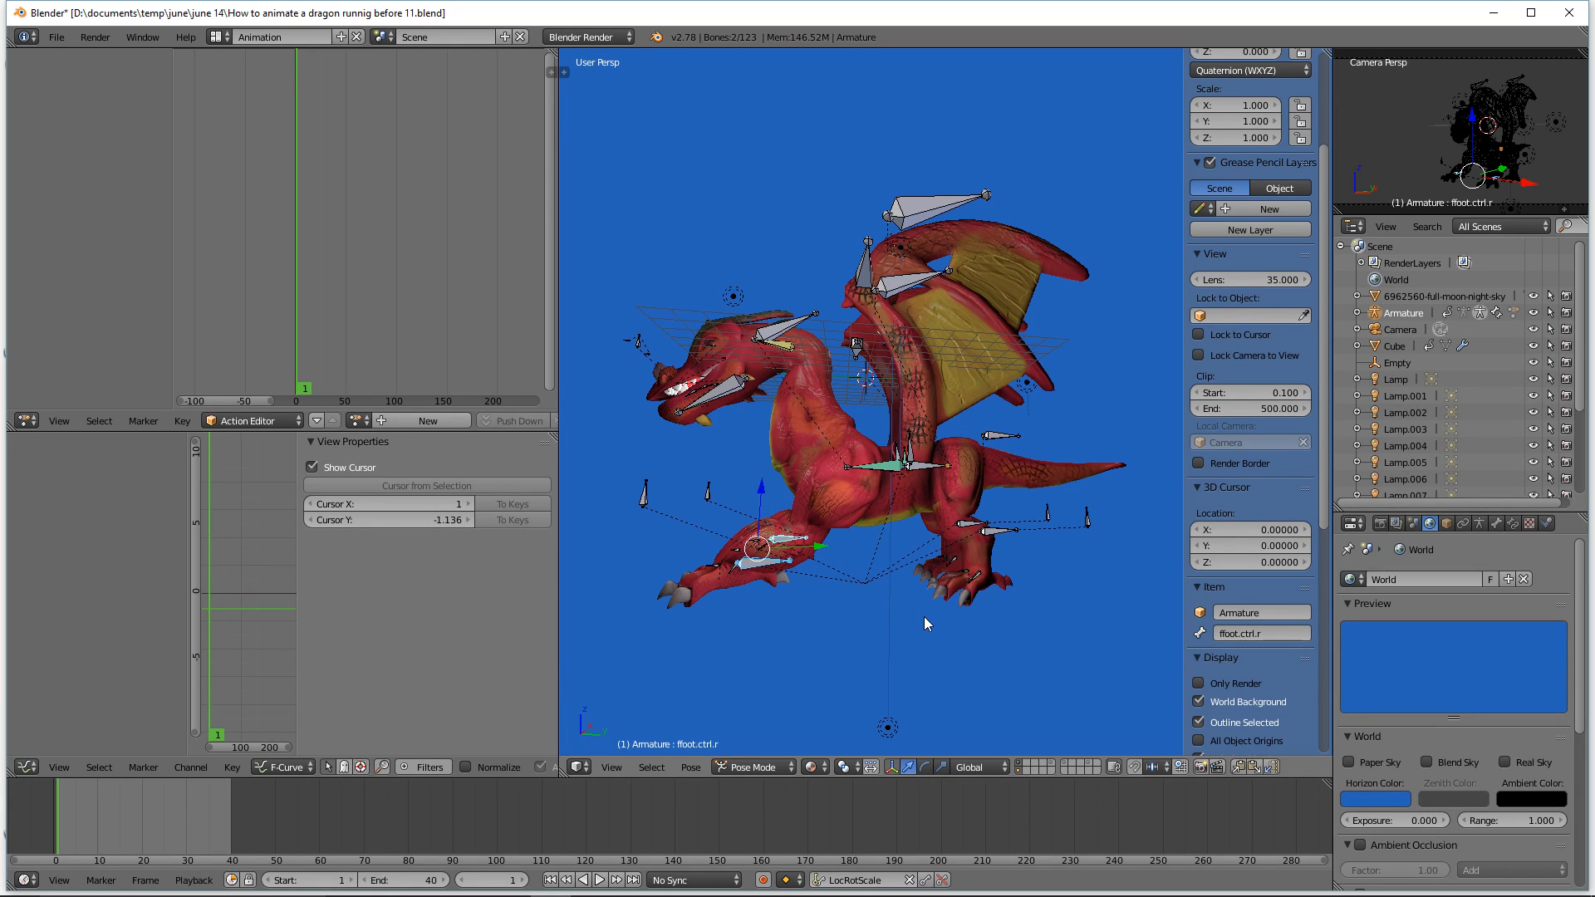
Step: Rotate the right front foot control about -44 degrees around the X axis and nudge its position
key("r")
key("x")
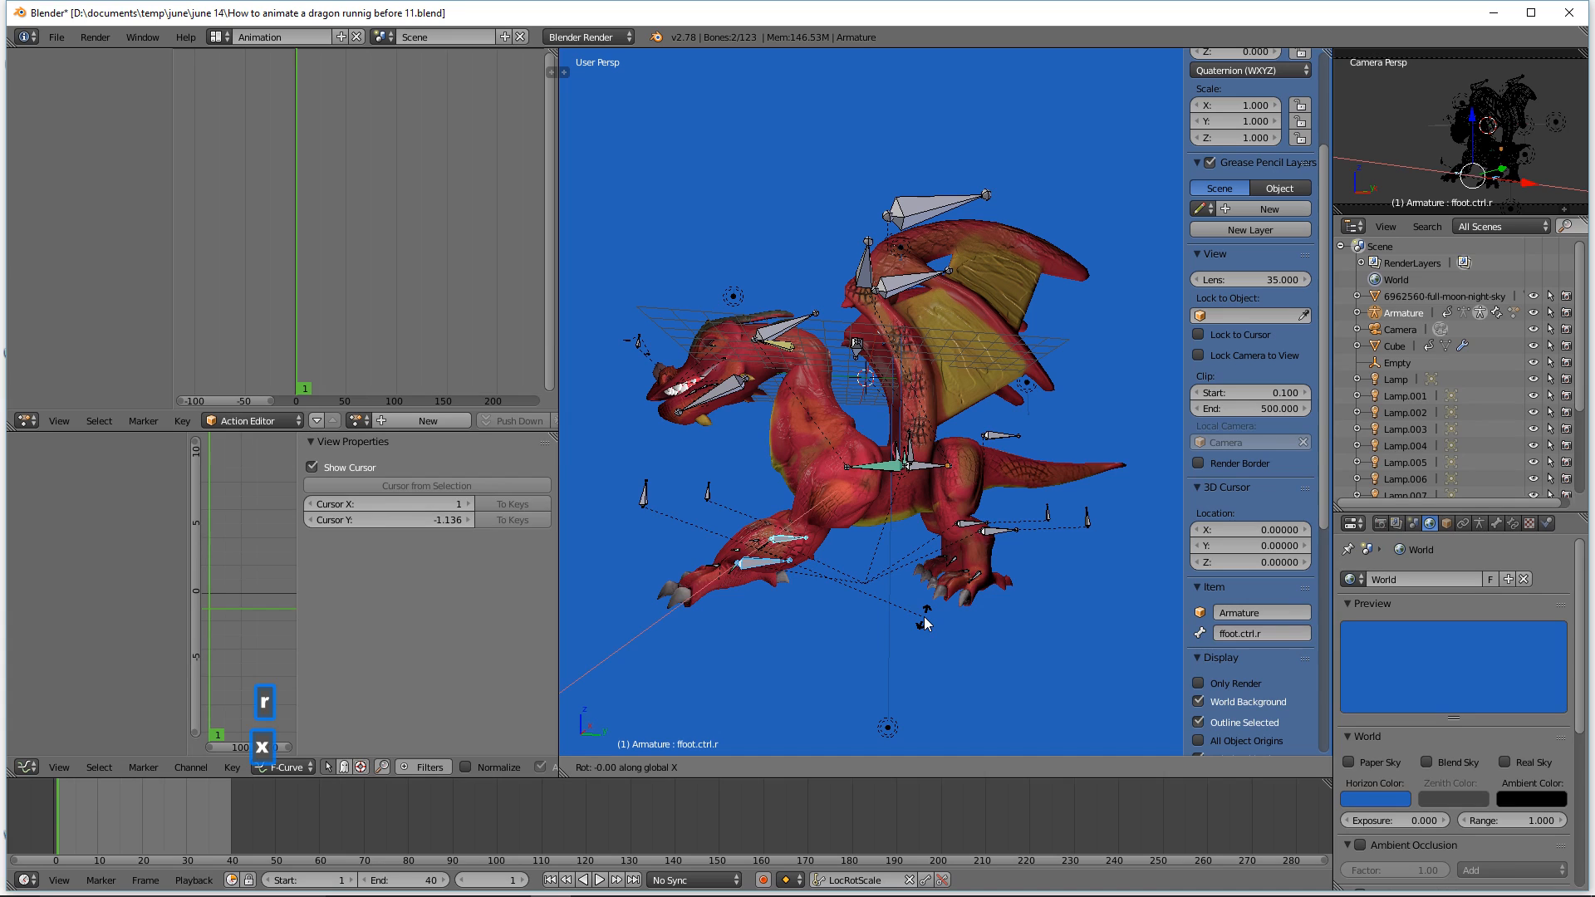
left_click(810, 700)
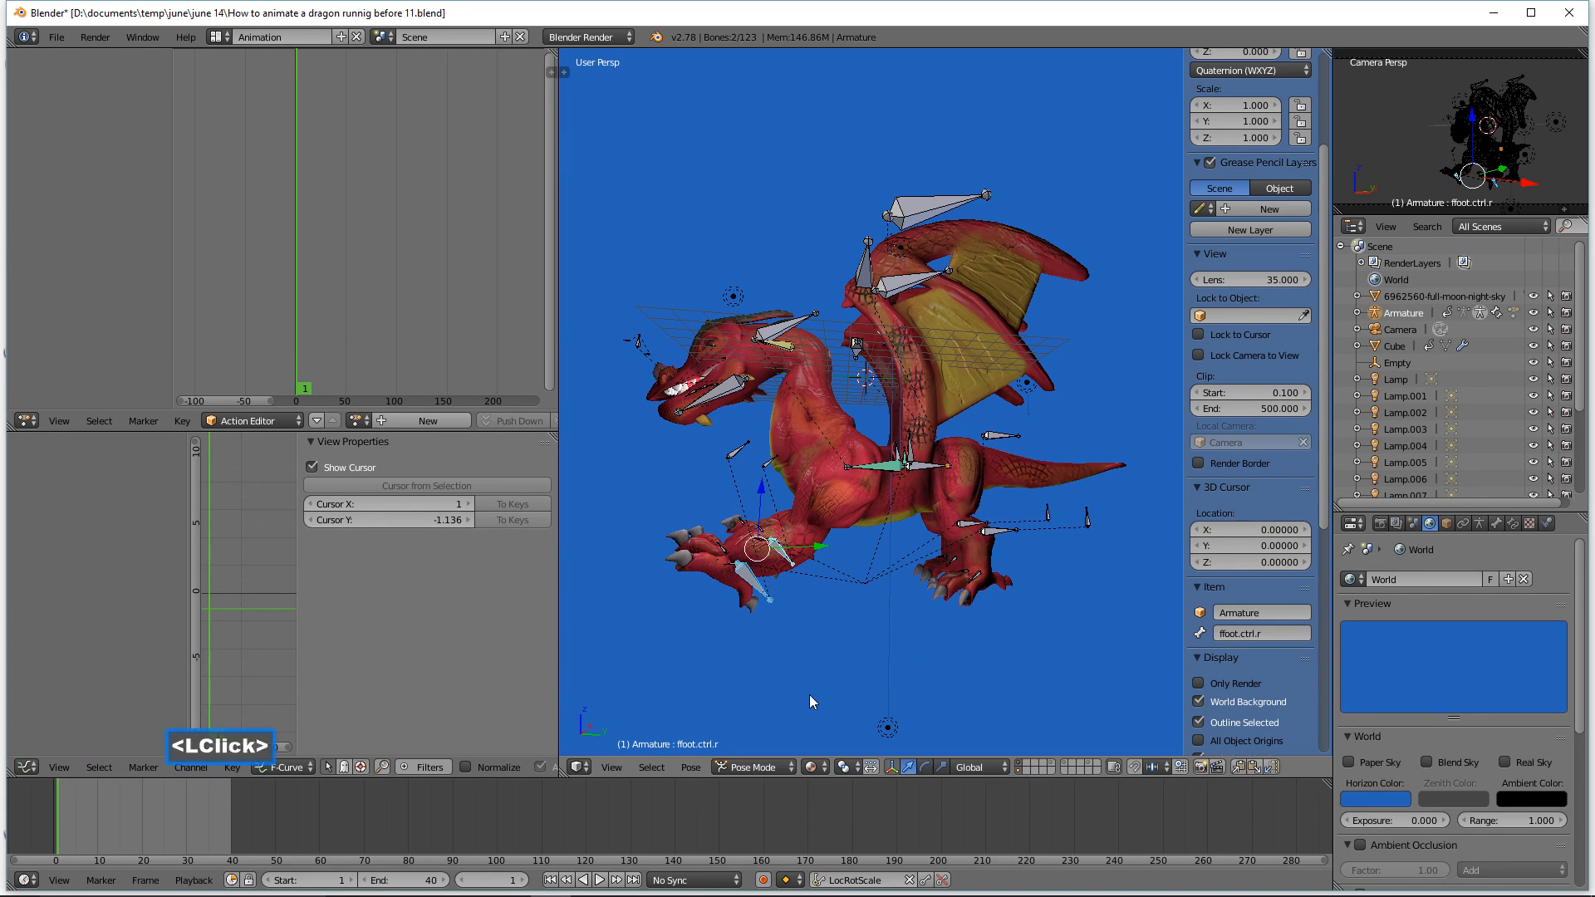
left_click_drag(820, 549, 812, 538)
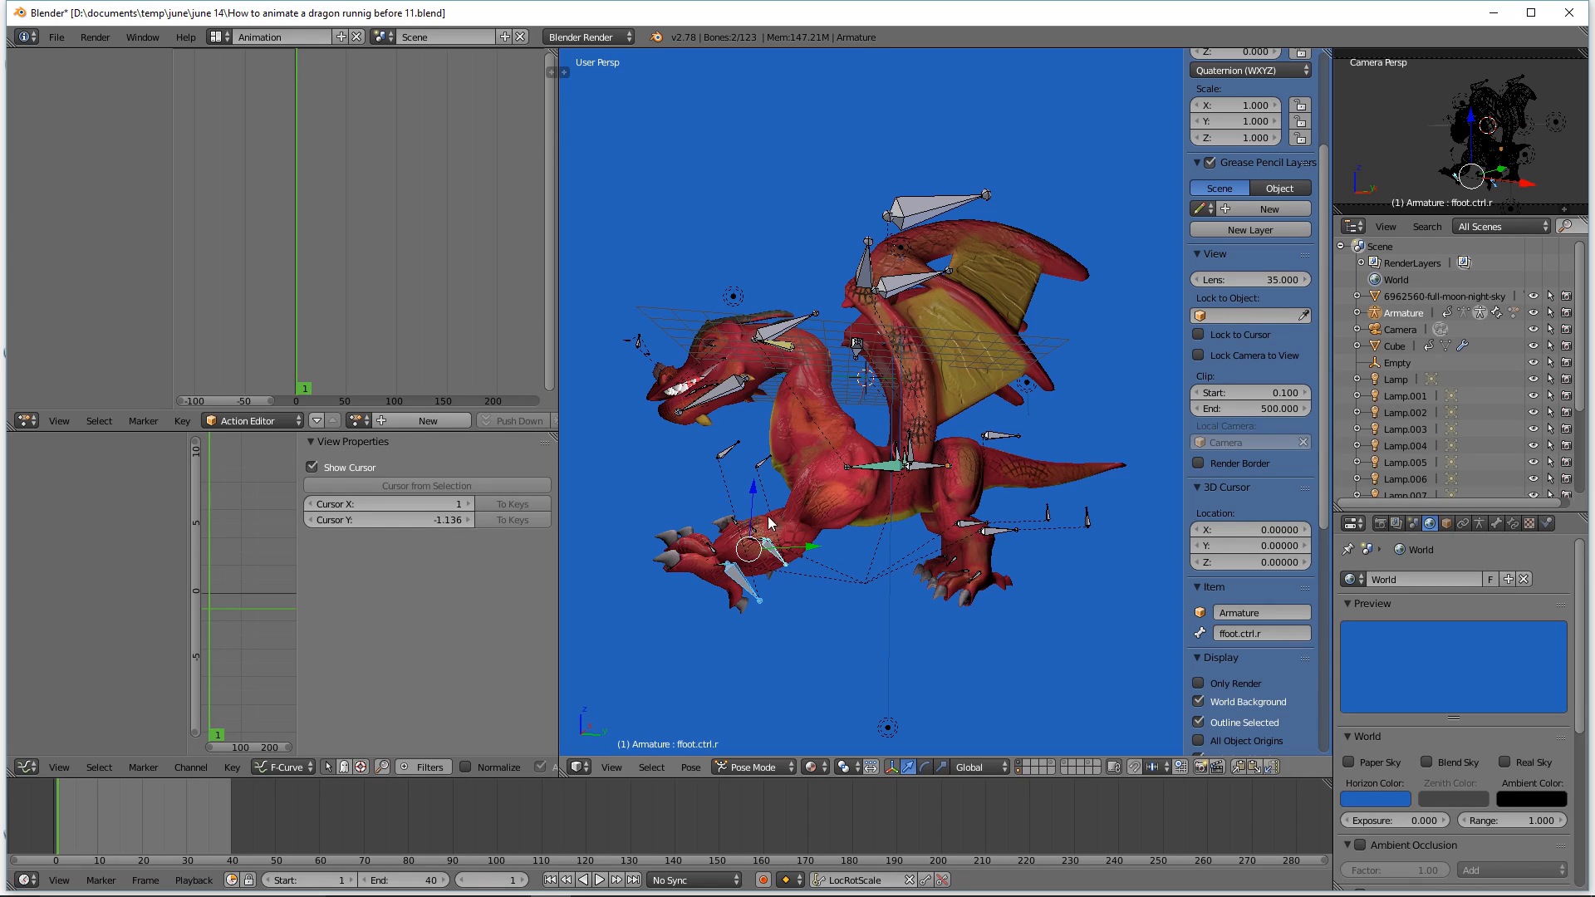
Step: Select the hind foot bone Bone.001 and move it backward and up
left_click(996, 537)
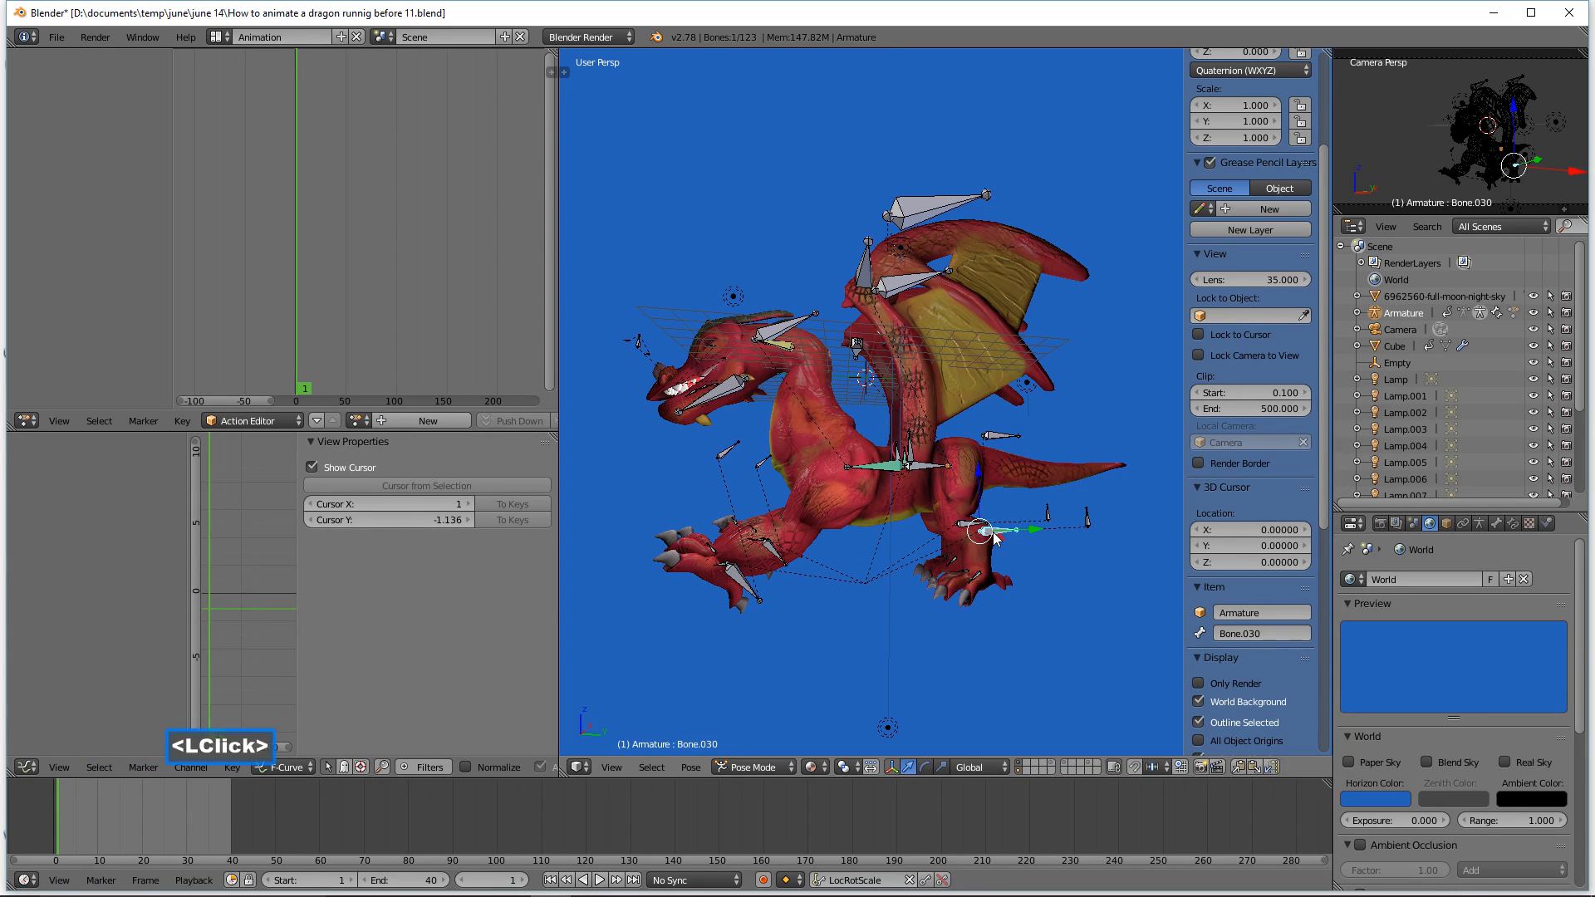
left_click(964, 527, "shift")
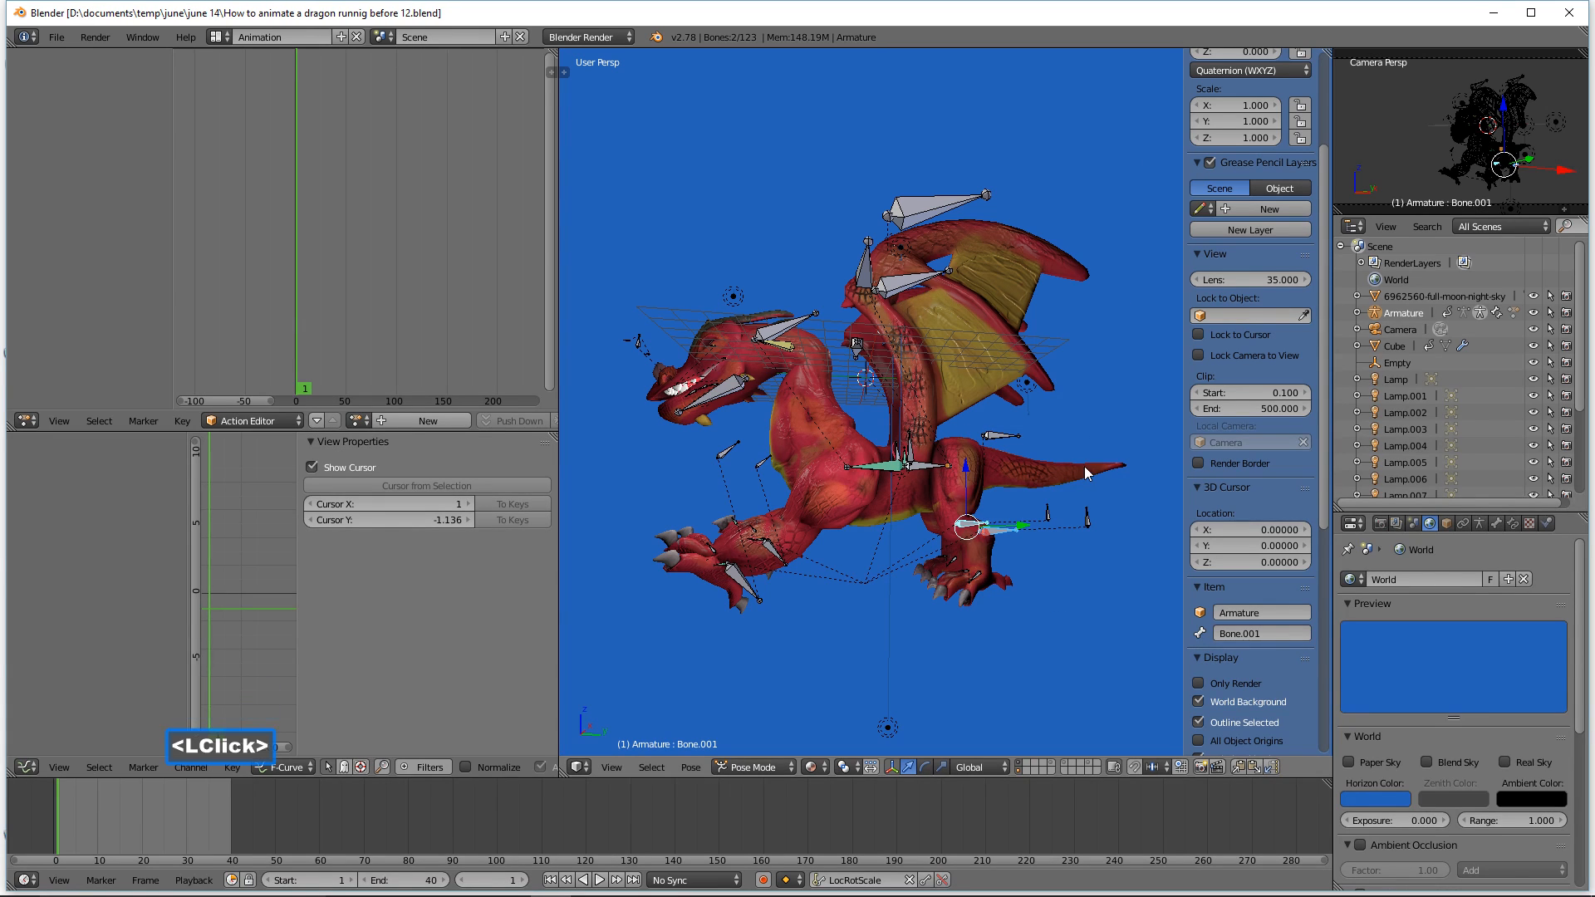
mouse_move(1023, 529)
left_mouse_down()
mouse_move(1046, 528)
mouse_move(1011, 531)
left_mouse_up()
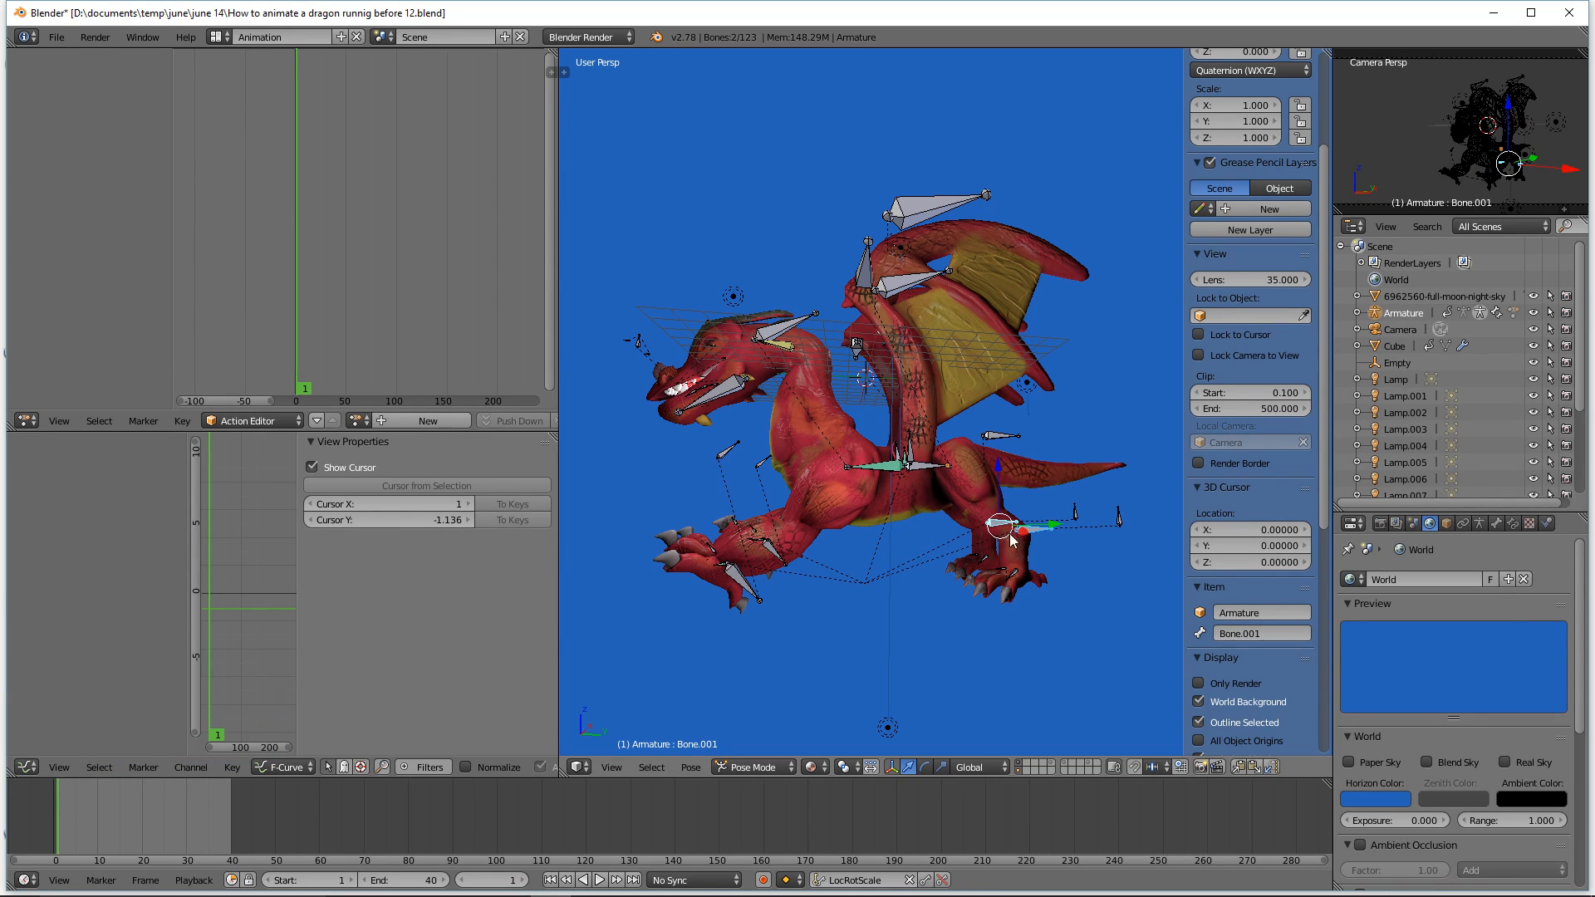
left_click_drag(999, 468, 996, 452)
left_click_drag(1047, 509, 1064, 521)
Step: Rotate the hind foot bone Bone.001 about 74 degrees around the X axis
key("r")
key("x")
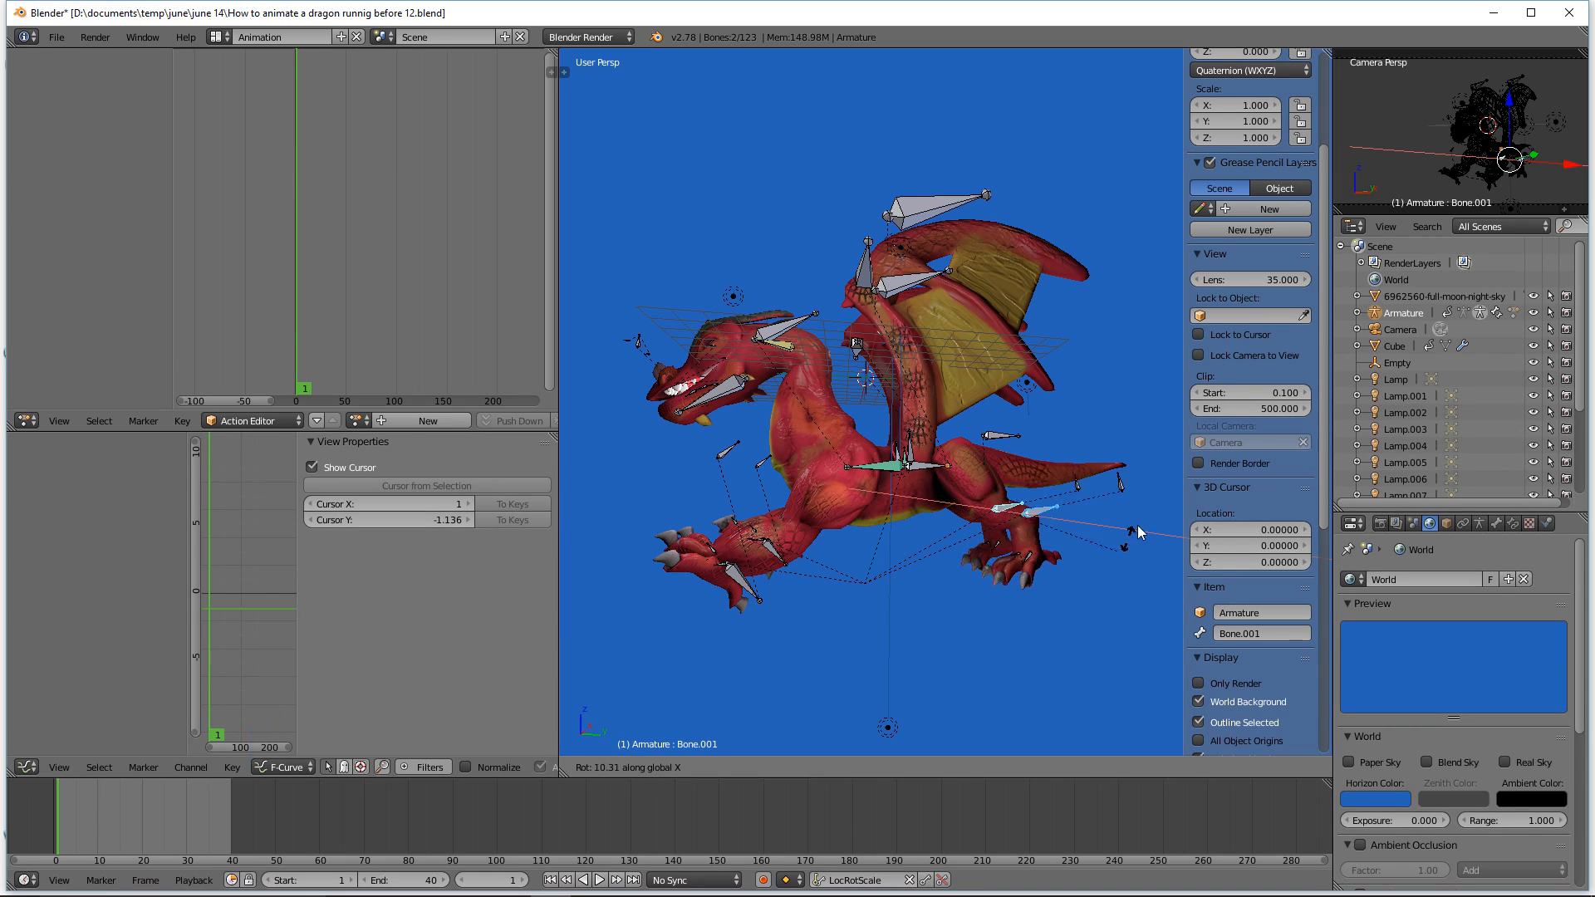
left_click(1085, 435)
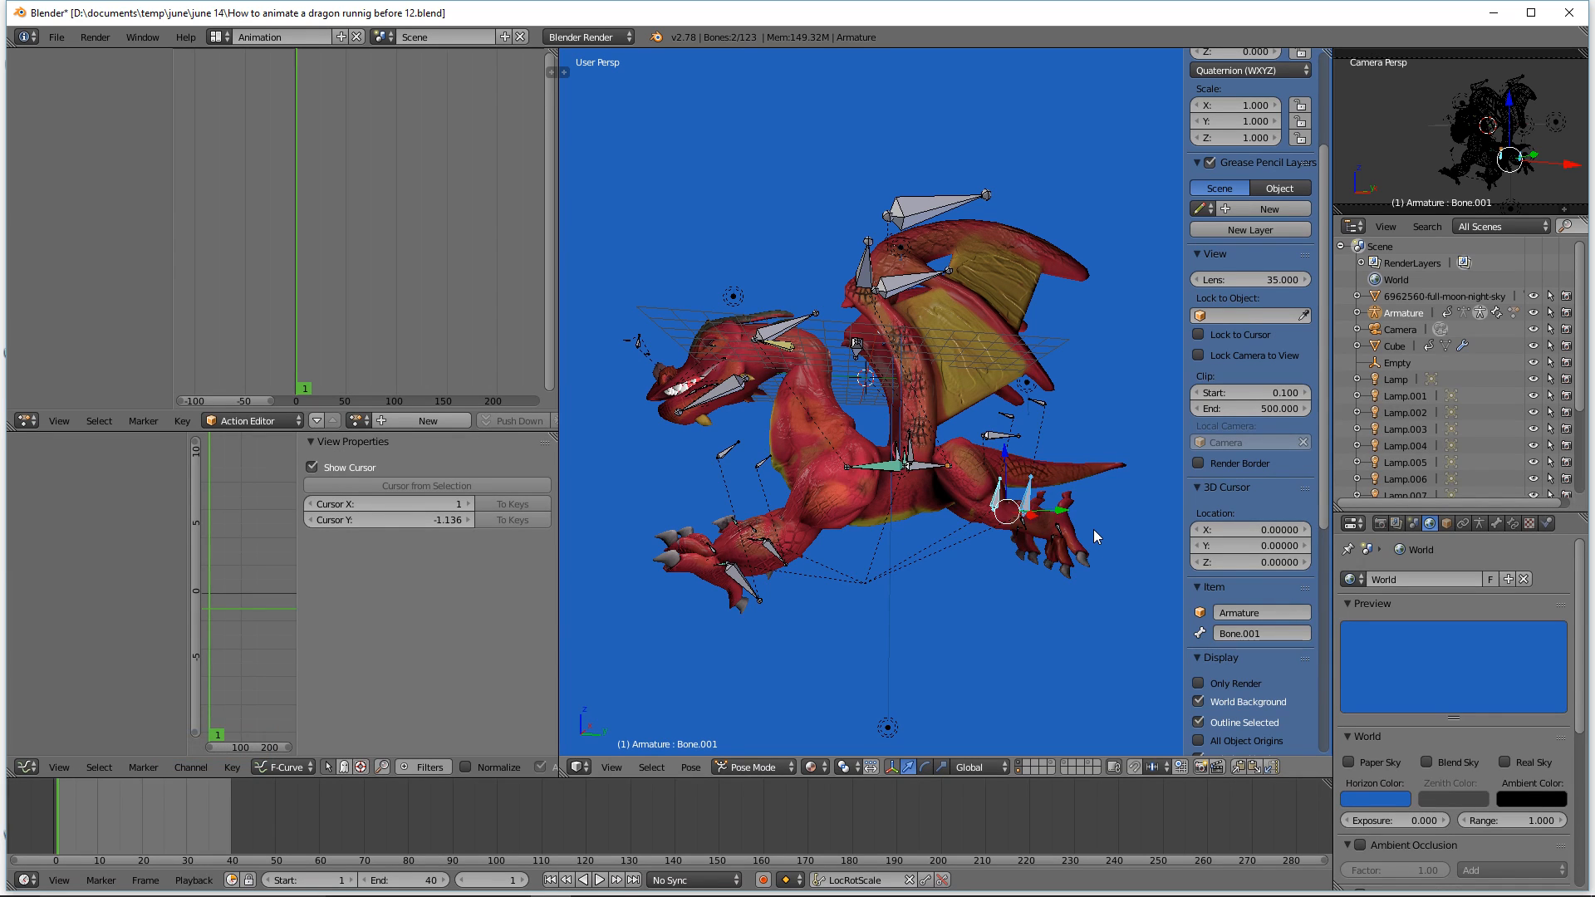
Step: Rotate the front toe control ftoe.ctrl.l about -11 degrees around X and paste its pose flipped
left_click(715, 550)
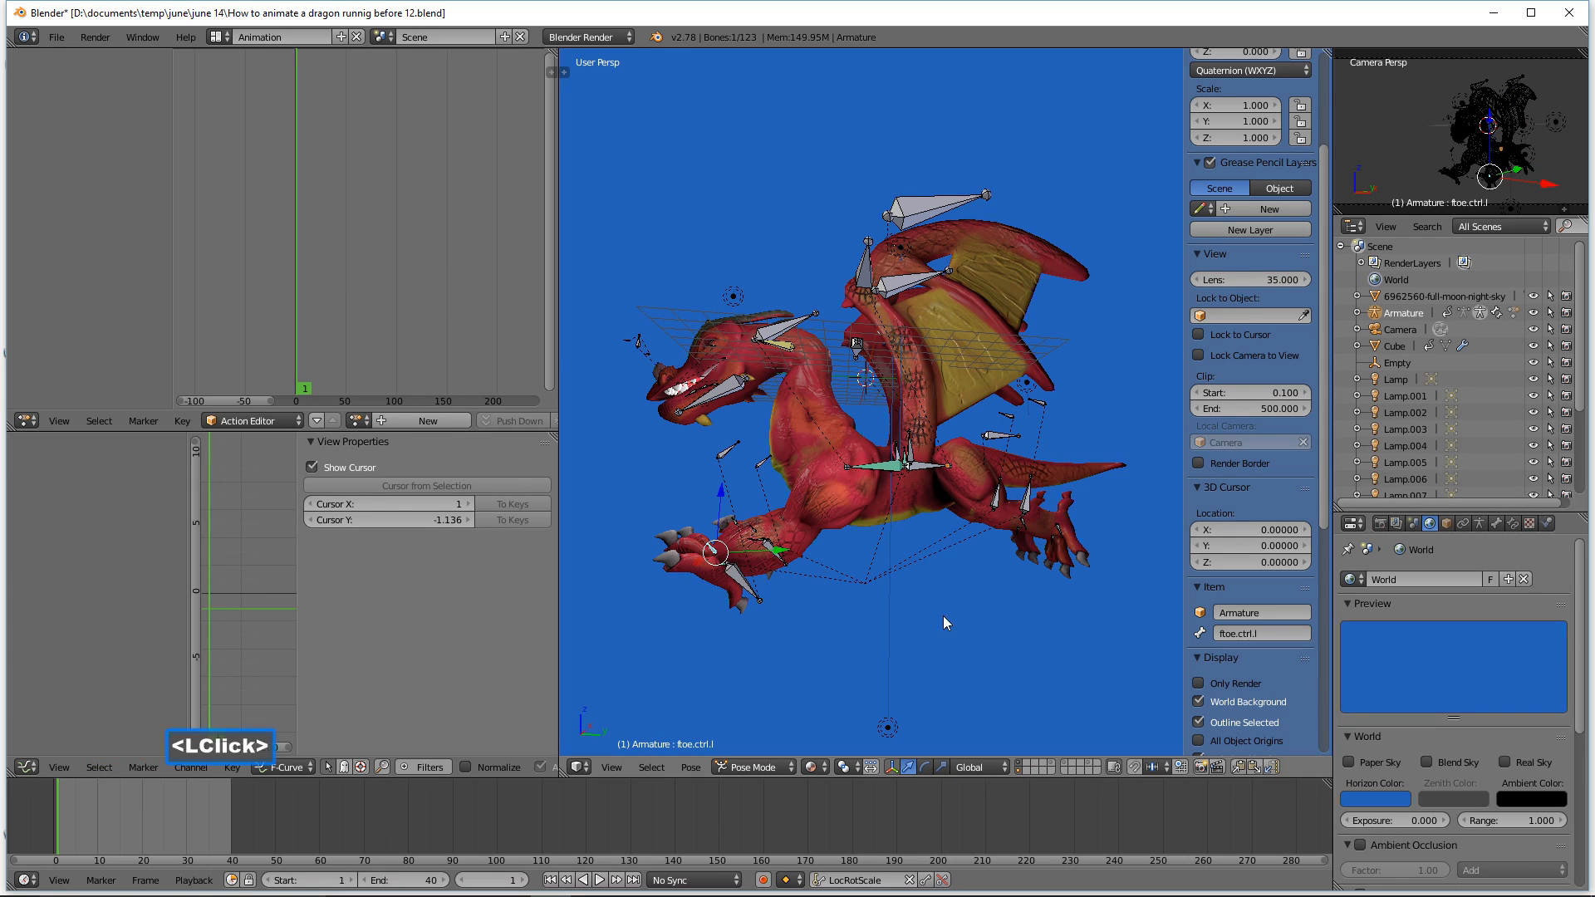
key("r")
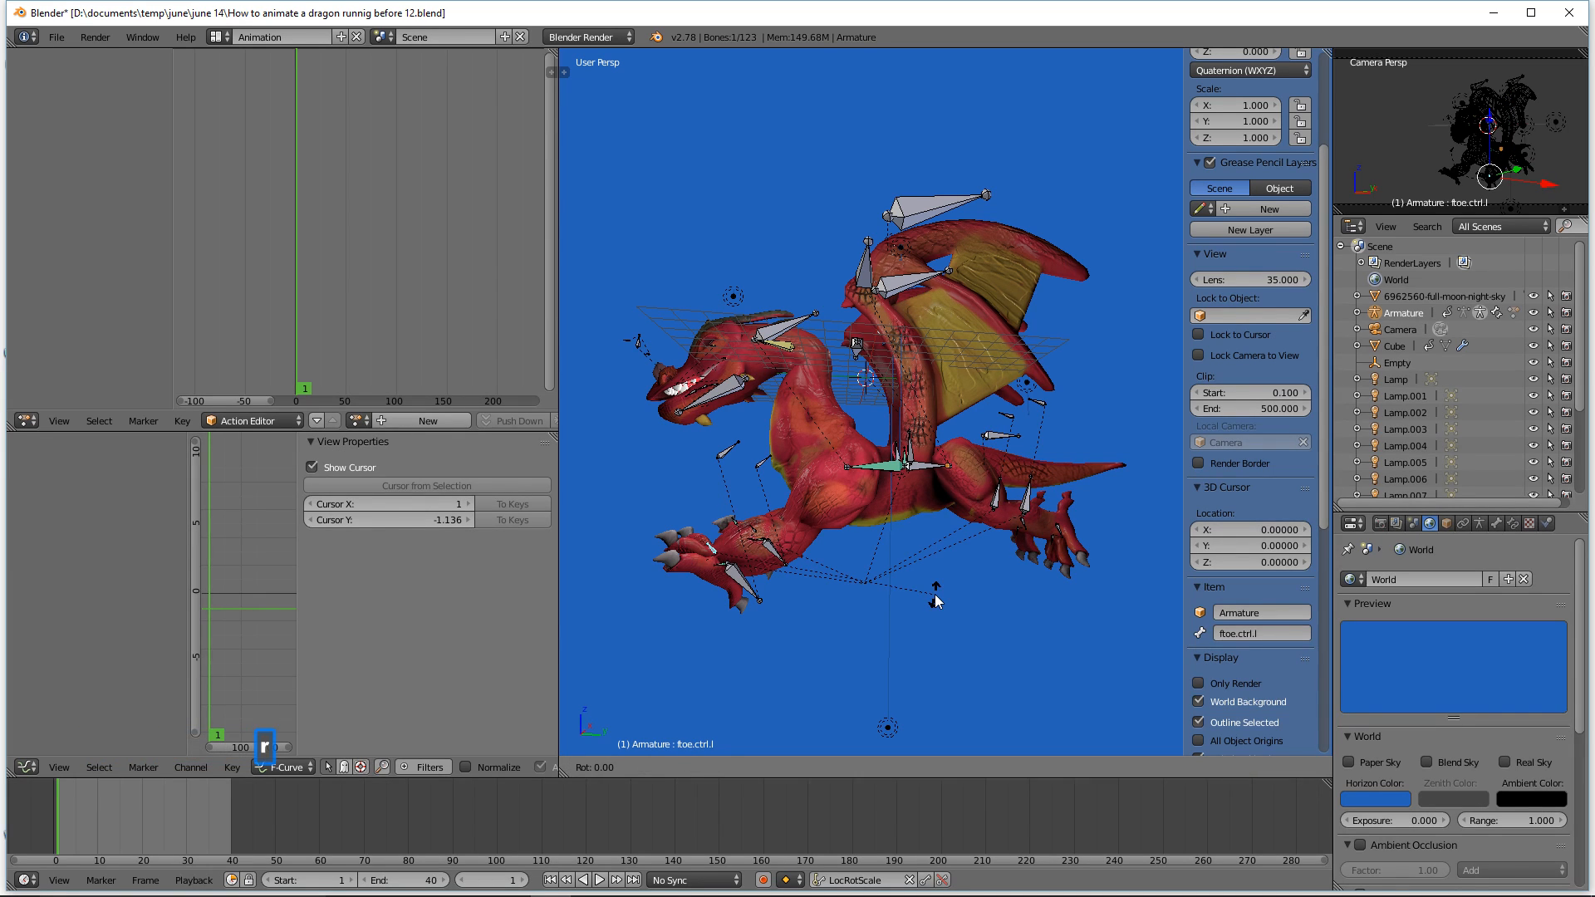
key("x")
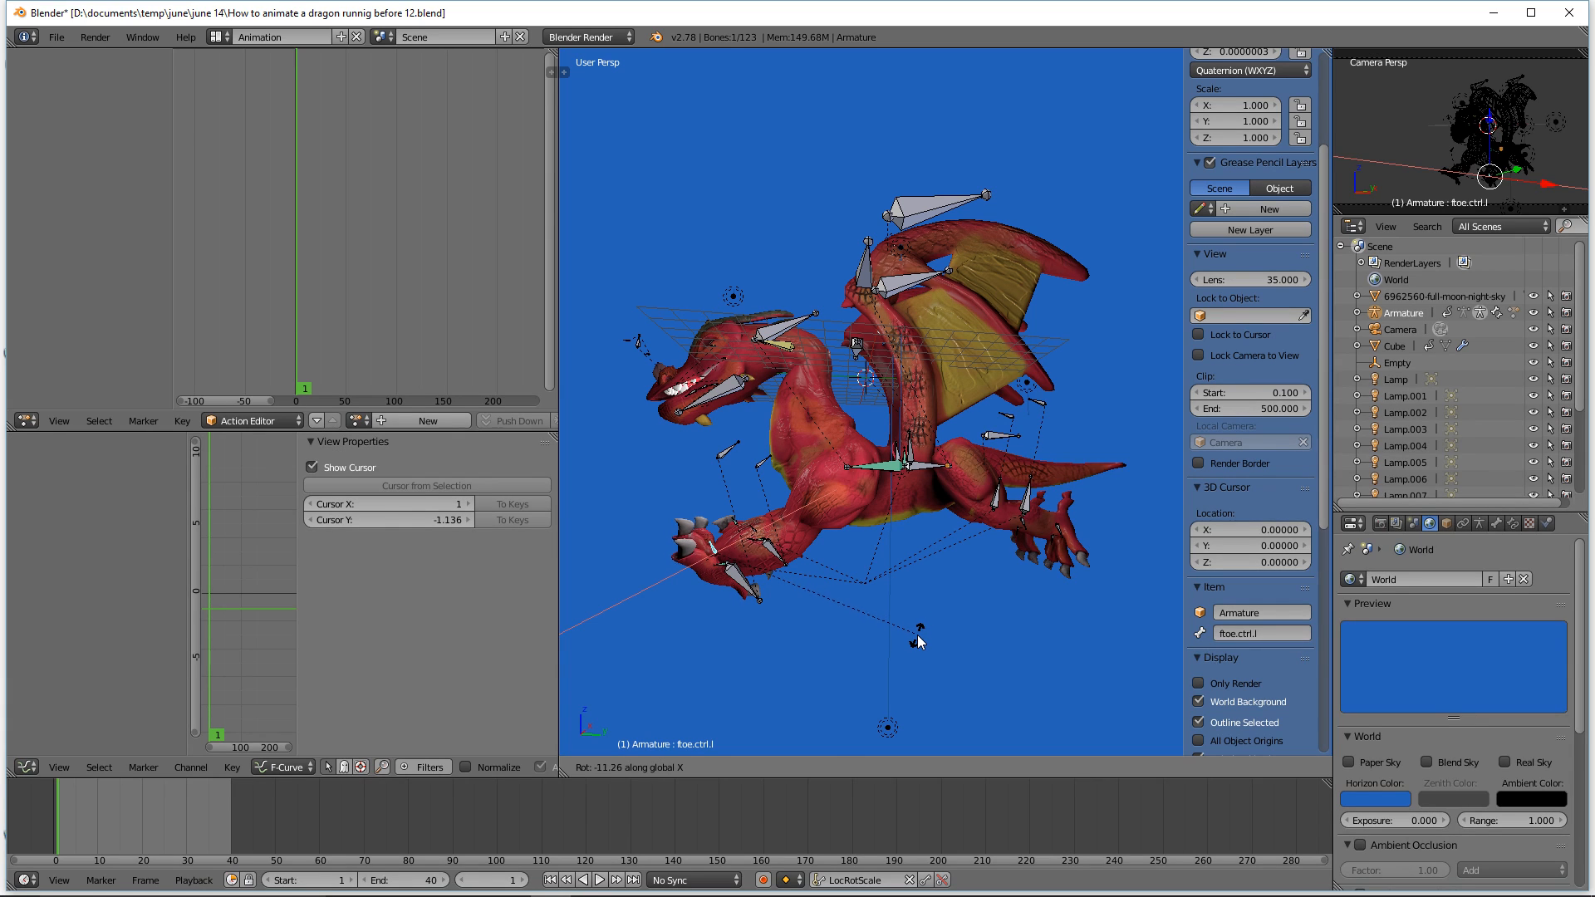
left_click(918, 641)
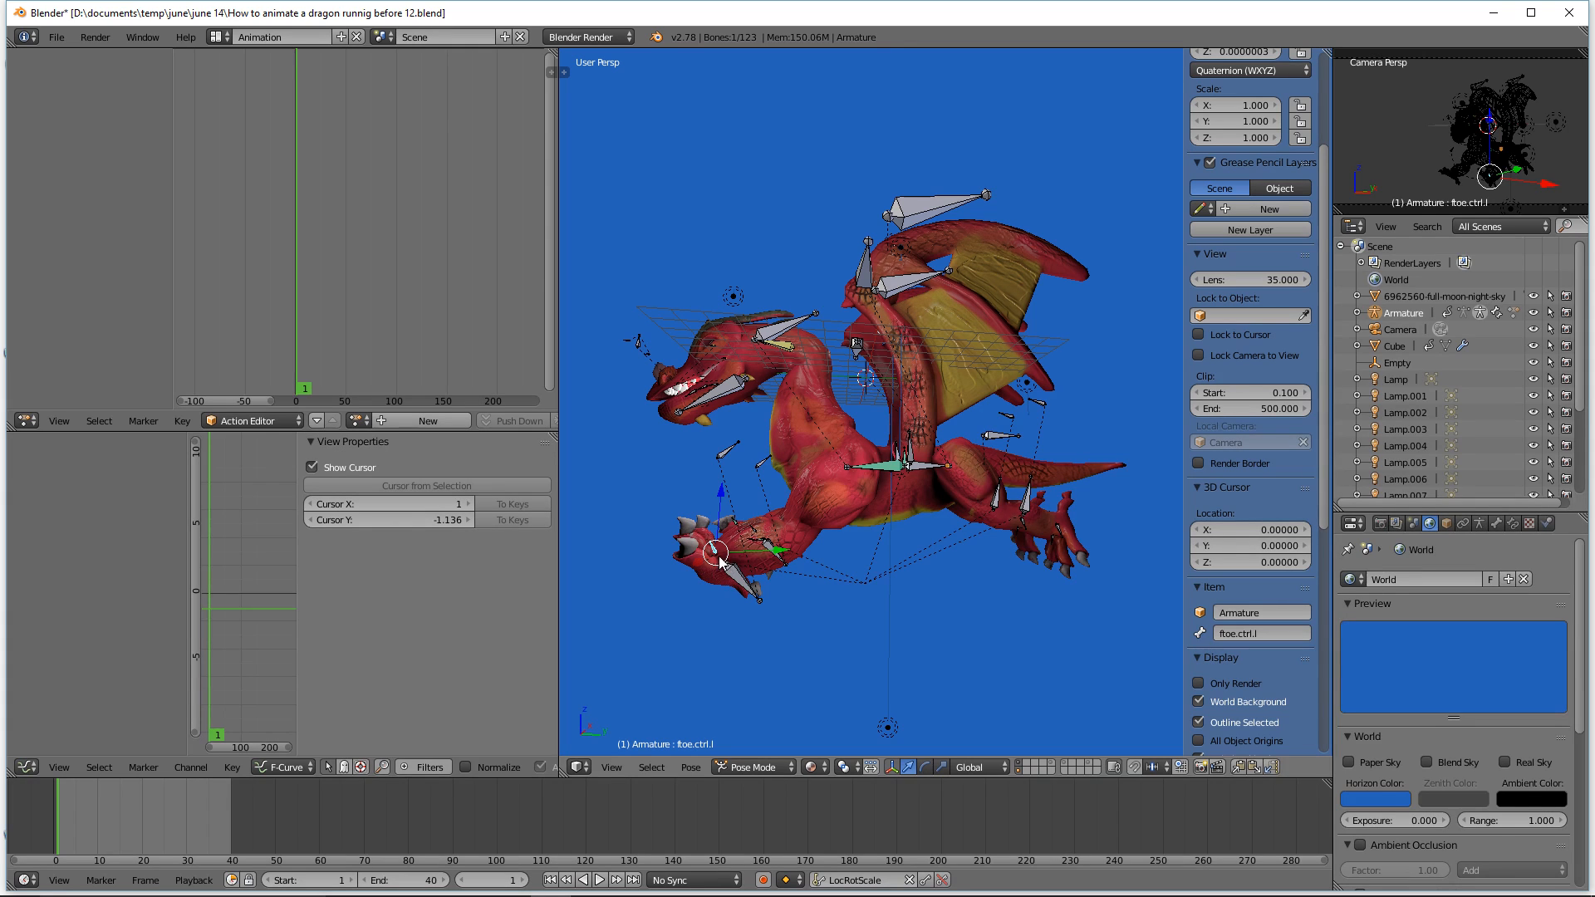
left_click(1242, 765)
left_click(1269, 770)
Step: Select the hind toe control btoe.ctrl.l and rotate it about 20 degrees around the X axis
middle_click_drag(768, 541, 796, 575)
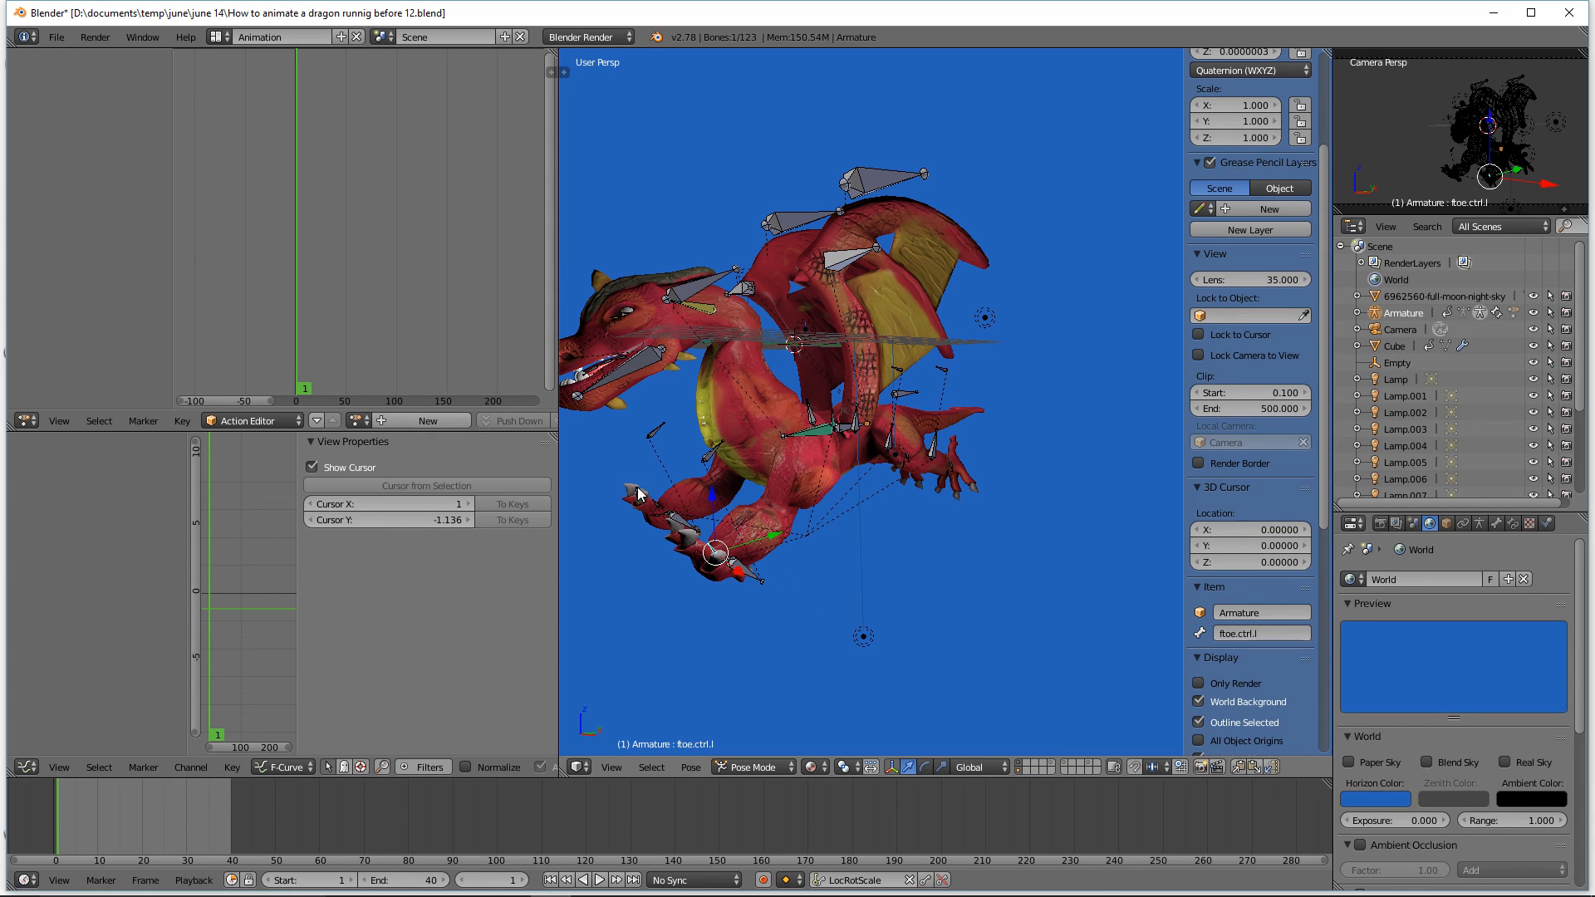
middle_click_drag(780, 552, 894, 596)
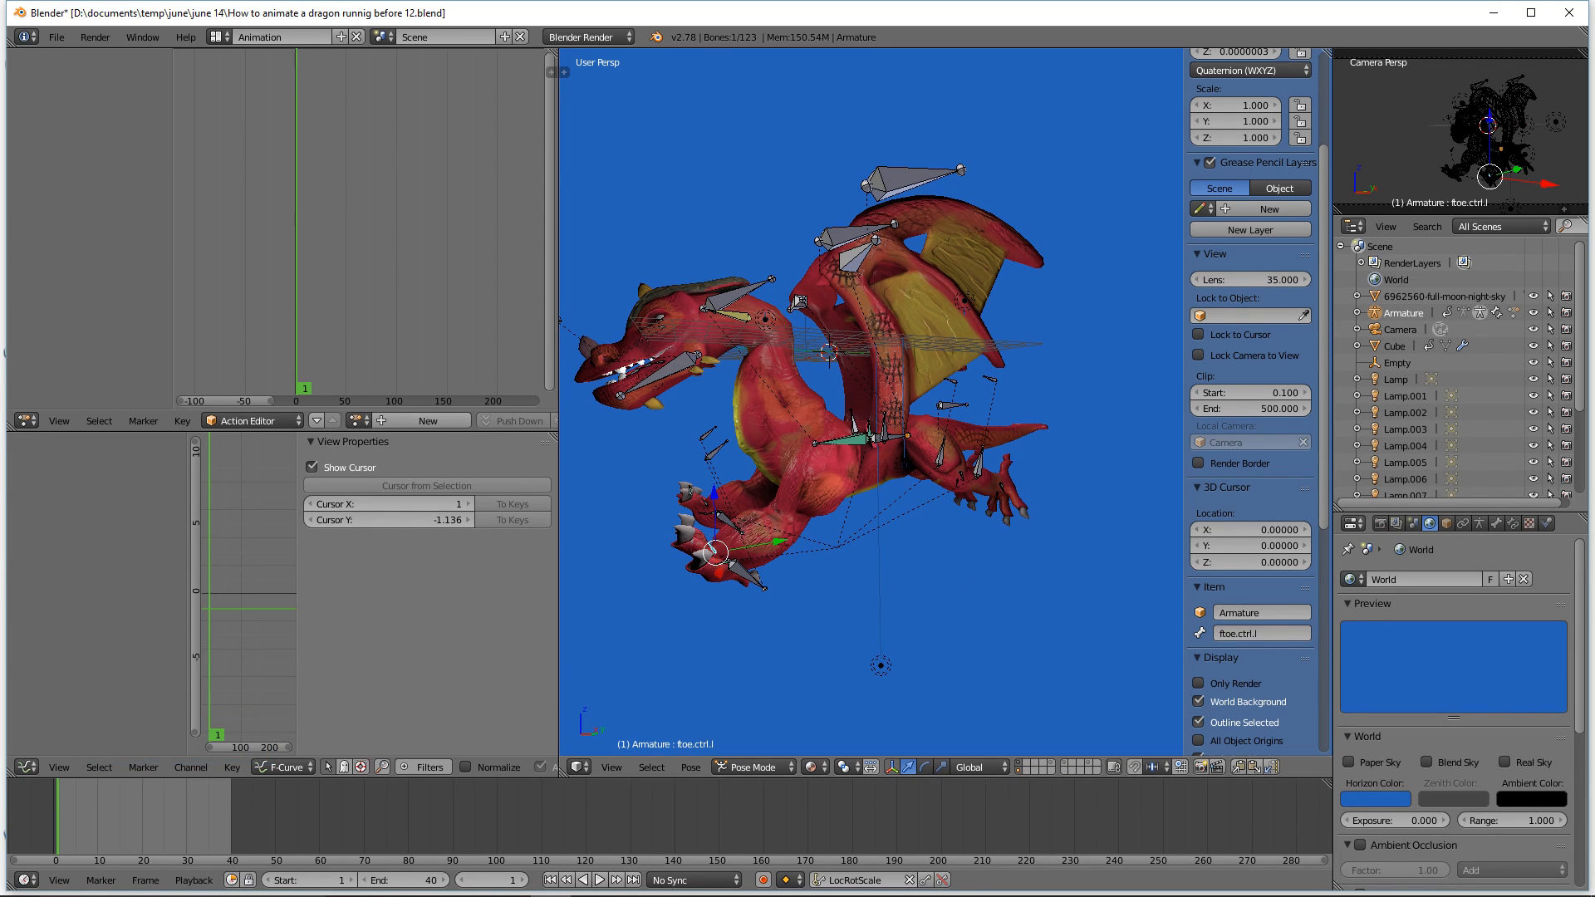
left_click(1070, 604)
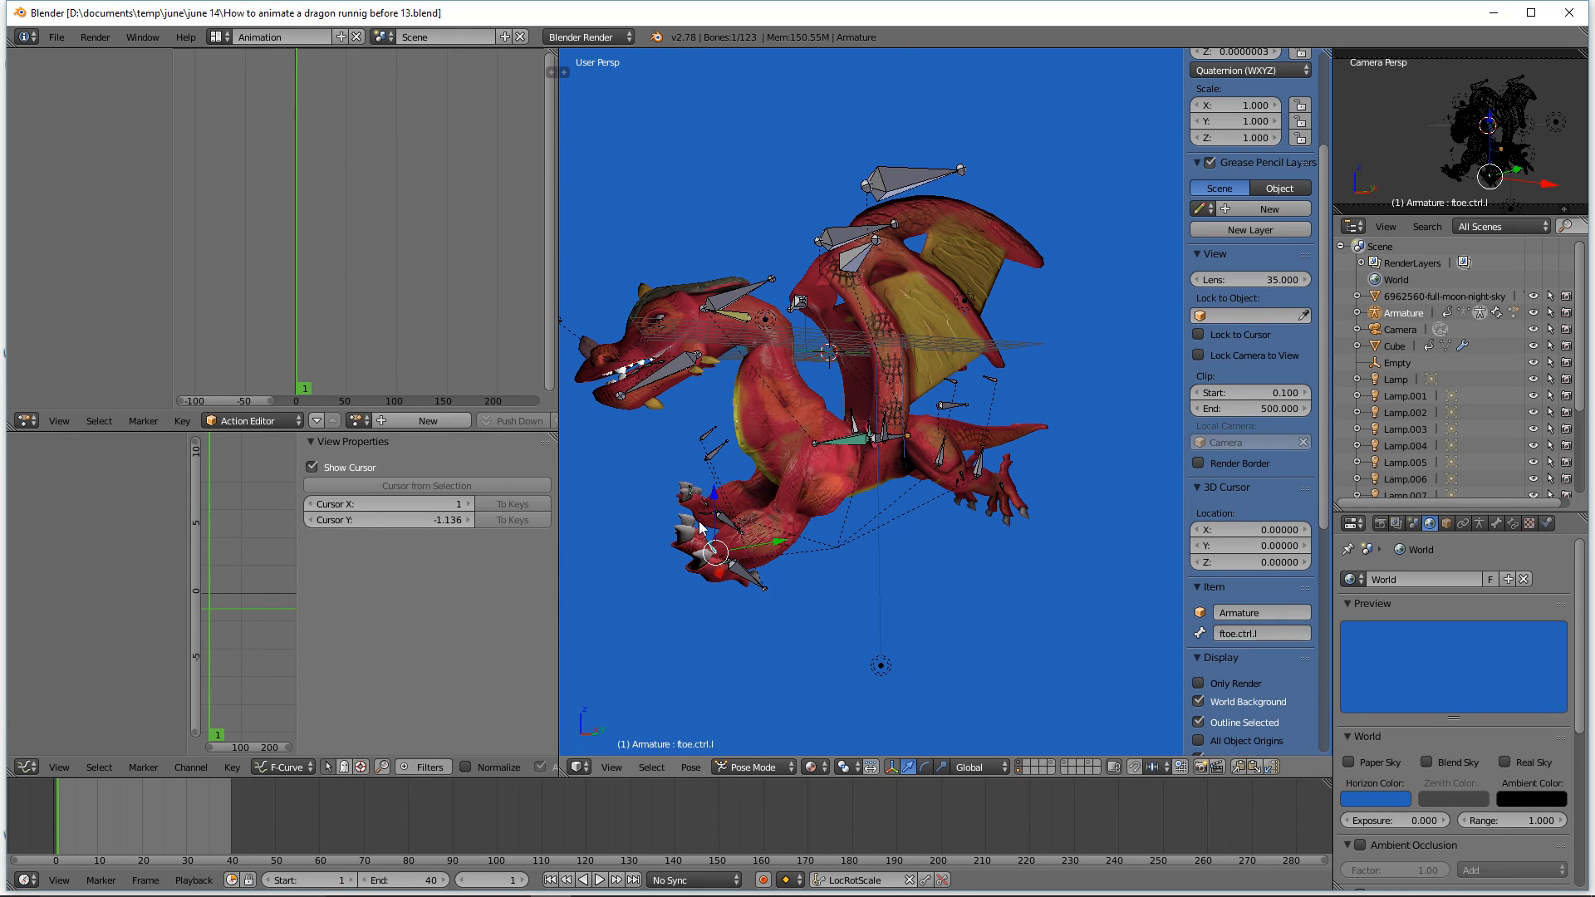
middle_click_drag(990, 580, 981, 598)
middle_click_drag(1053, 540, 1049, 532)
left_click(1040, 521)
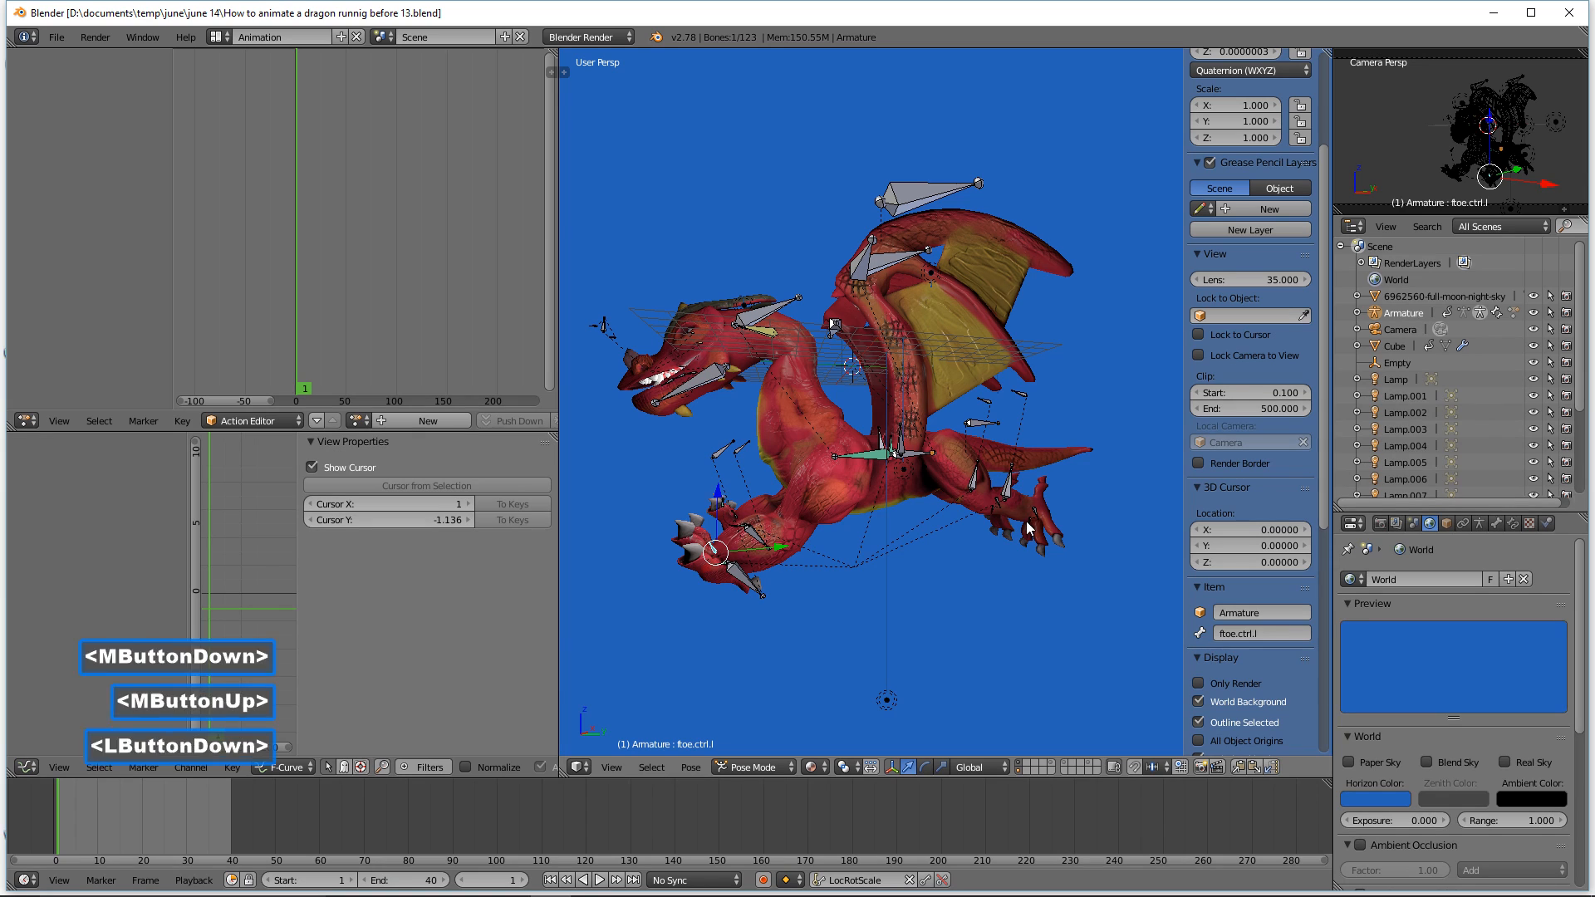
middle_click_drag(1080, 570, 1111, 634, "ctrl")
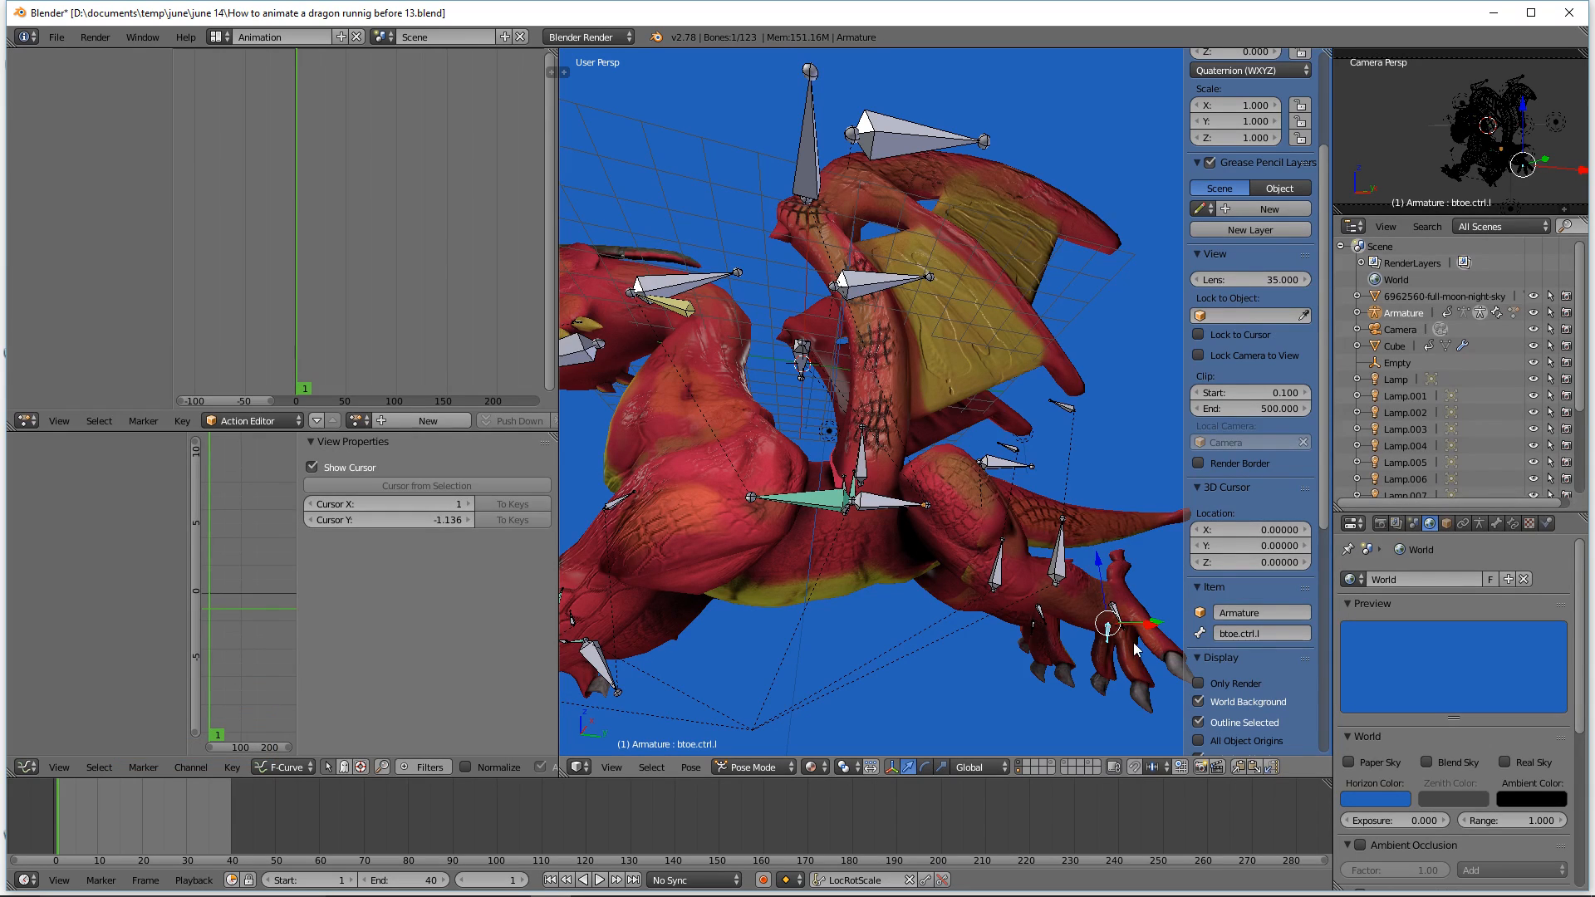
key("r")
key("x")
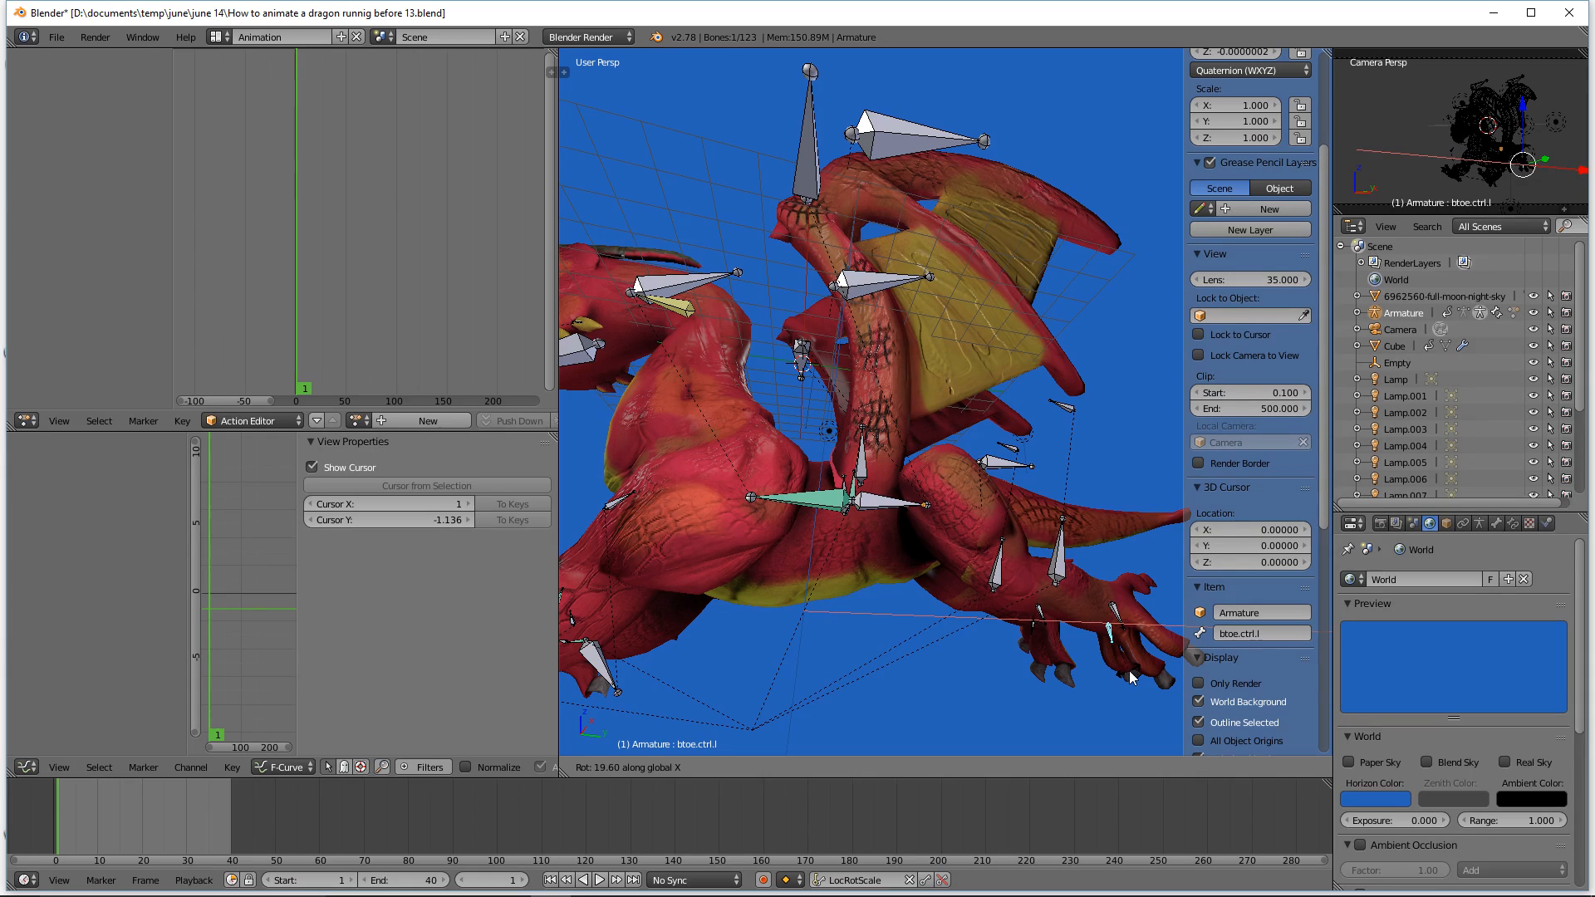
left_click(1131, 678)
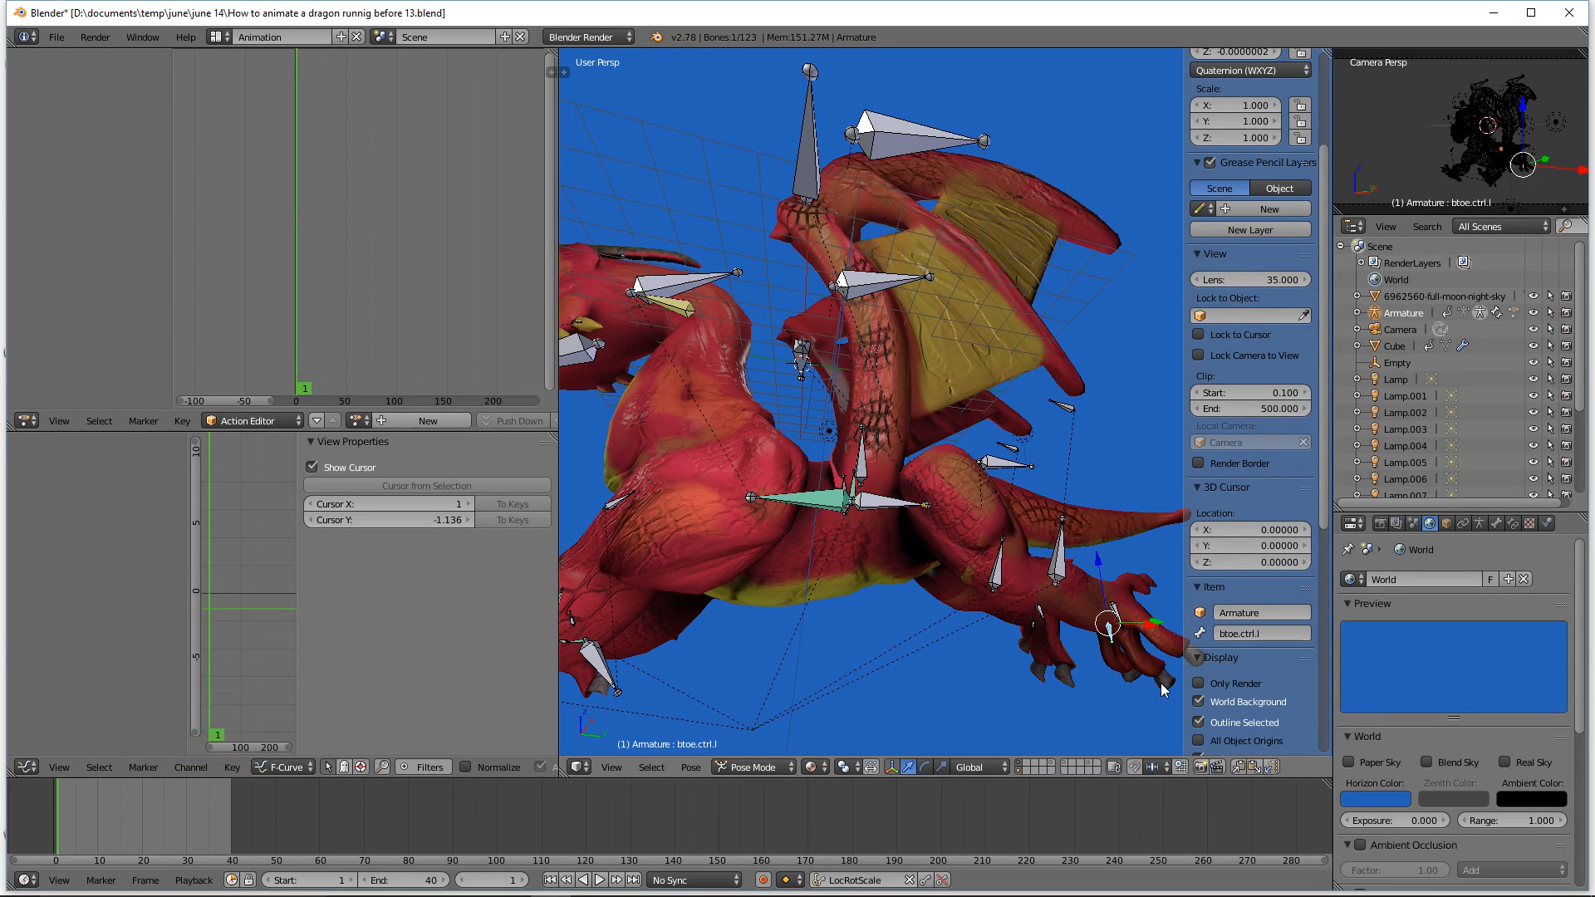
Step: Copy the hind toe pose, paste it flipped, and deselect all bones
left_click(1238, 768)
left_click(1273, 767)
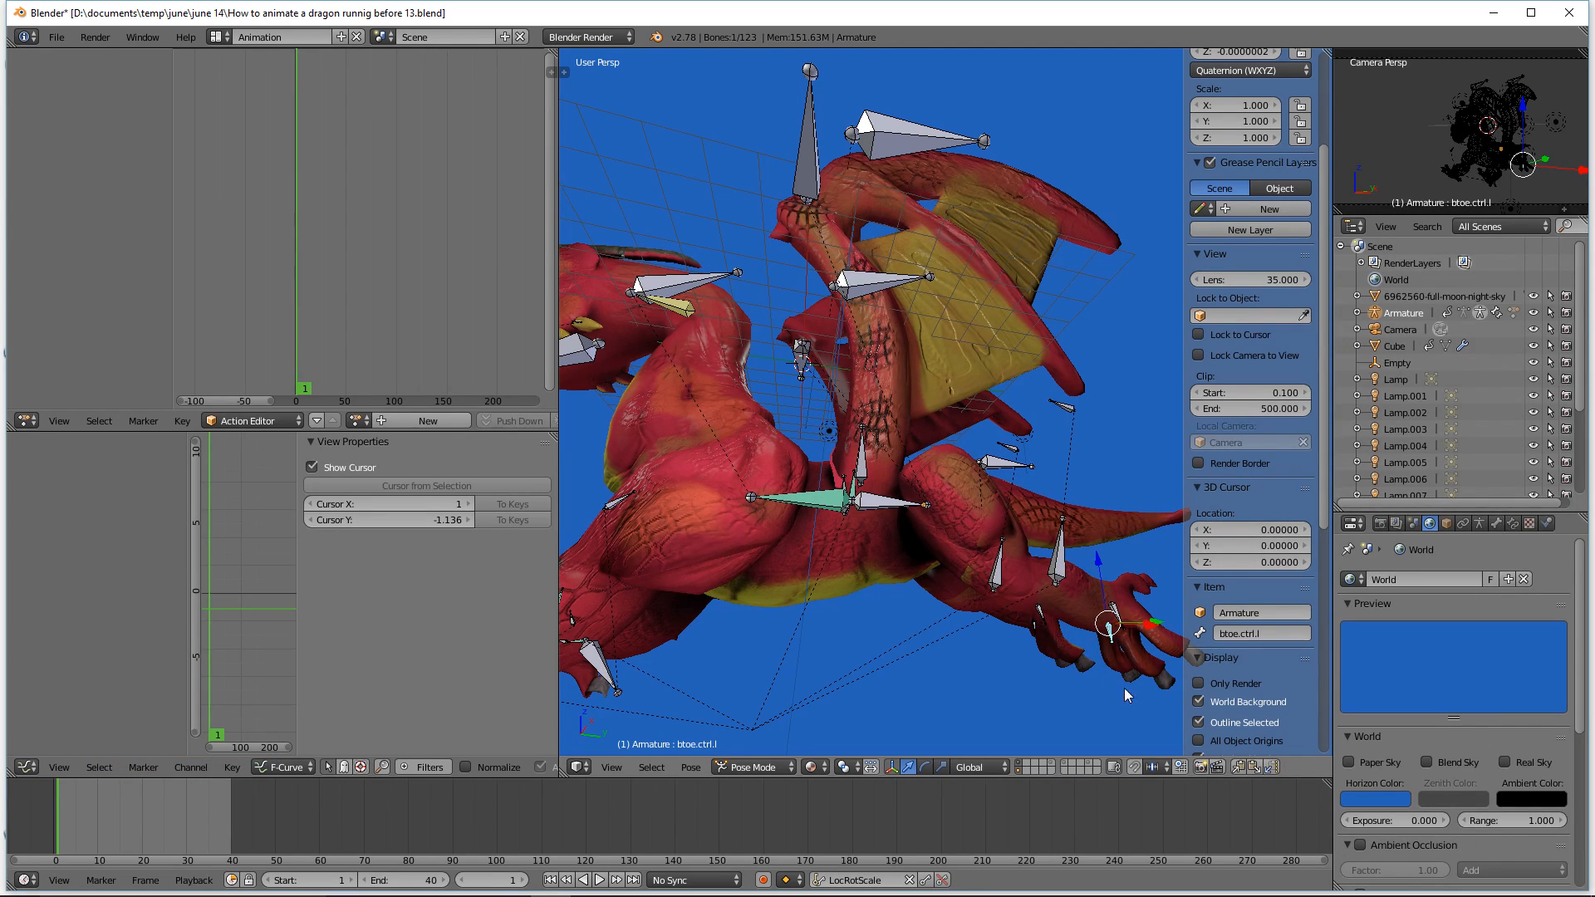
key("a")
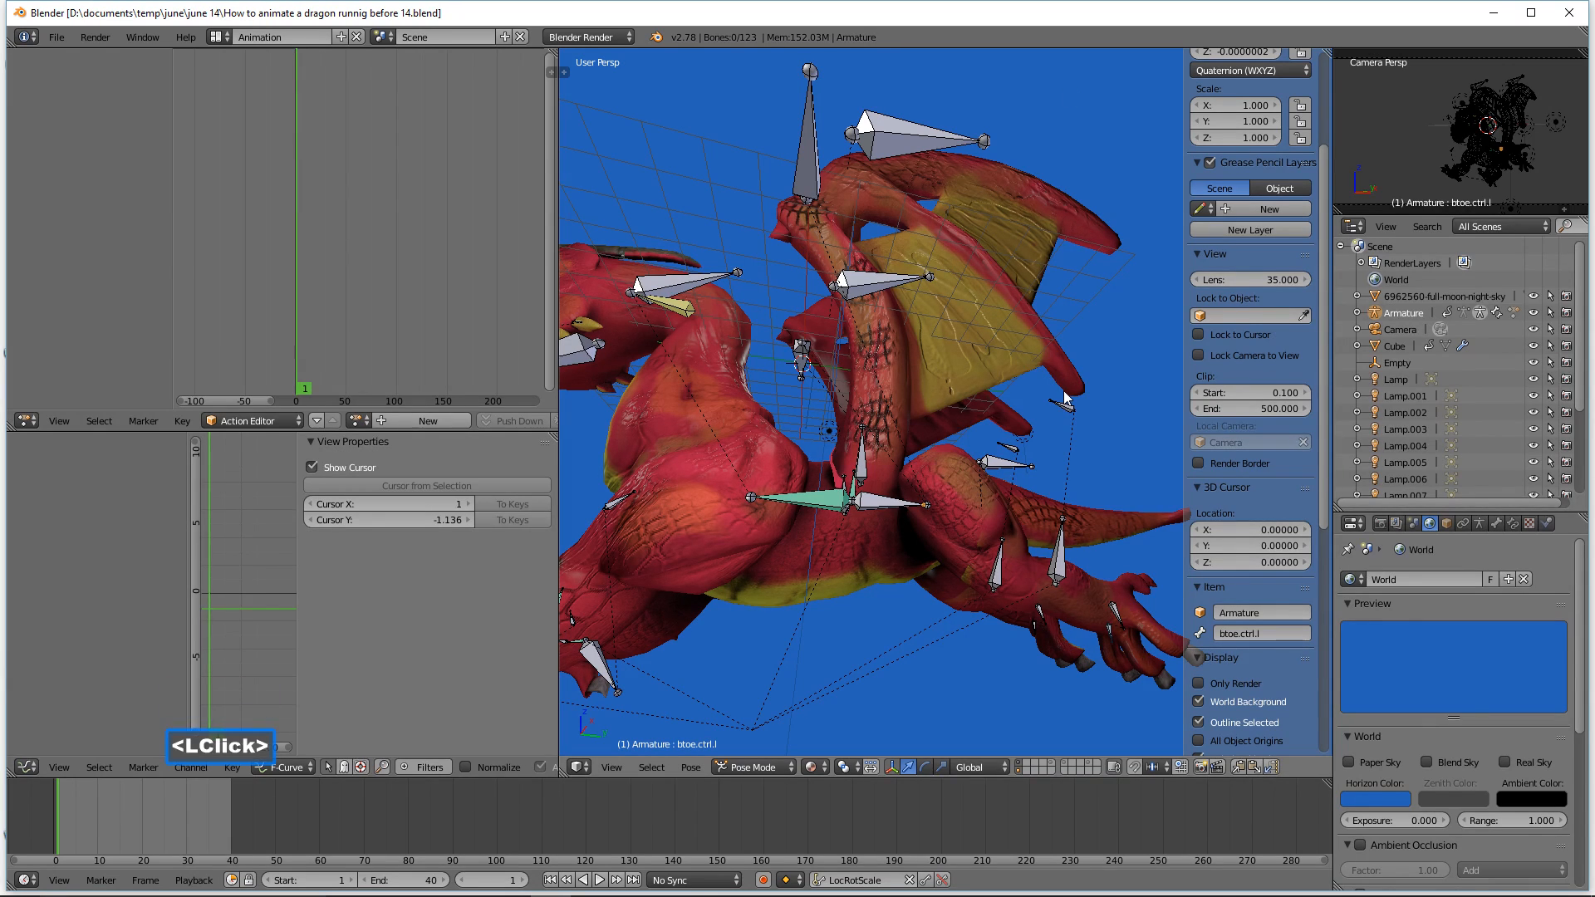
Step: Hide the 3D view's properties sidebar
key("ctrl")
middle_click_drag(1077, 370, 1084, 396, "ctrl")
middle_click_drag(1036, 312, 1046, 354)
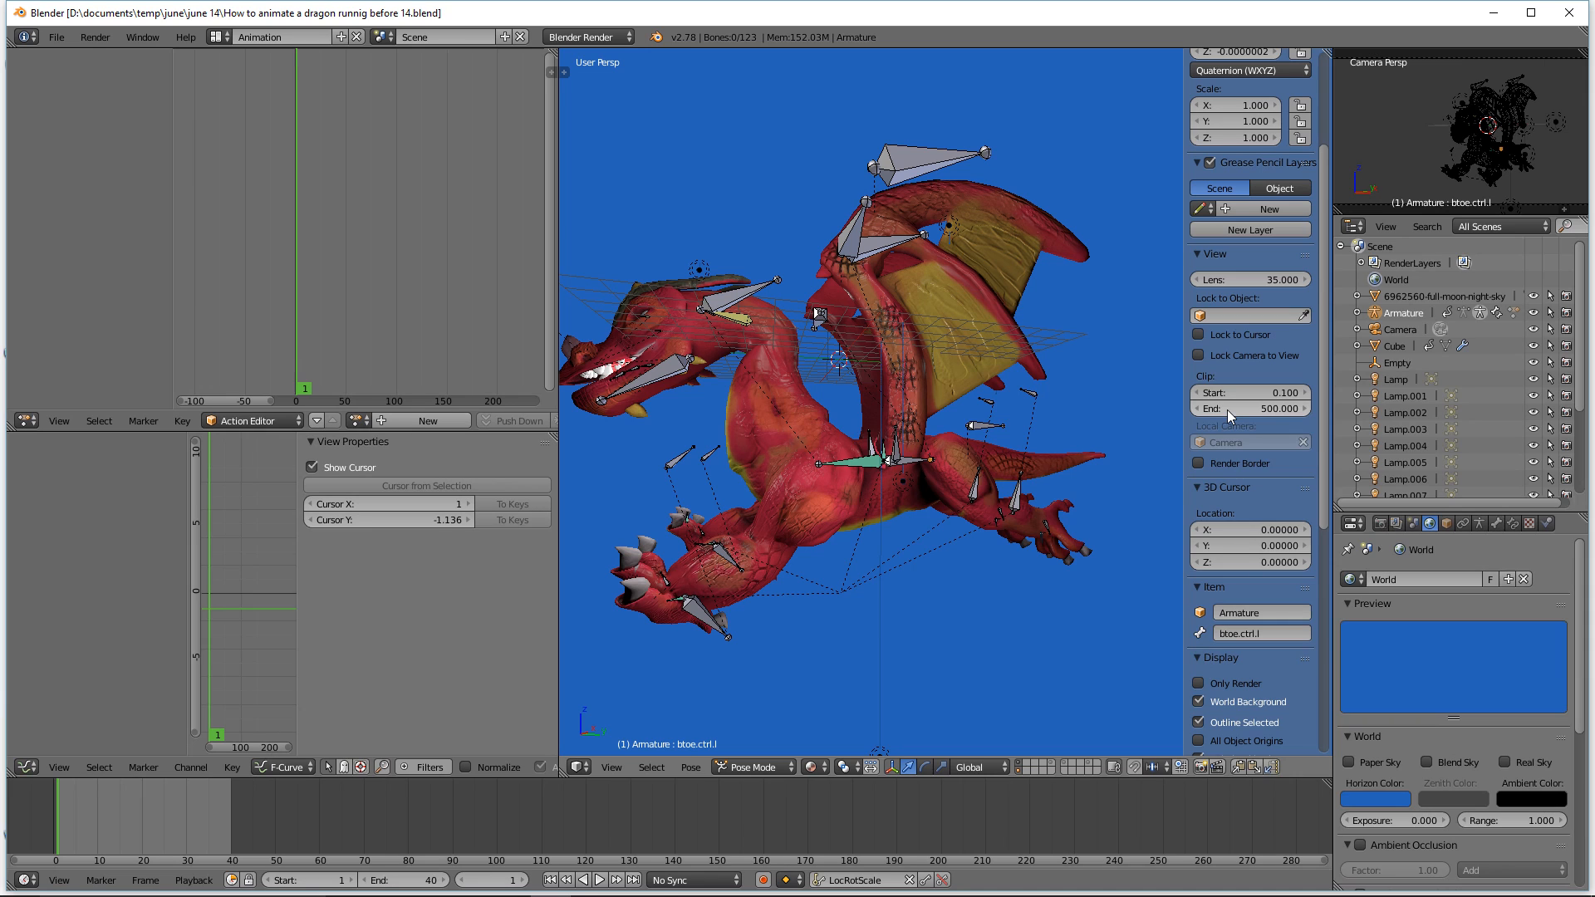
key("n")
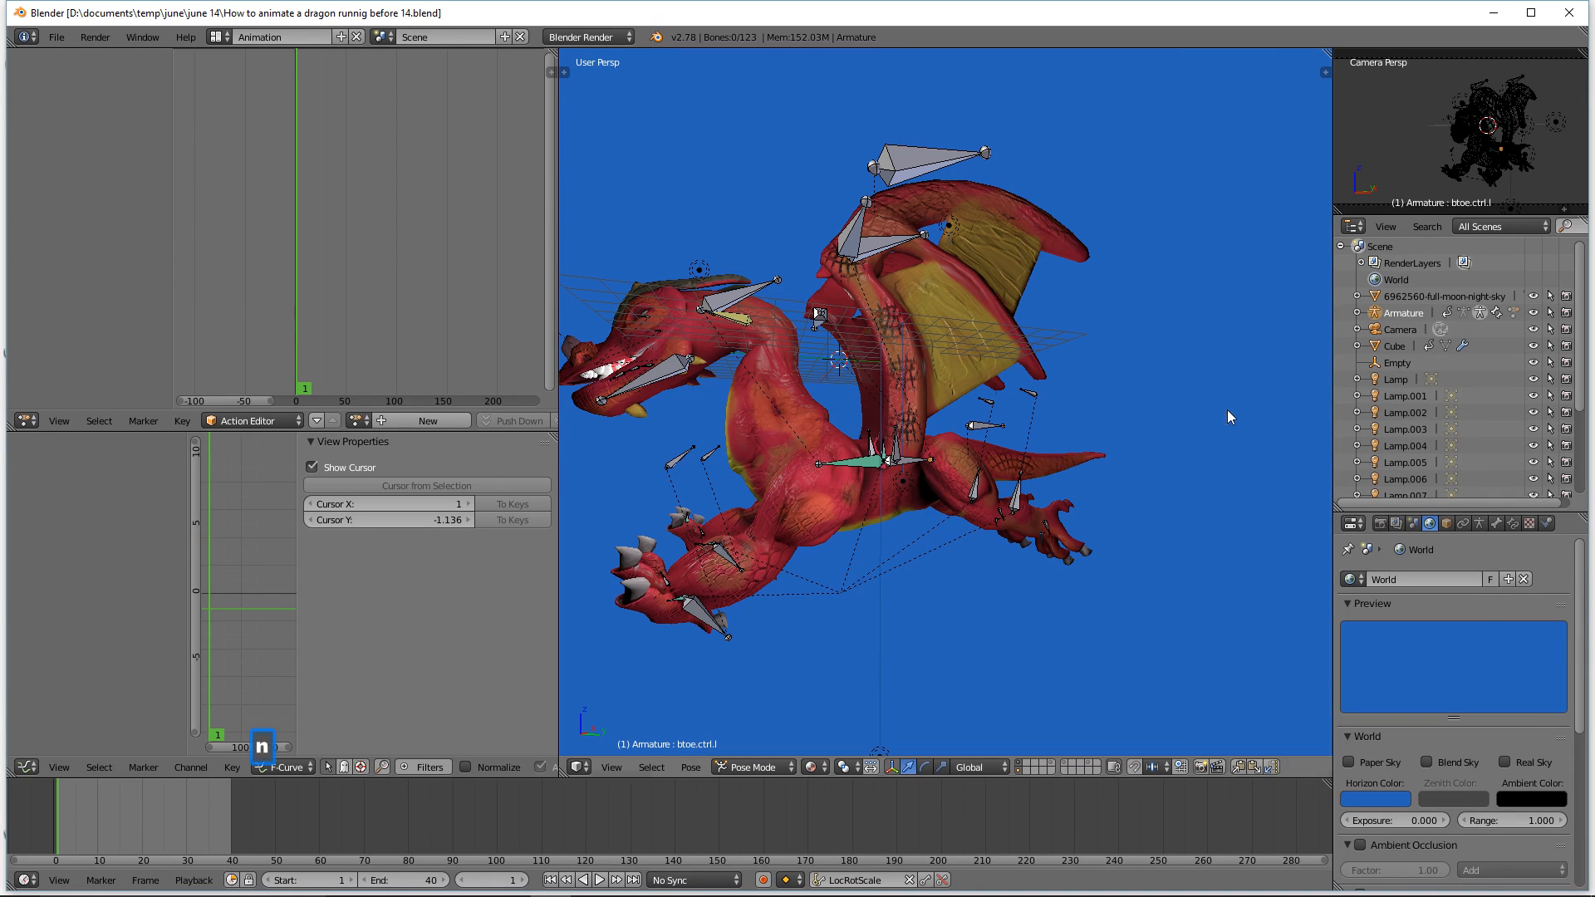
middle_click_drag(1098, 465, 1068, 457, "shift")
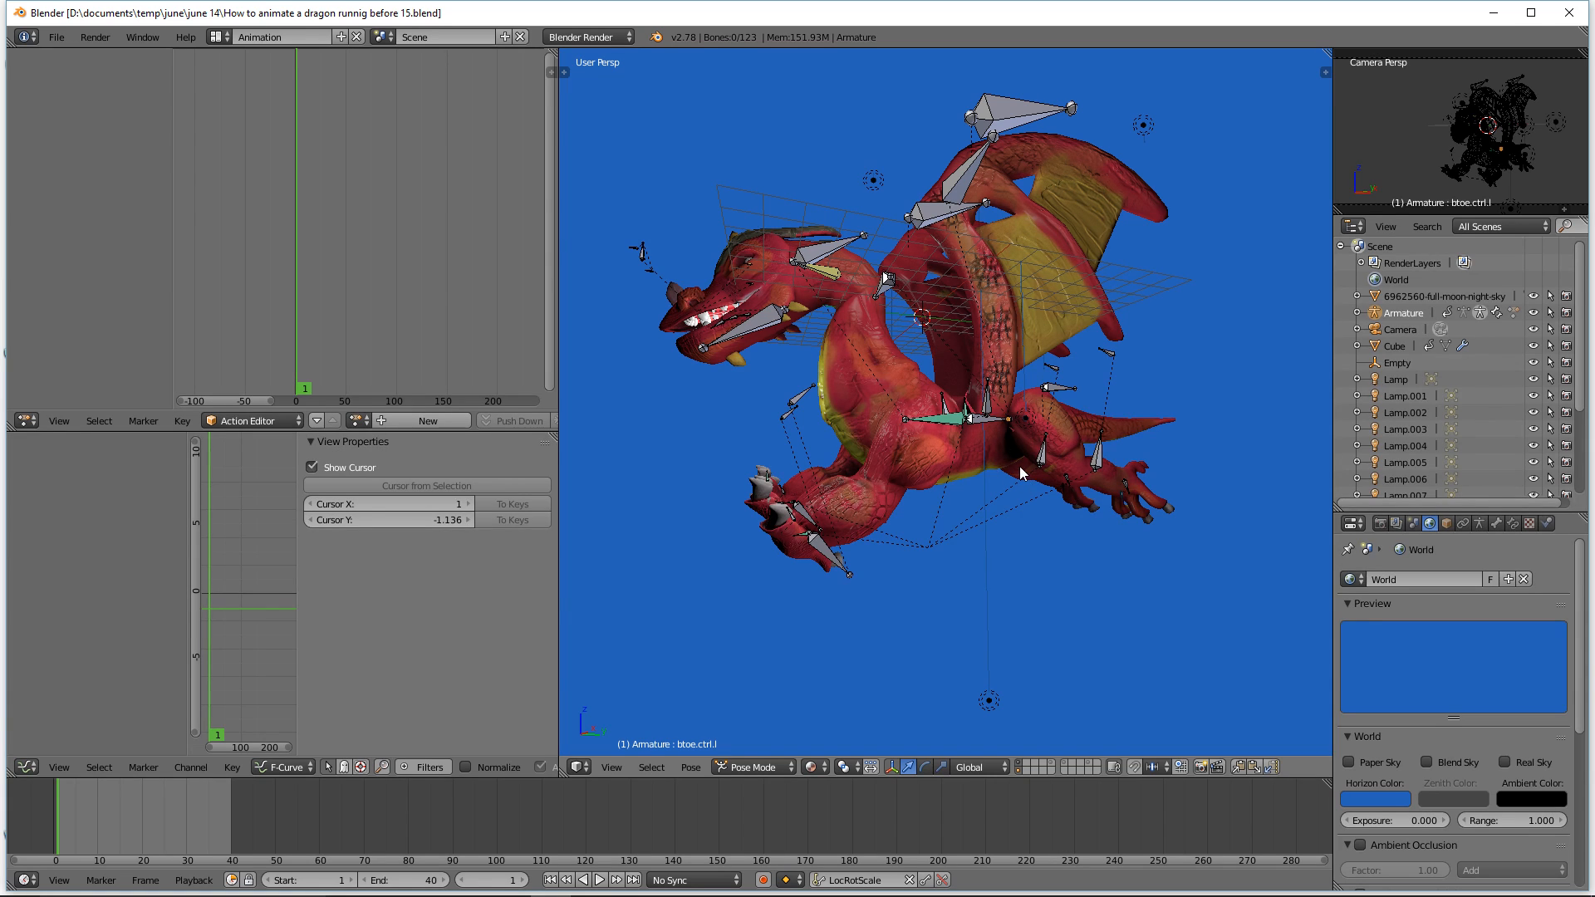
Step: Select the left wing control wing.ctrl.l, move it outward and rotate it
left_click(933, 221)
middle_click_drag(935, 224, 993, 279)
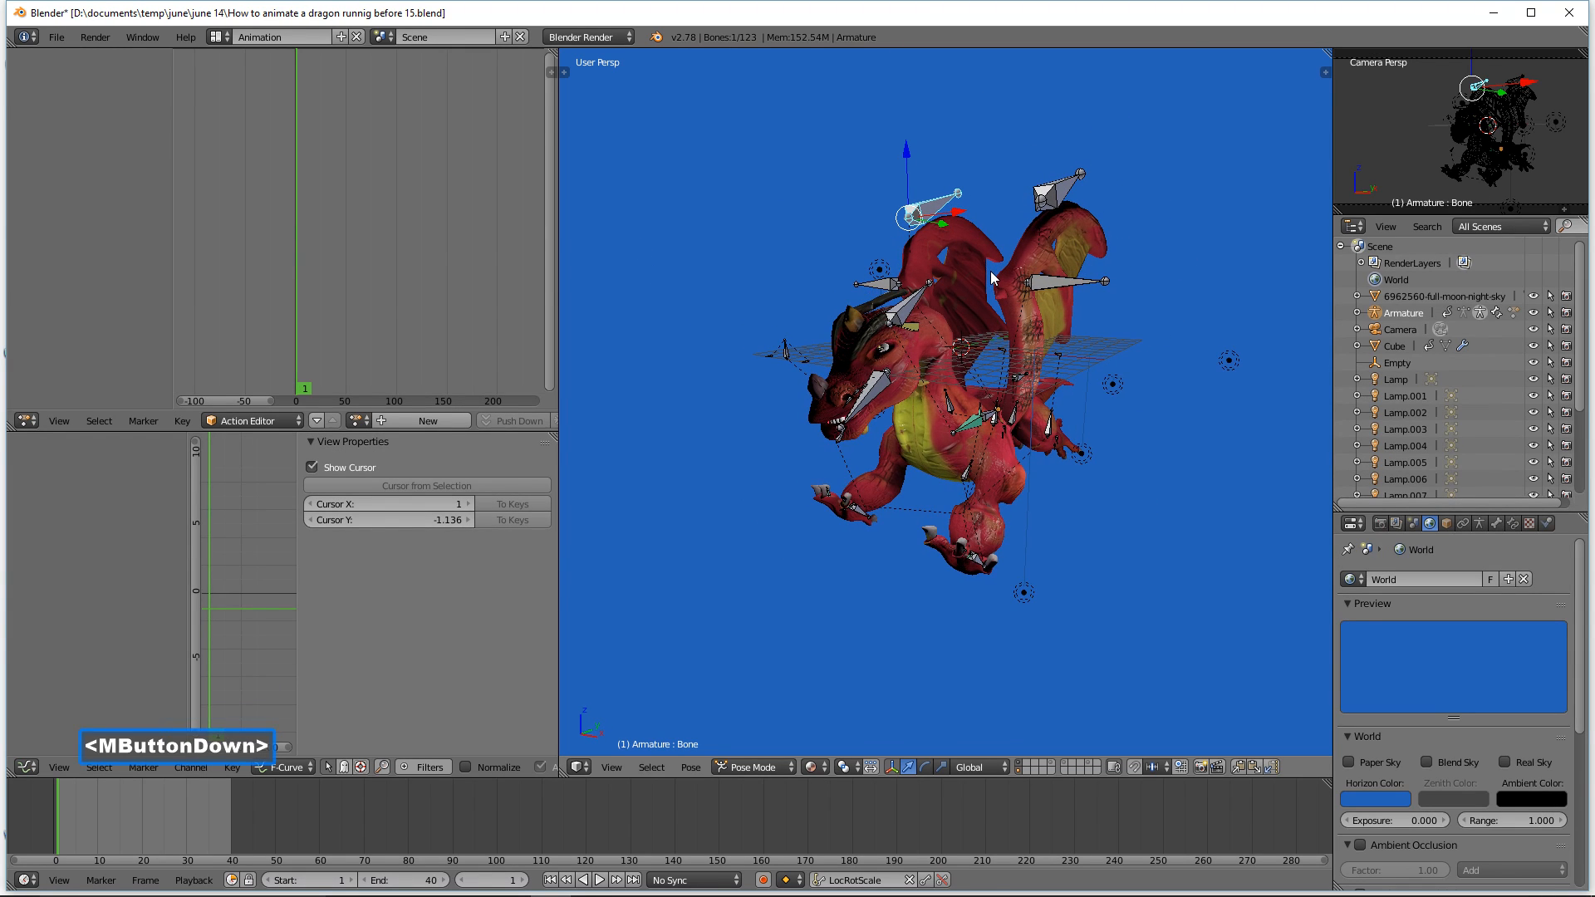
left_click(1068, 283)
middle_click_drag(1090, 297, 1138, 307)
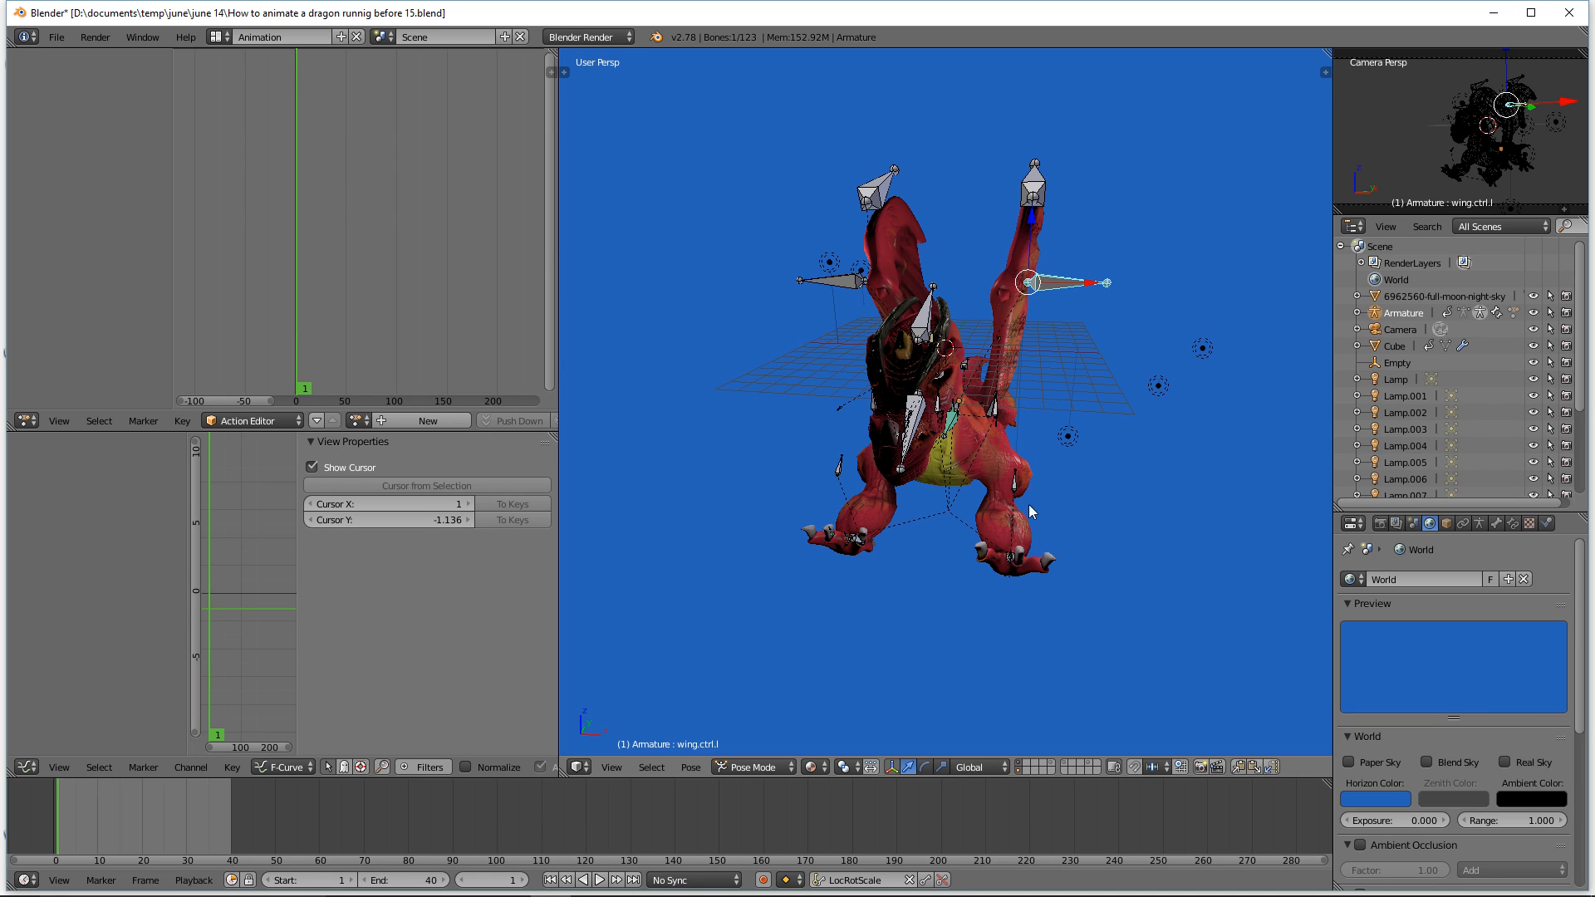
left_click_drag(1094, 288, 1135, 299)
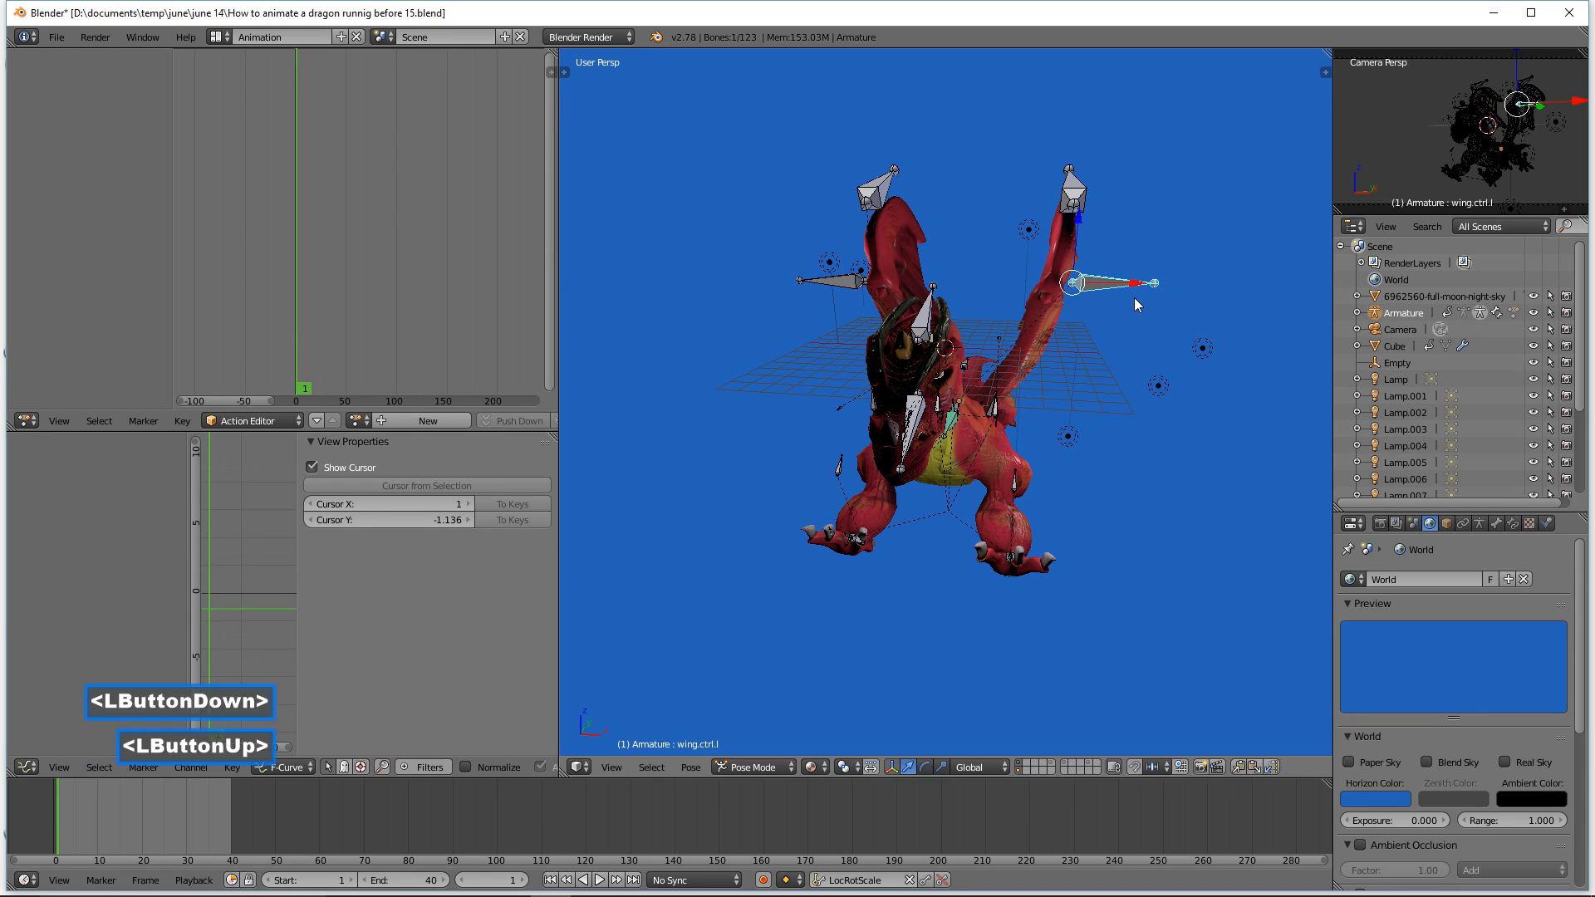
key("r")
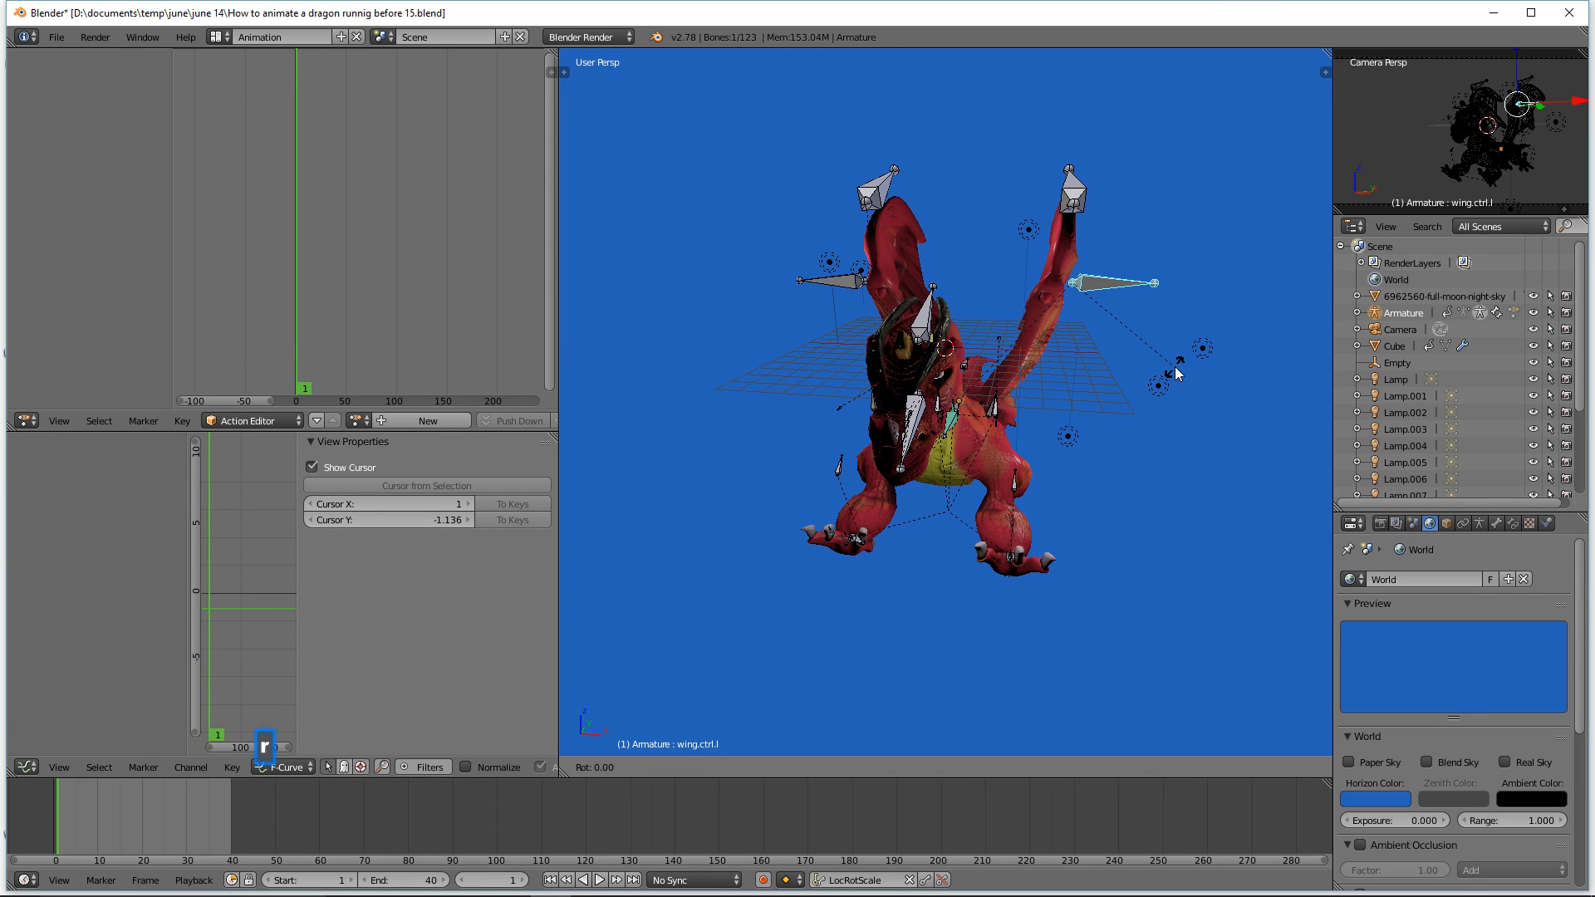
left_click(1143, 430)
Step: Select the upper wing bone Bone.038 and rotate it around the X axis
middle_click_drag(1144, 430, 990, 437)
left_click(1161, 197)
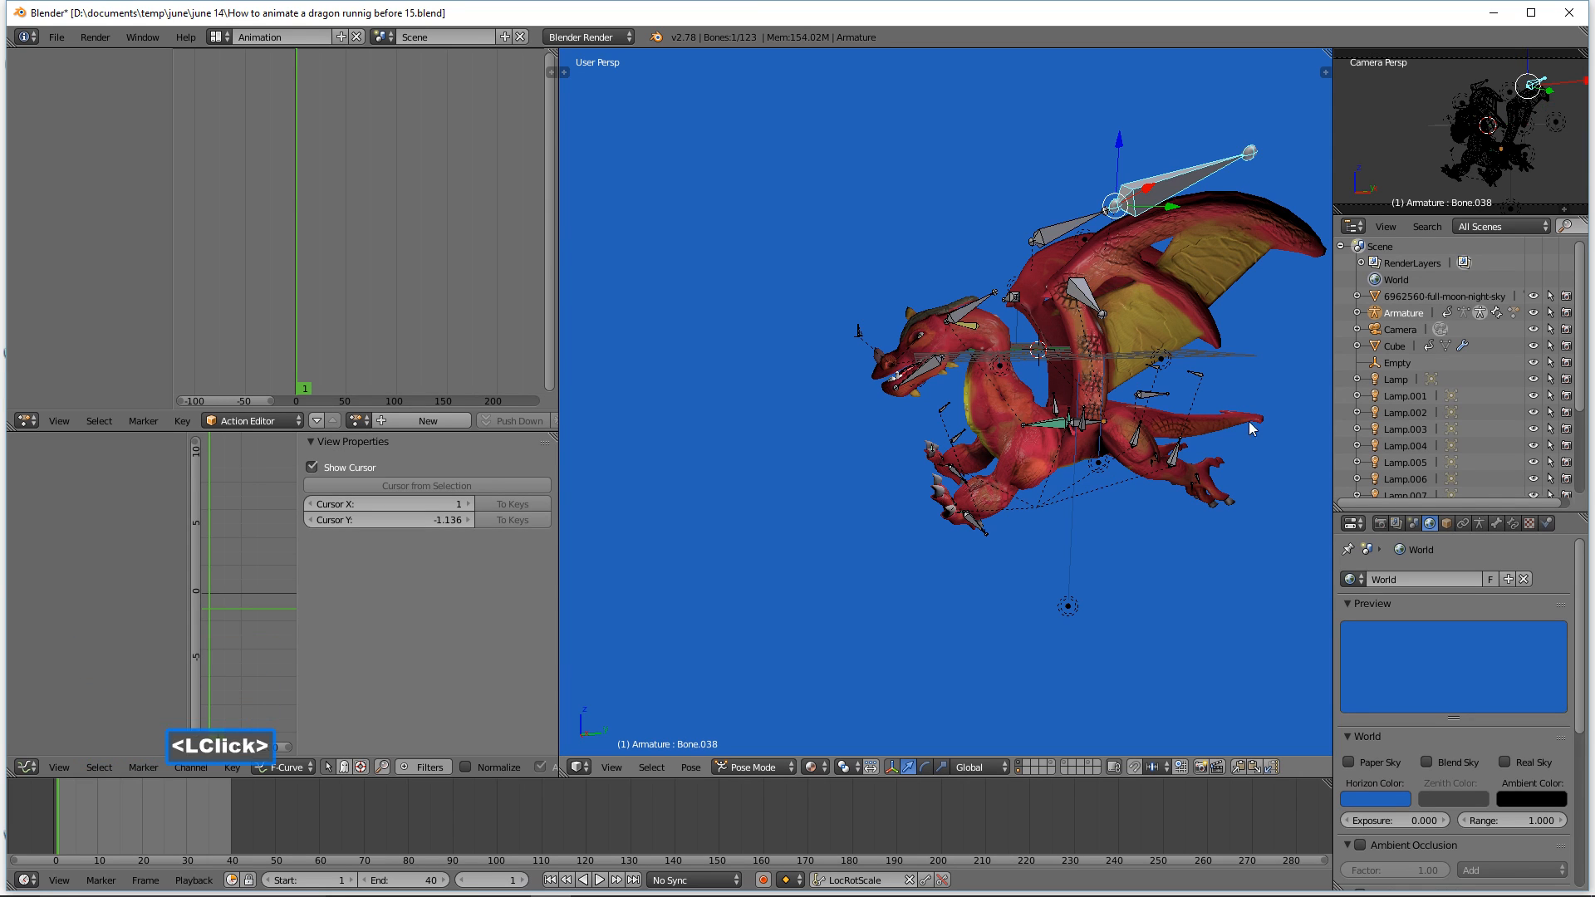
key("r")
key("x")
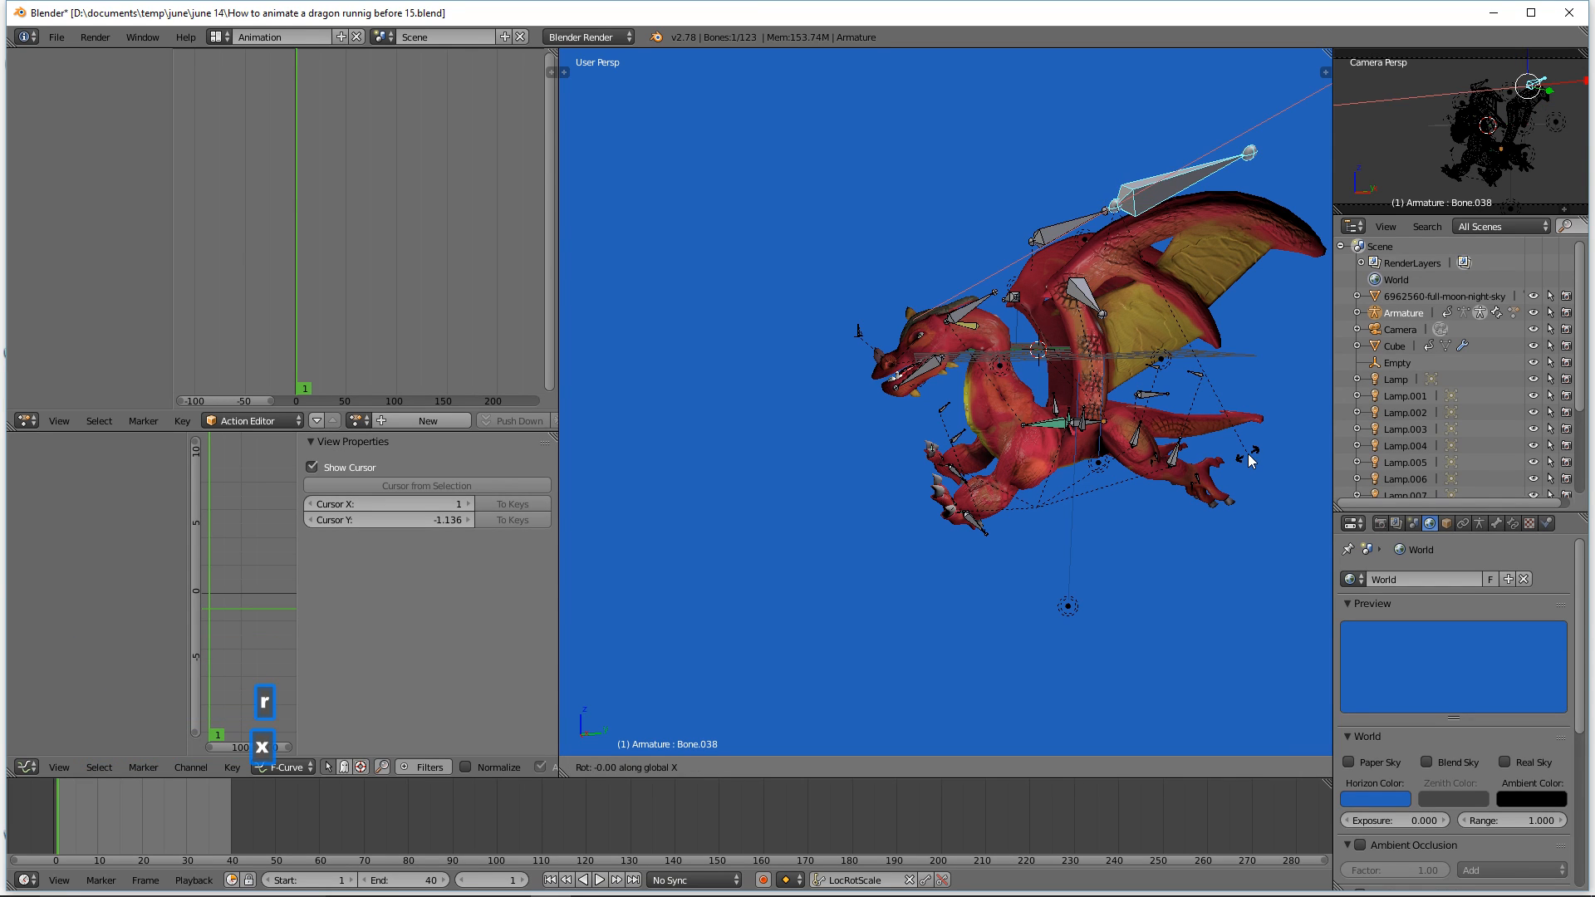
left_click(1259, 421)
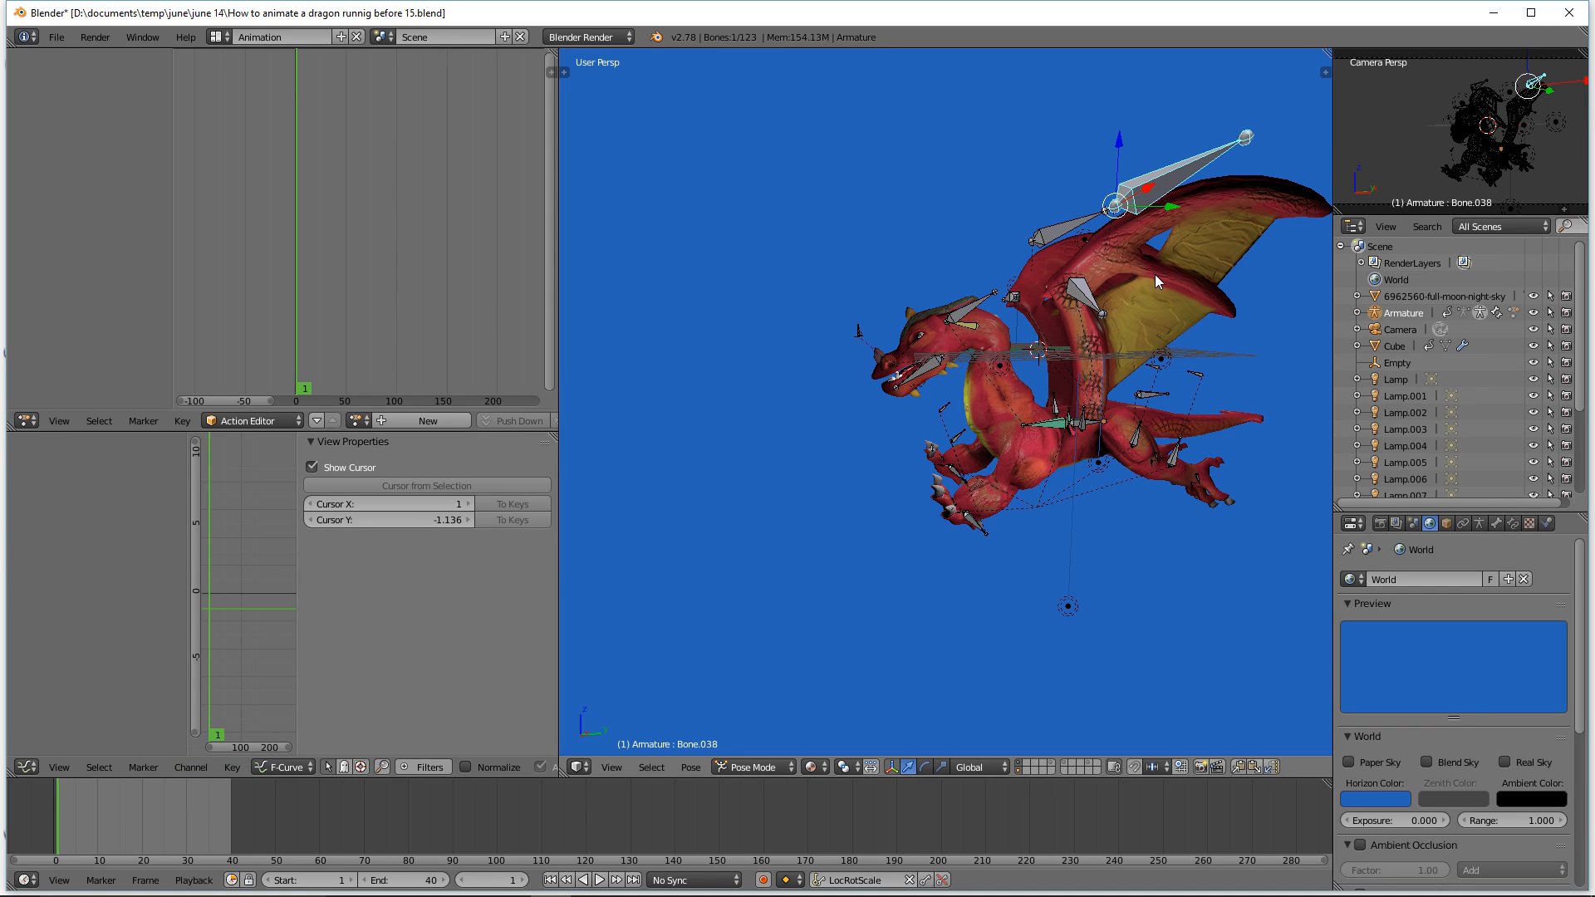
Step: Select the left wing control wing.ctrl.l, copy its pose and paste it flipped onto the right wing
middle_click_drag(1149, 281, 1203, 422)
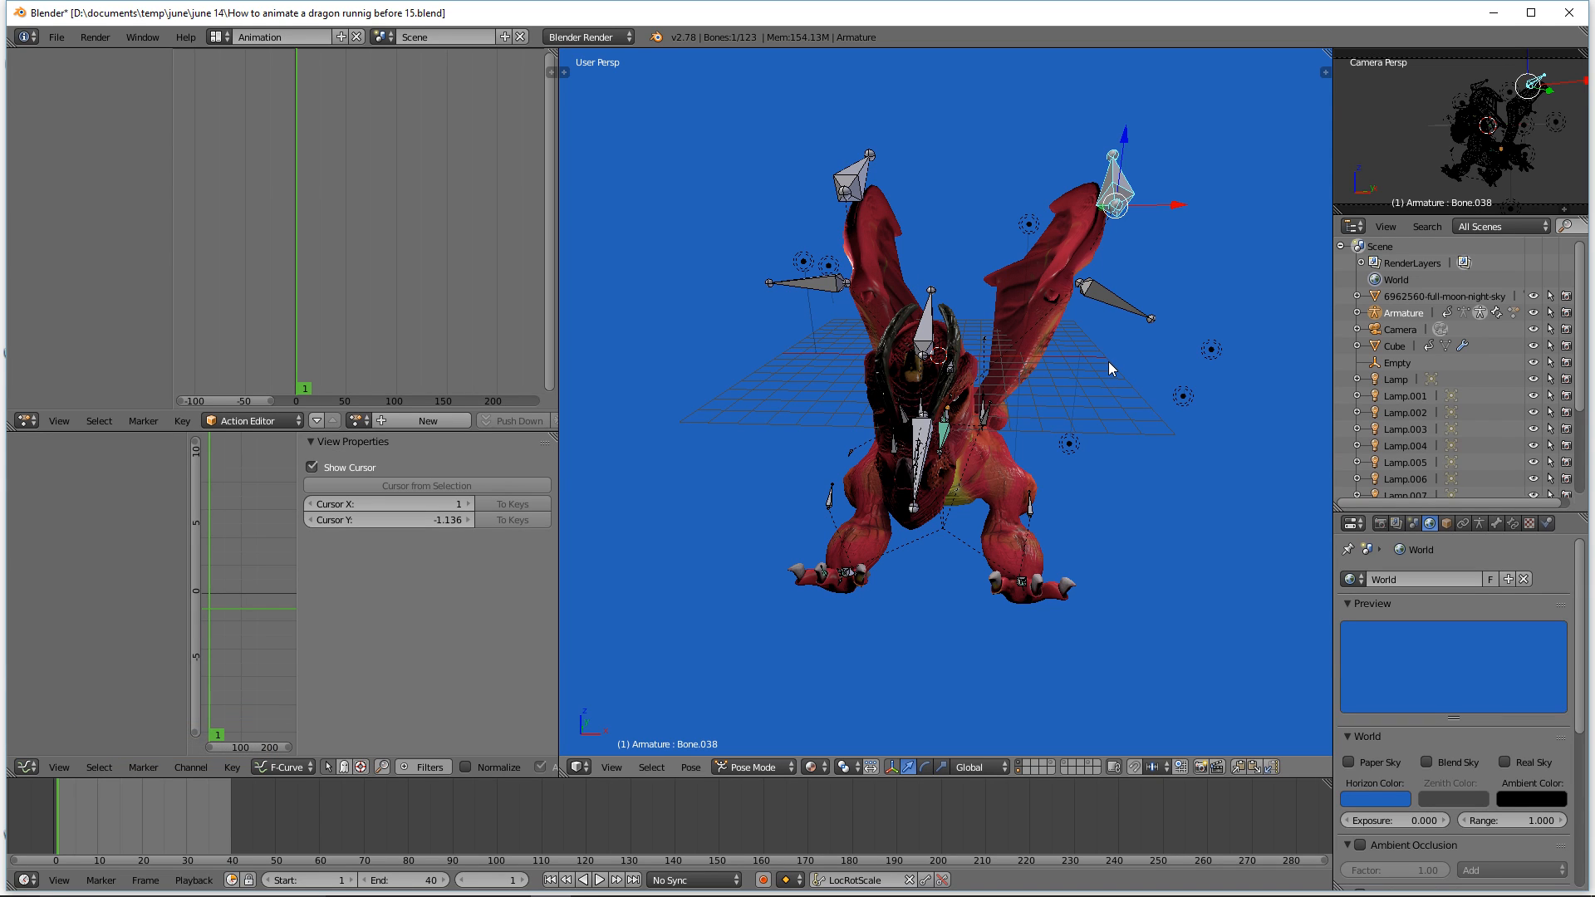
left_click(1122, 313, "shift")
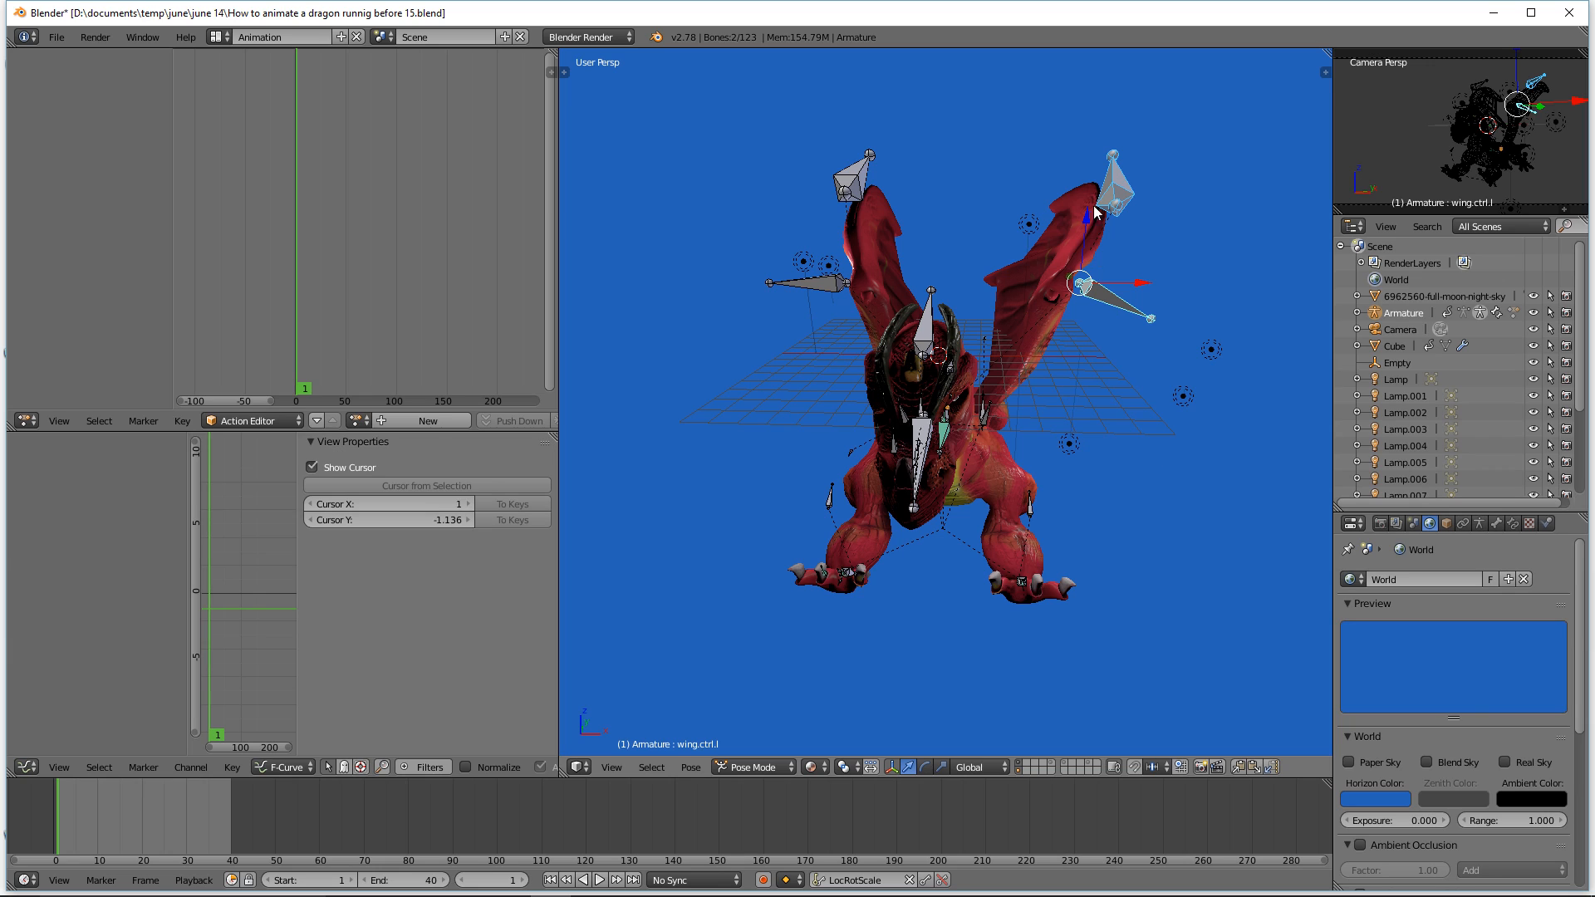
left_click(1239, 768)
left_click(1270, 766)
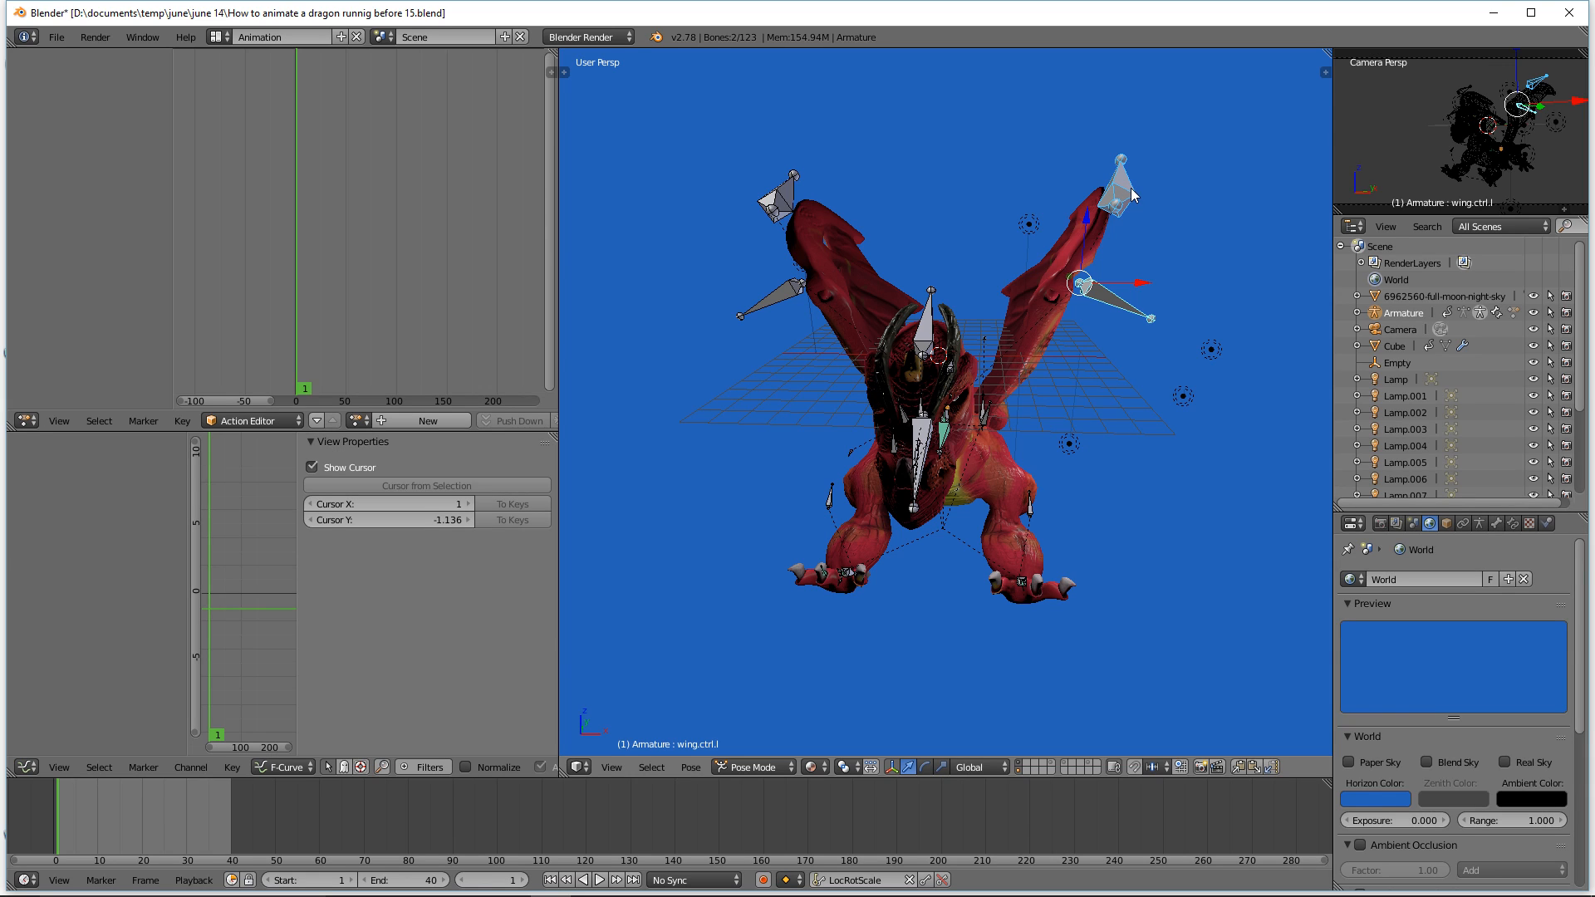
Step: Show the properties sidebar and select each wing control in turn to check its name
left_click(1114, 312)
key("n")
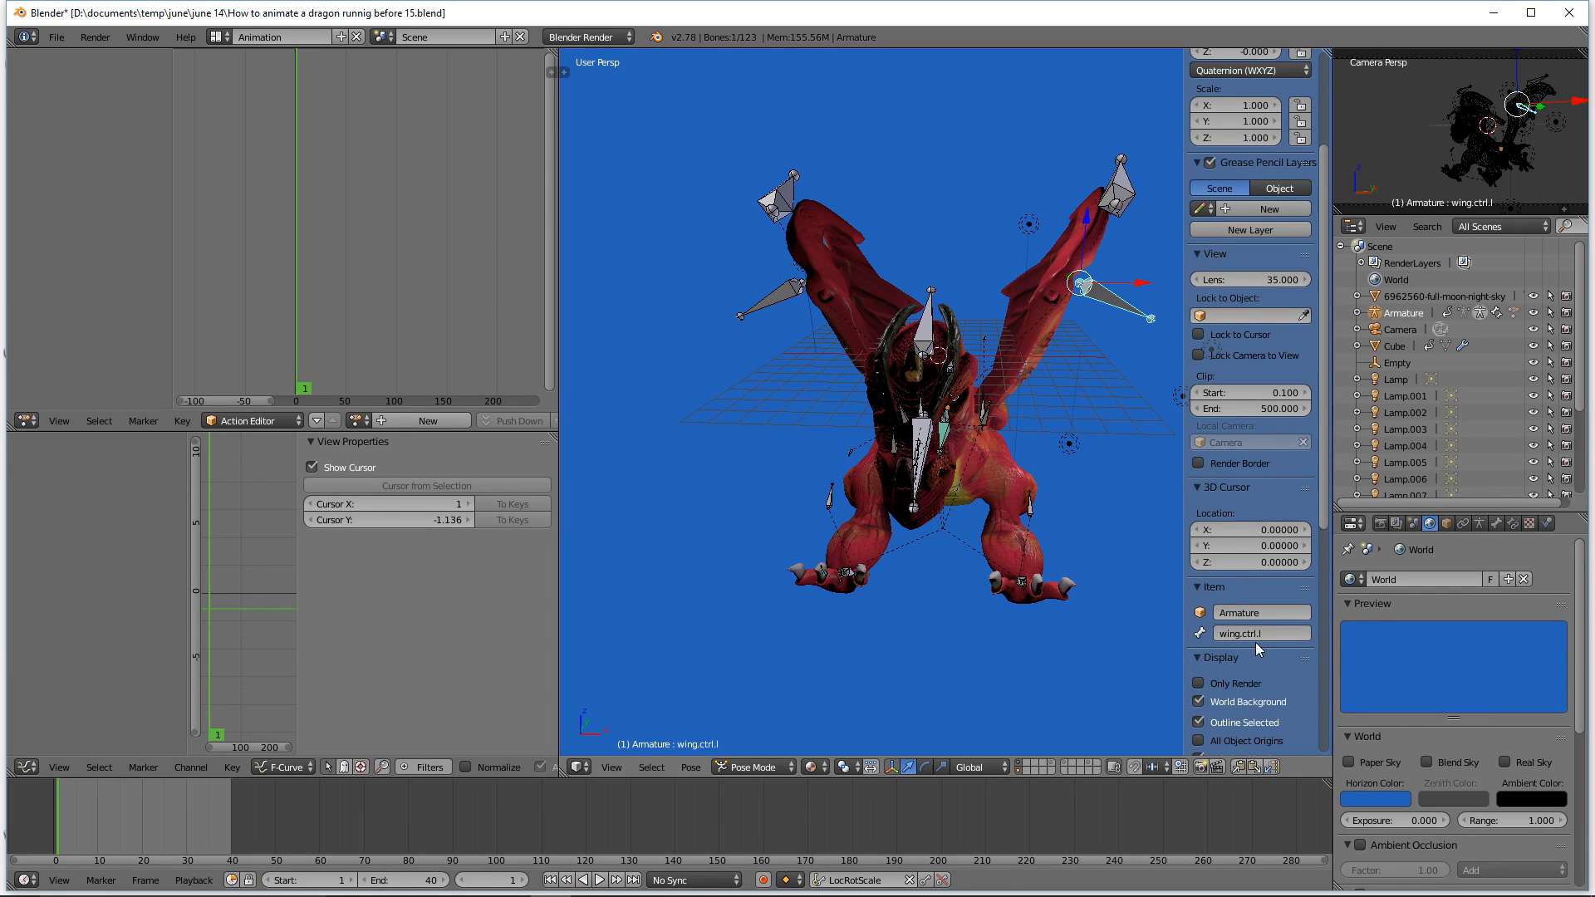
left_click(790, 297)
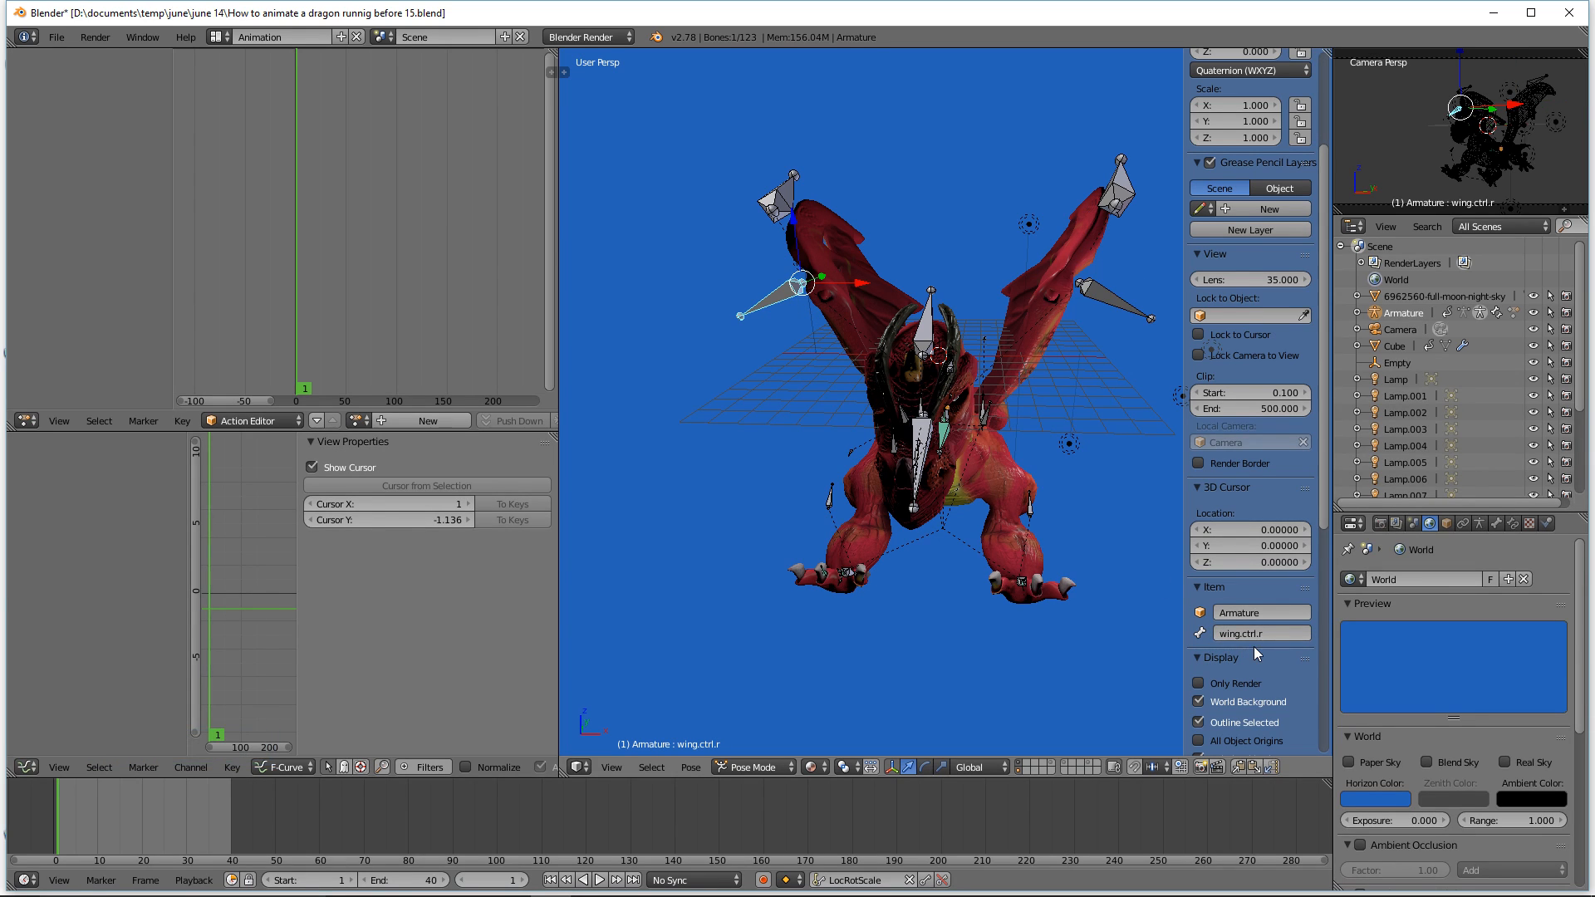
left_click(1101, 294)
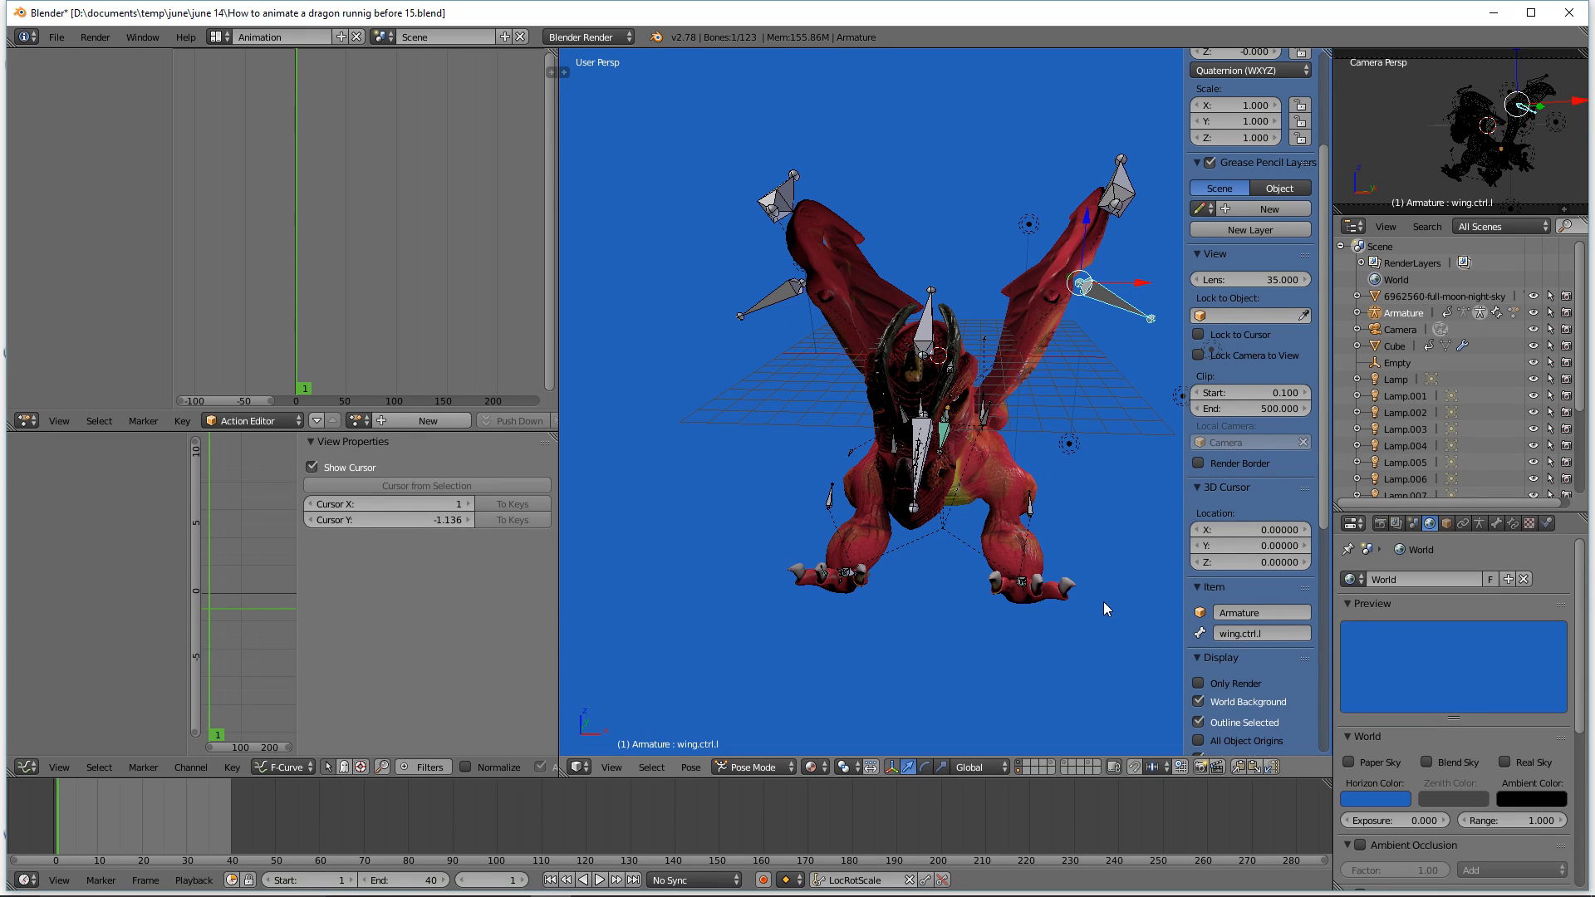
Step: Deselect all bones and save the file as an incremented version
key("a")
left_click(1151, 25)
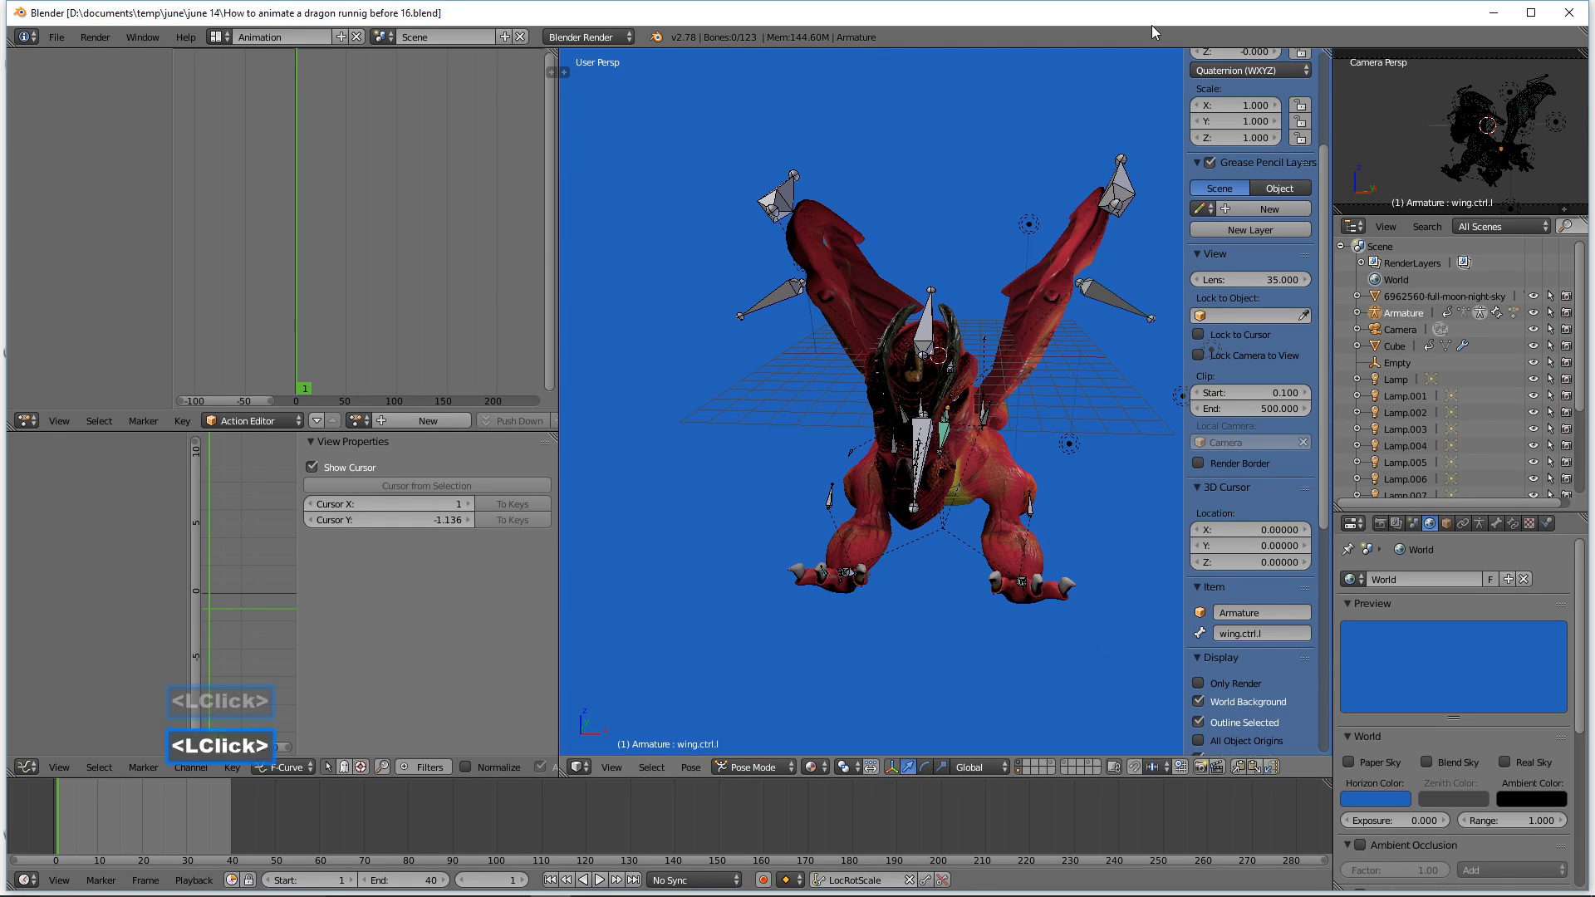
Step: Select all bones and move them along the Z axis
middle_click_drag(1109, 425, 952, 416, "ctrl")
middle_click_drag(1082, 480, 1033, 472, "shift")
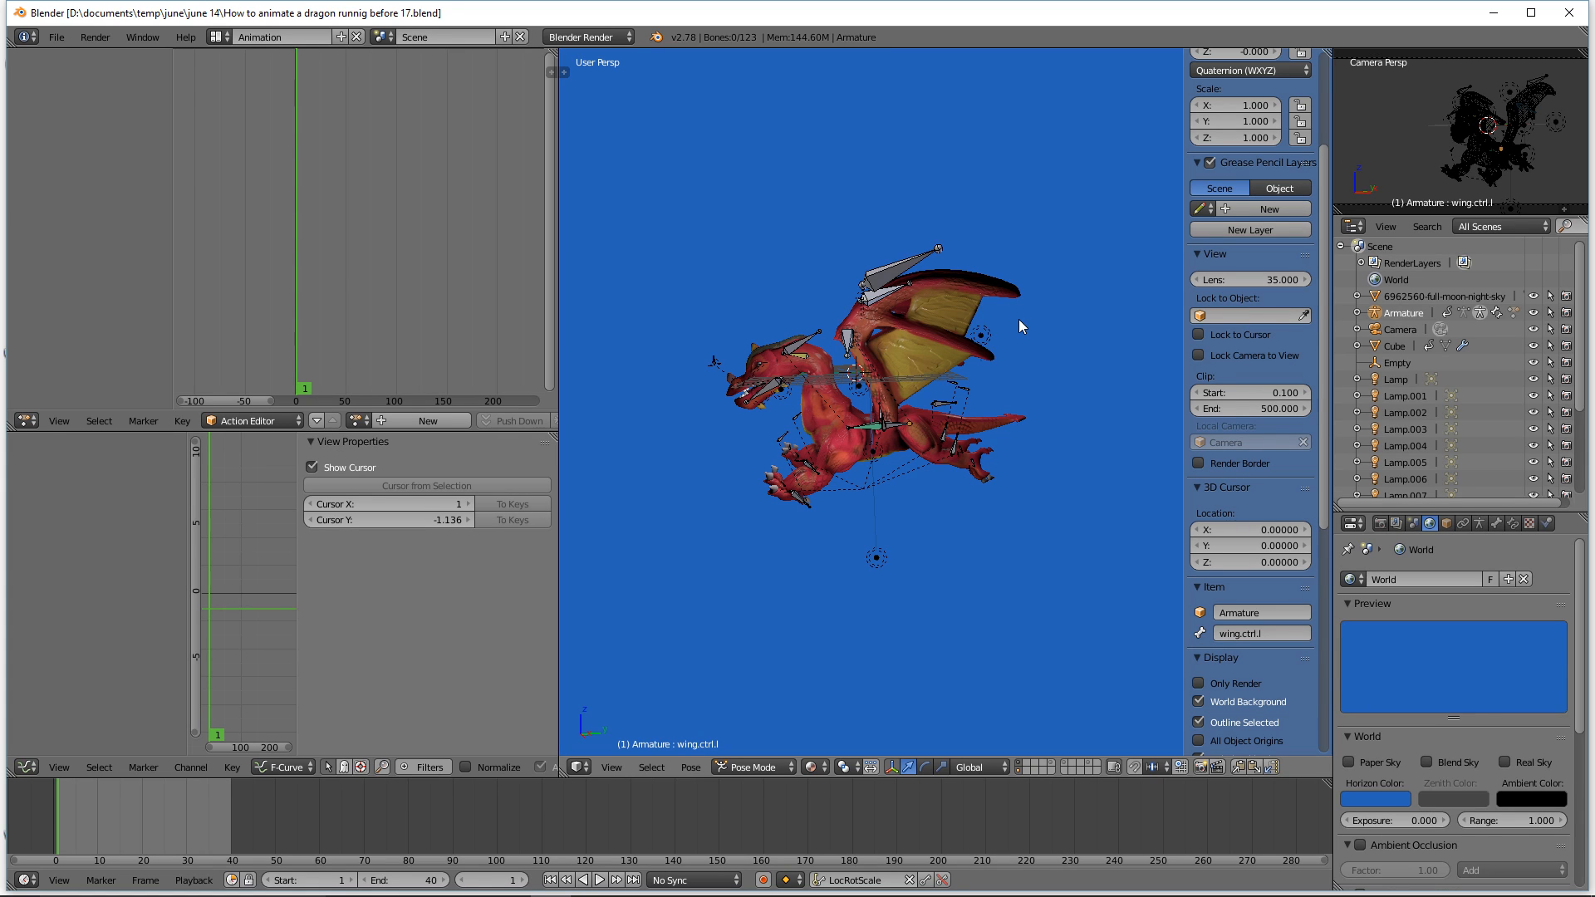
left_click(1100, 276)
key("a")
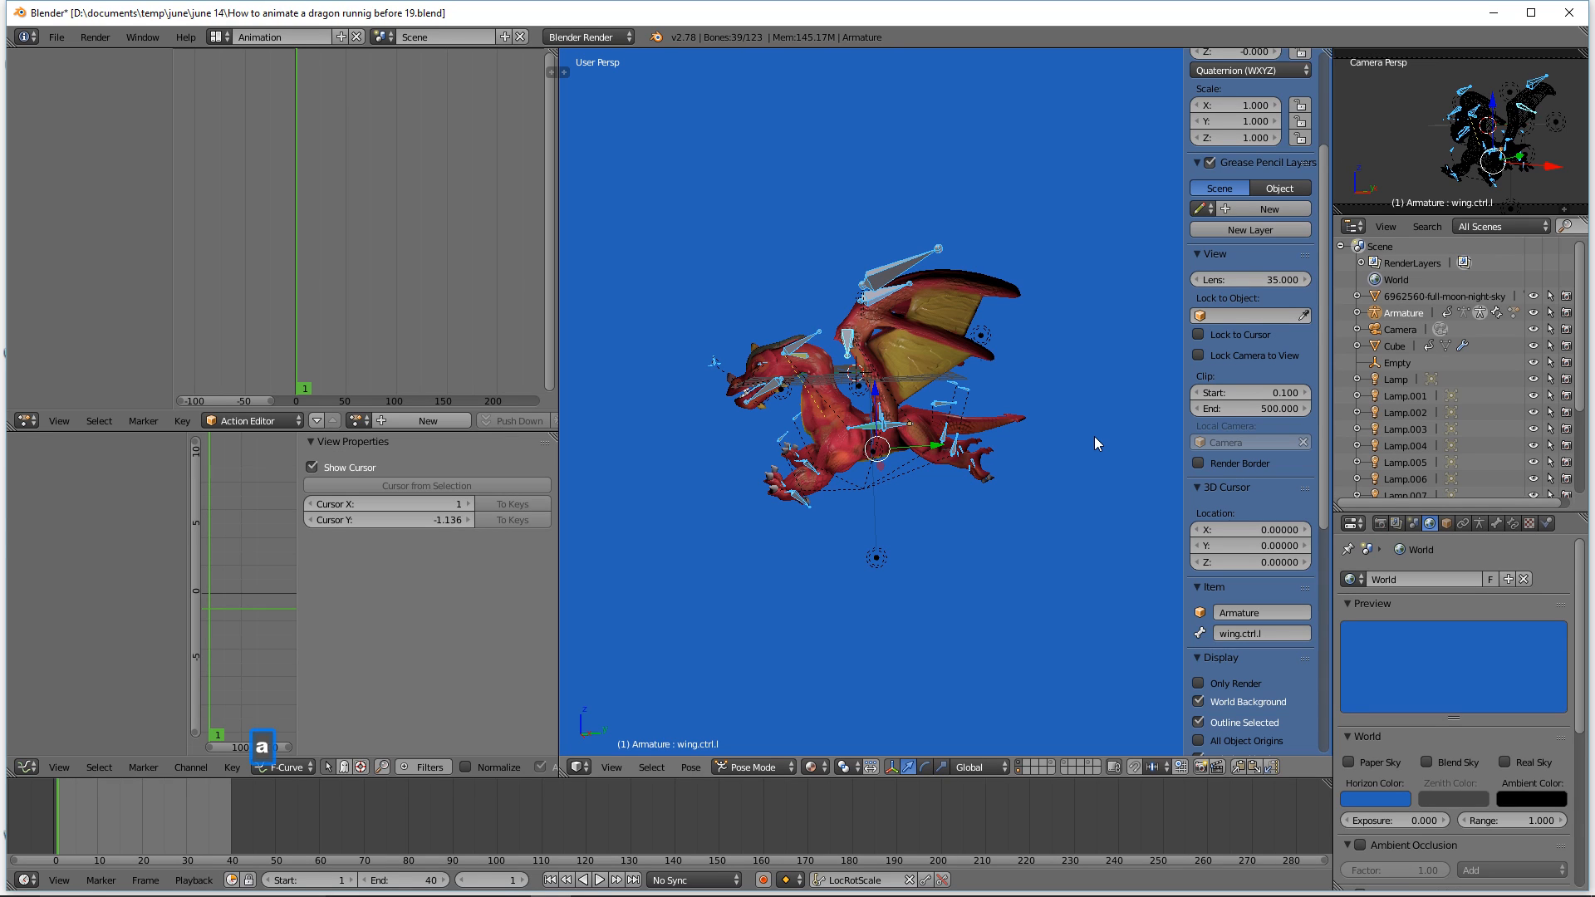
key("g")
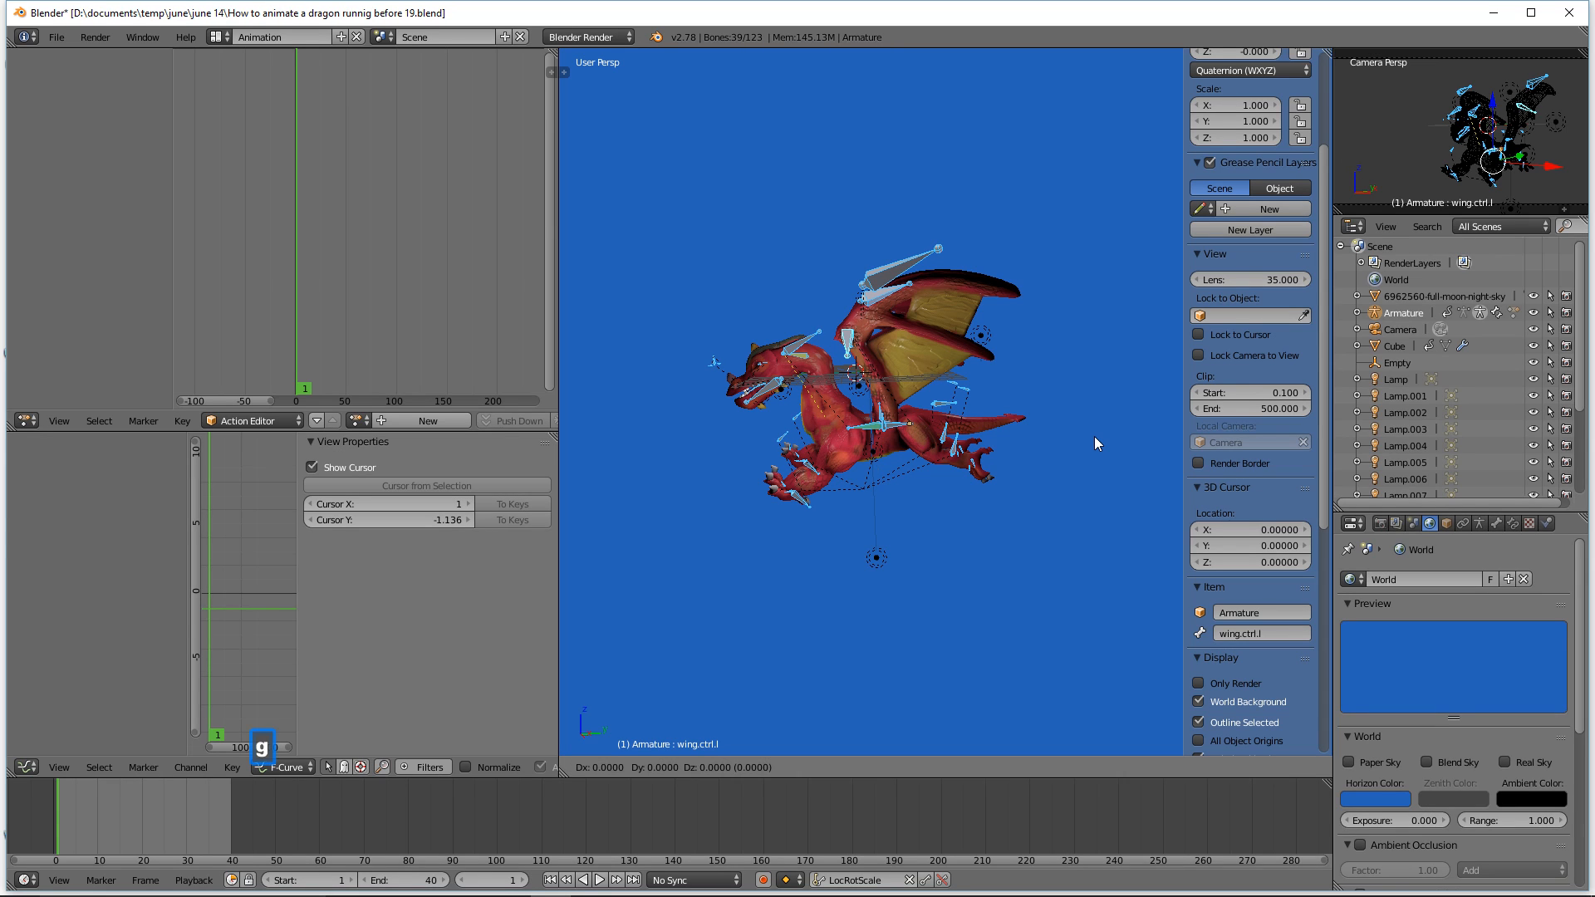
key("z")
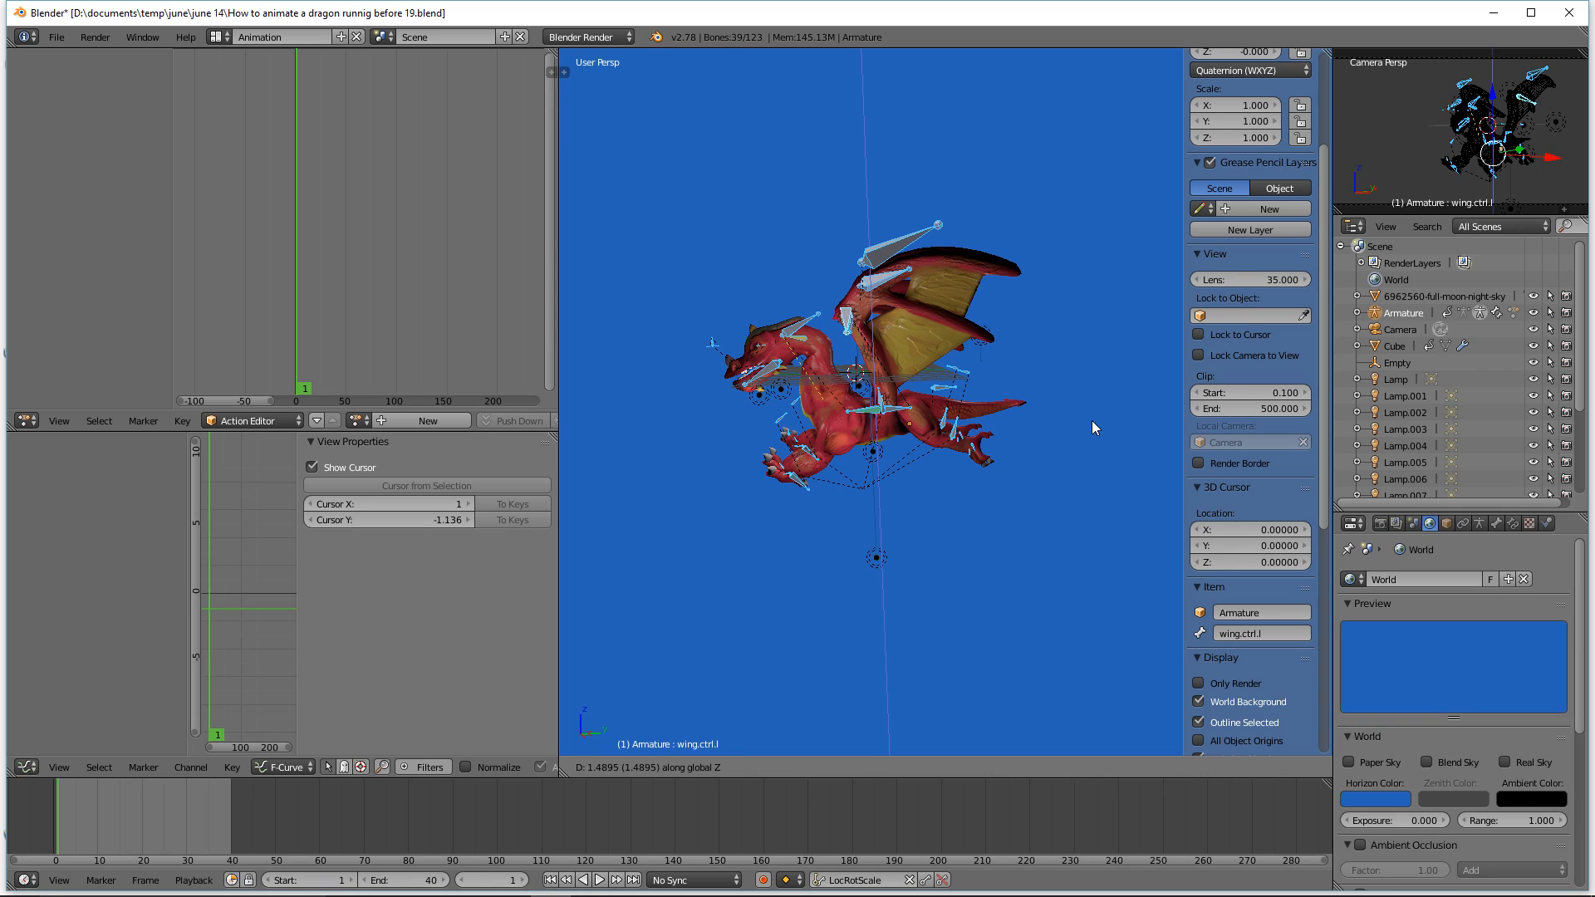
left_click(1092, 421)
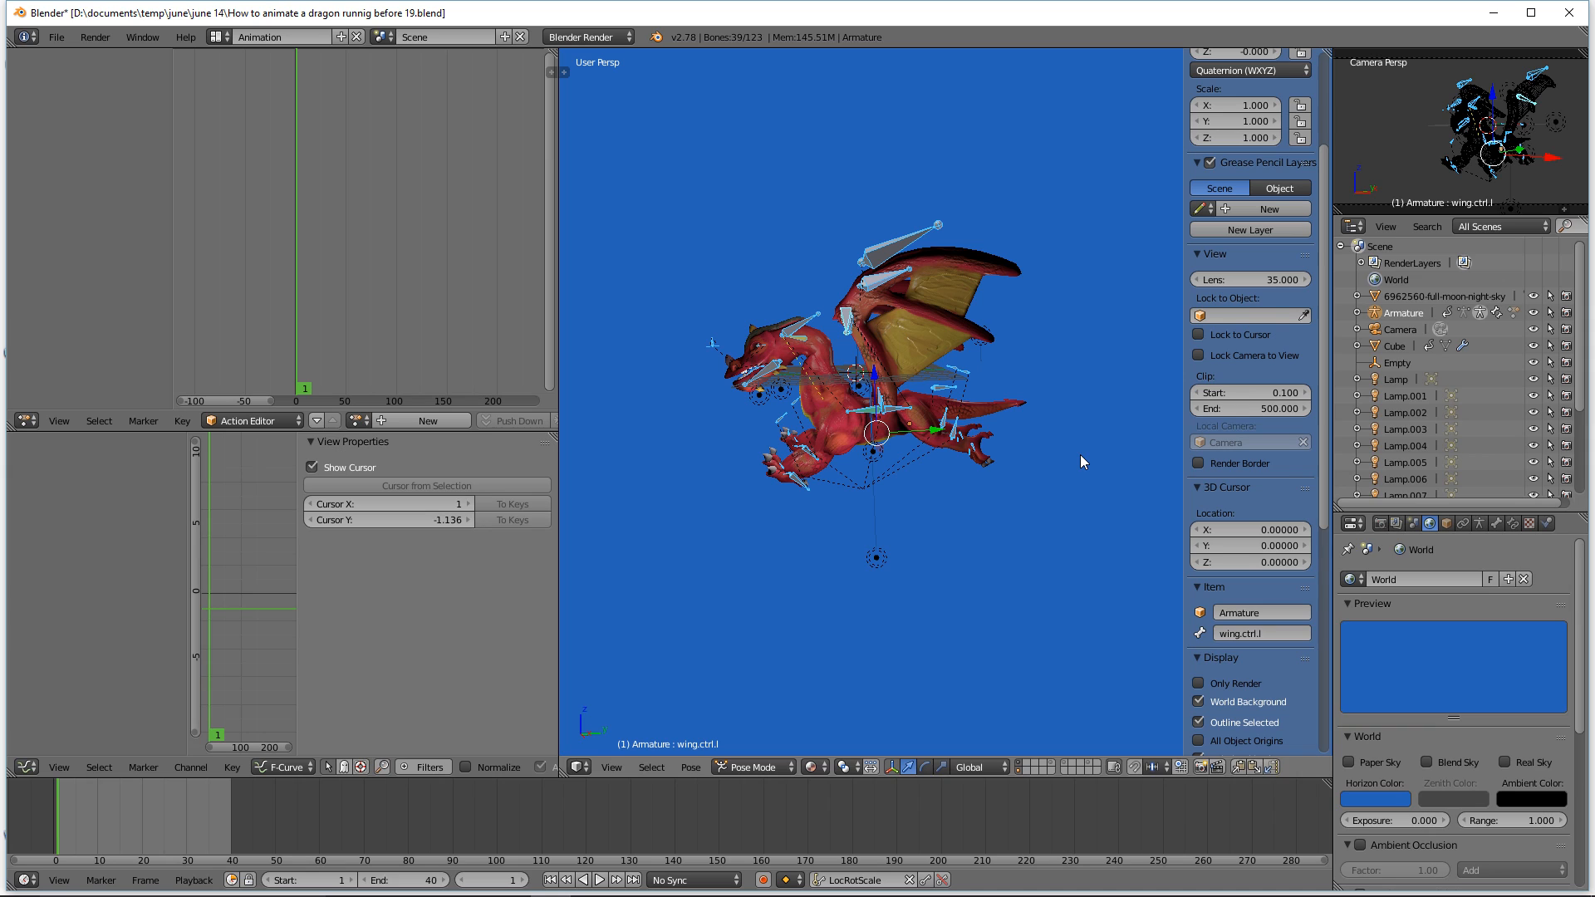
Step: Rotate all selected bones about -8 degrees around the X axis
key("r")
key("x")
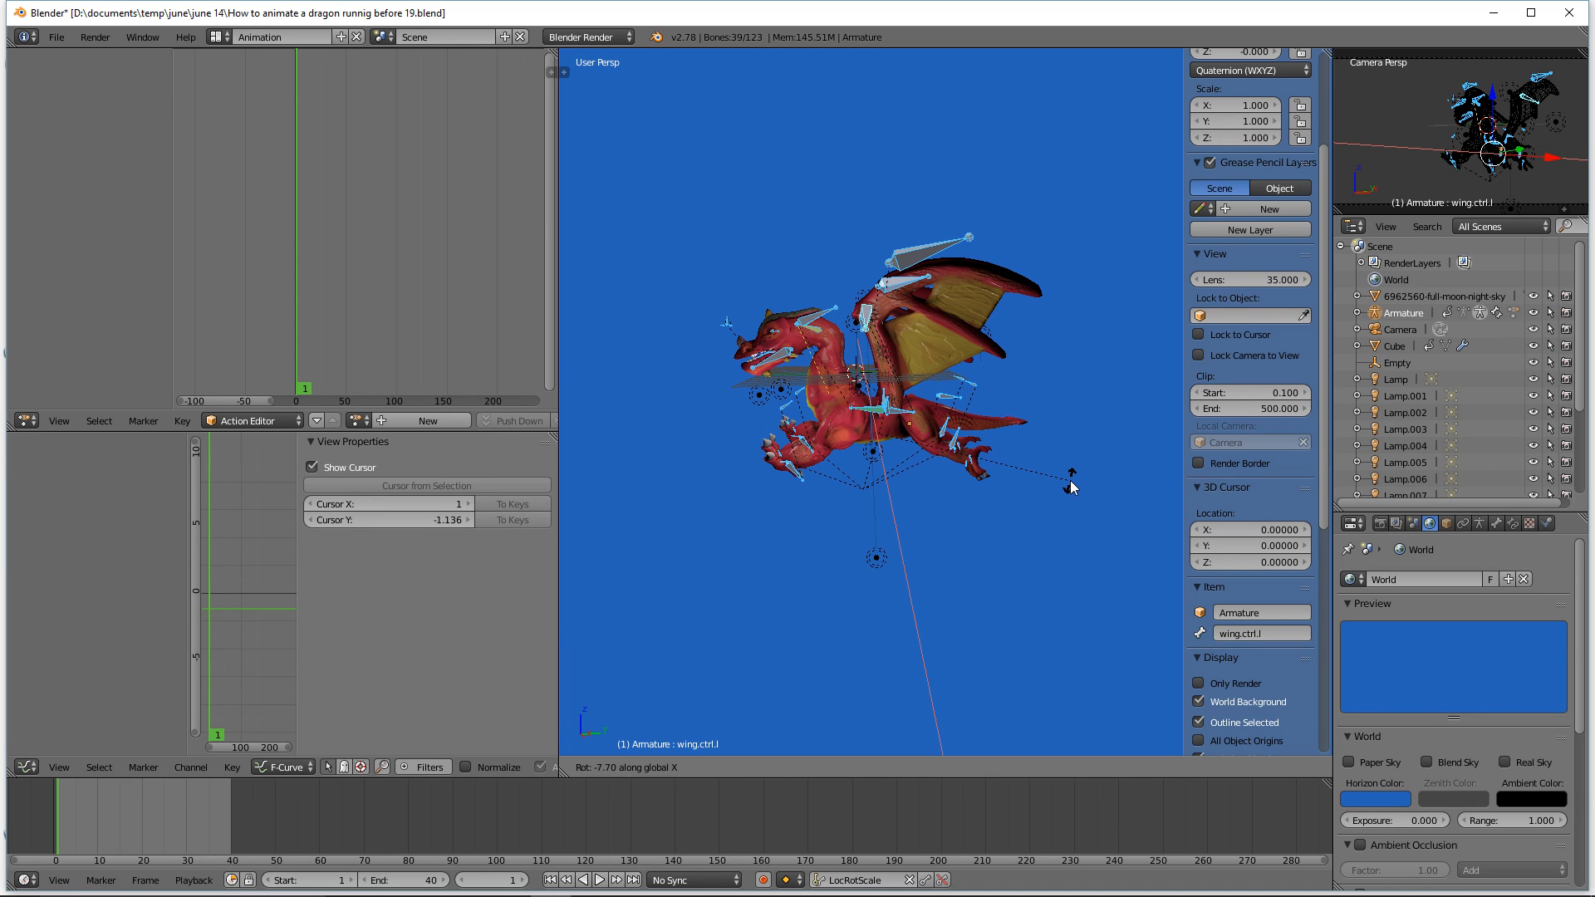
left_click(1071, 488)
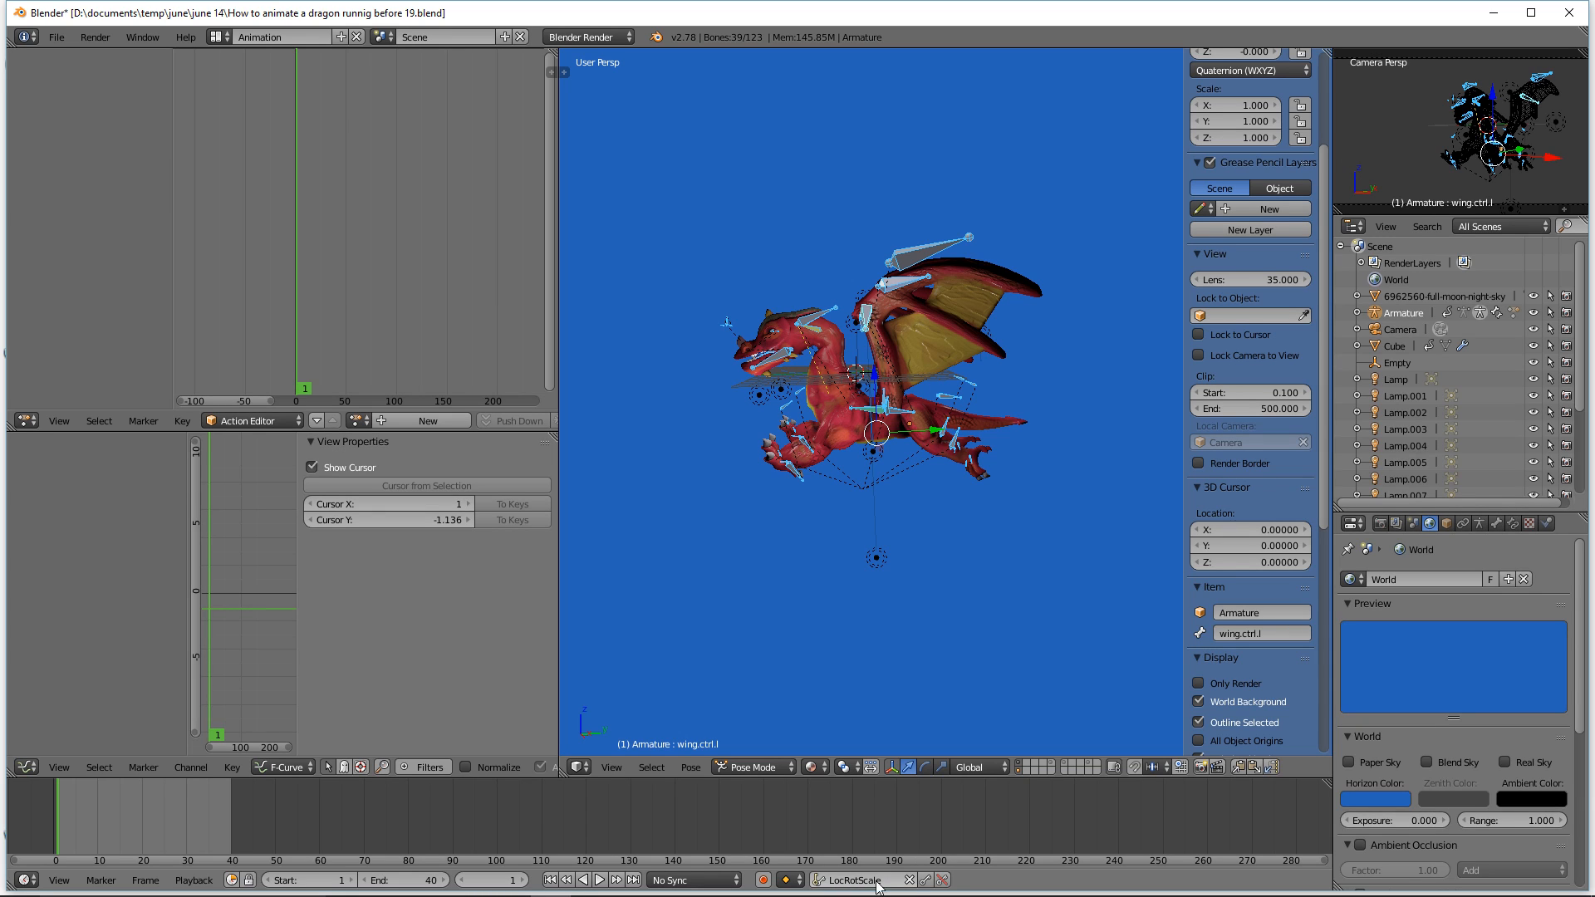
Step: Set the active keying set to LocRot and insert a keyframe for all selected bones at frame 1
left_click(910, 880)
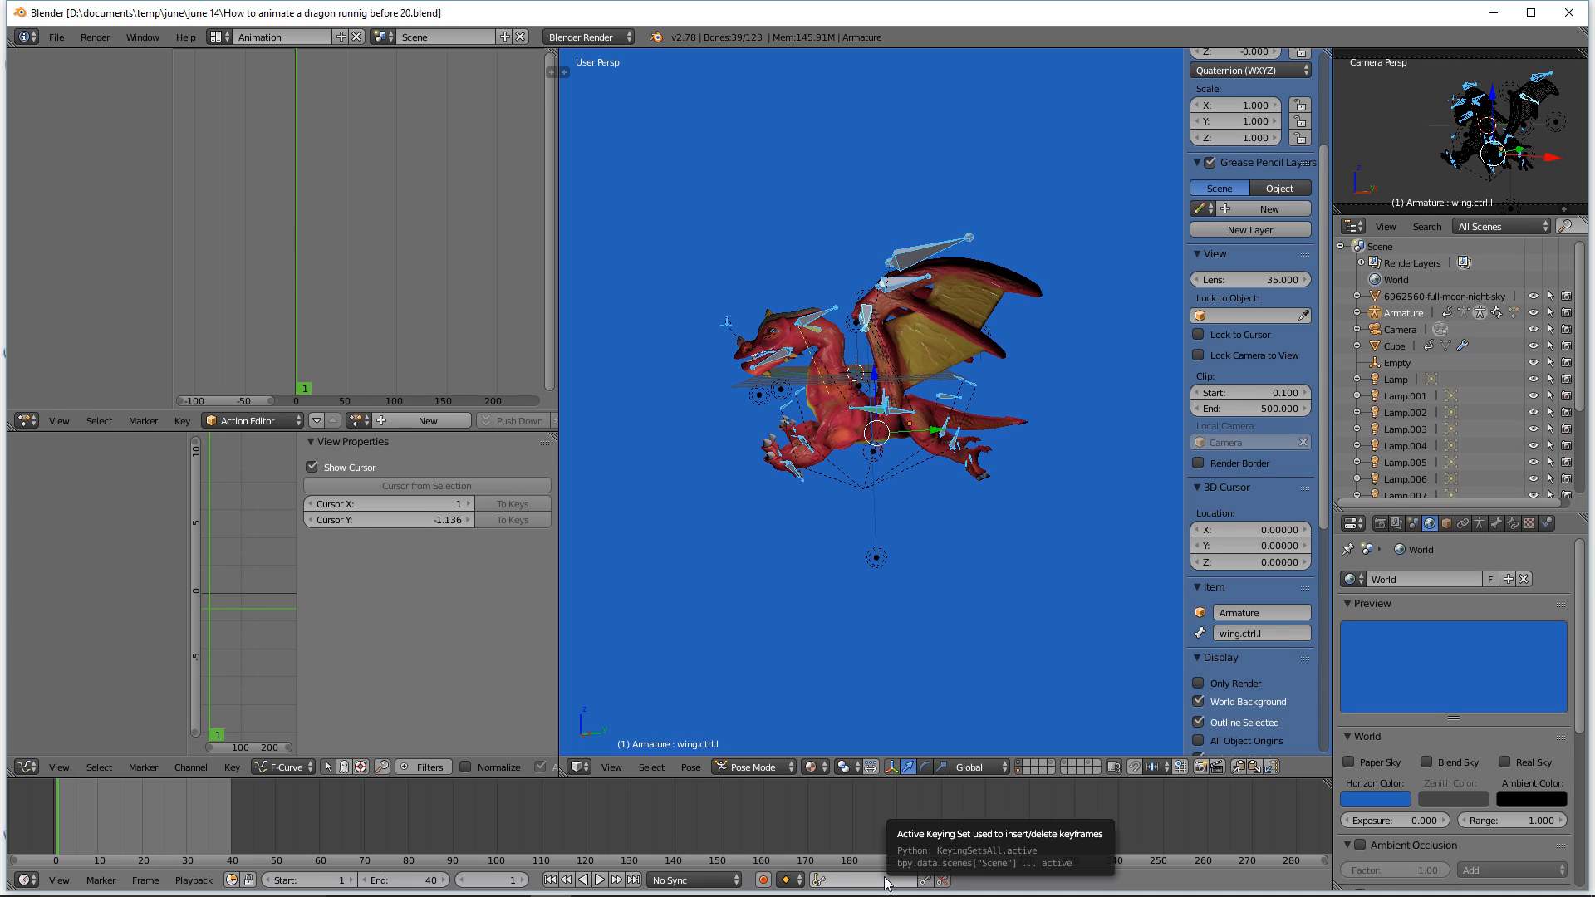
left_click(820, 881)
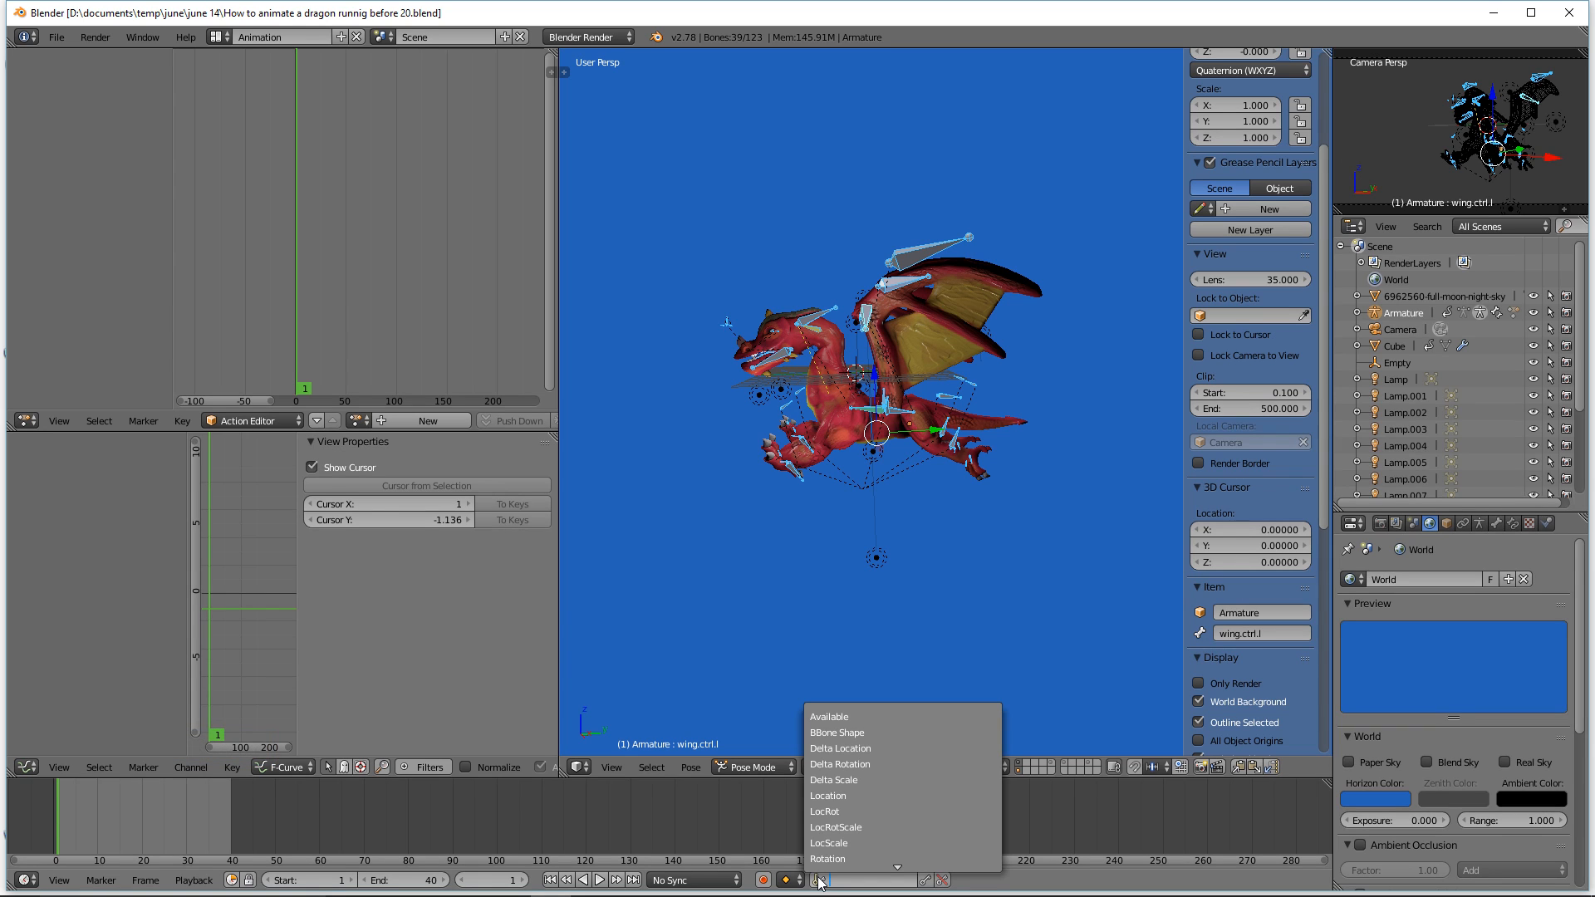
left_click(873, 811)
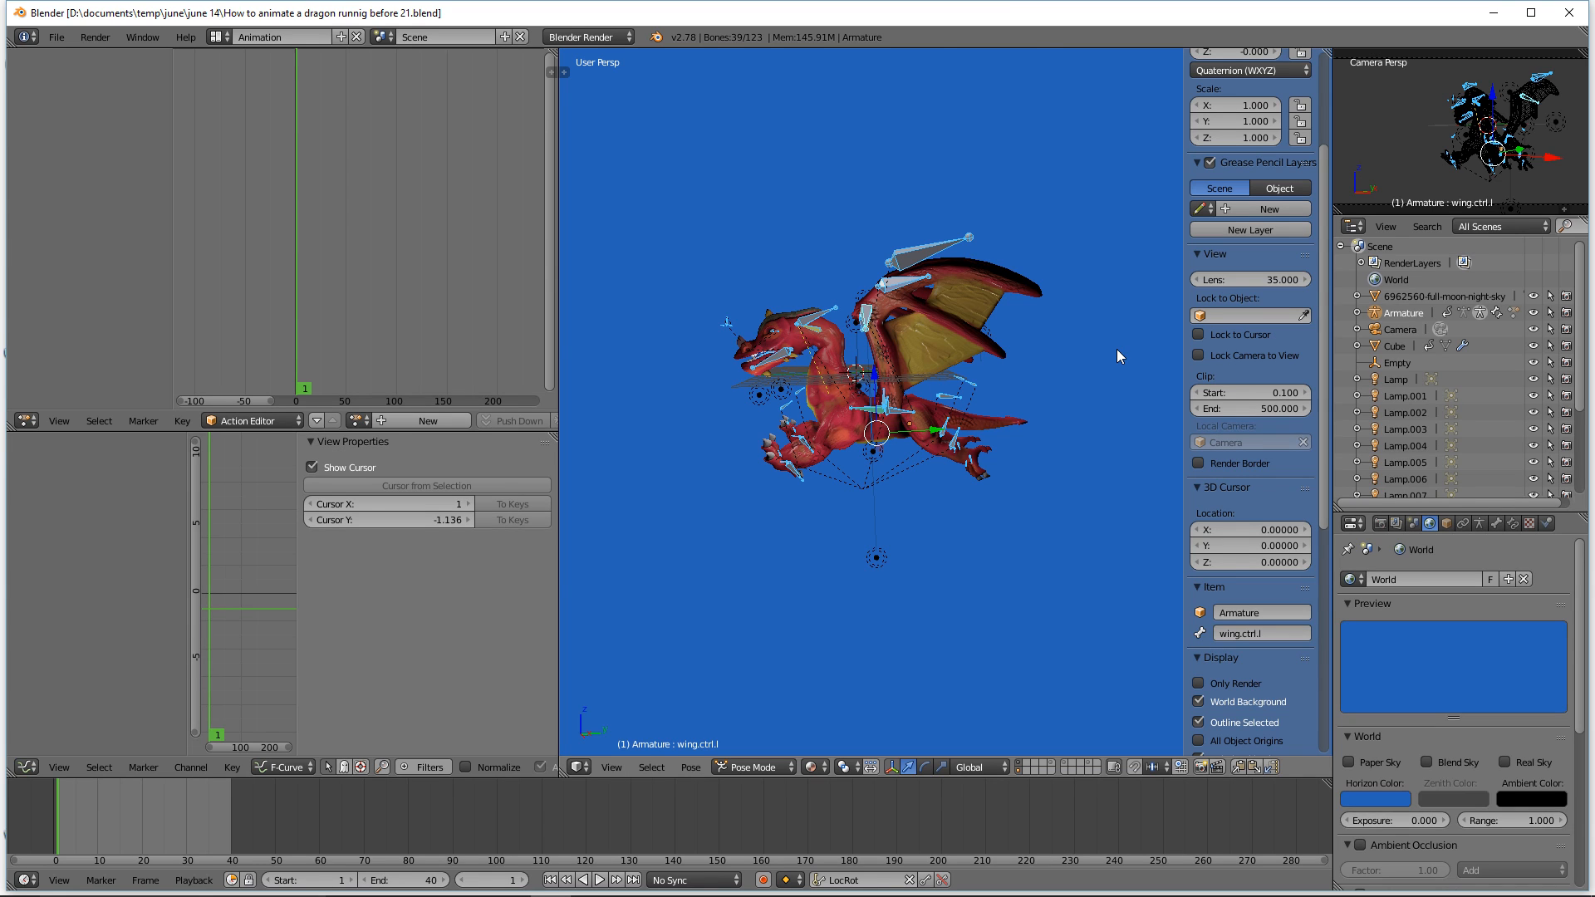
key("i")
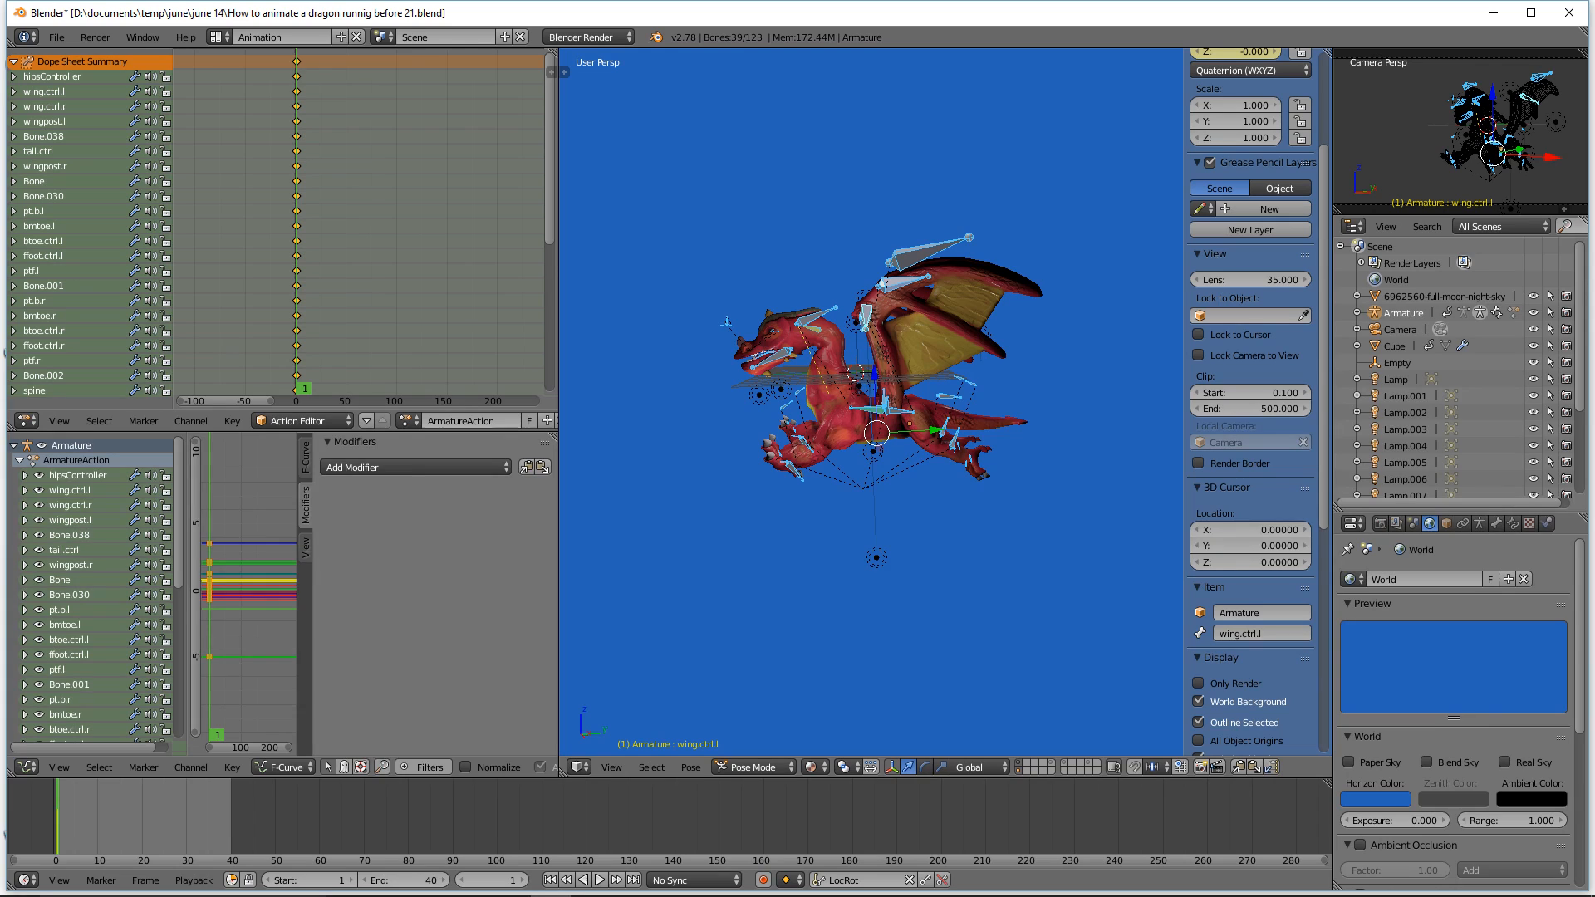
Step: Duplicate the frame 1 keyframes of all bones to frame 40 in the dope sheet
left_click(1150, 13)
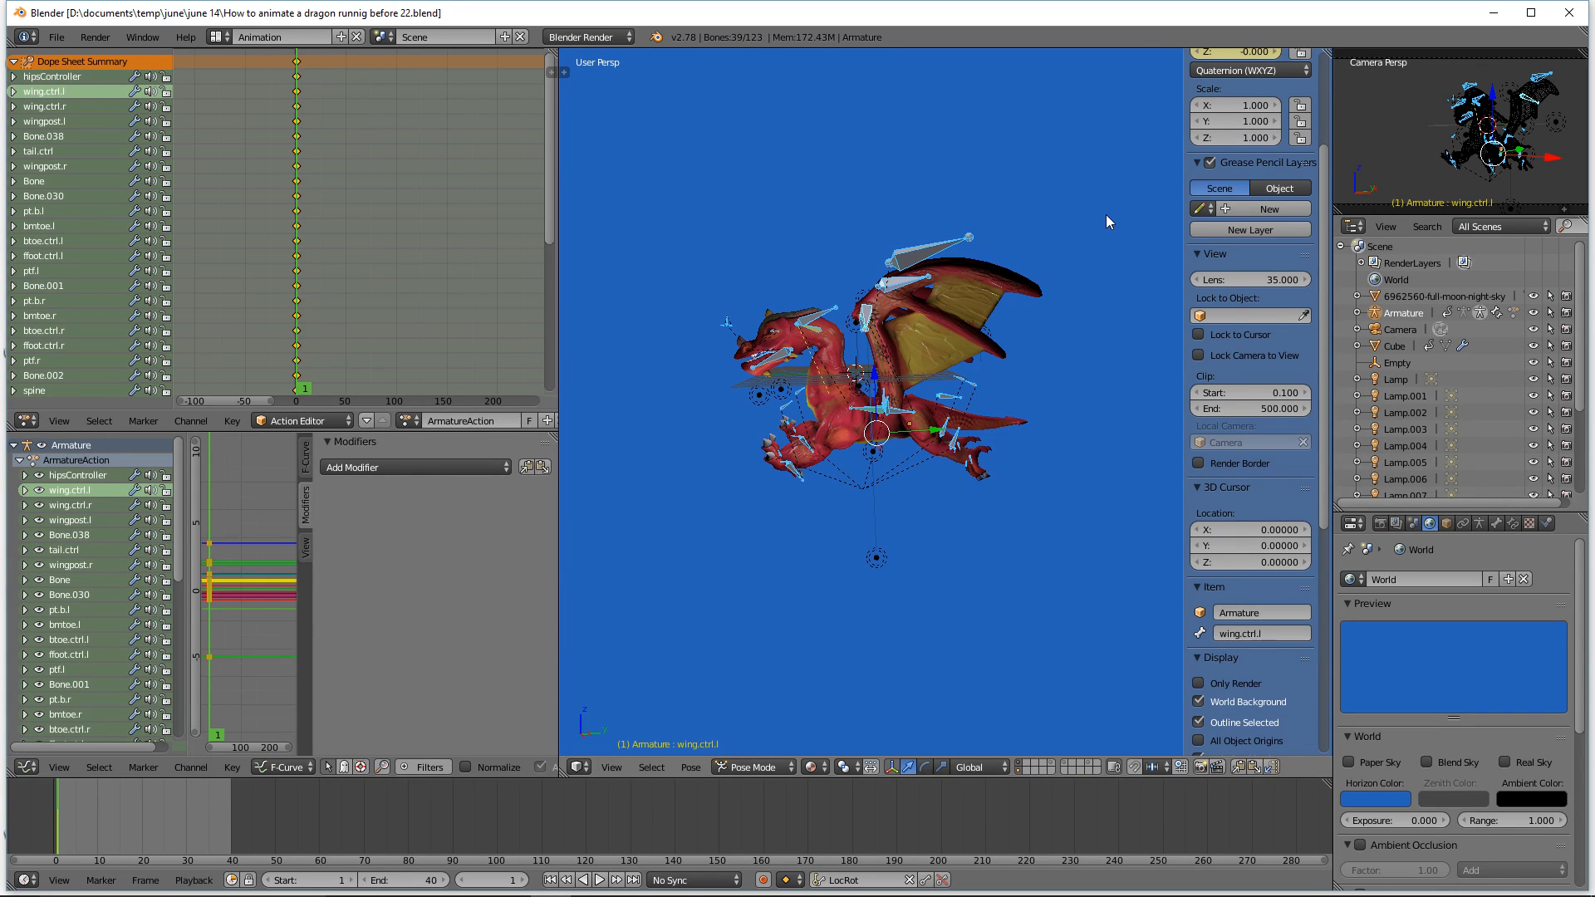
right_click_drag(79, 820, 233, 841)
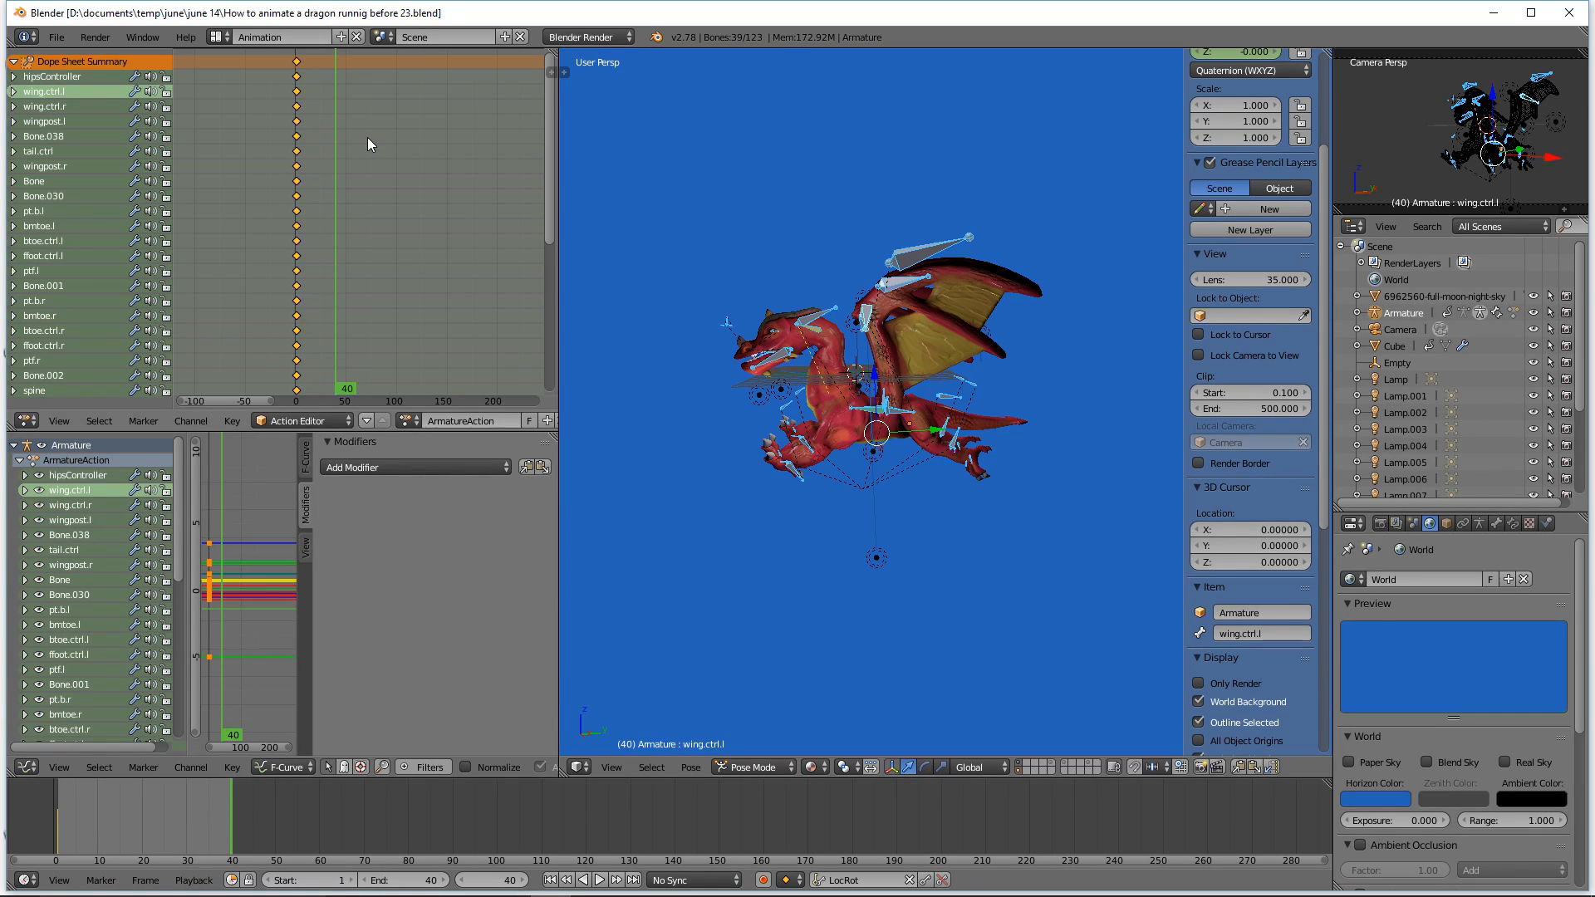
left_click(296, 63)
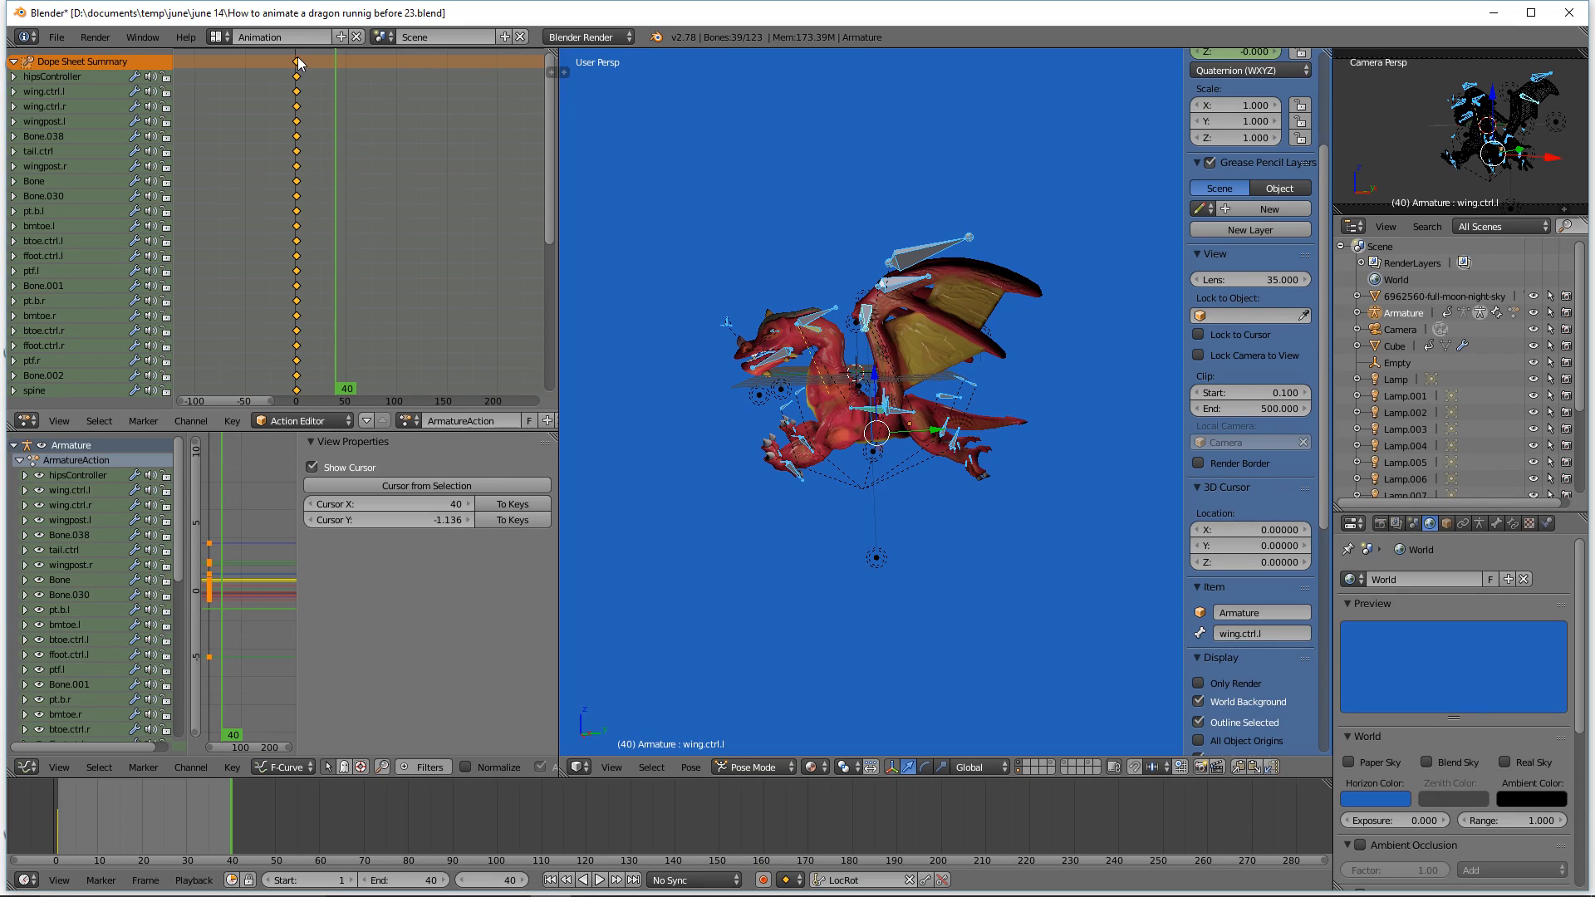
key("shift+d")
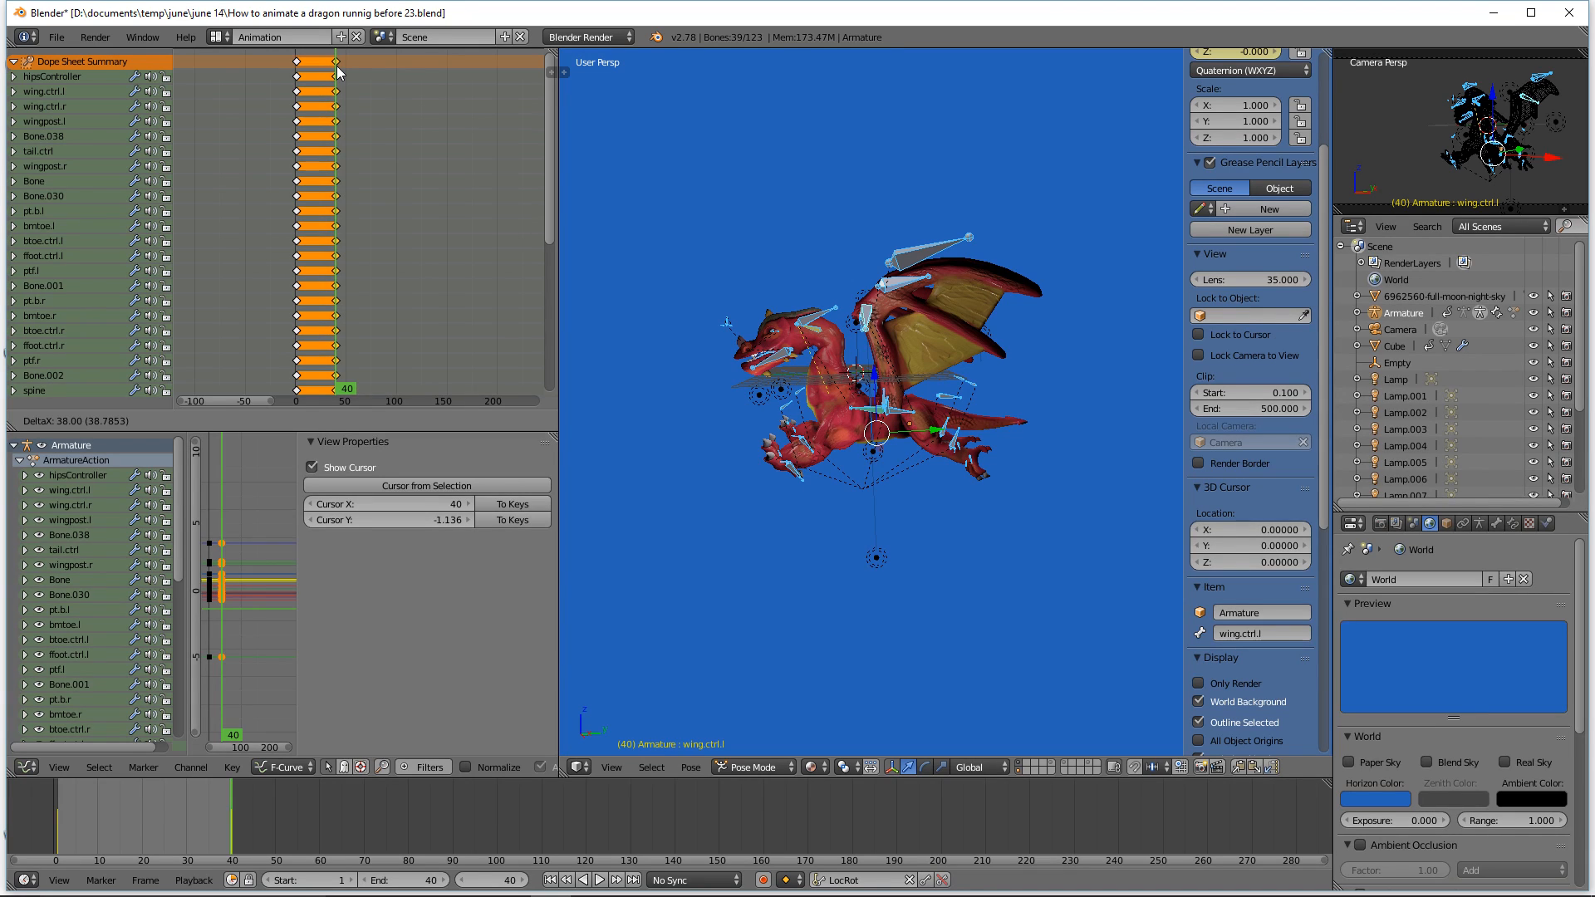
left_click(336, 66)
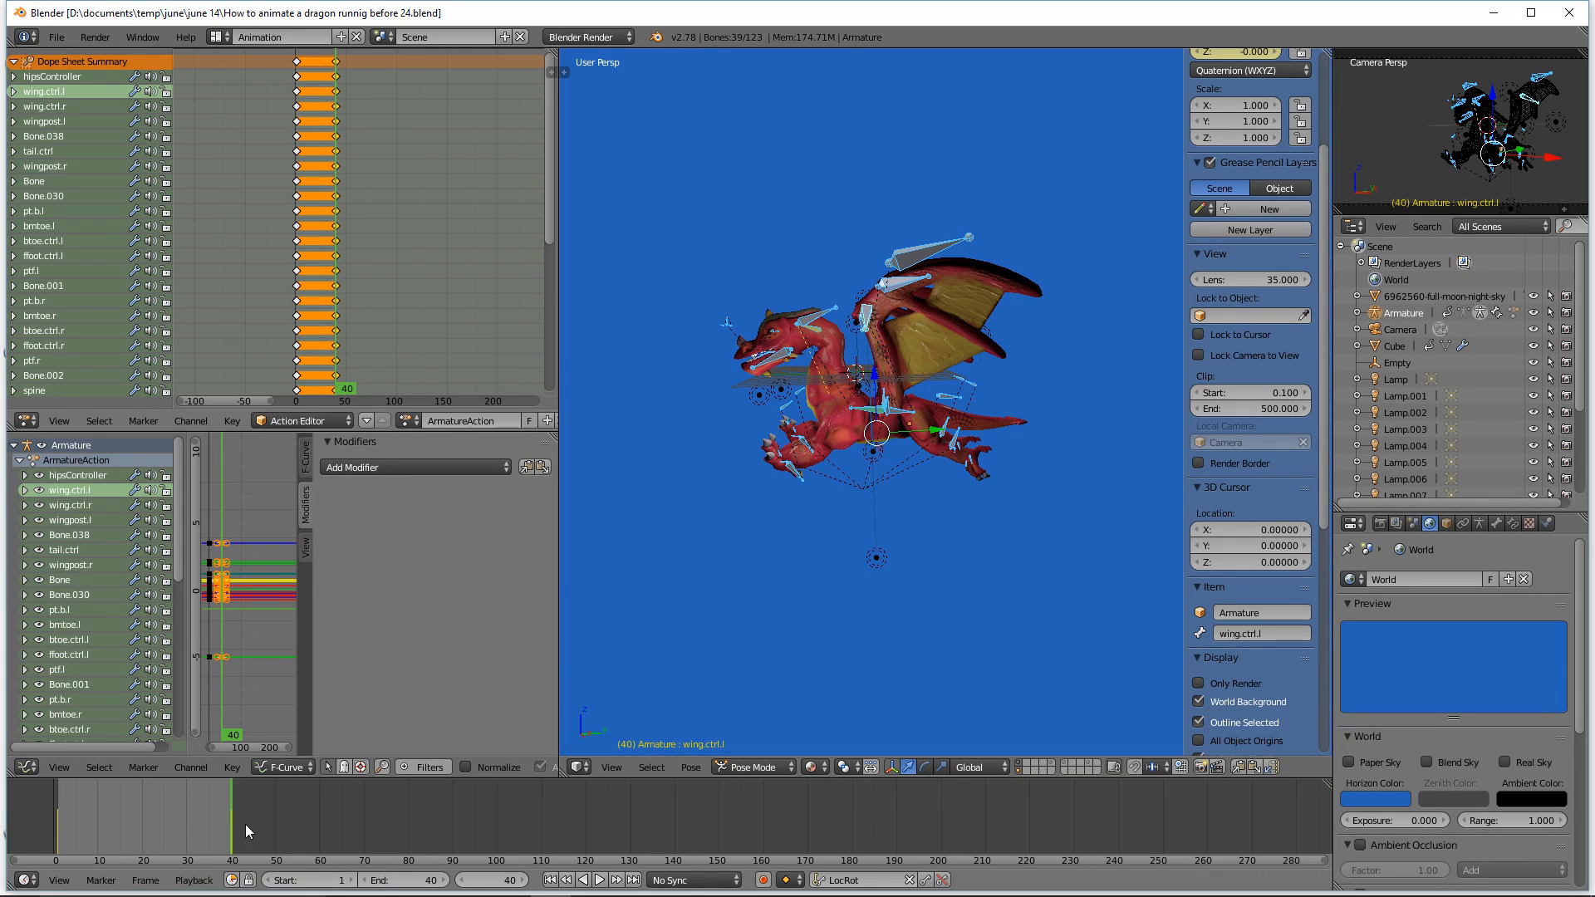
Step: Go to frame 20 and hide the 3D view's properties sidebar
right_click_drag(223, 811, 143, 815)
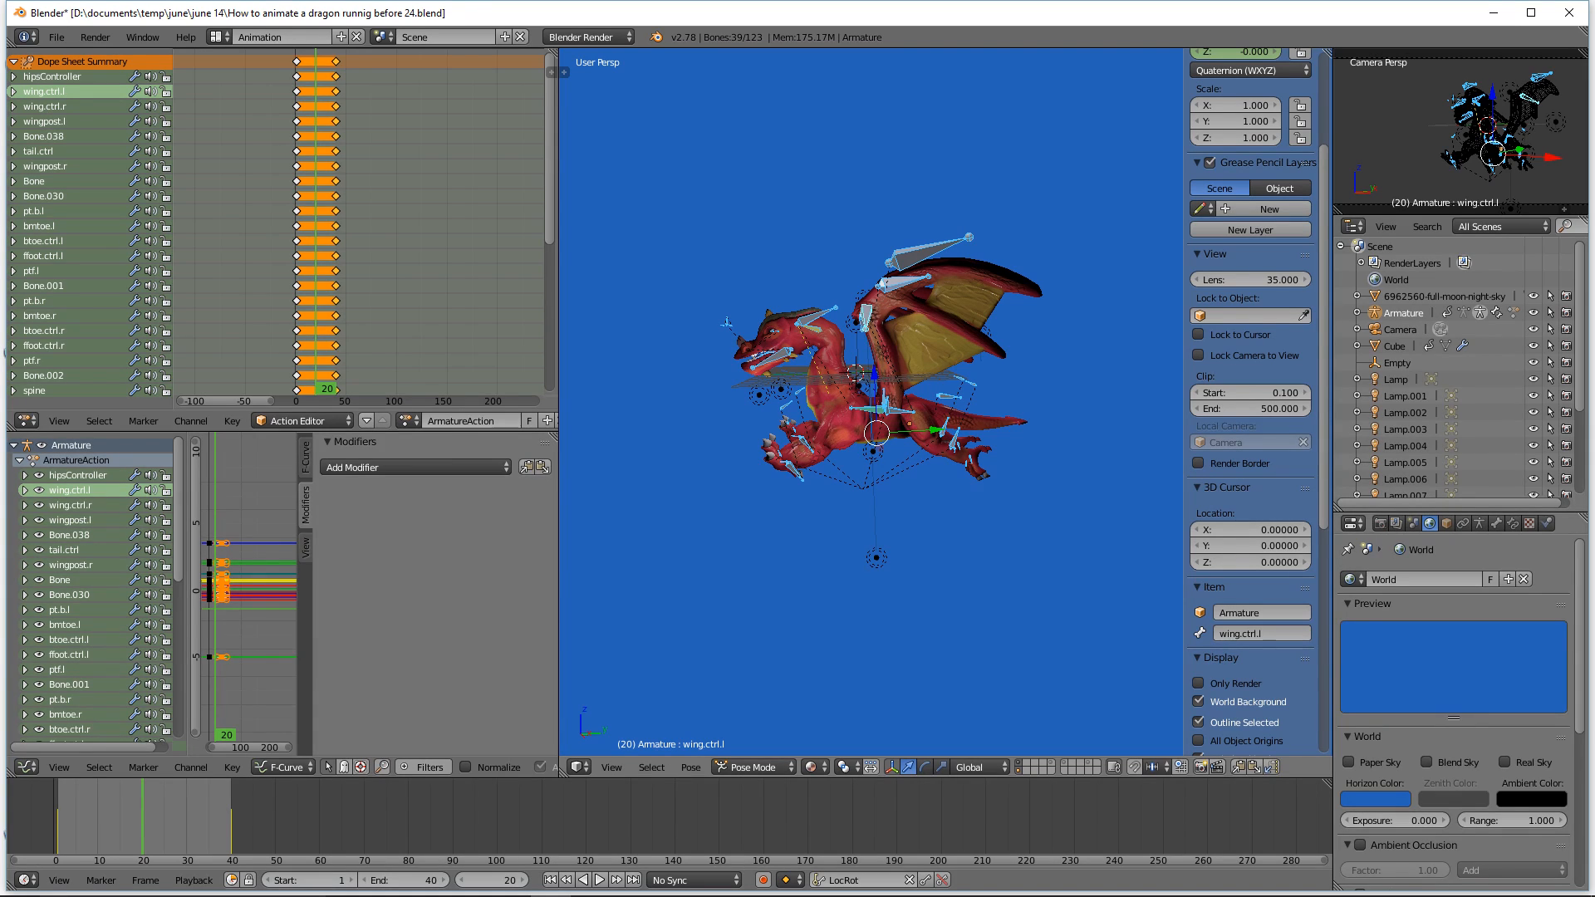
left_click(1060, 106)
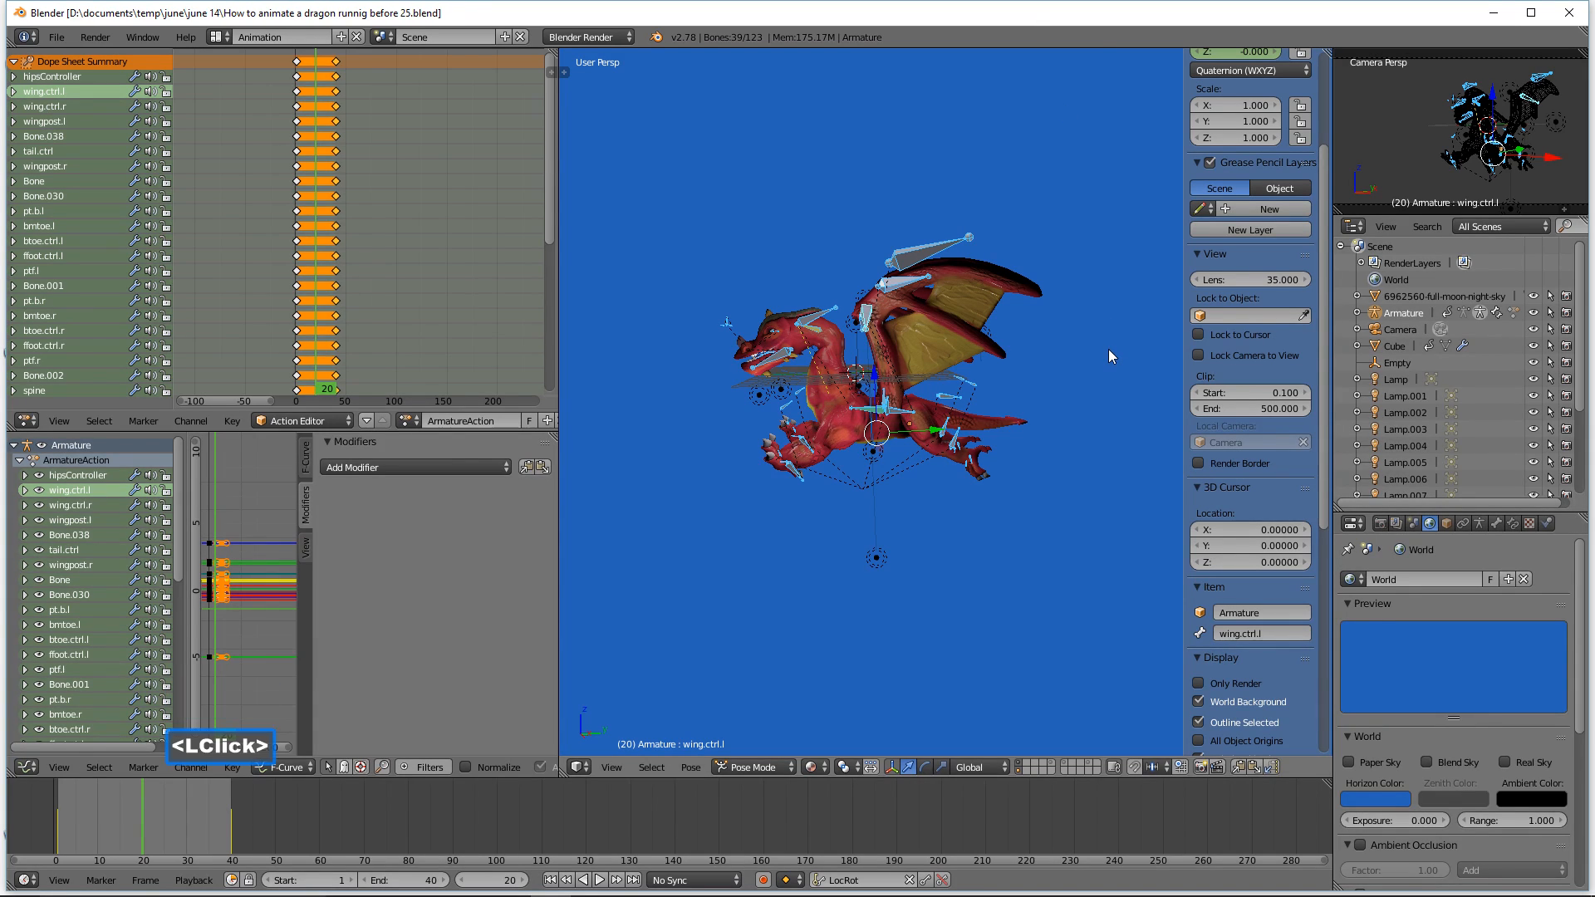
key("n")
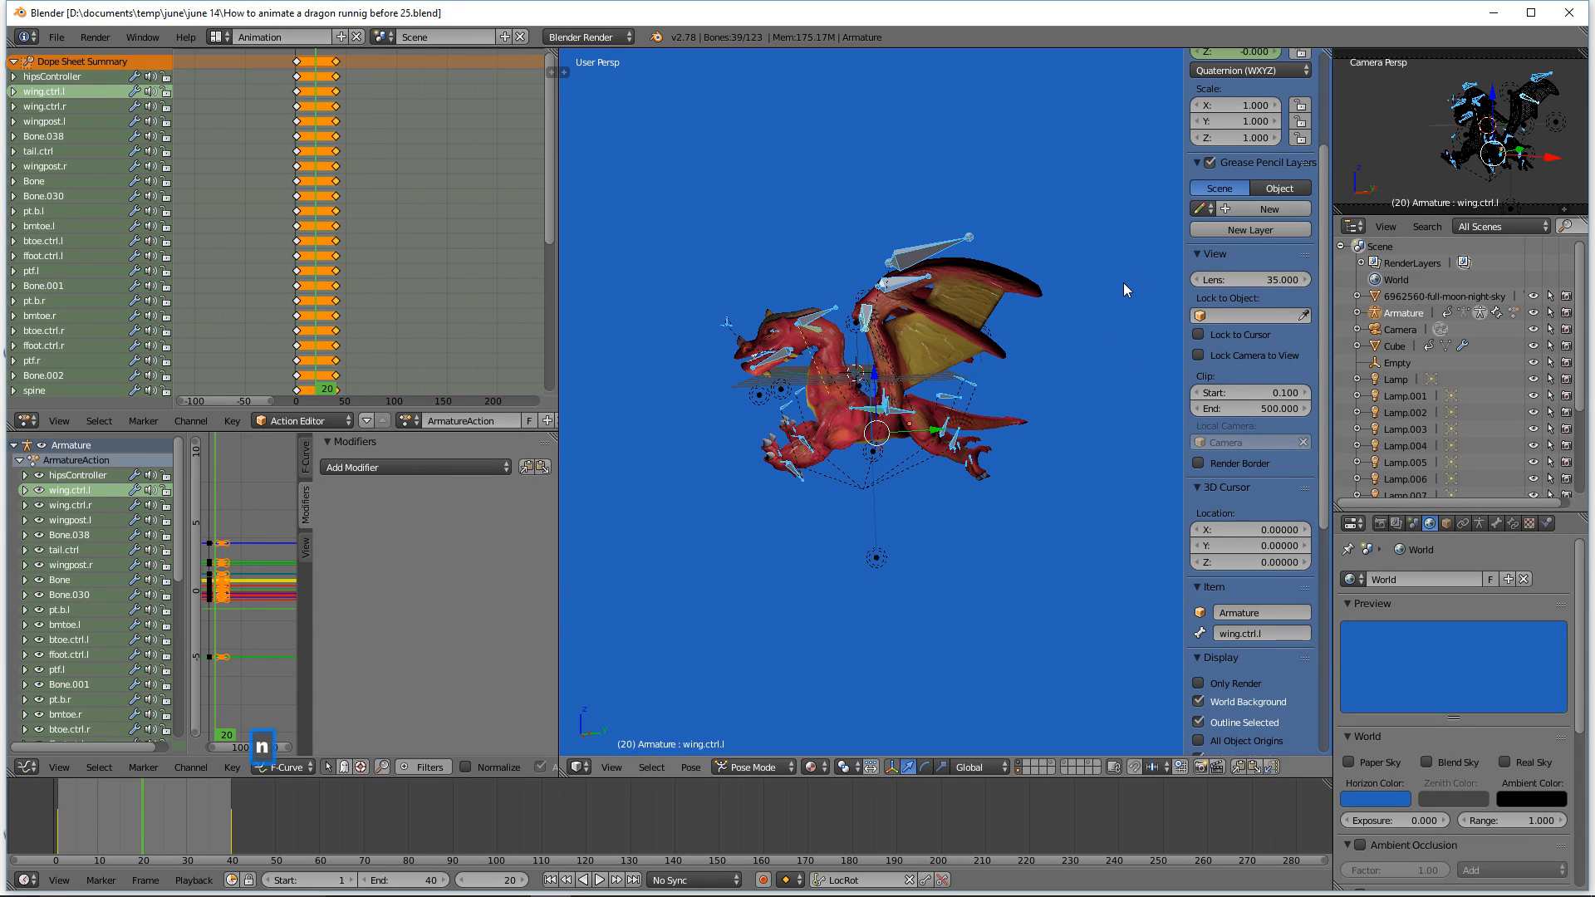
Step: Clear the rotation and location of all selected bones at frame 20
mouse_move(1128, 453)
middle_mouse_down("ctrl")
mouse_move(1119, 417)
mouse_move(1095, 461)
mouse_move(1123, 468)
middle_mouse_up("ctrl")
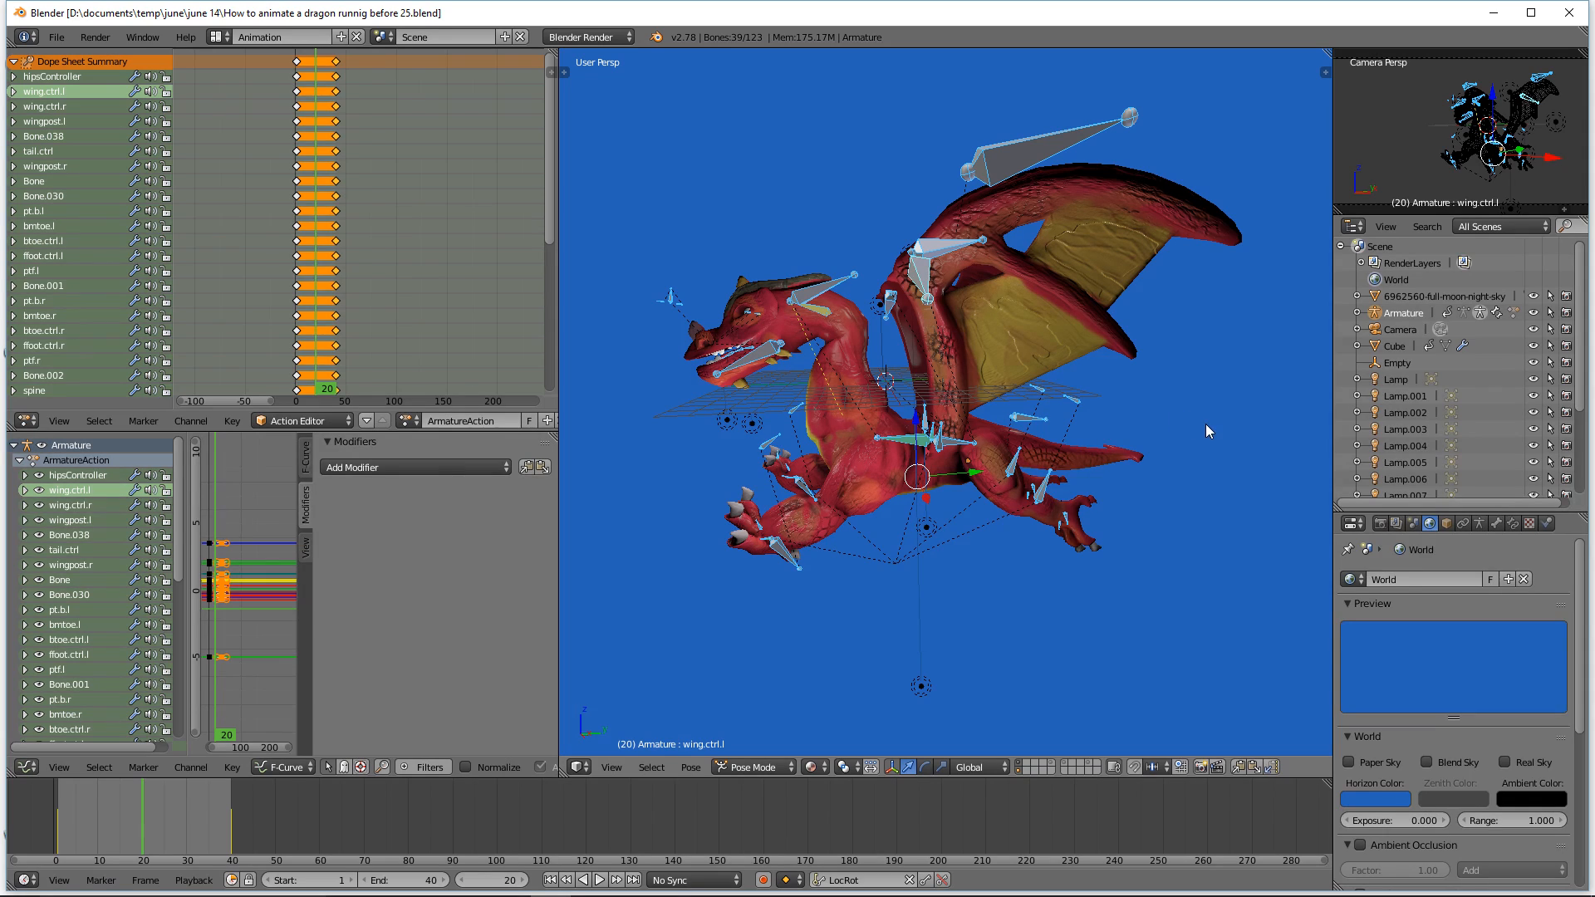
key("alt")
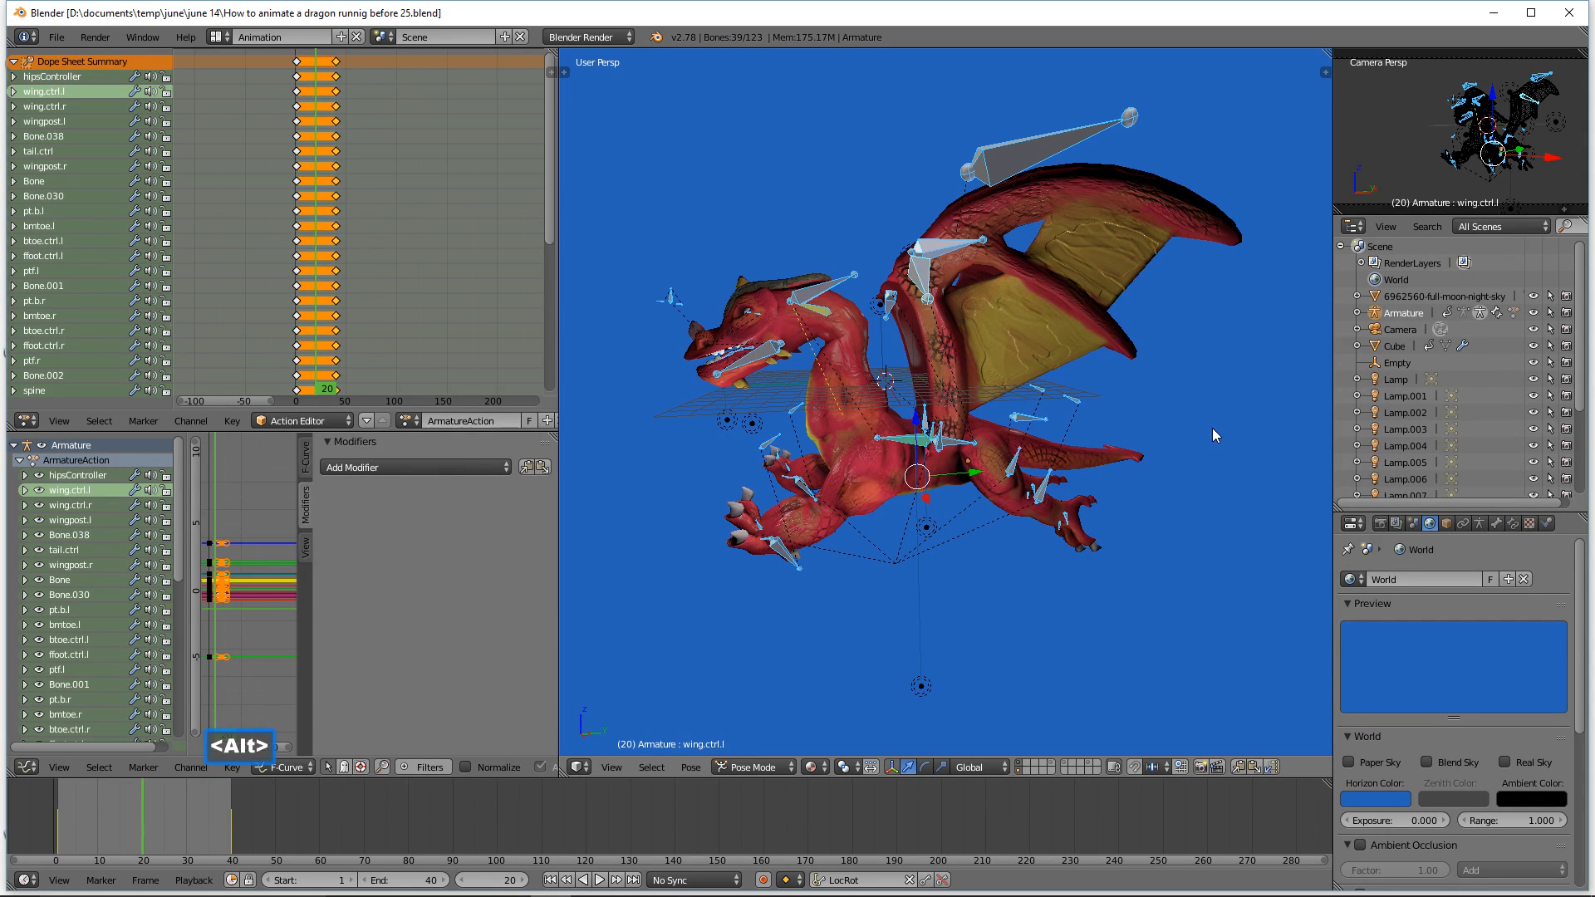
key("alt+r")
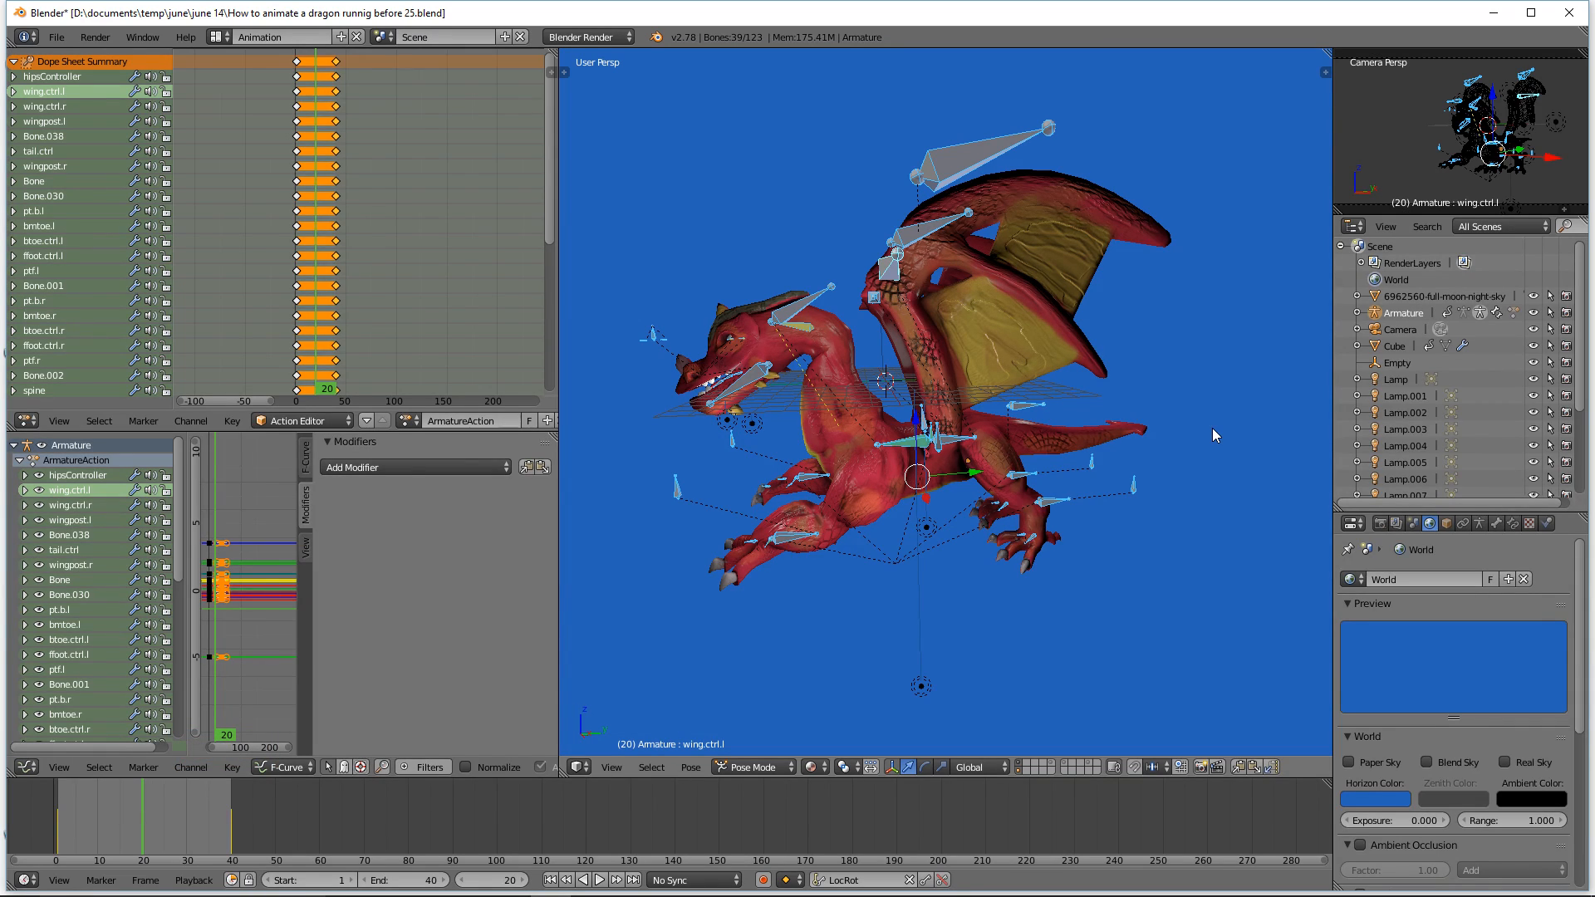
key("alt")
key("alt+g")
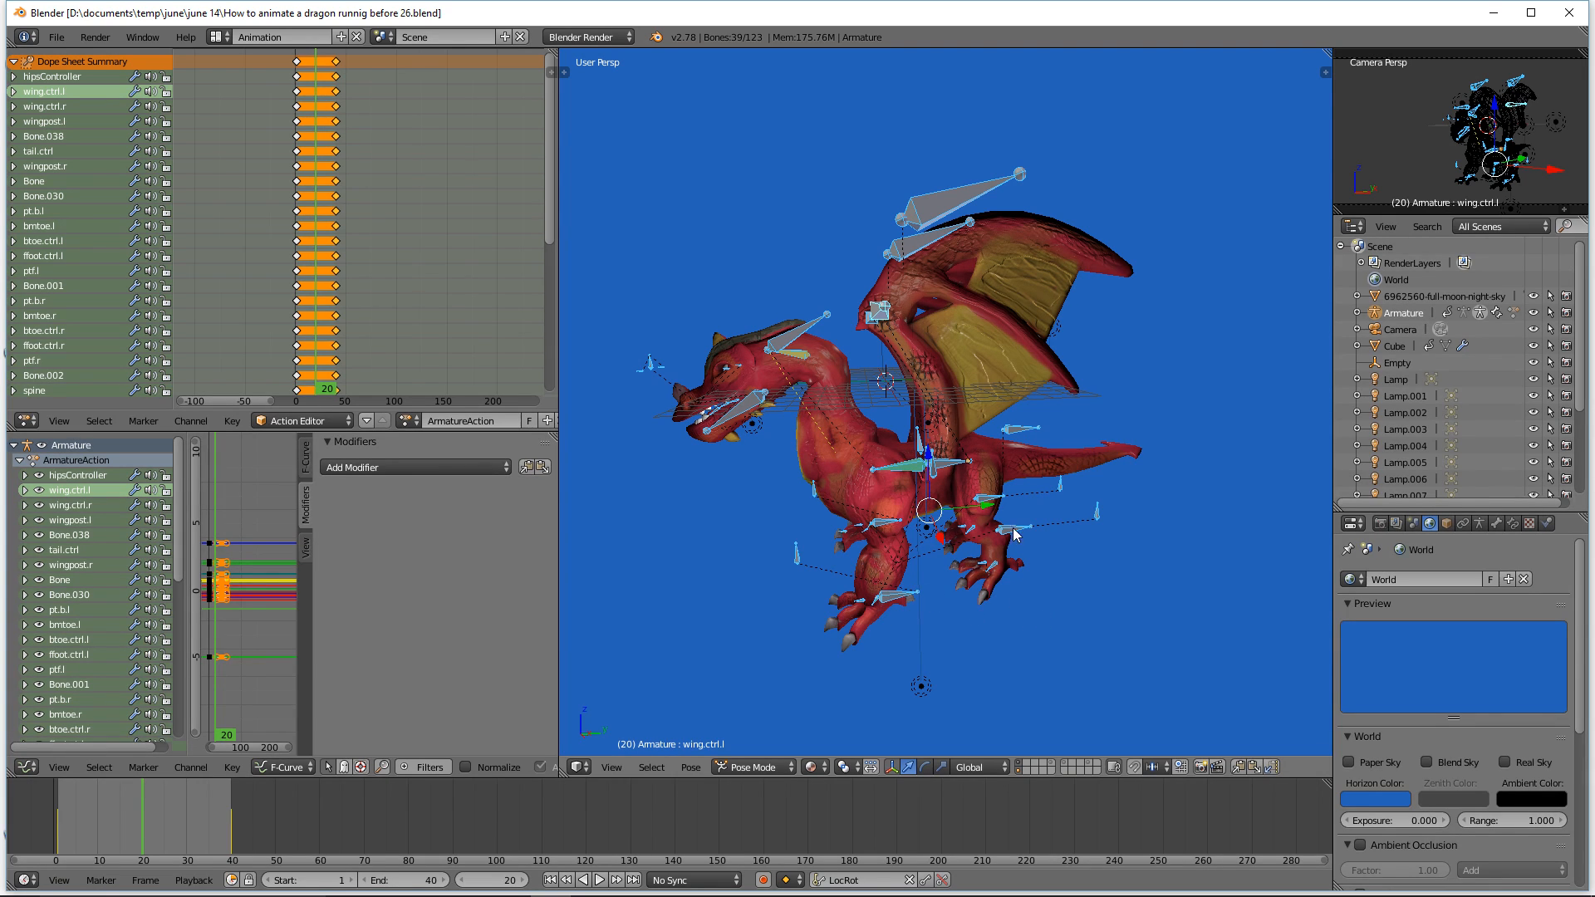
Step: Select both leg pole targets, ptf.l and ptf.r, and move them forward and down under the chest
middle_click_drag(967, 644, 976, 637)
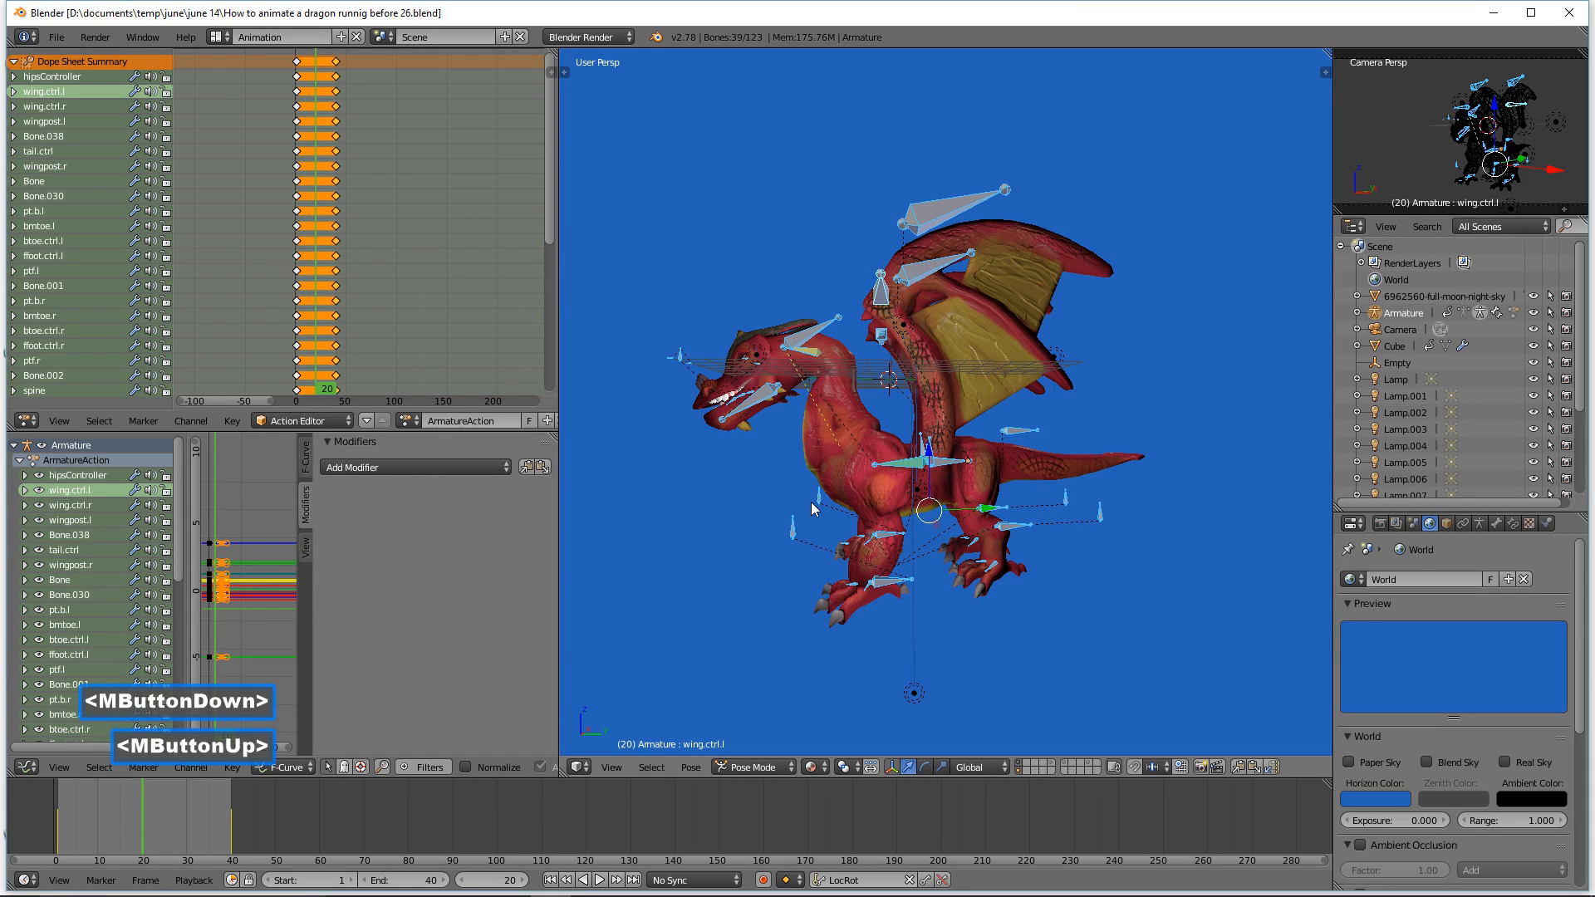
left_click(793, 531)
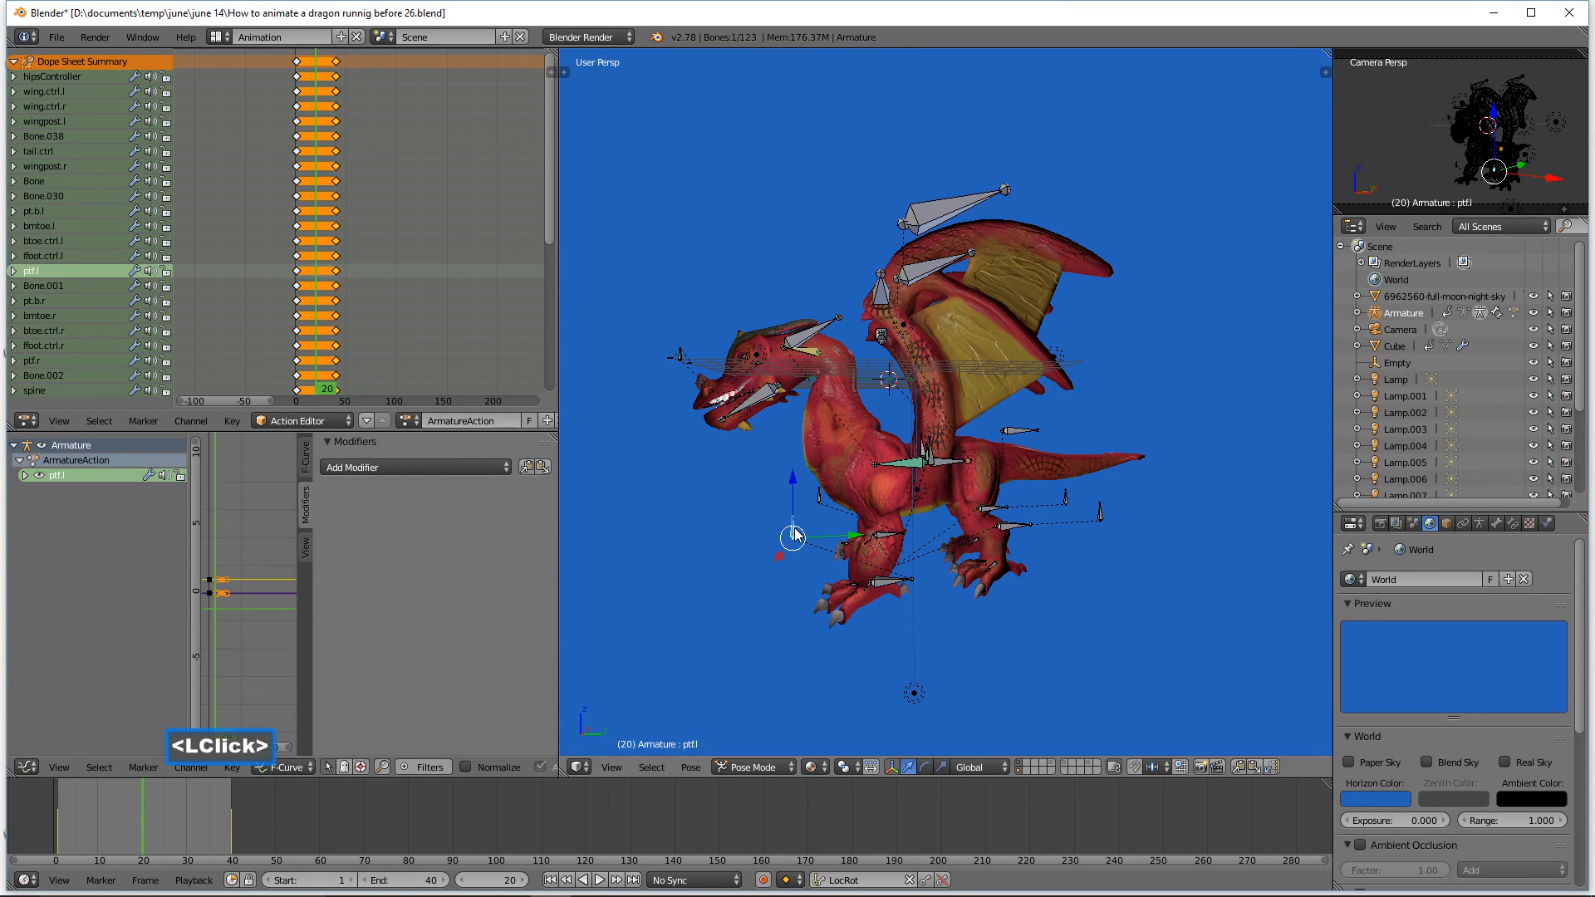
left_click(820, 499, "shift")
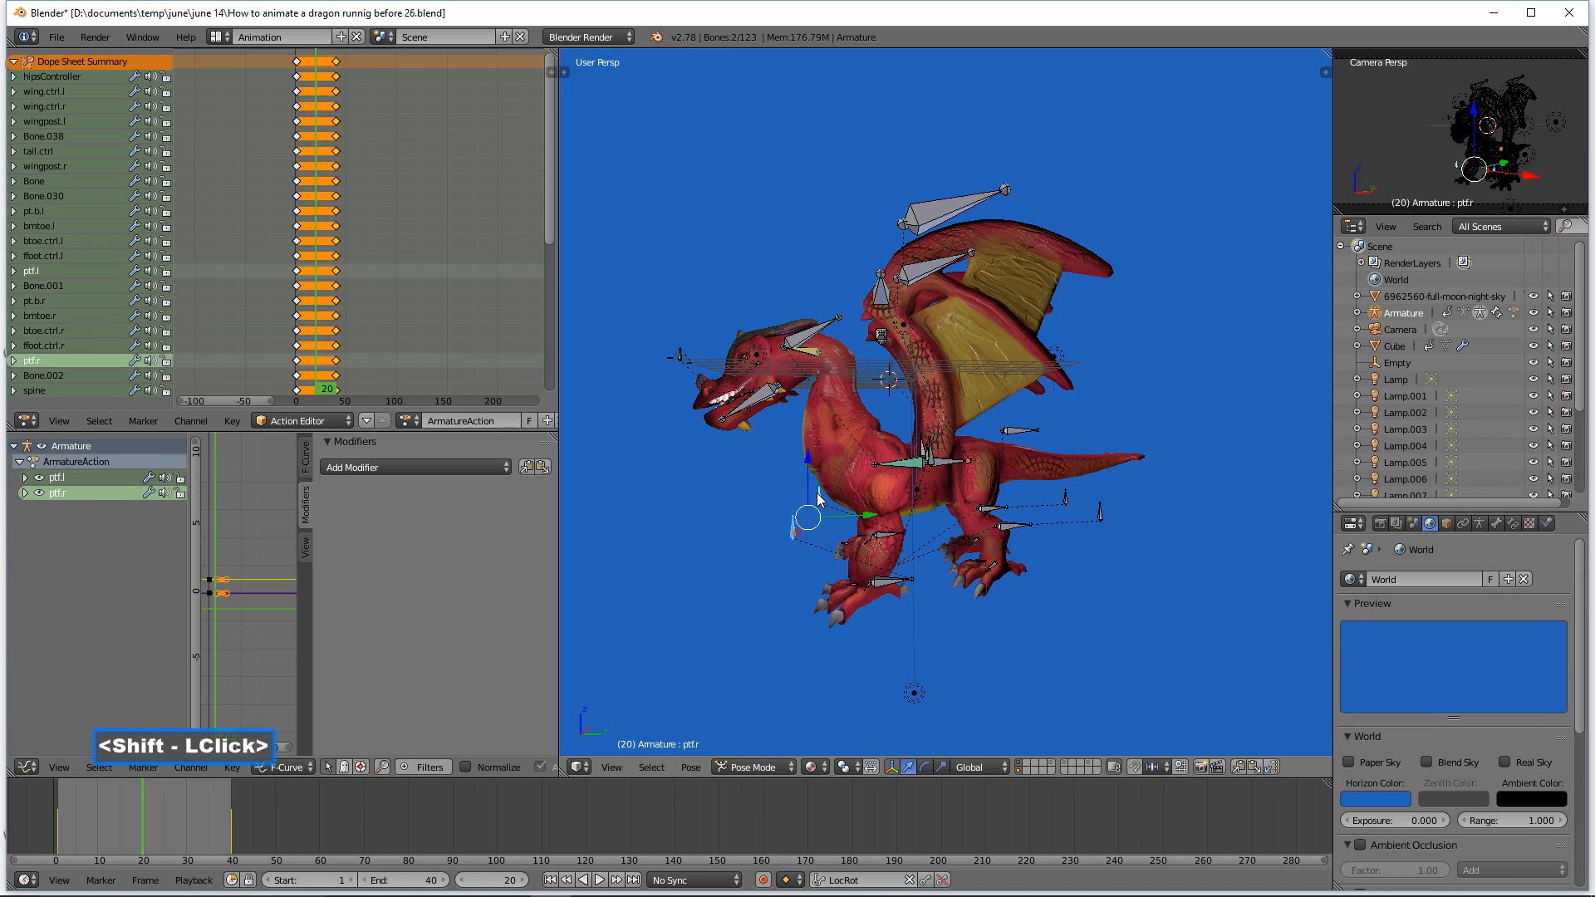
left_click_drag(860, 510, 789, 518)
left_click_drag(731, 462, 722, 517)
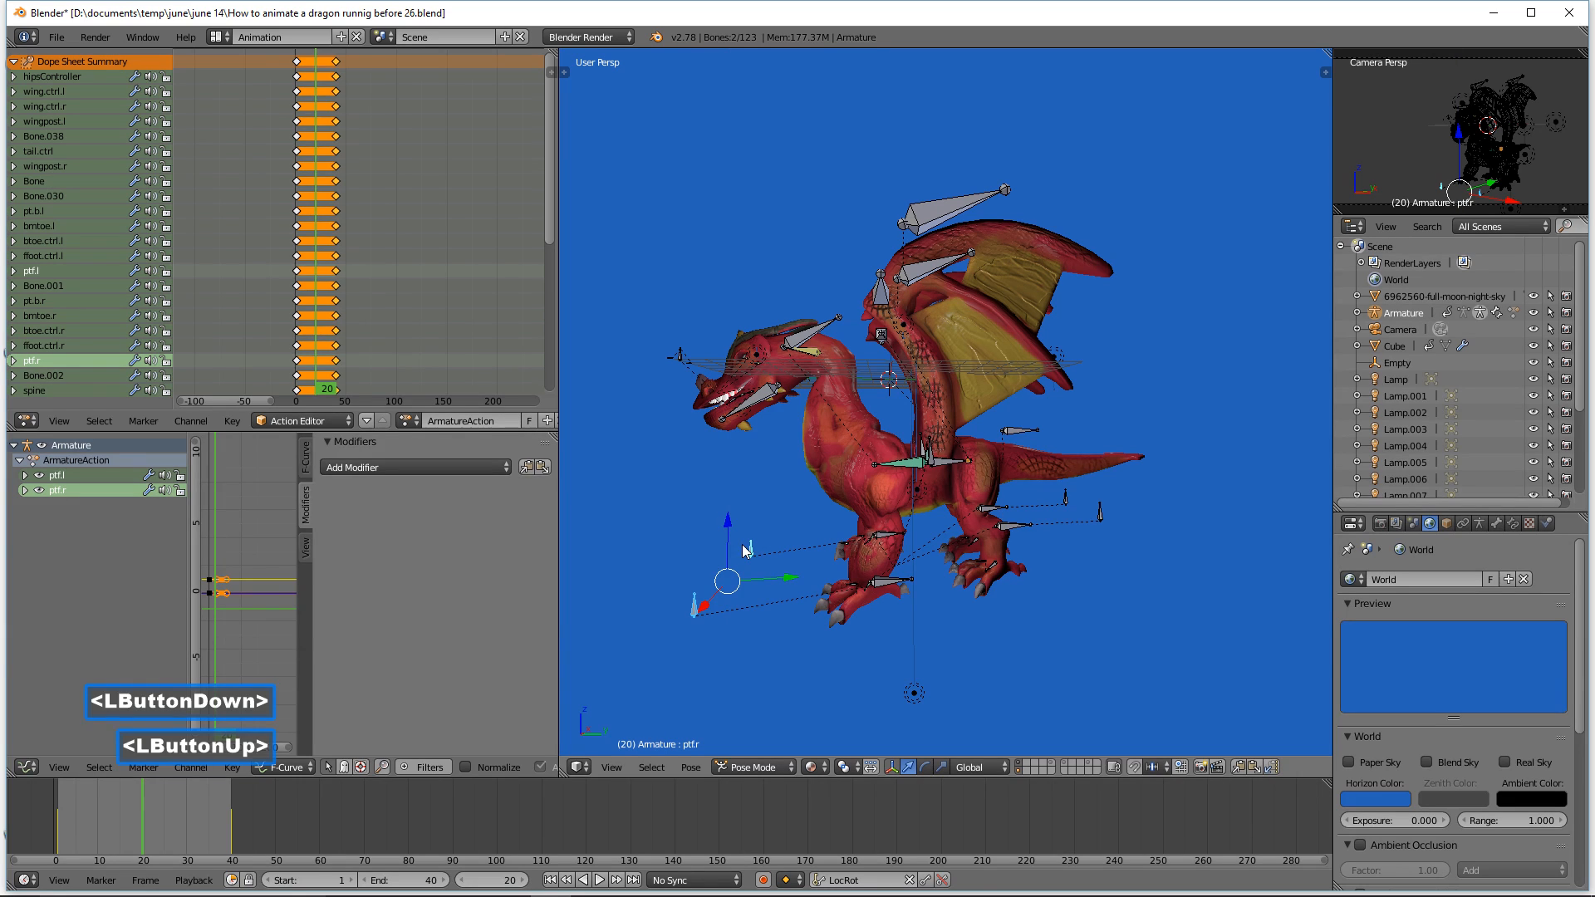
Step: Select both front foot controls, ffoot.ctrl.l and ffoot.ctrl.r, and move them back toward the body, then fine-tune their height
left_click(883, 541)
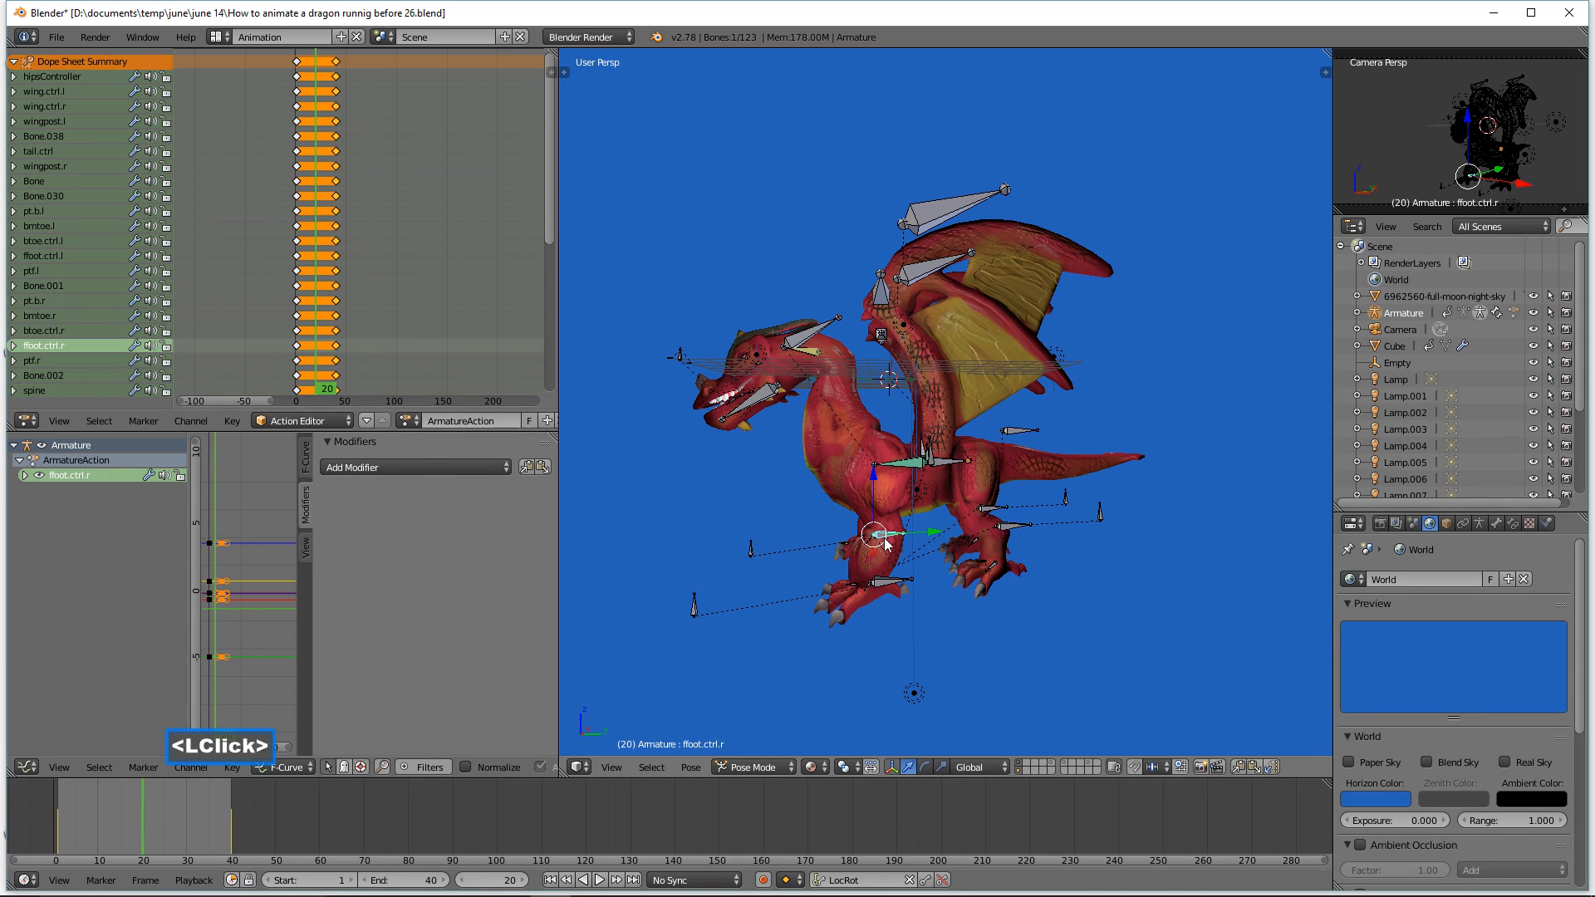
left_click(899, 582, "shift")
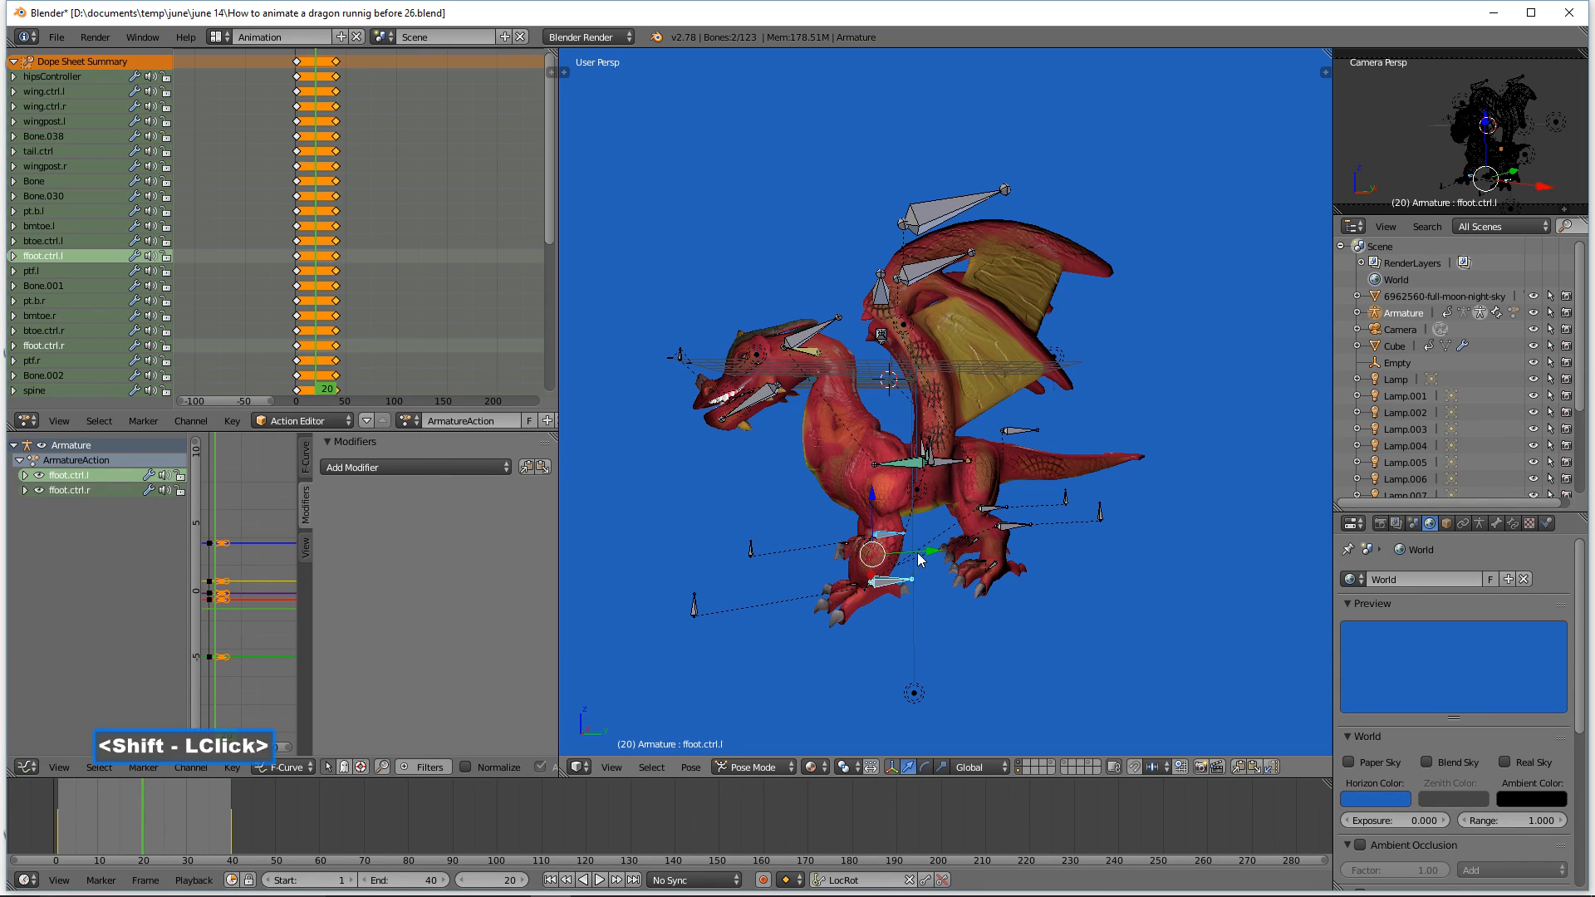
left_click_drag(929, 557, 1006, 573)
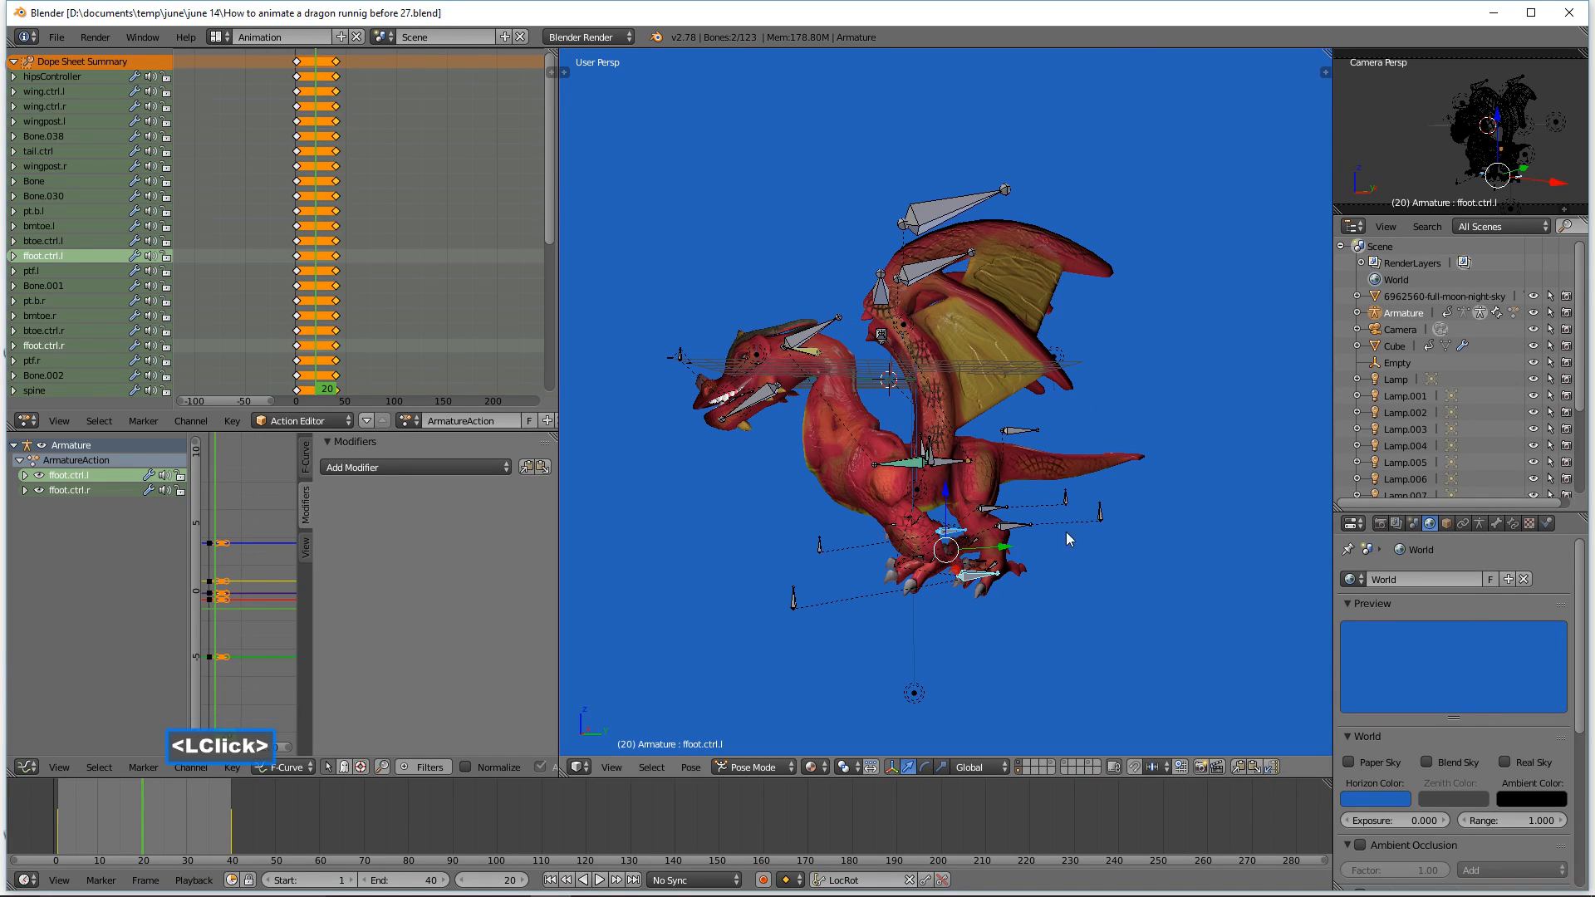
key("ctrl")
middle_click_drag(1030, 646, 1110, 589, "ctrl")
key("ctrl")
left_click_drag(993, 513, 995, 479)
left_click_drag(1052, 536, 962, 468)
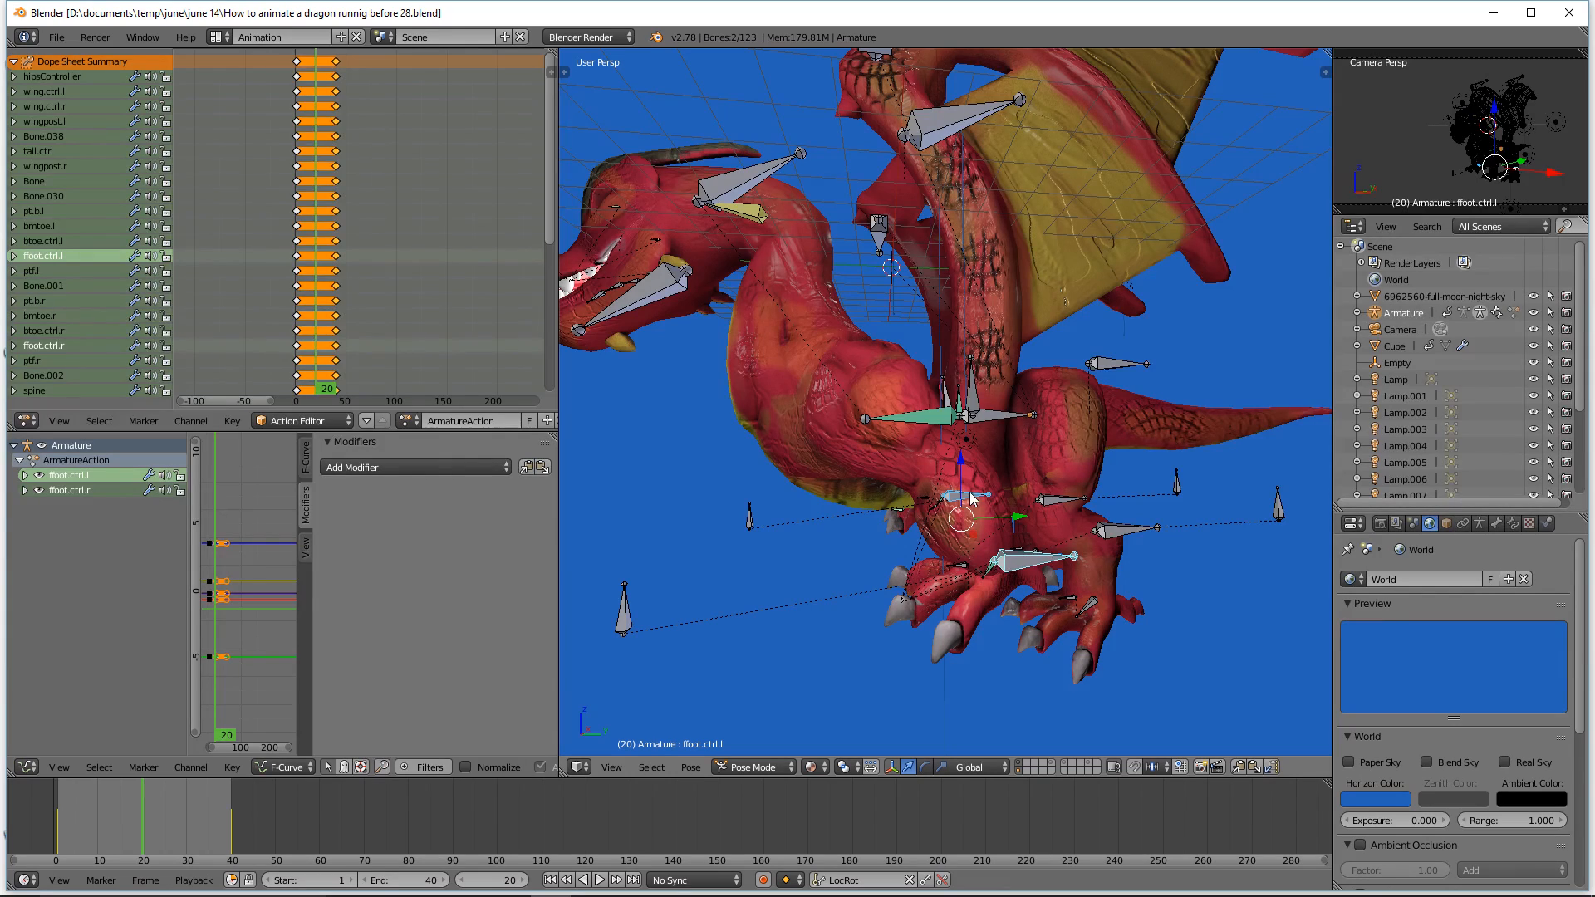
left_click_drag(1018, 520, 1021, 515)
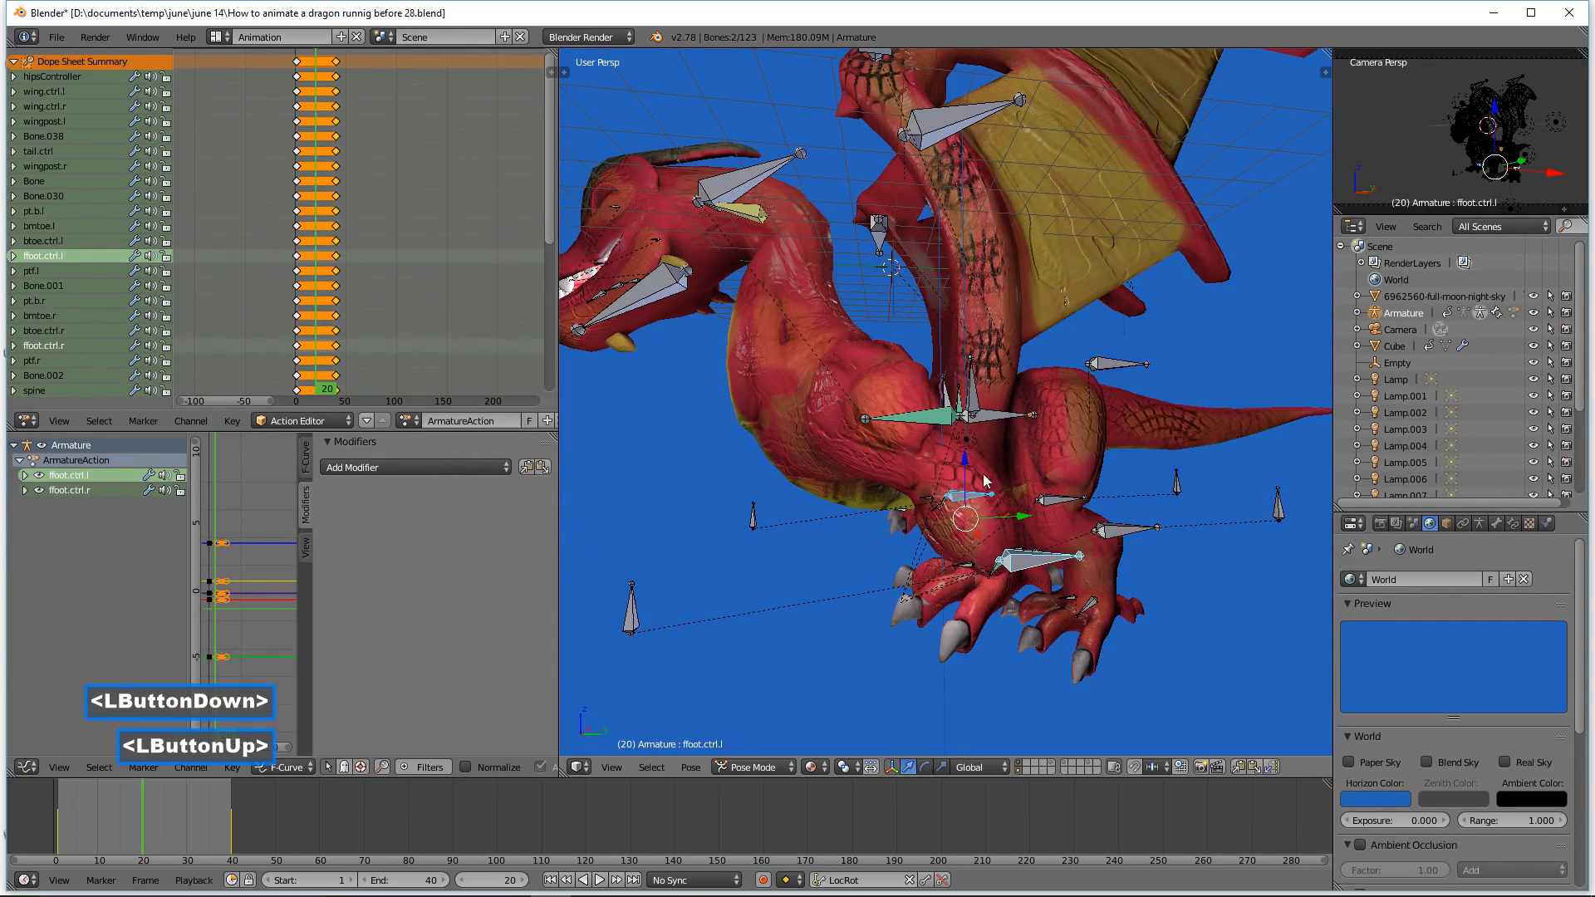
left_click_drag(964, 459, 964, 452)
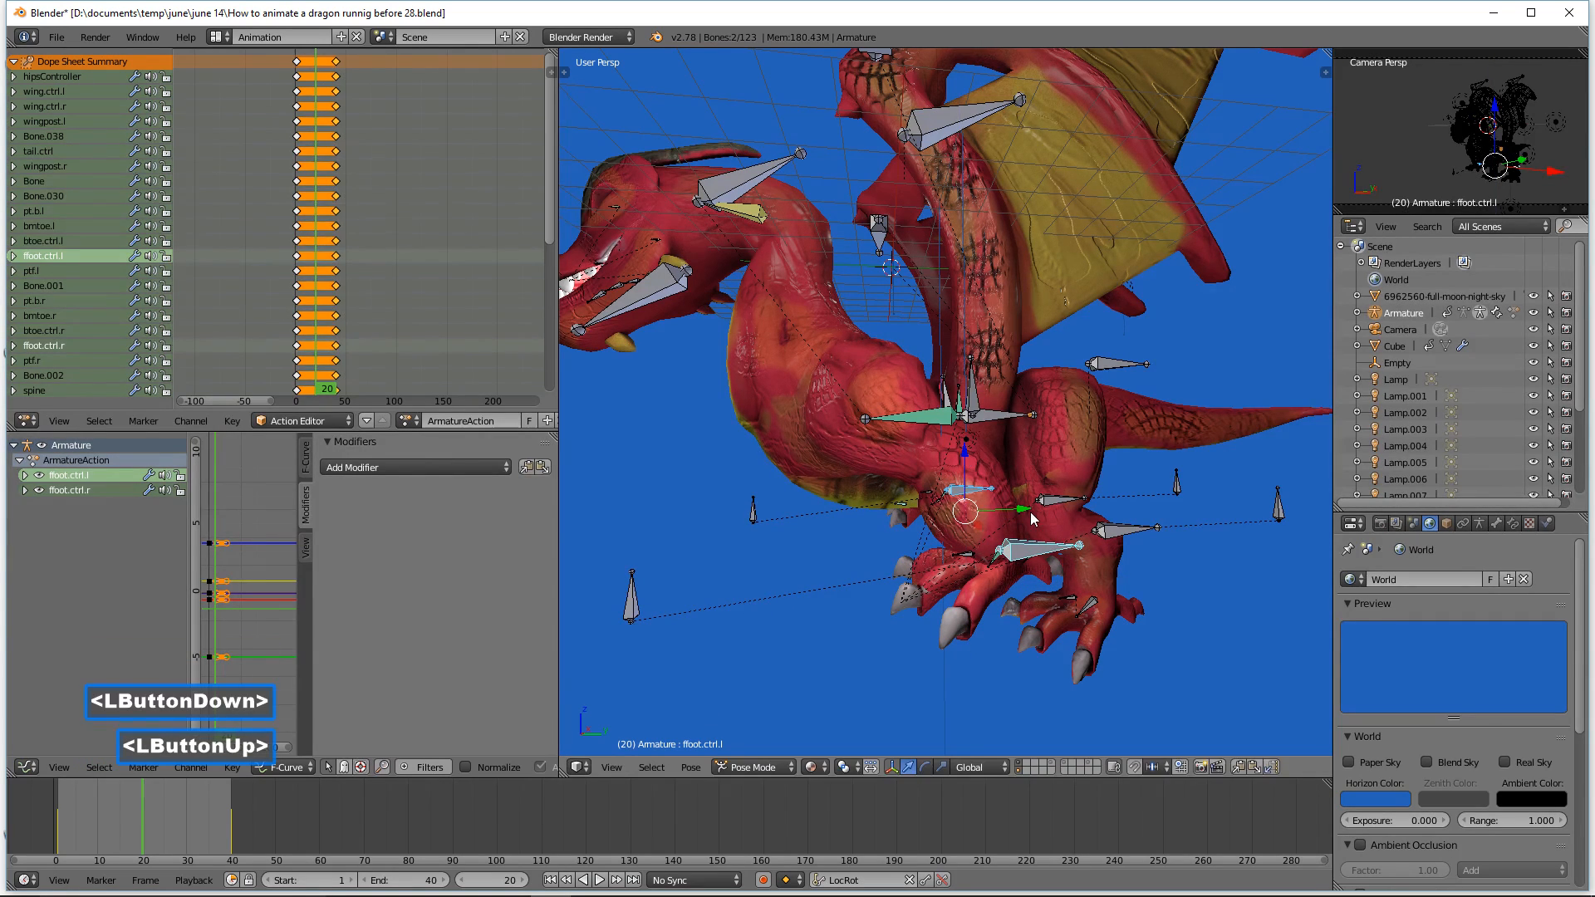
left_click_drag(1025, 512, 1026, 507)
left_click_drag(974, 457, 974, 456)
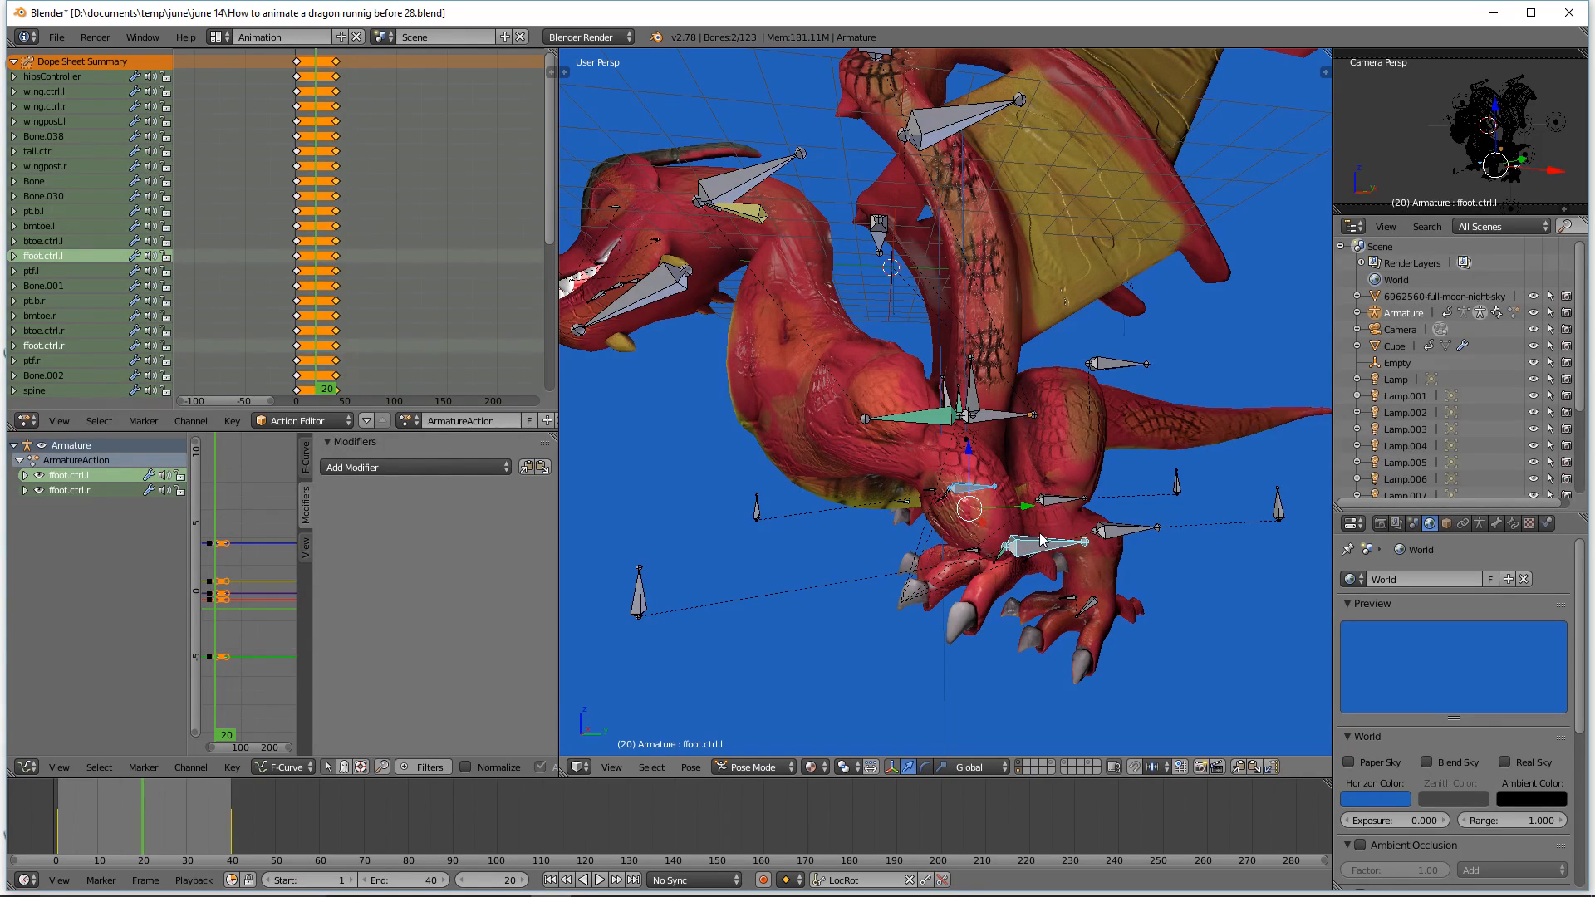
Step: Rotate the spine bone about 27 degrees around the global X axis
left_click(921, 412, "shift")
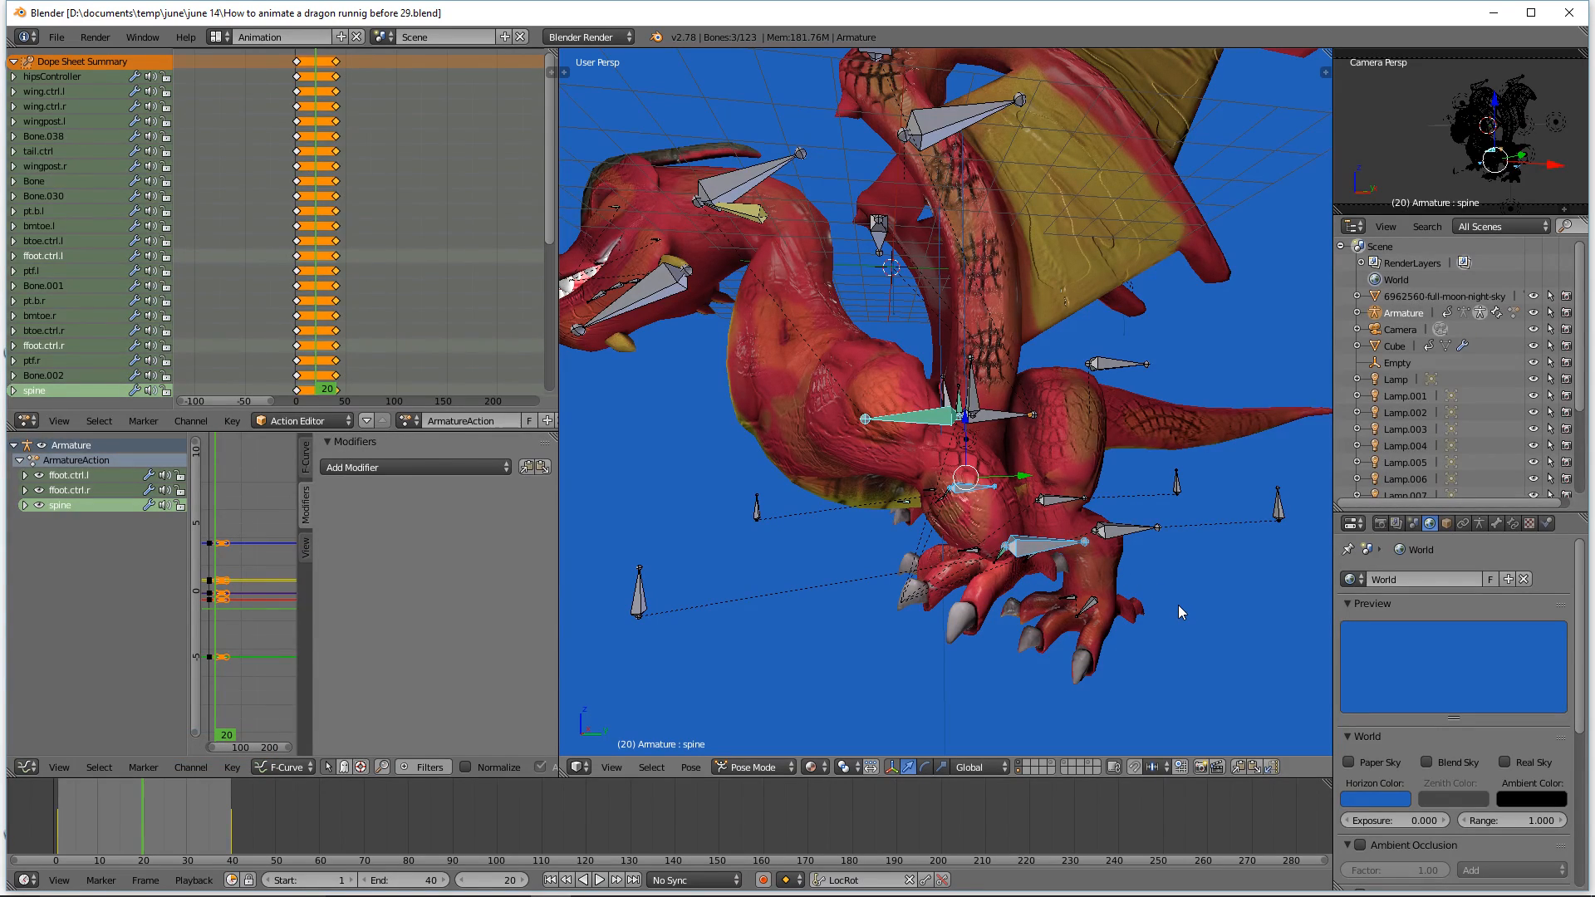
key("r")
key("x")
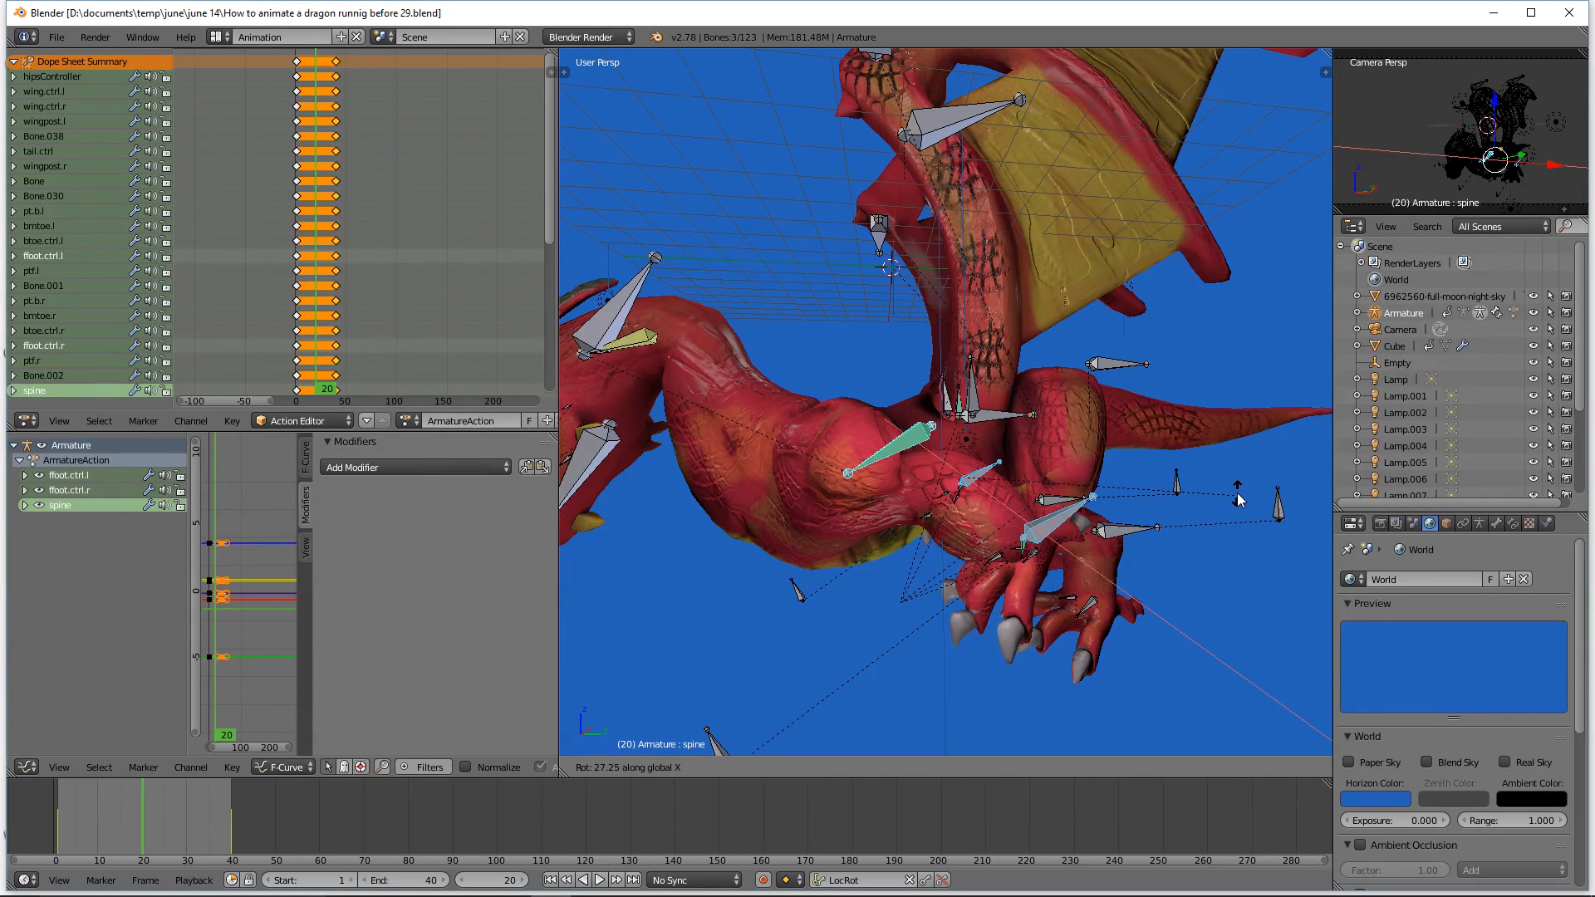
left_click(1239, 498)
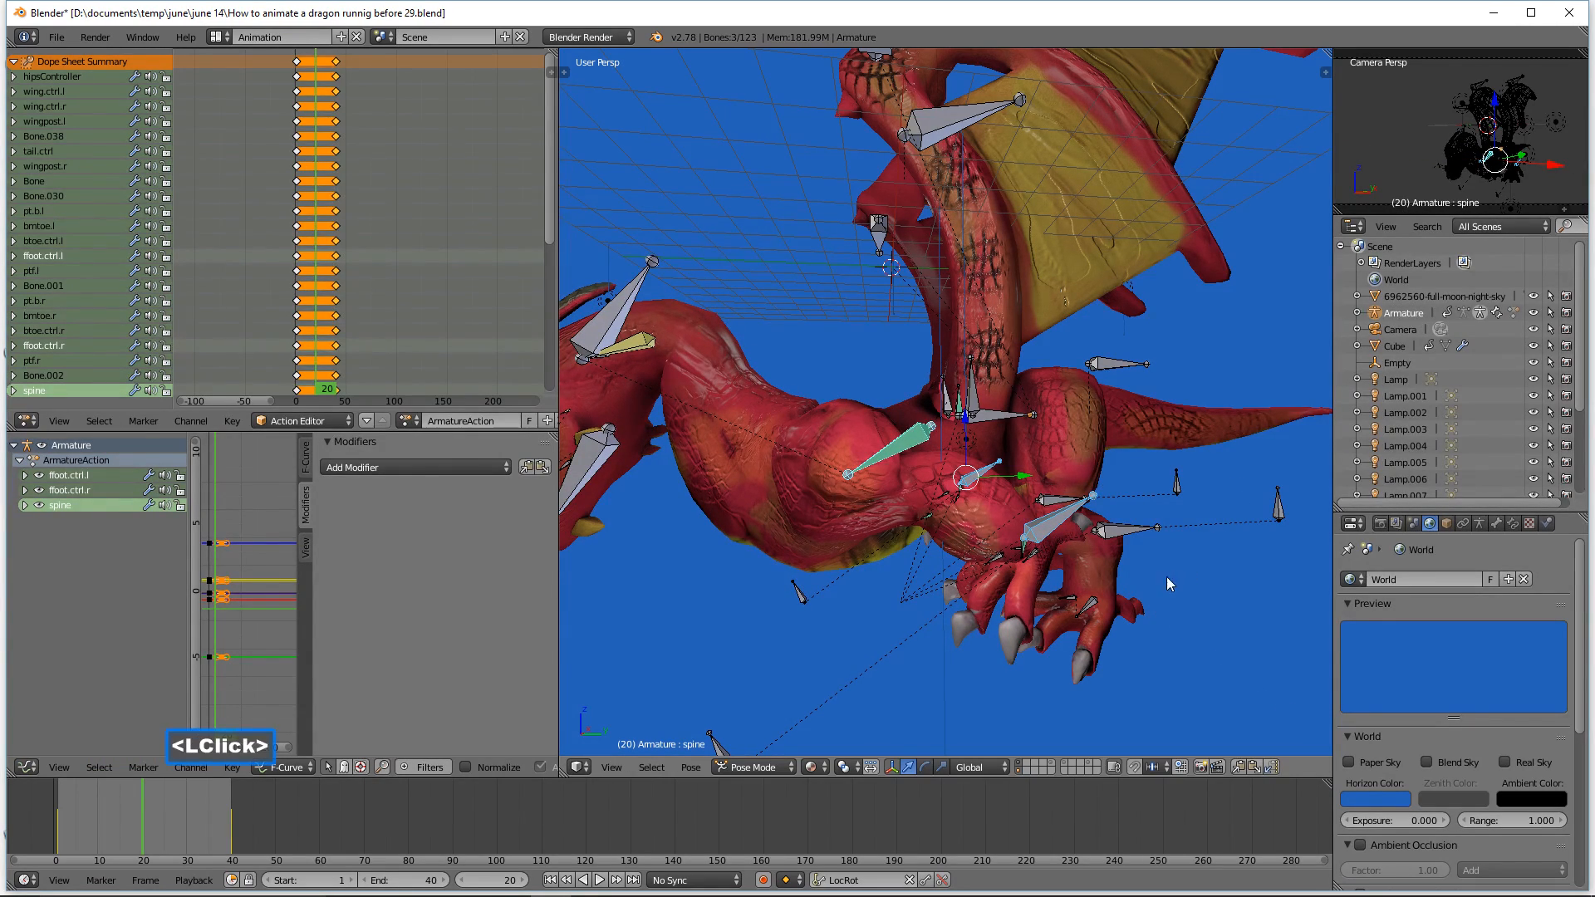
middle_click_drag(1164, 508, 1138, 527, "ctrl")
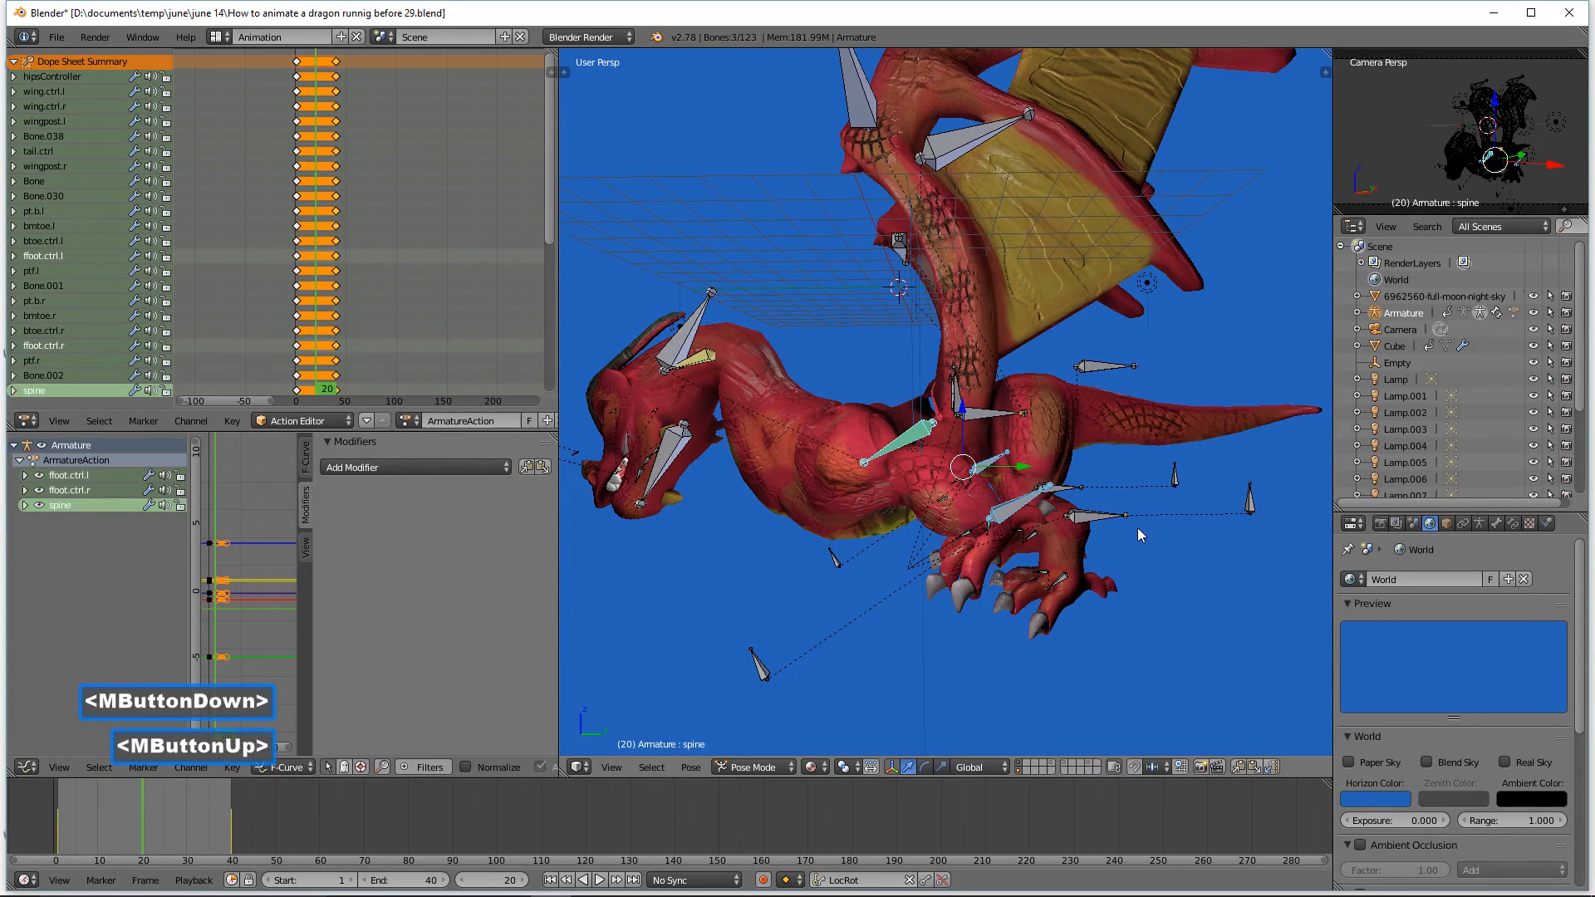
Step: Select the right front foot control ffoot.ctrl.r and move it down and back under the body
left_click(1022, 508)
middle_click_drag(1022, 509, 1035, 490)
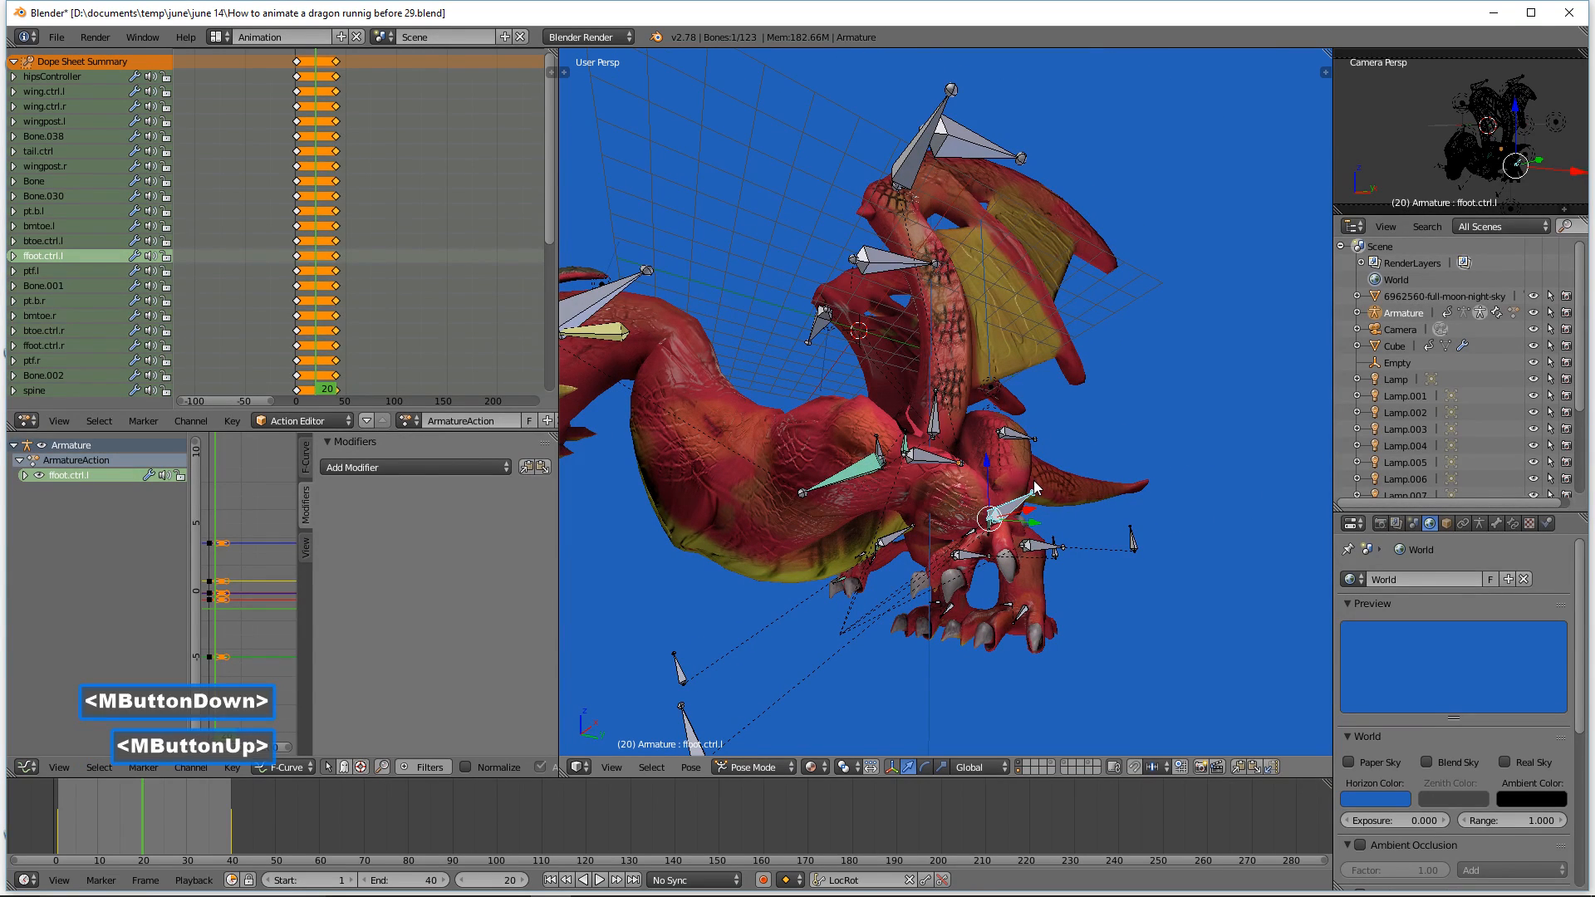
left_click(898, 543, "shift")
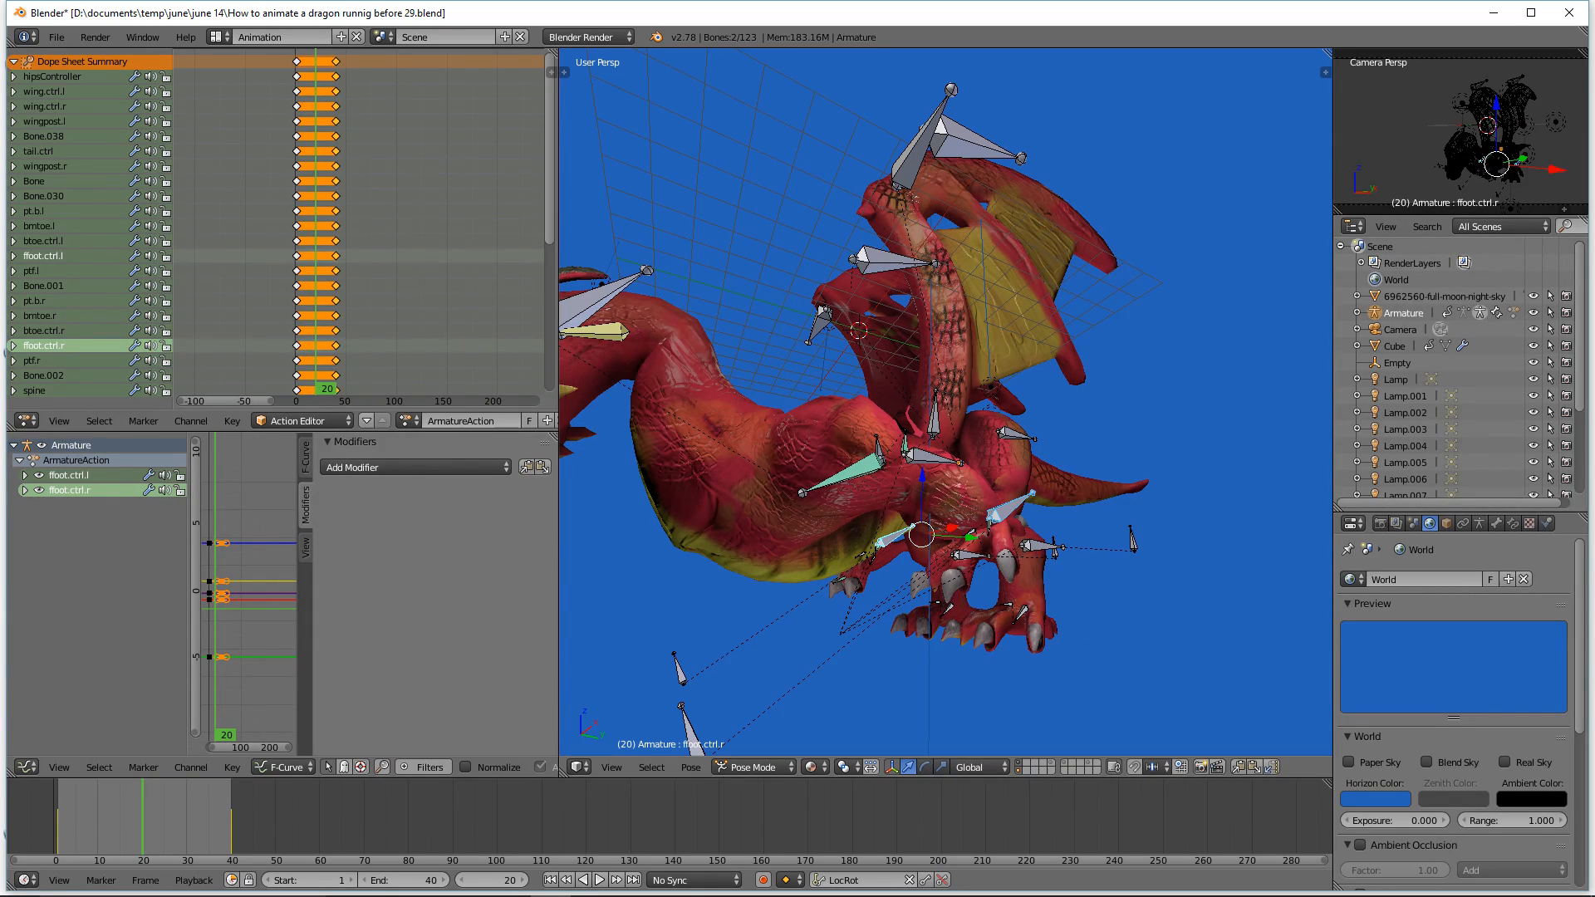
left_click(1185, 337)
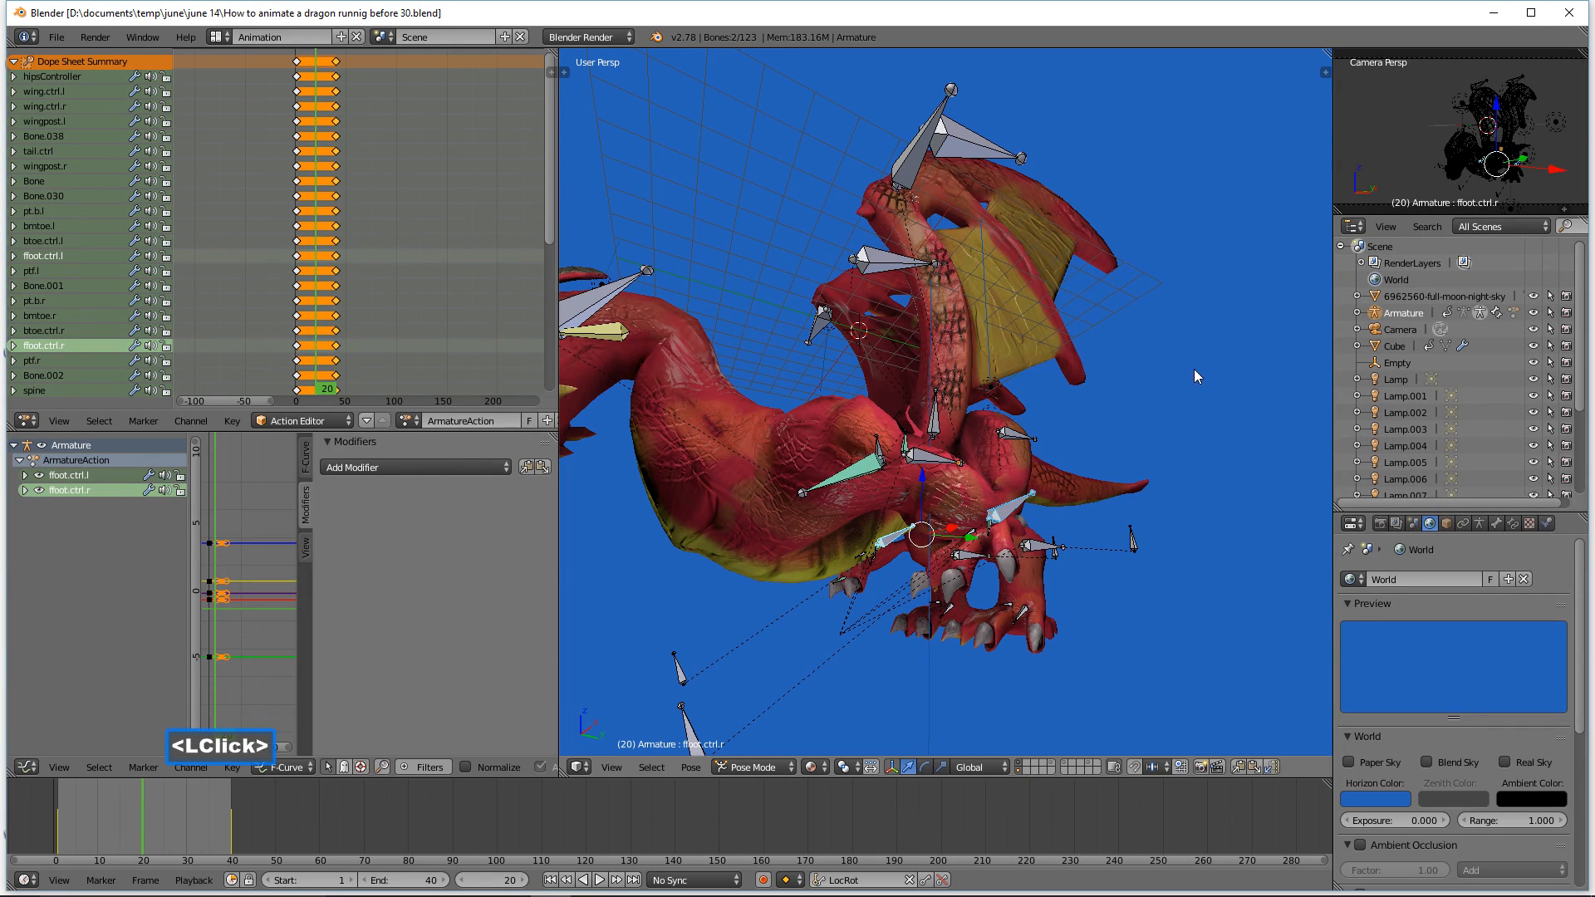
middle_click_drag(1194, 369, 1176, 387)
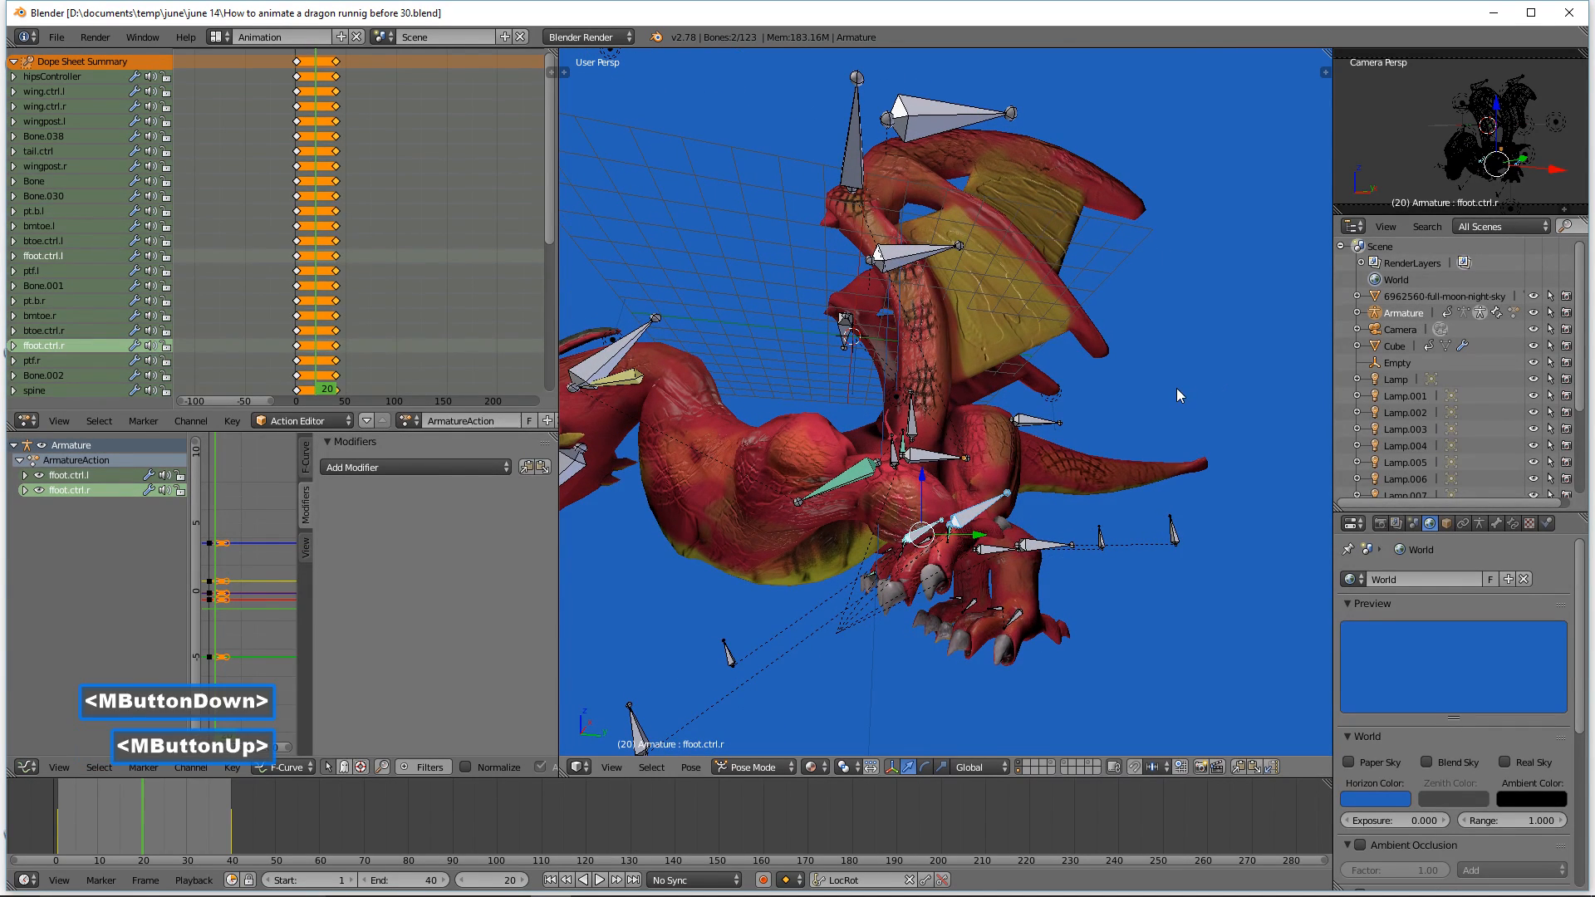
left_click(924, 472)
left_click_drag(924, 472, 926, 516)
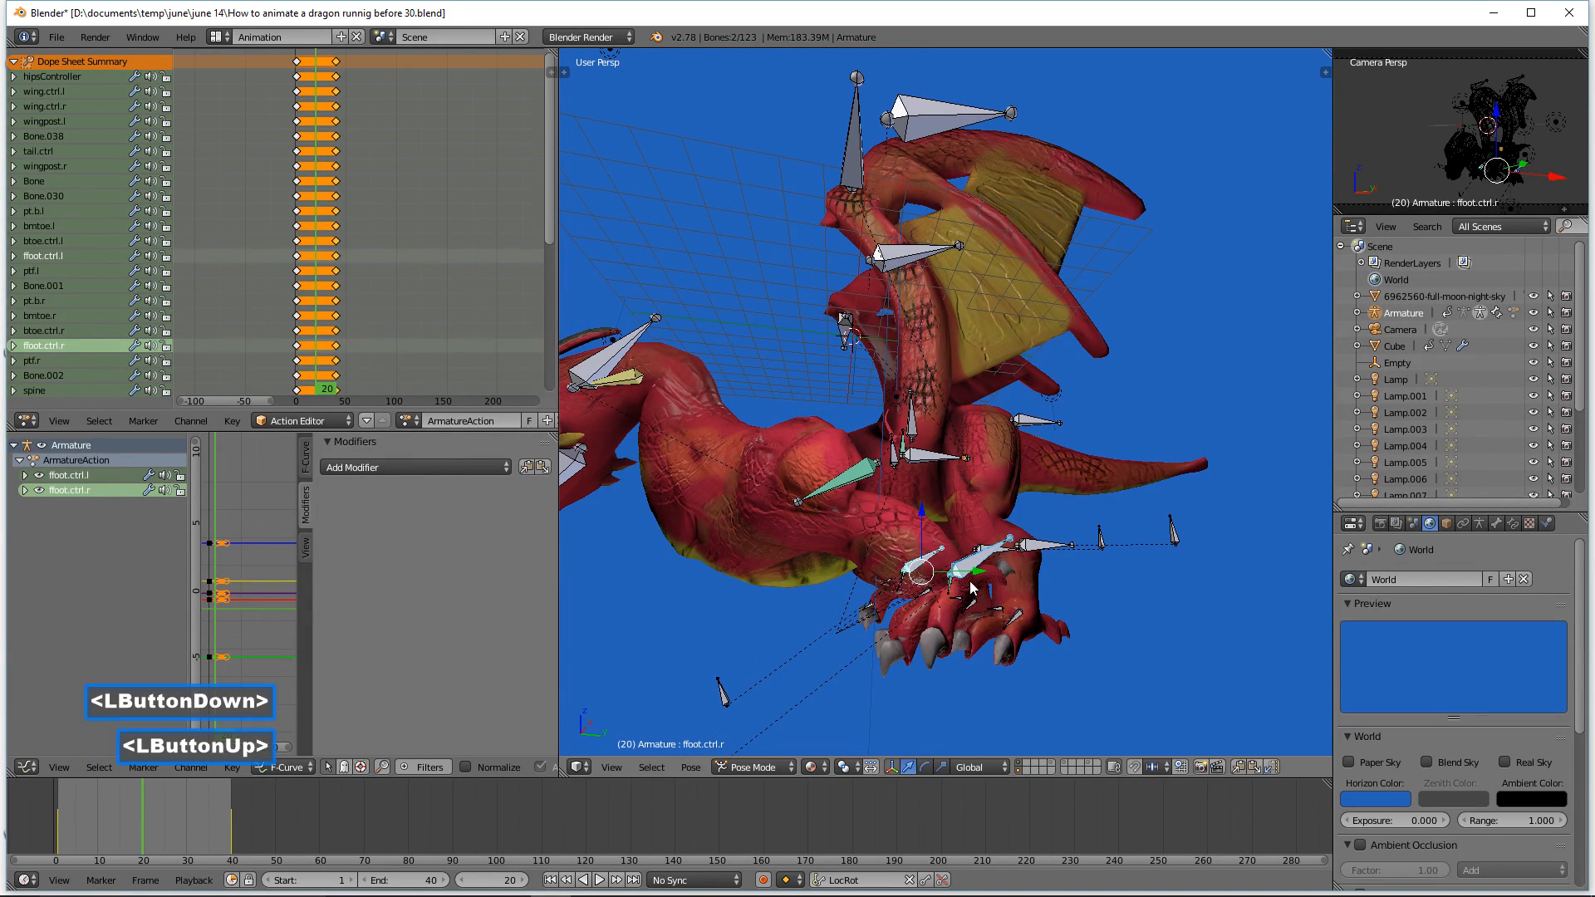
left_click_drag(972, 582, 915, 527)
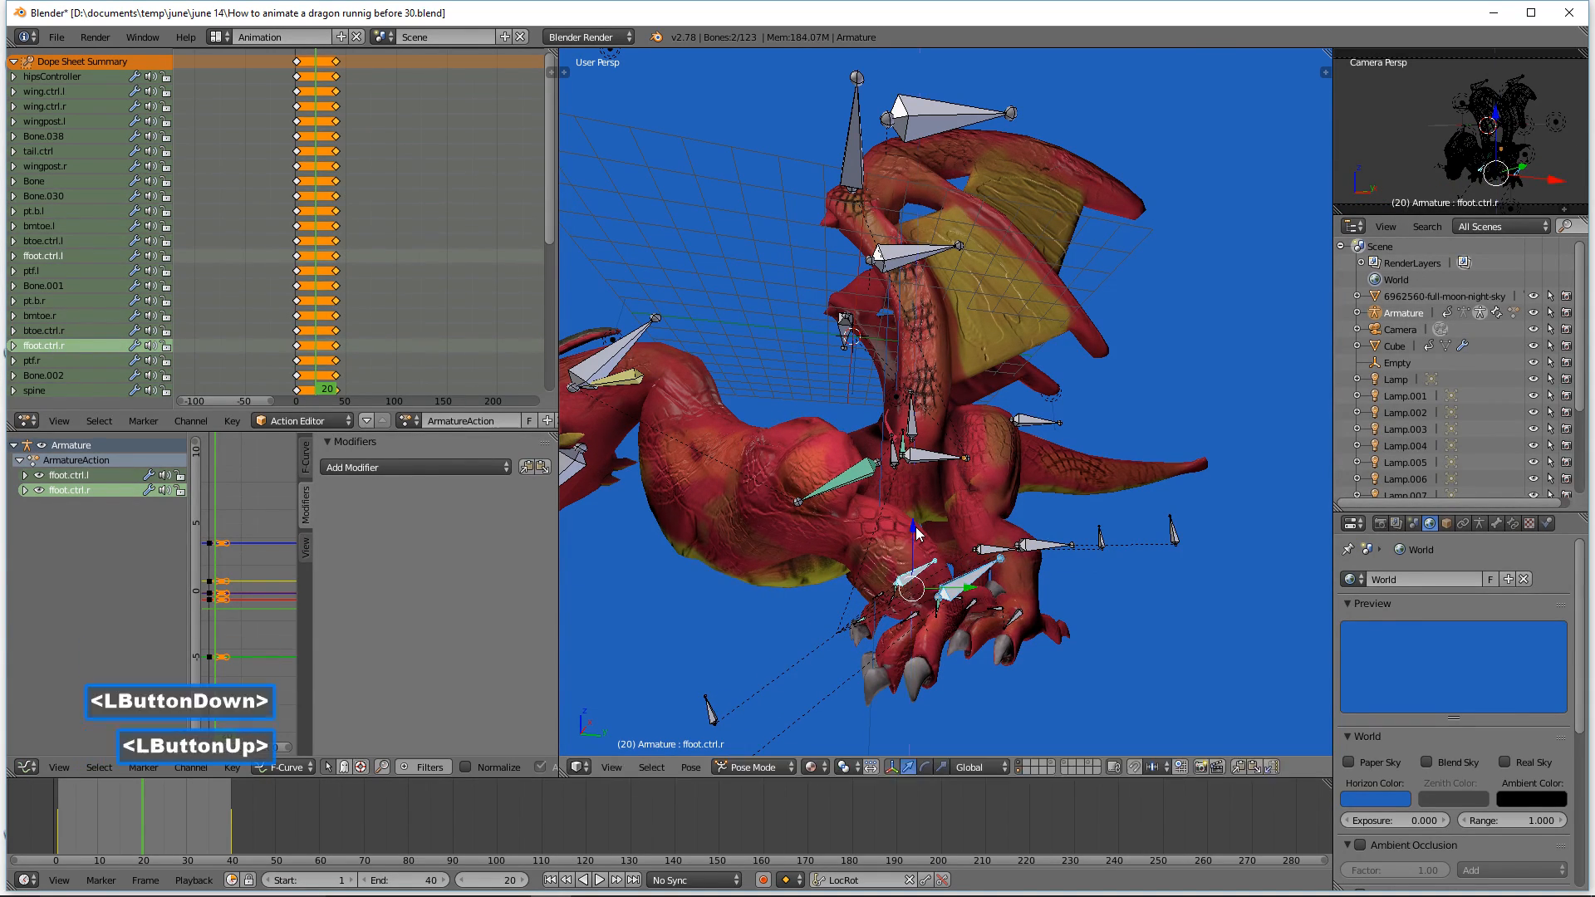
middle_click_drag(1048, 568, 1027, 576)
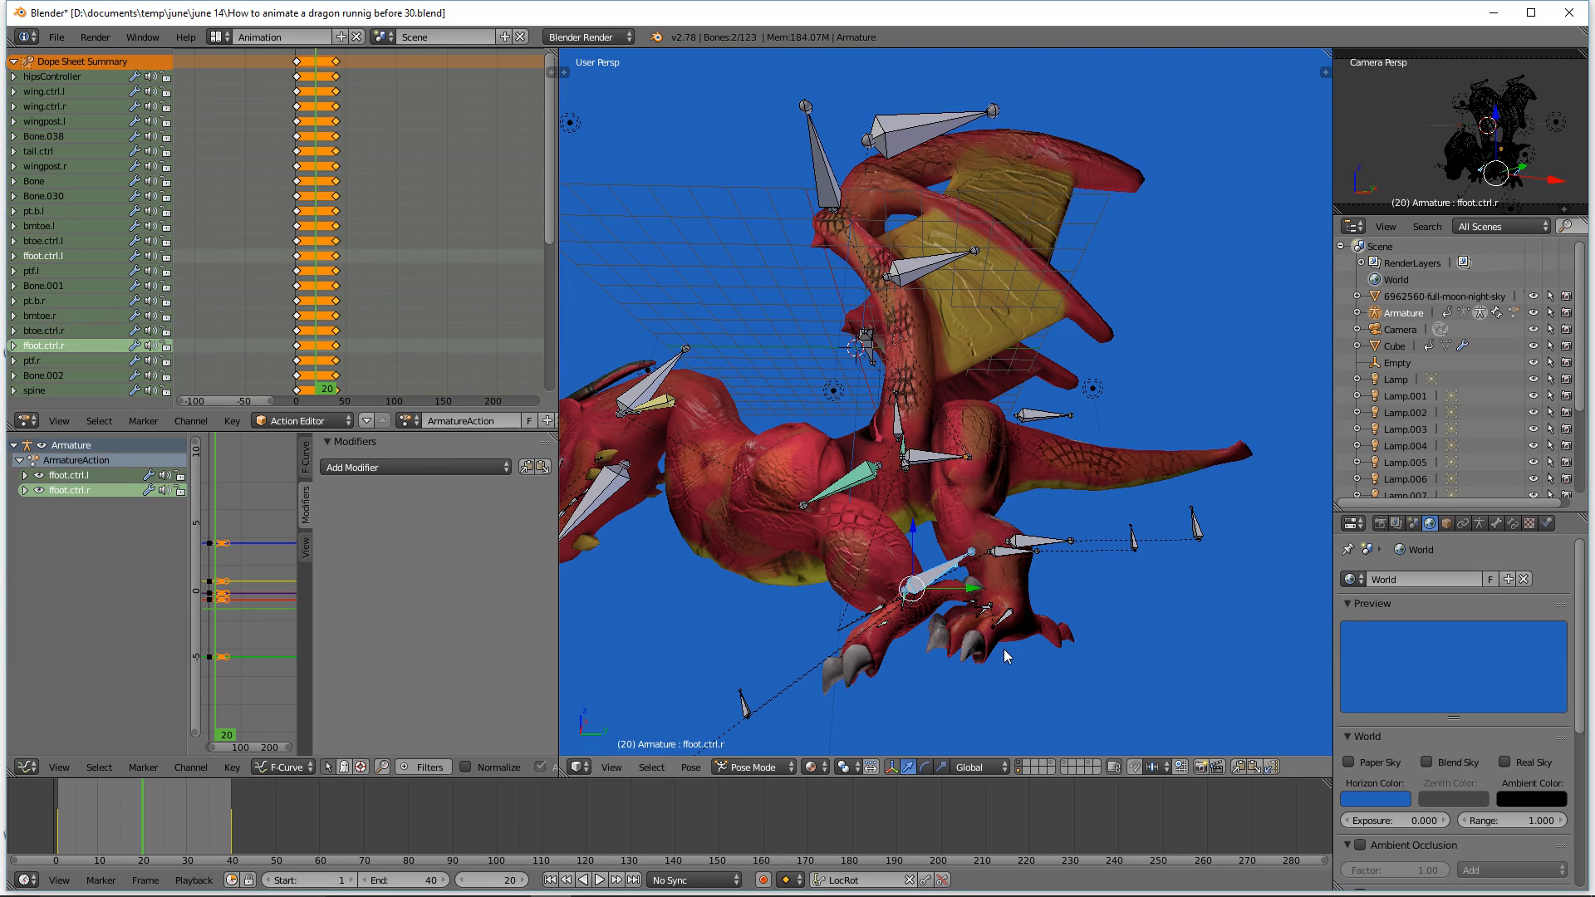
middle_click_drag(984, 646, 984, 646)
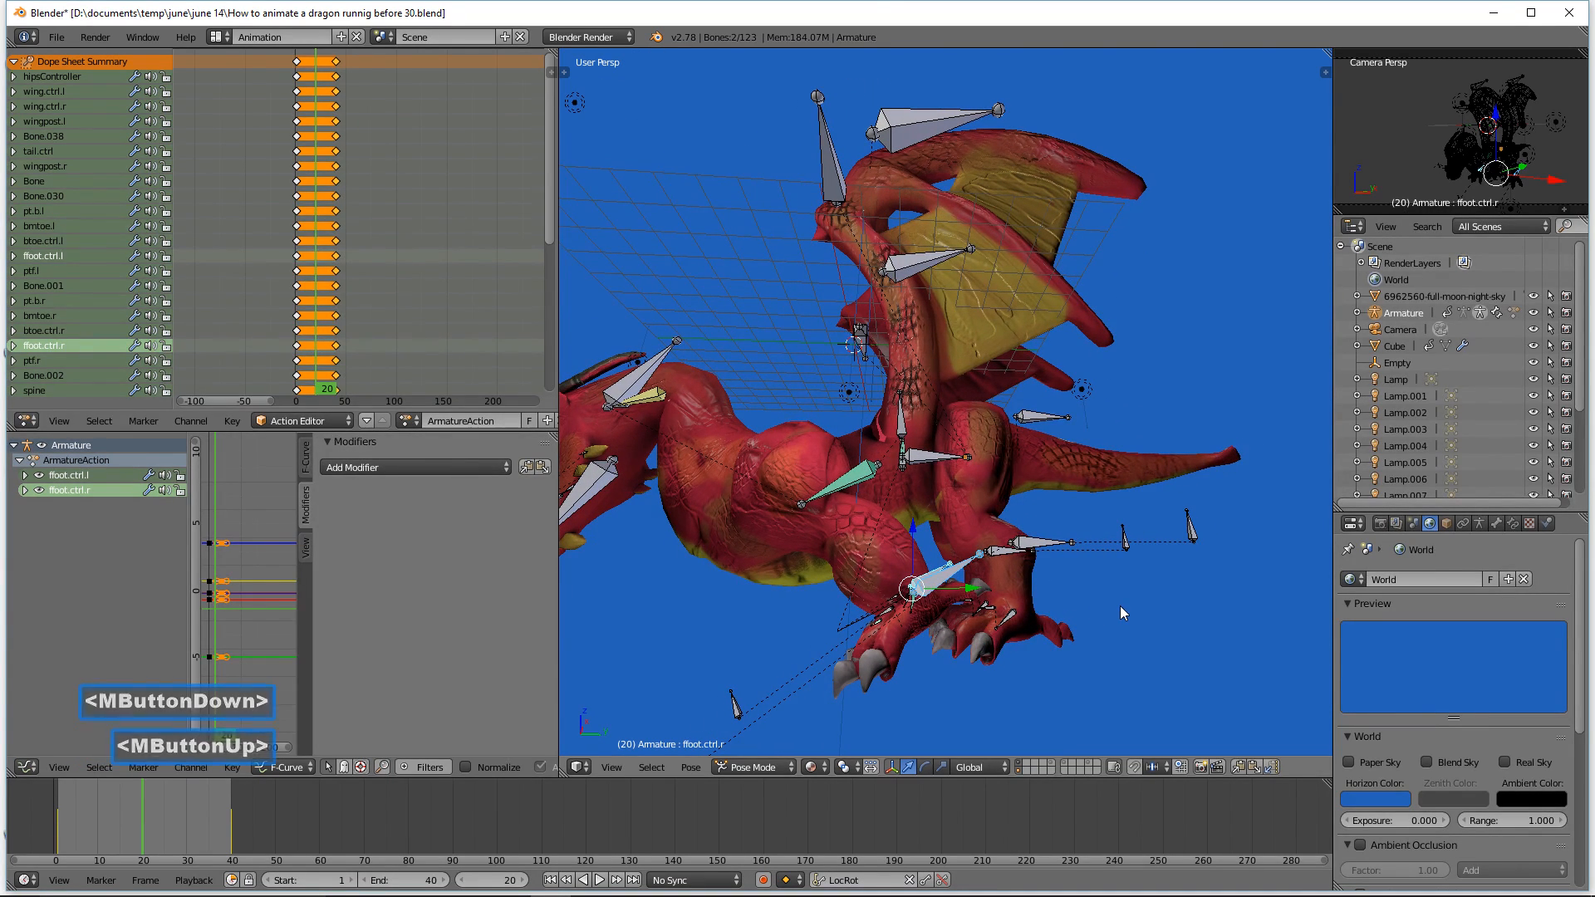
Step: Rotate the right front foot control about -24 degrees around the global X axis and nudge it slightly down
key("r")
key("x")
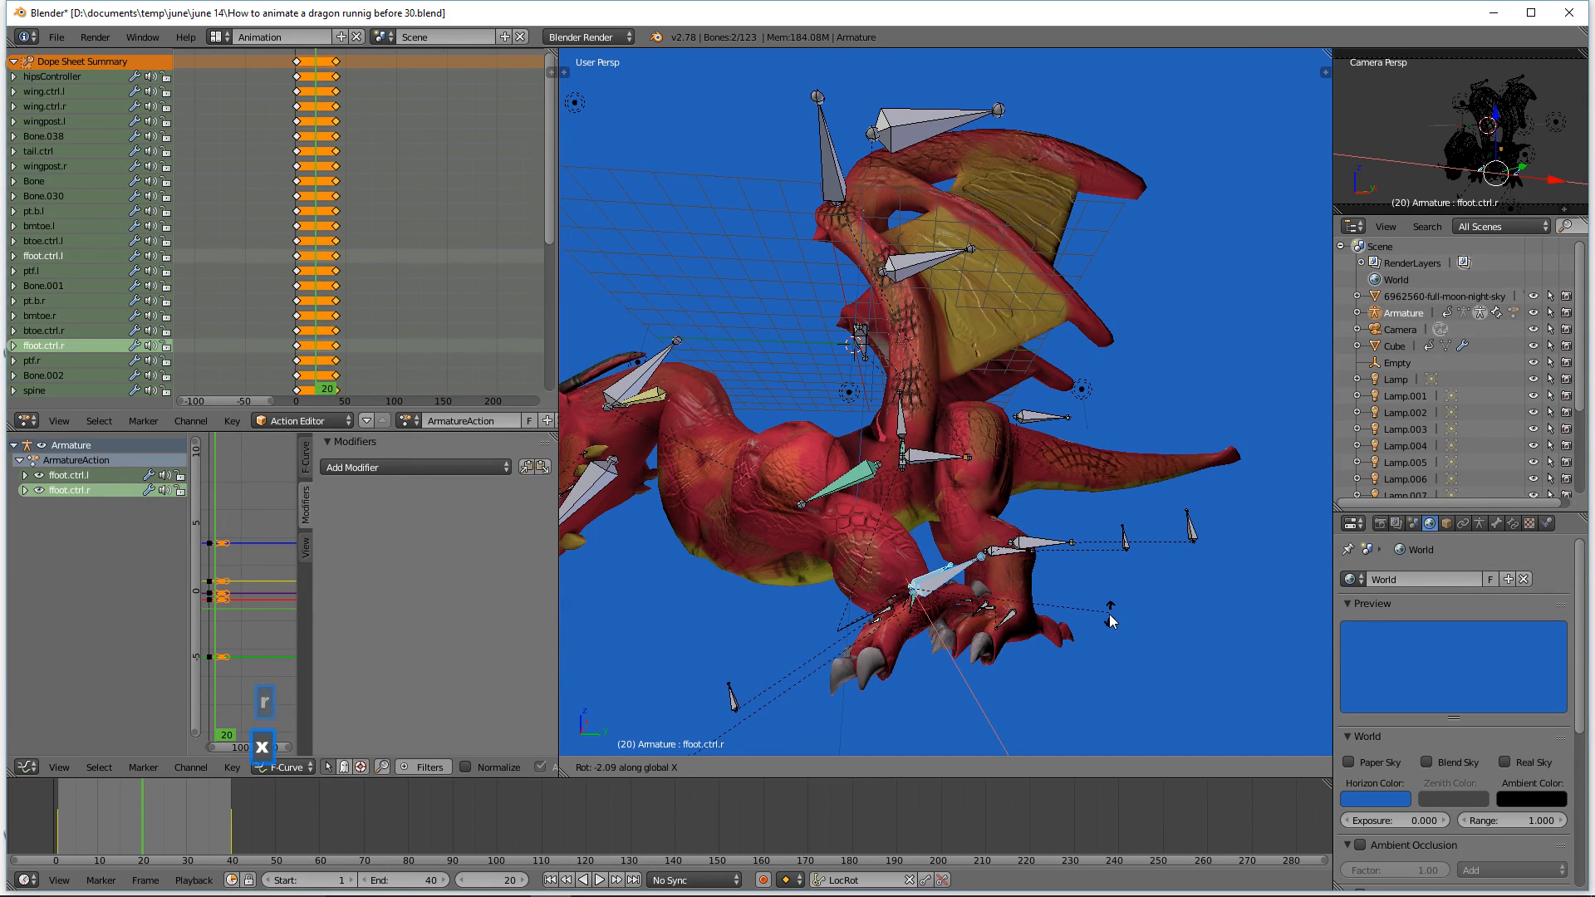
left_click(1070, 676)
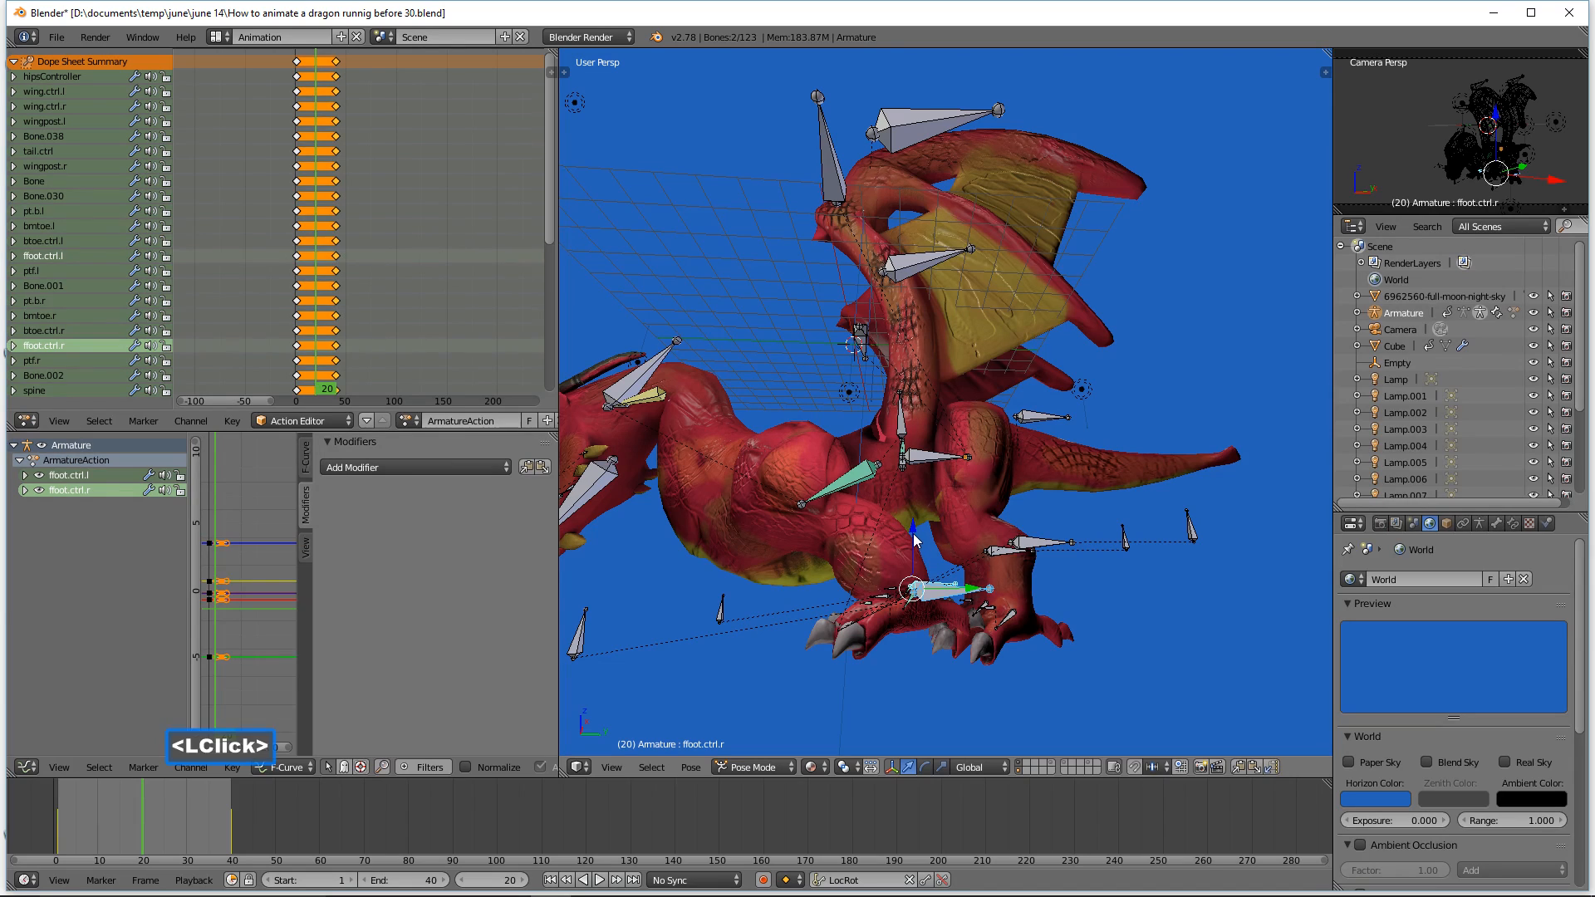
left_click_drag(913, 532, 912, 542)
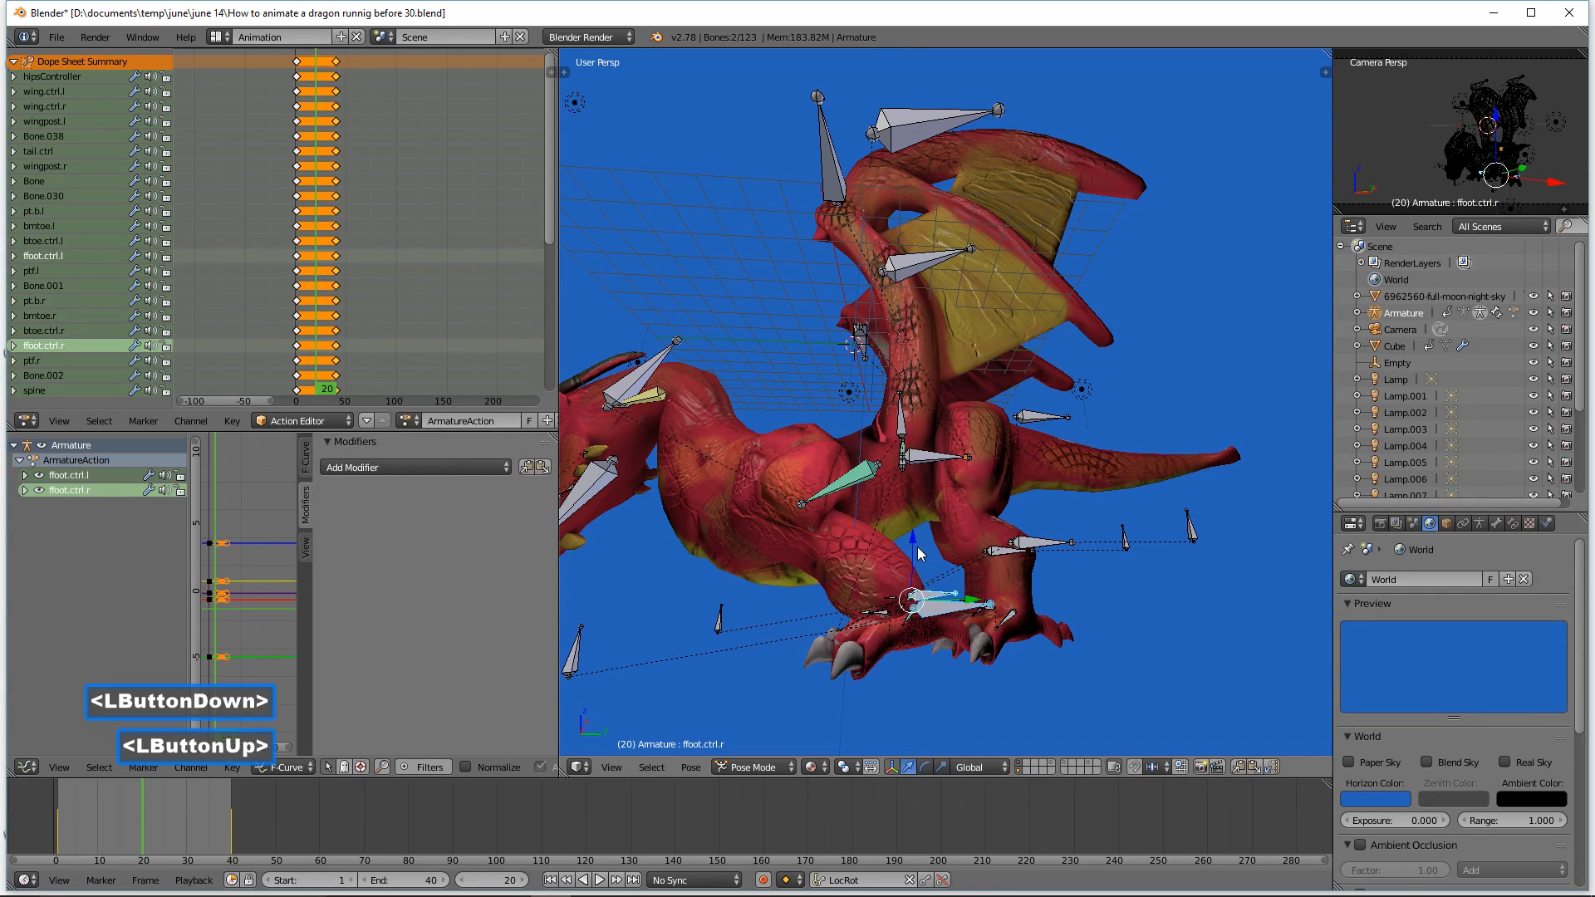
left_click_drag(976, 603, 973, 604)
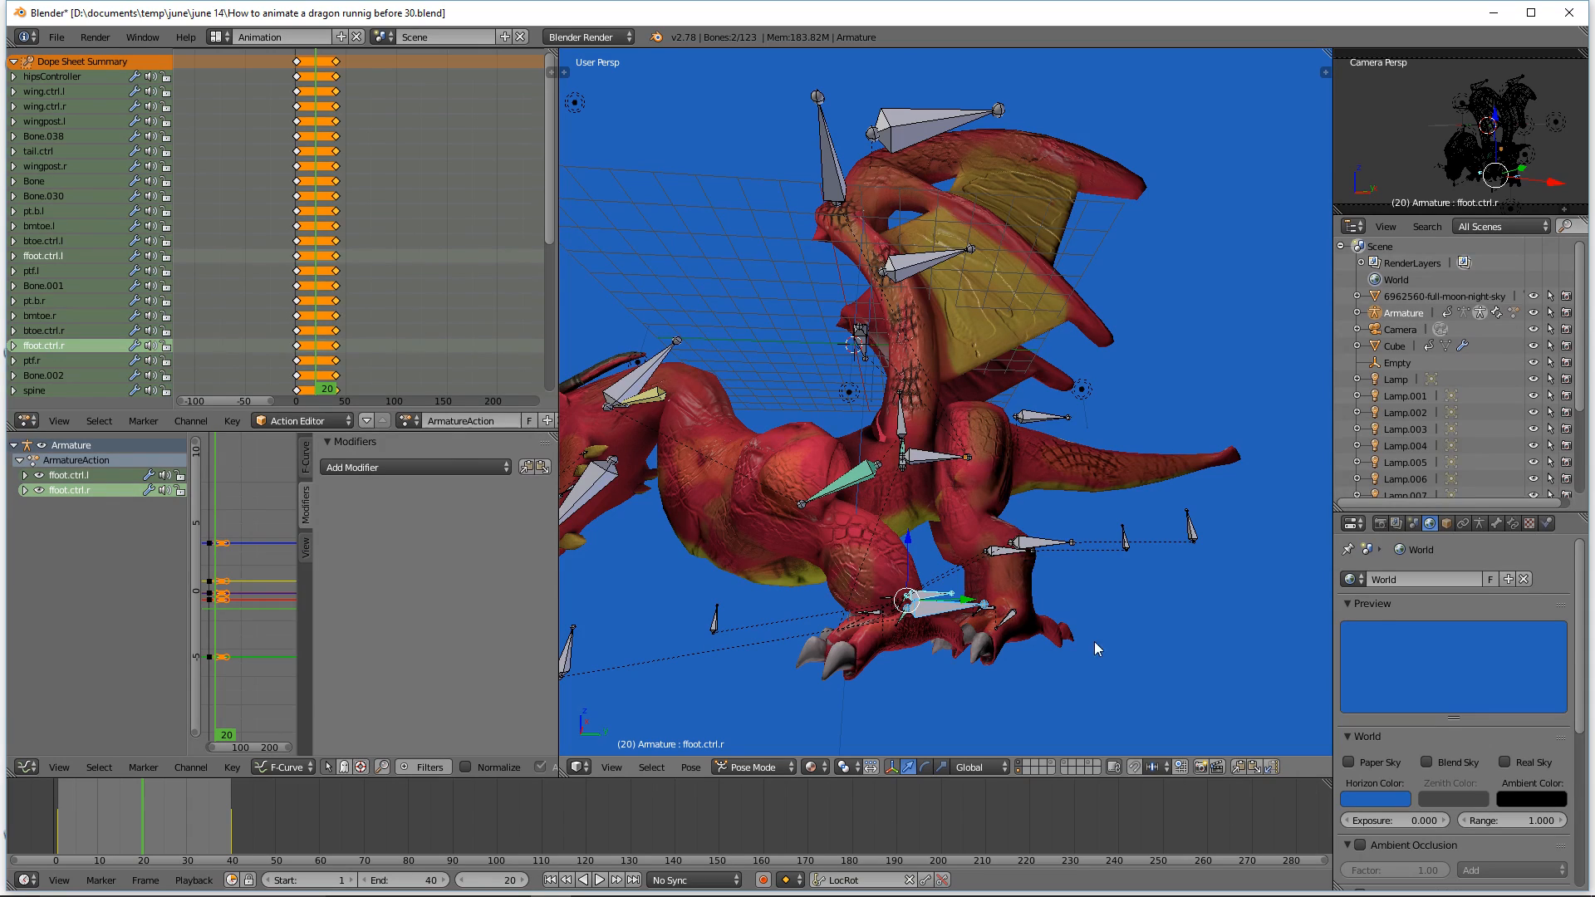
Step: Deselect everything, select the toe bones Bone.030 and Bone.001, and move them back toward the foot
key("a")
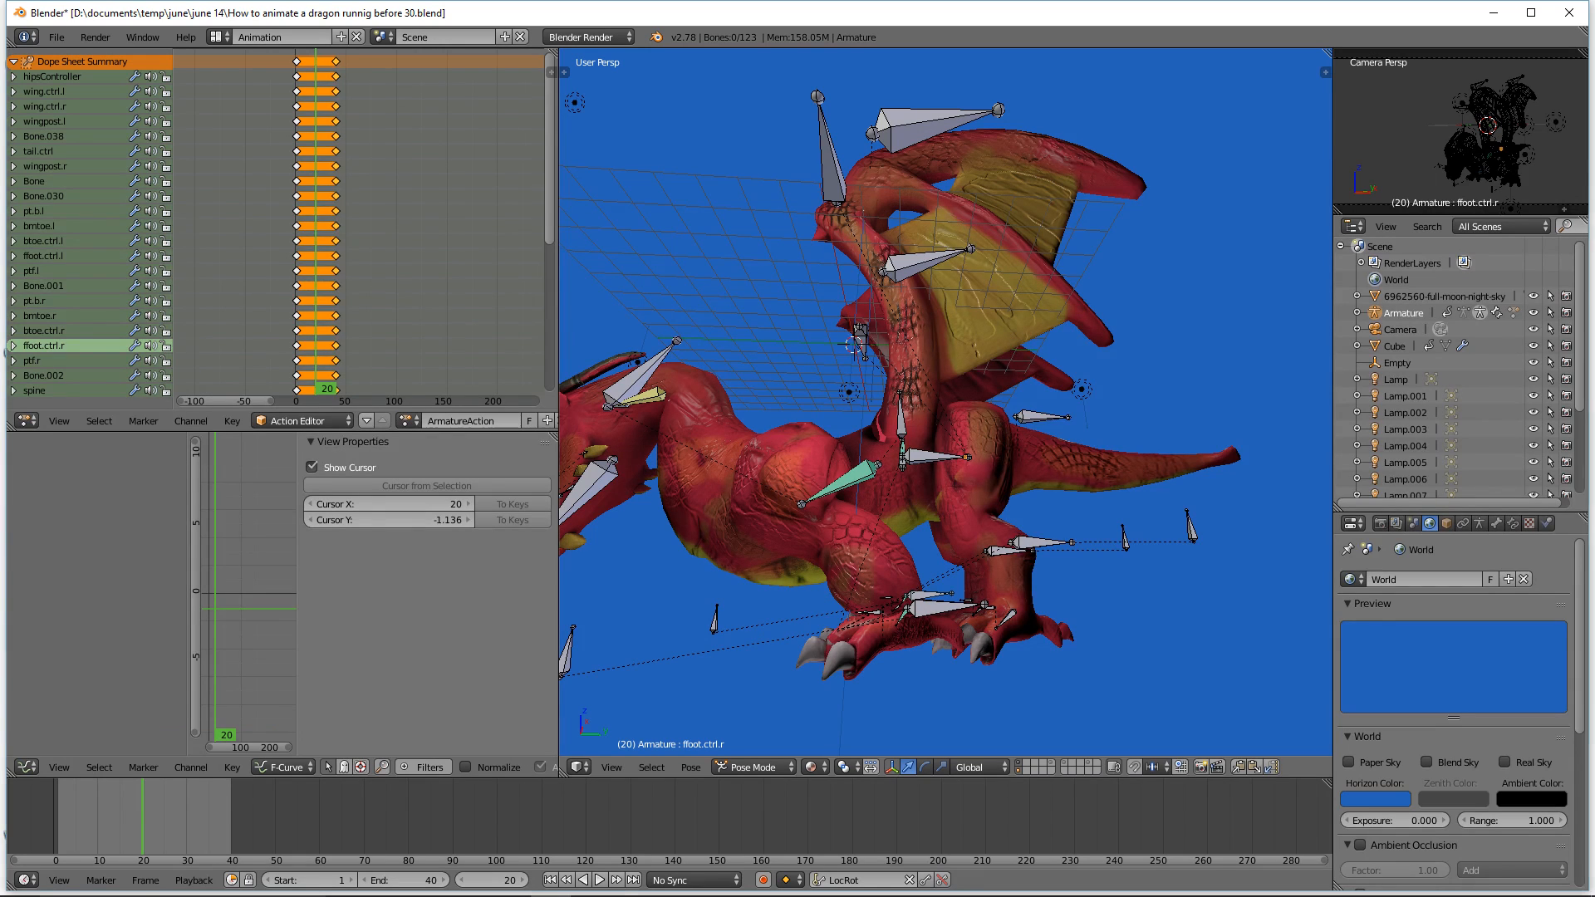
left_click(1140, 179)
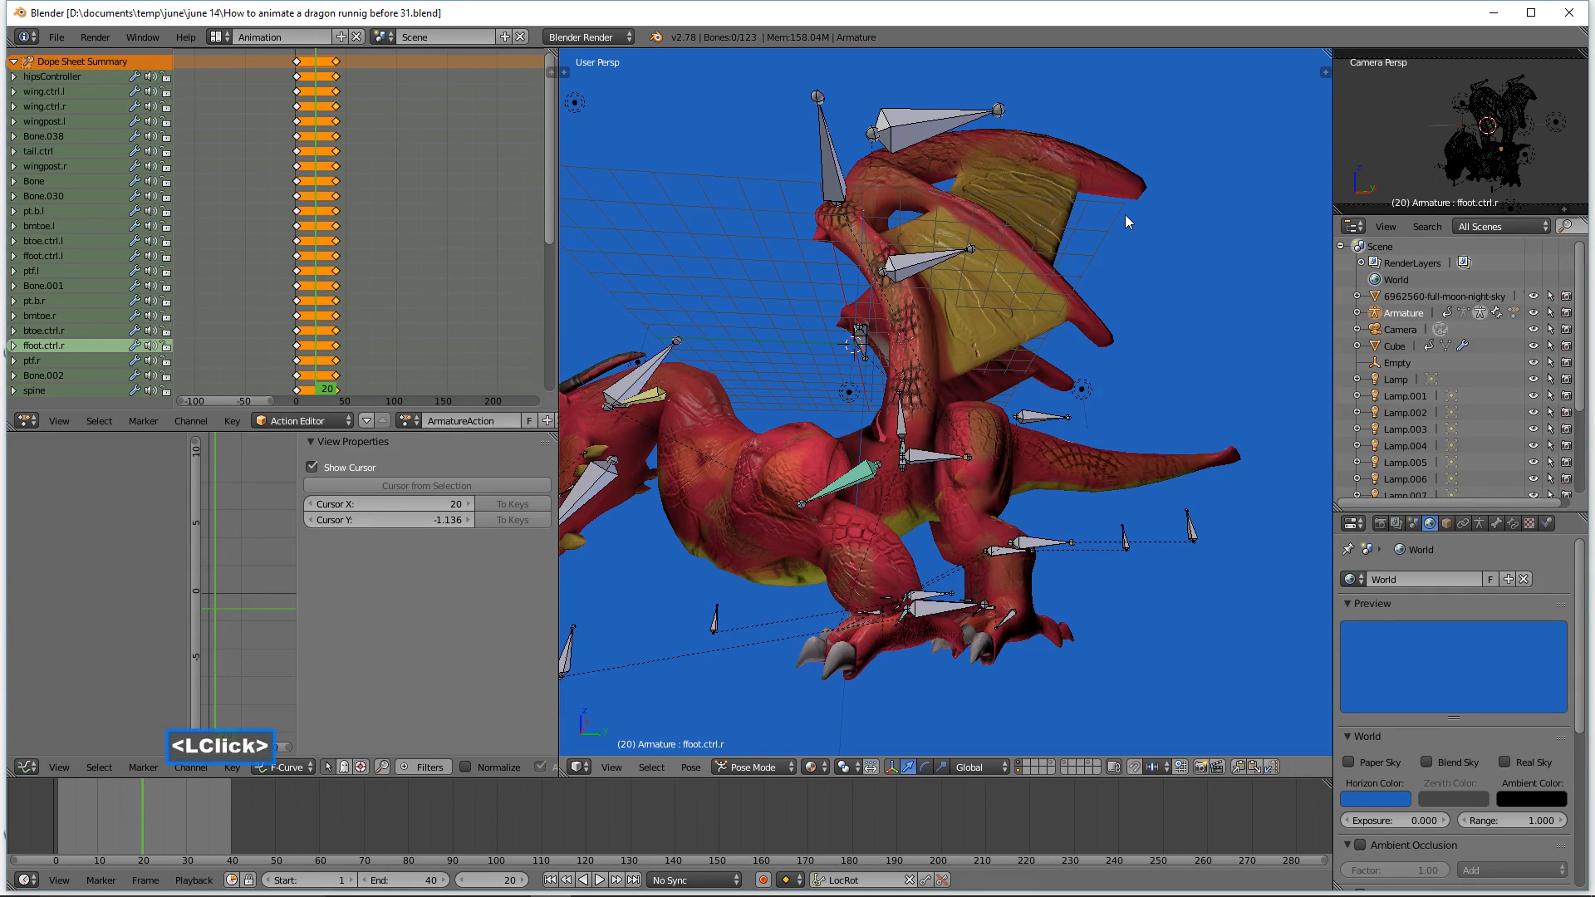
middle_click_drag(1093, 277, 1057, 321)
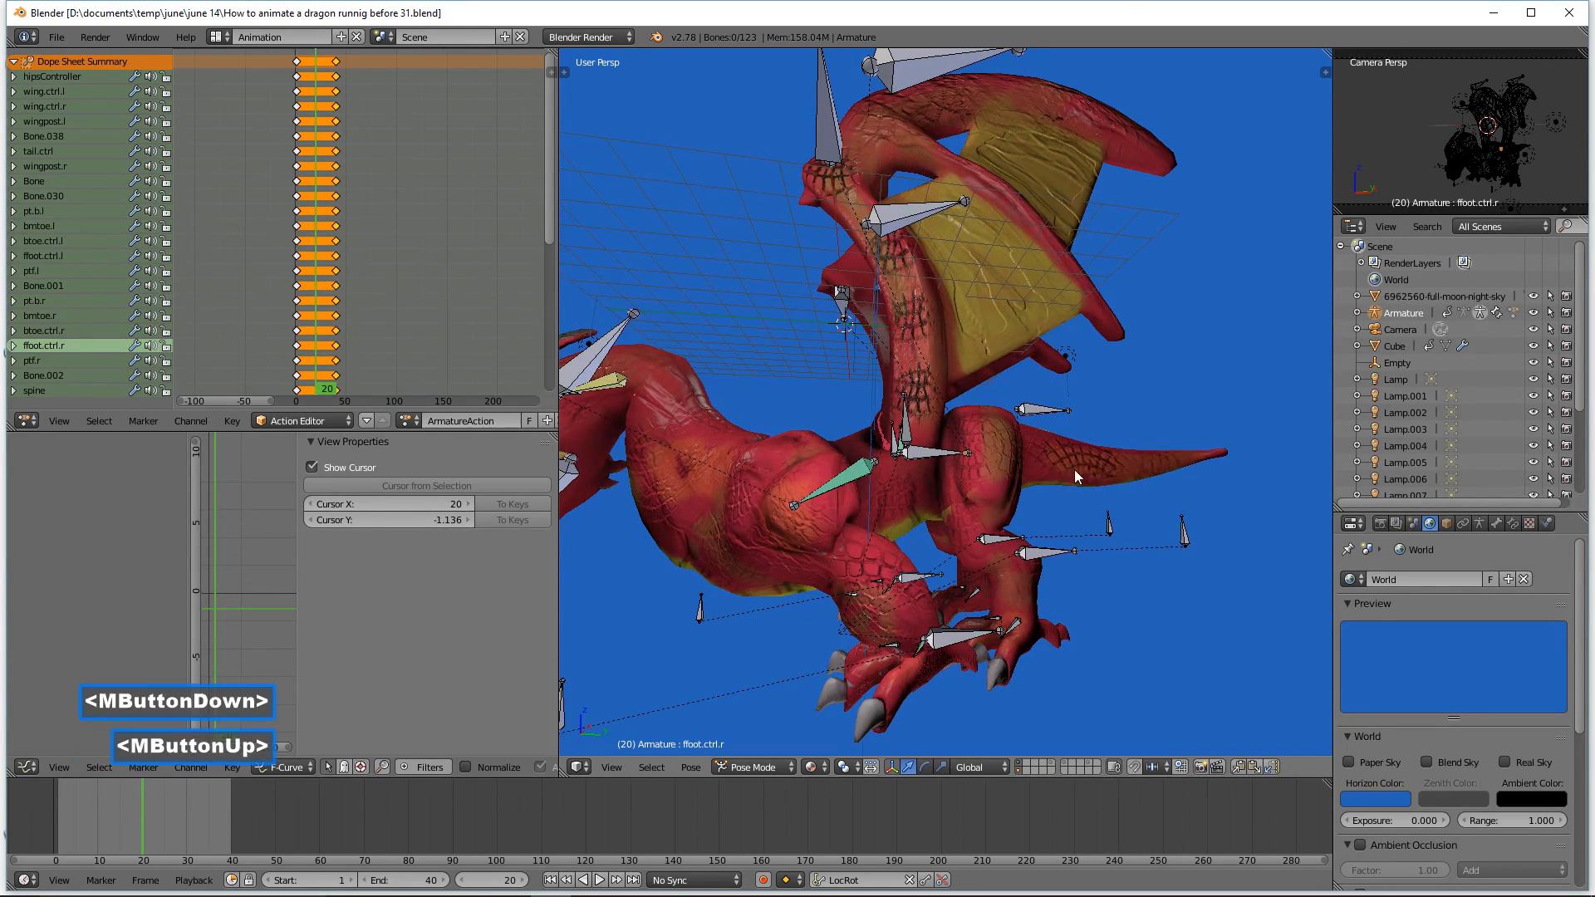
left_click(1052, 552)
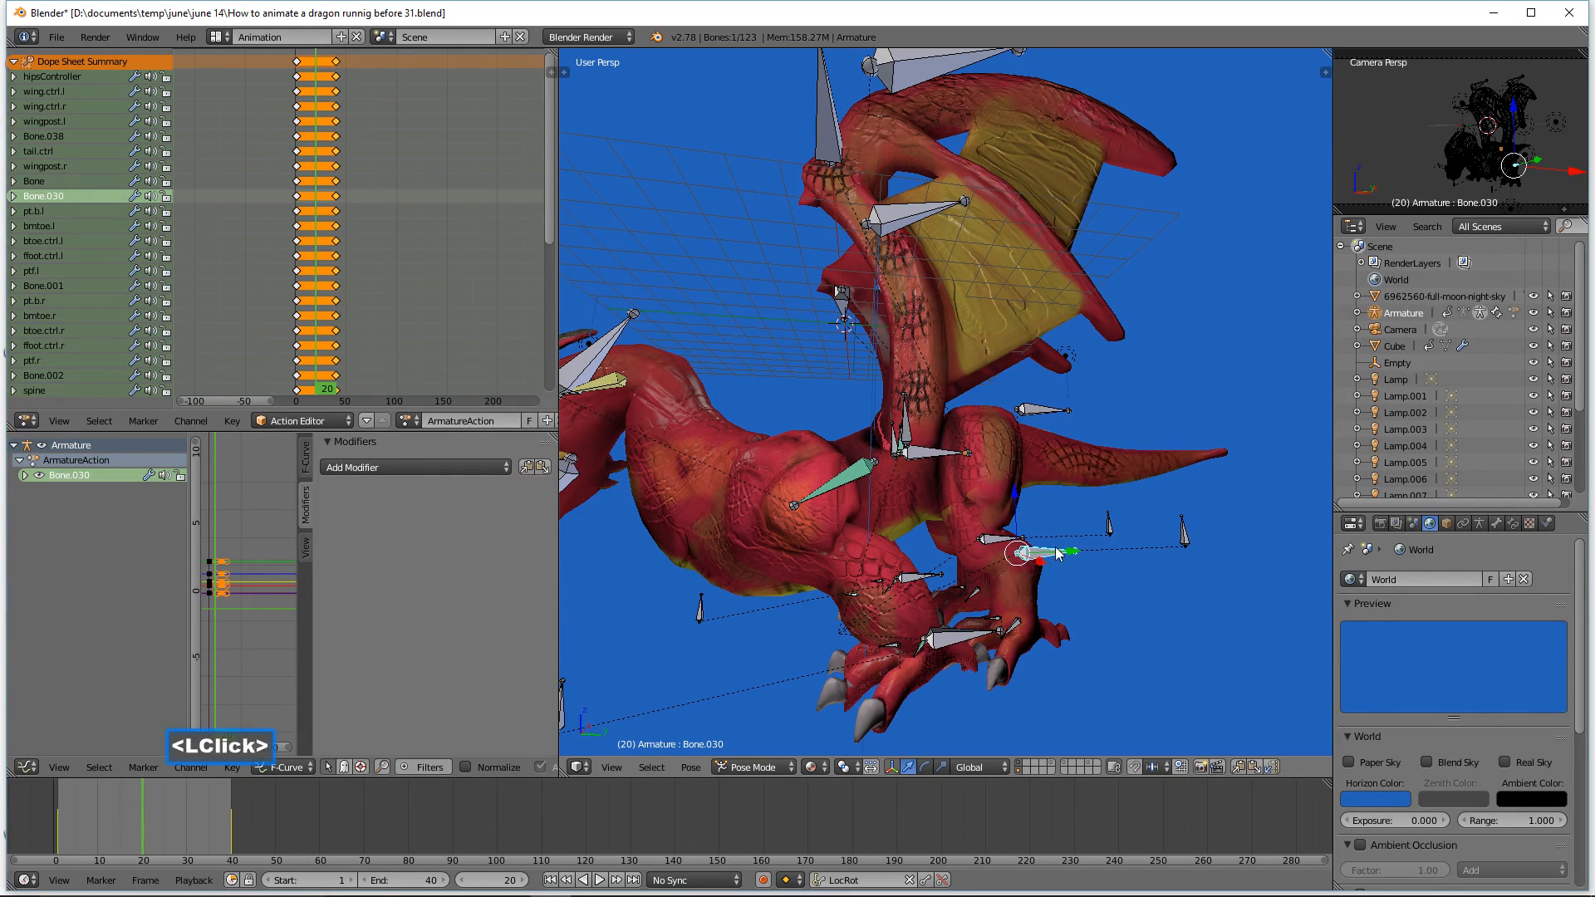
left_click(1002, 545, "shift")
middle_click_drag(1045, 497, 1085, 482)
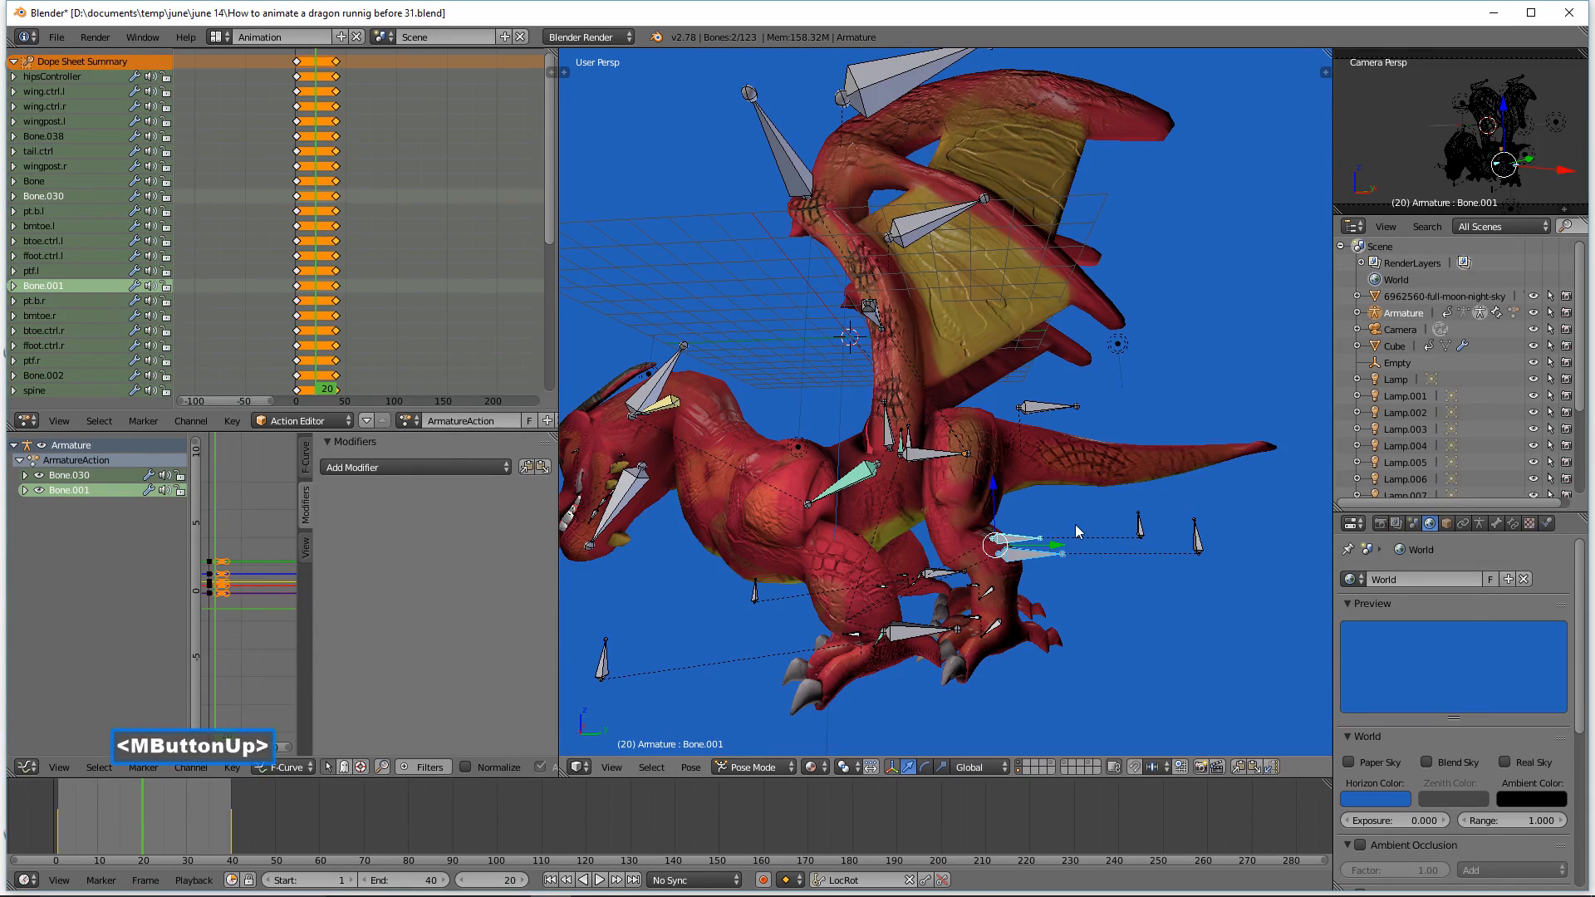
left_click_drag(1063, 545, 1011, 550)
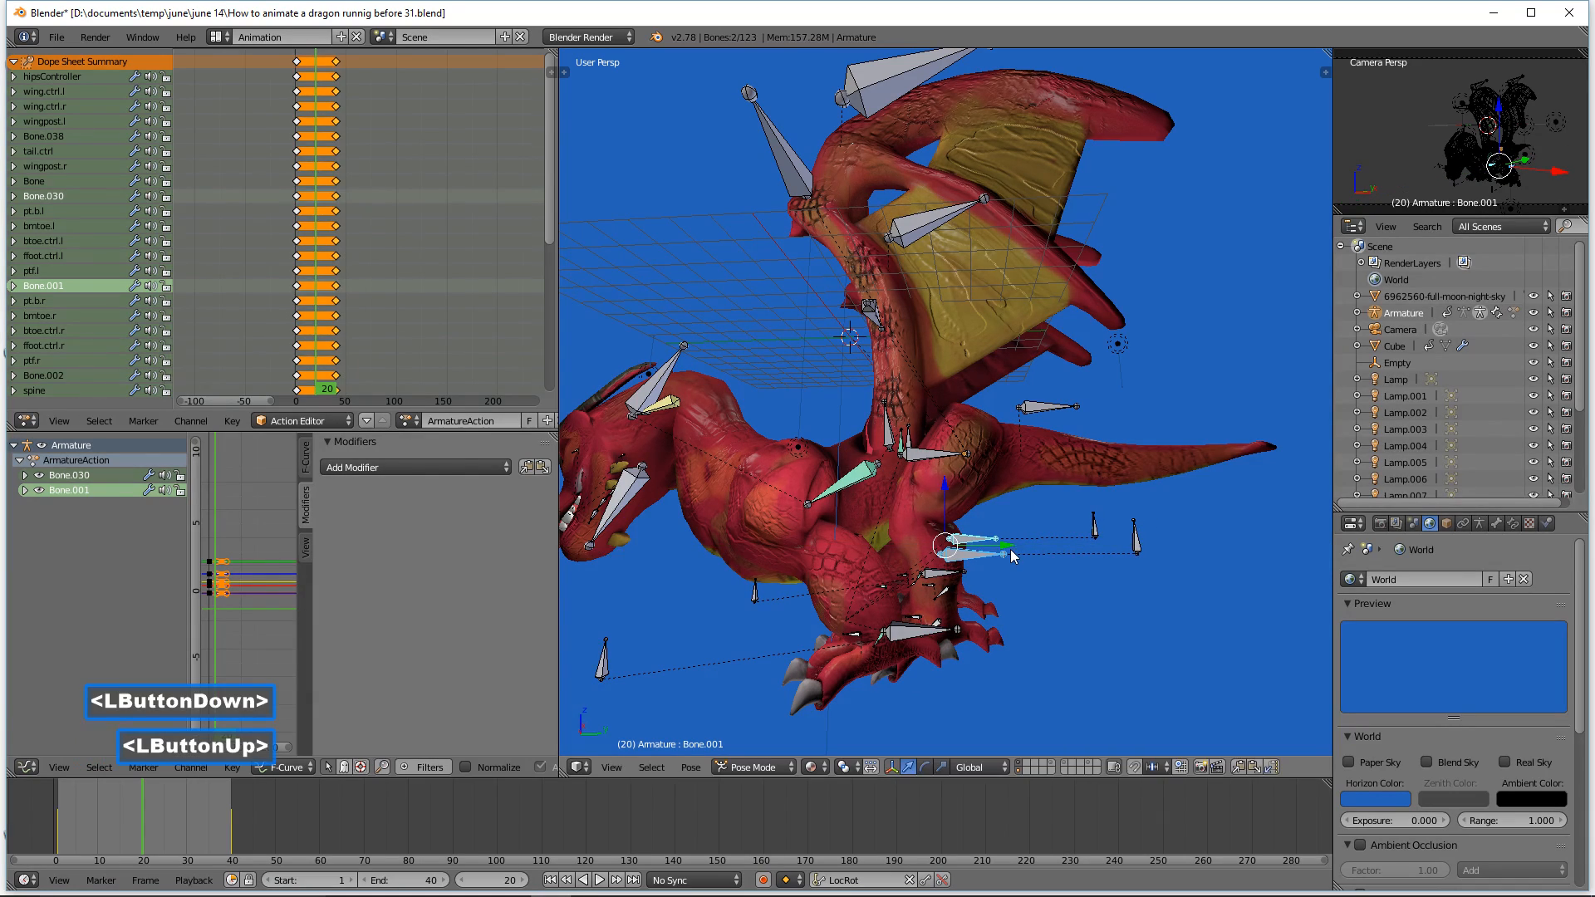
mouse_move(1010, 550)
middle_mouse_down()
mouse_move(1095, 476)
mouse_move(981, 499)
middle_mouse_up()
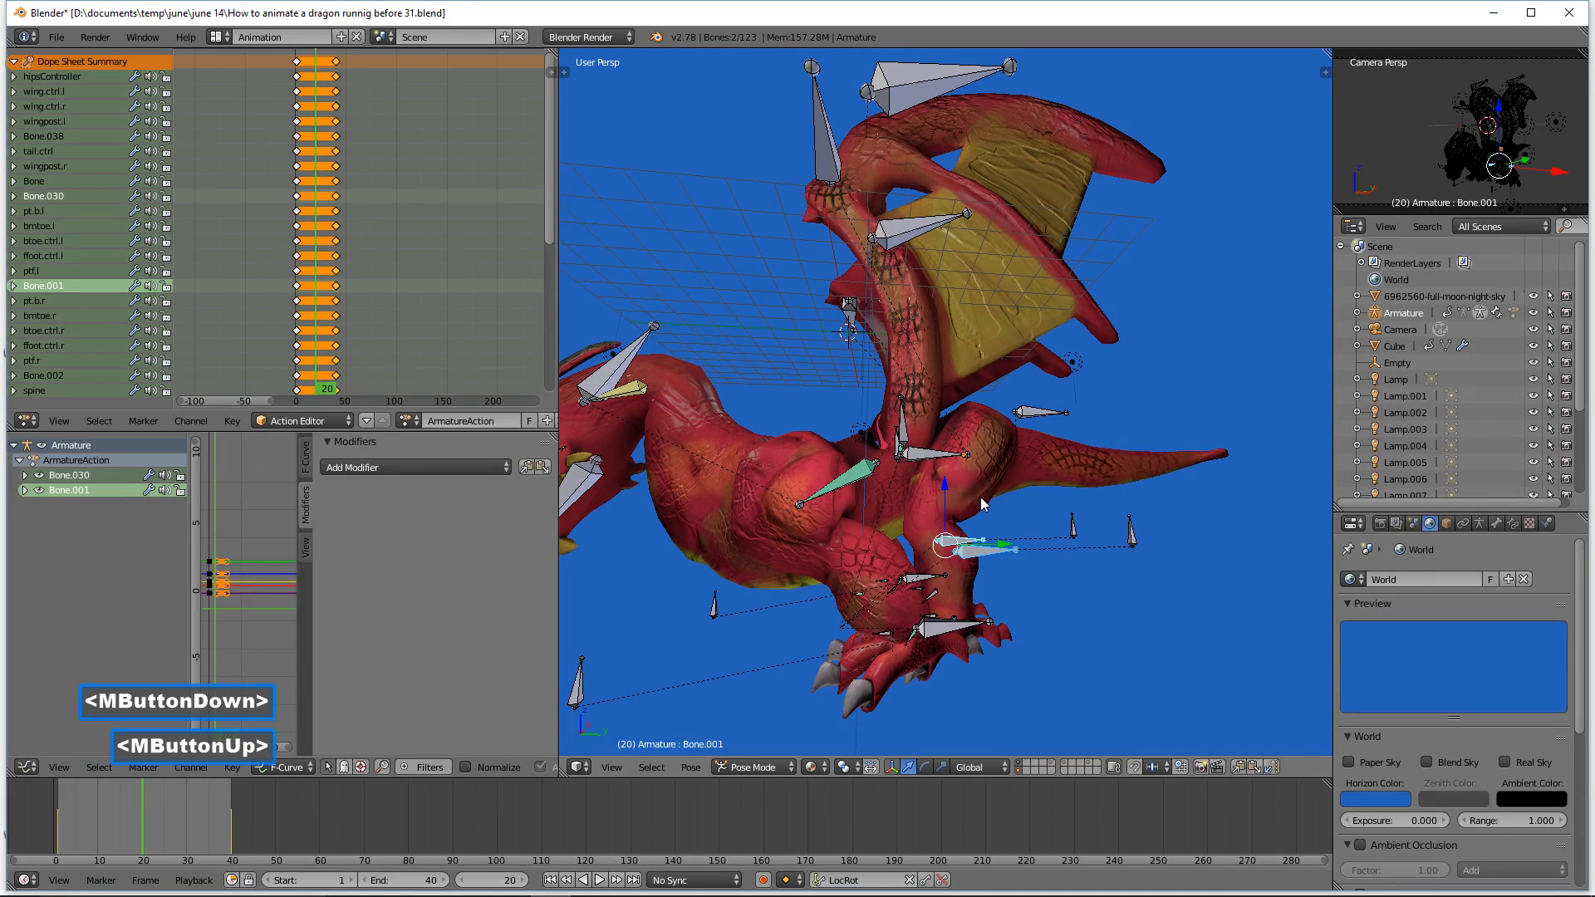
left_click_drag(1003, 538, 1001, 542)
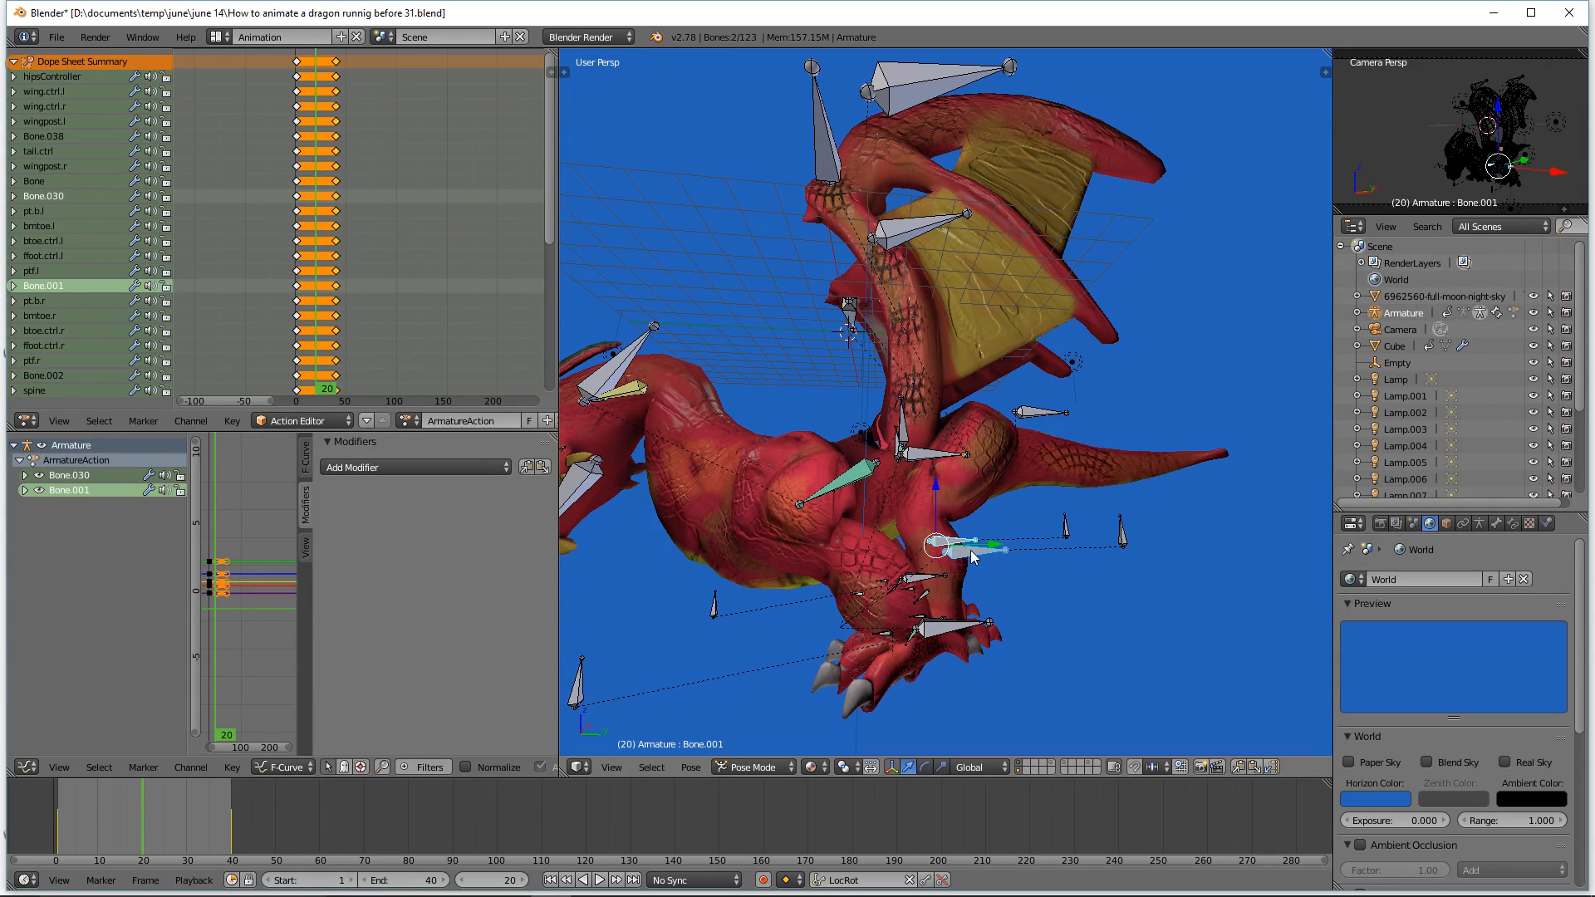
Step: Select the hips controller hipsController and rotate it about -15.5 degrees around the global X axis
left_click(924, 462, "shift")
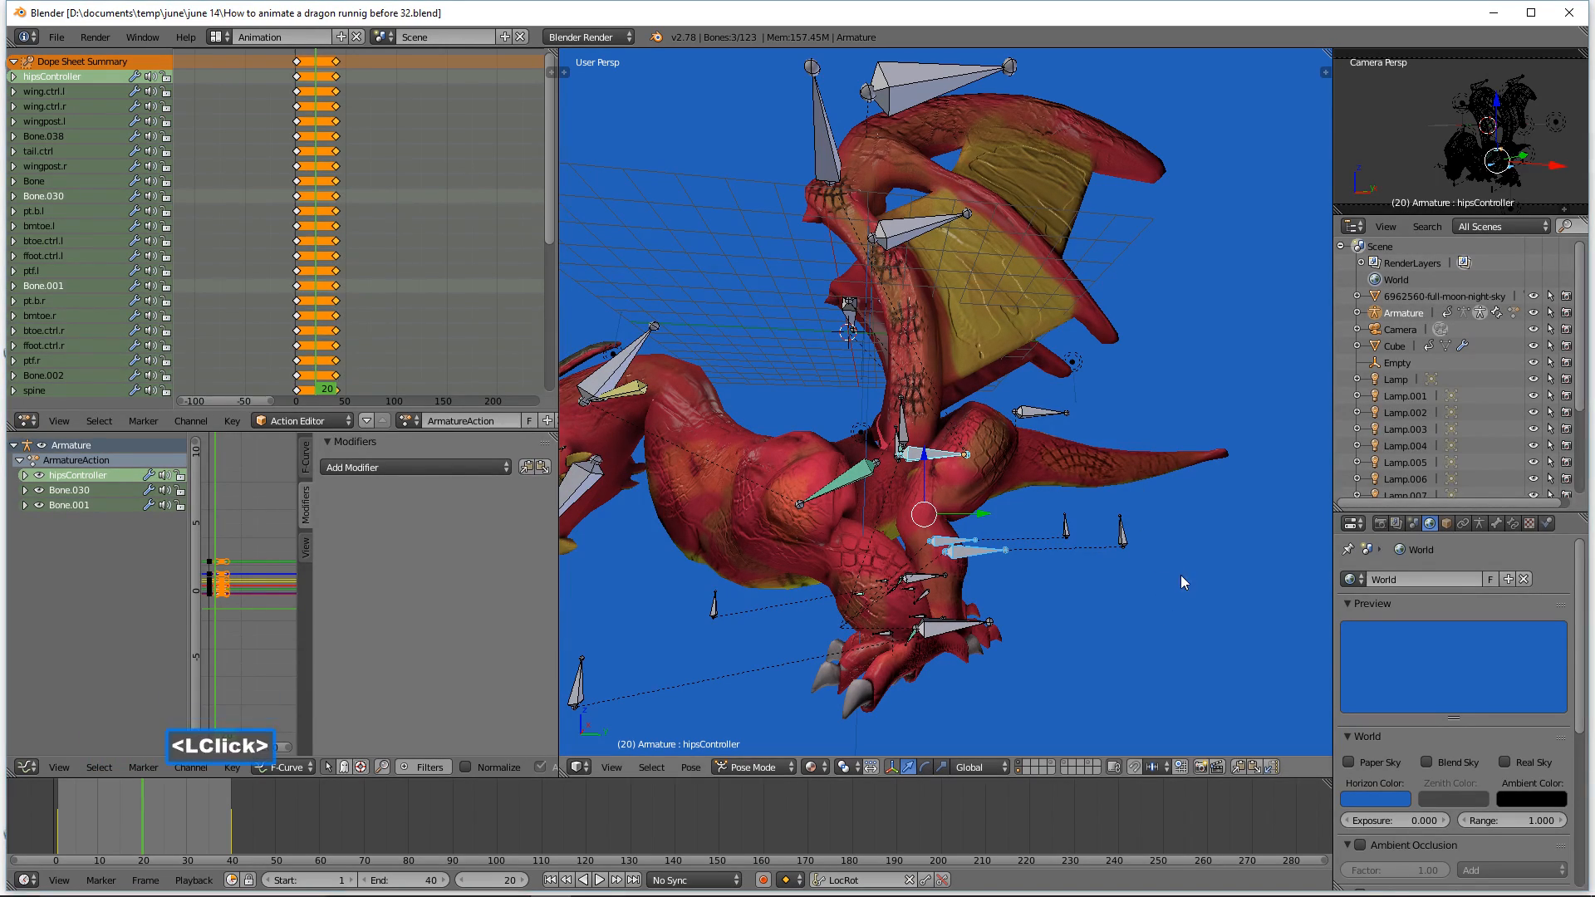
key("r")
key("x")
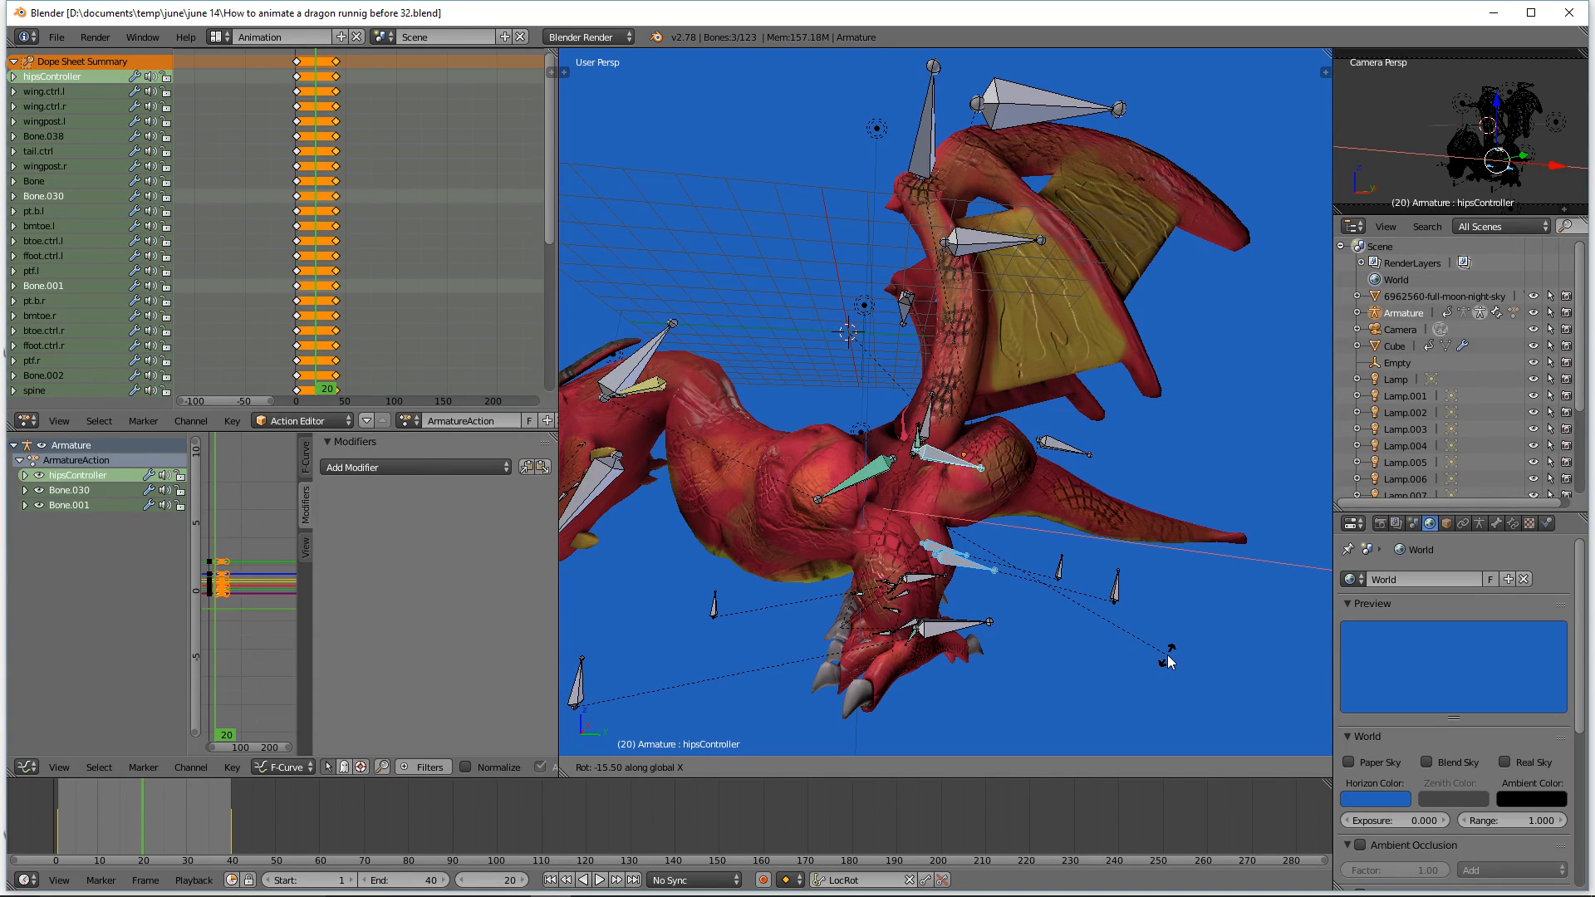
left_click(1168, 662)
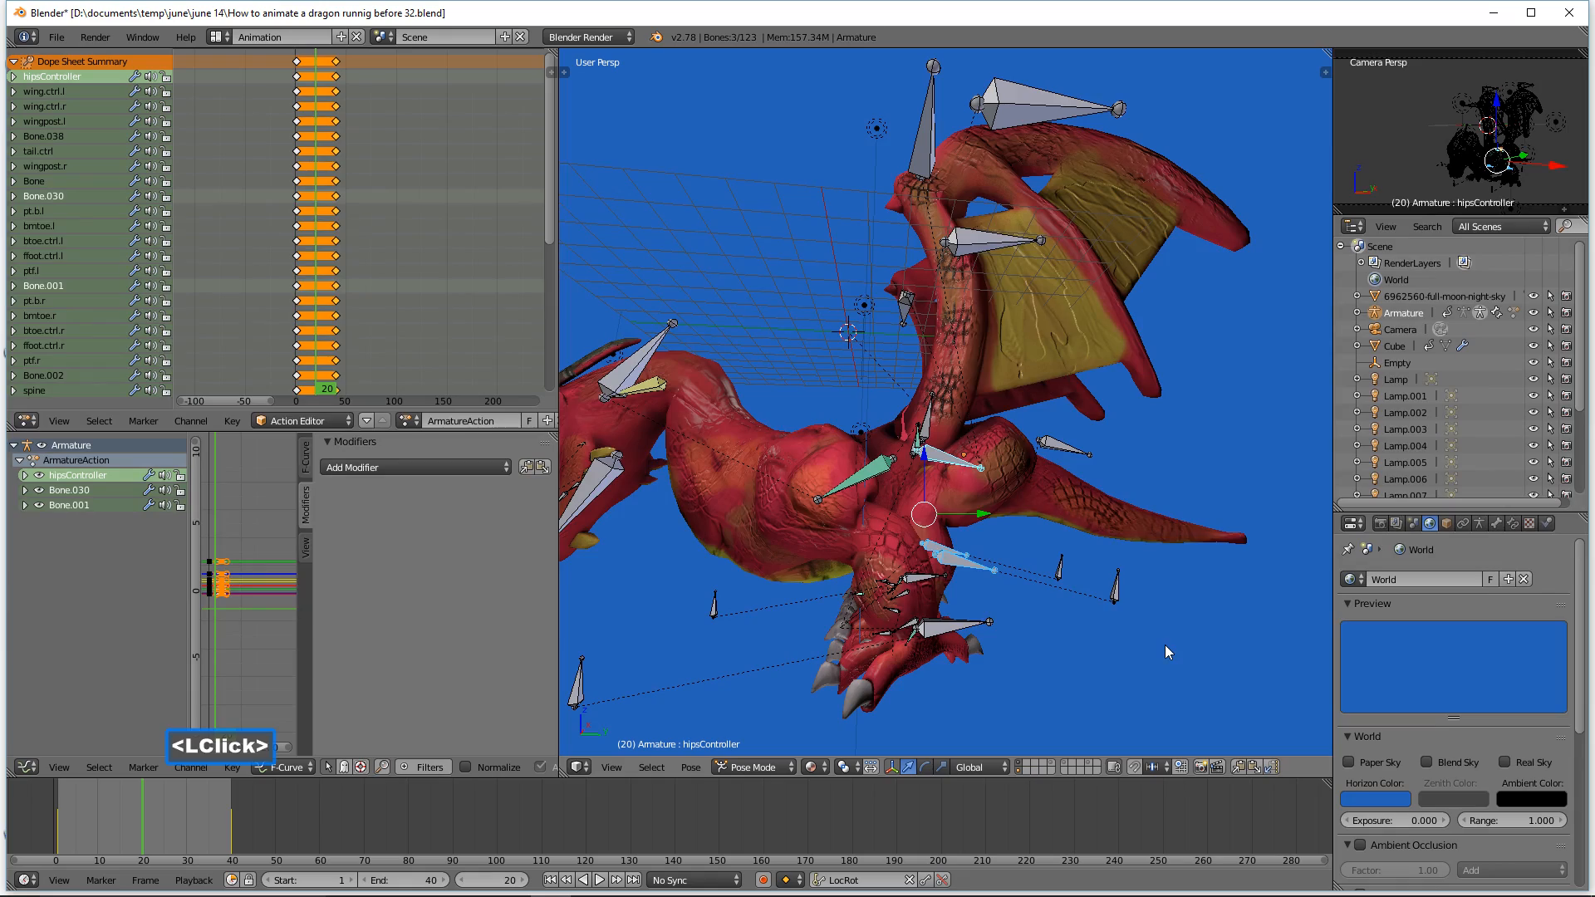
Step: Select the toe bones Bone.030 and Bone.001 in turn and nudge each slightly downward
middle_click_drag(1165, 645, 790, 623)
left_click(880, 586)
left_click_drag(838, 570, 837, 571)
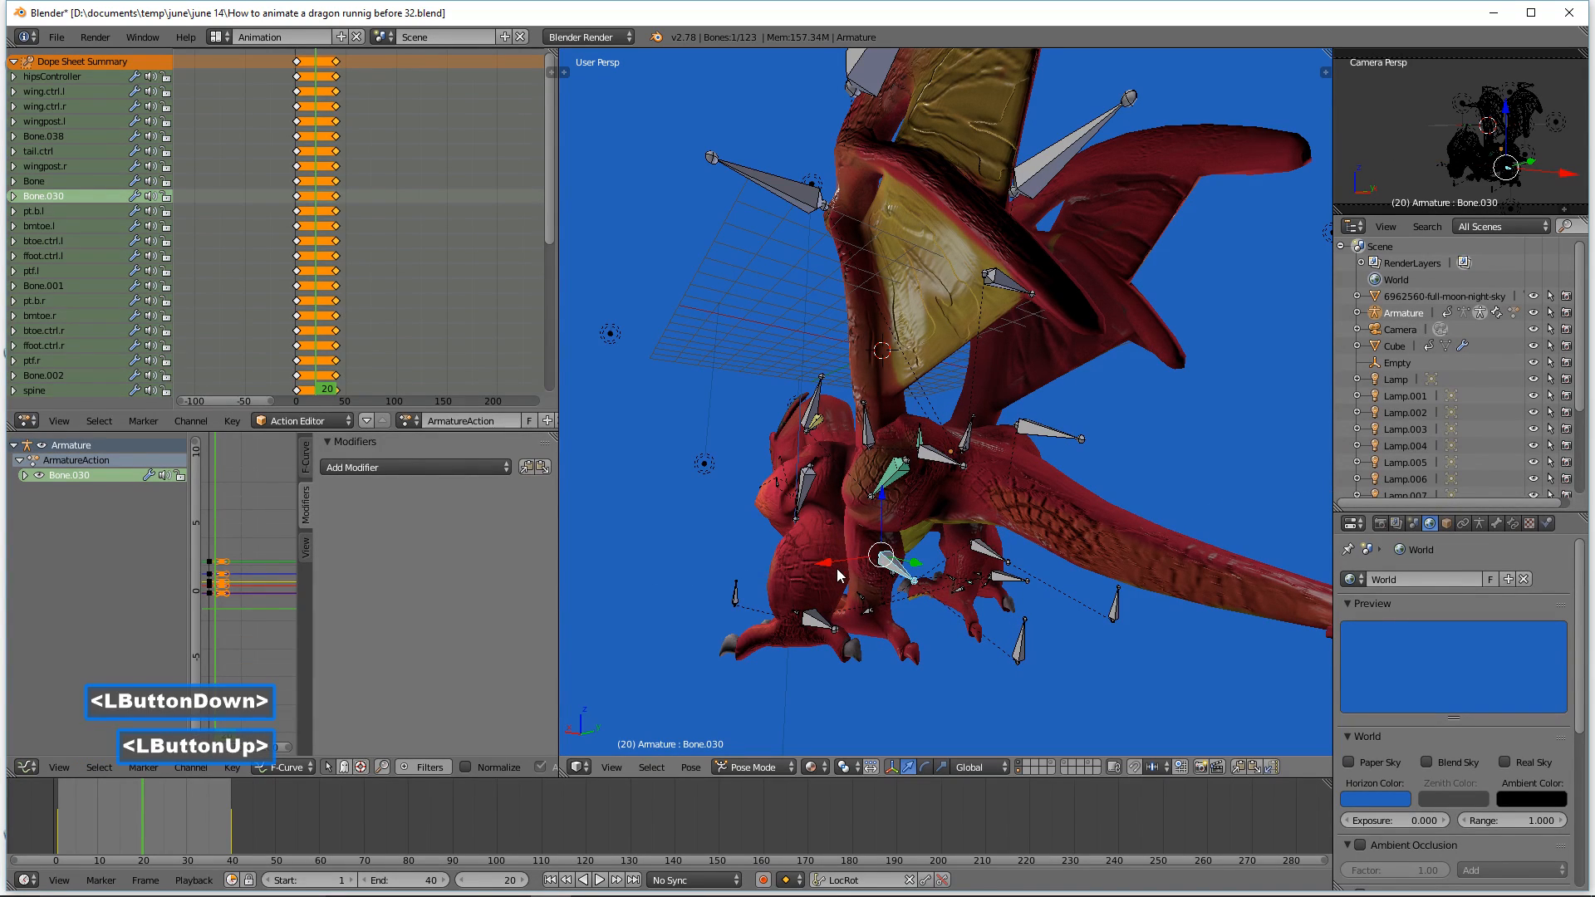
left_click(996, 555)
left_click_drag(945, 548, 937, 573)
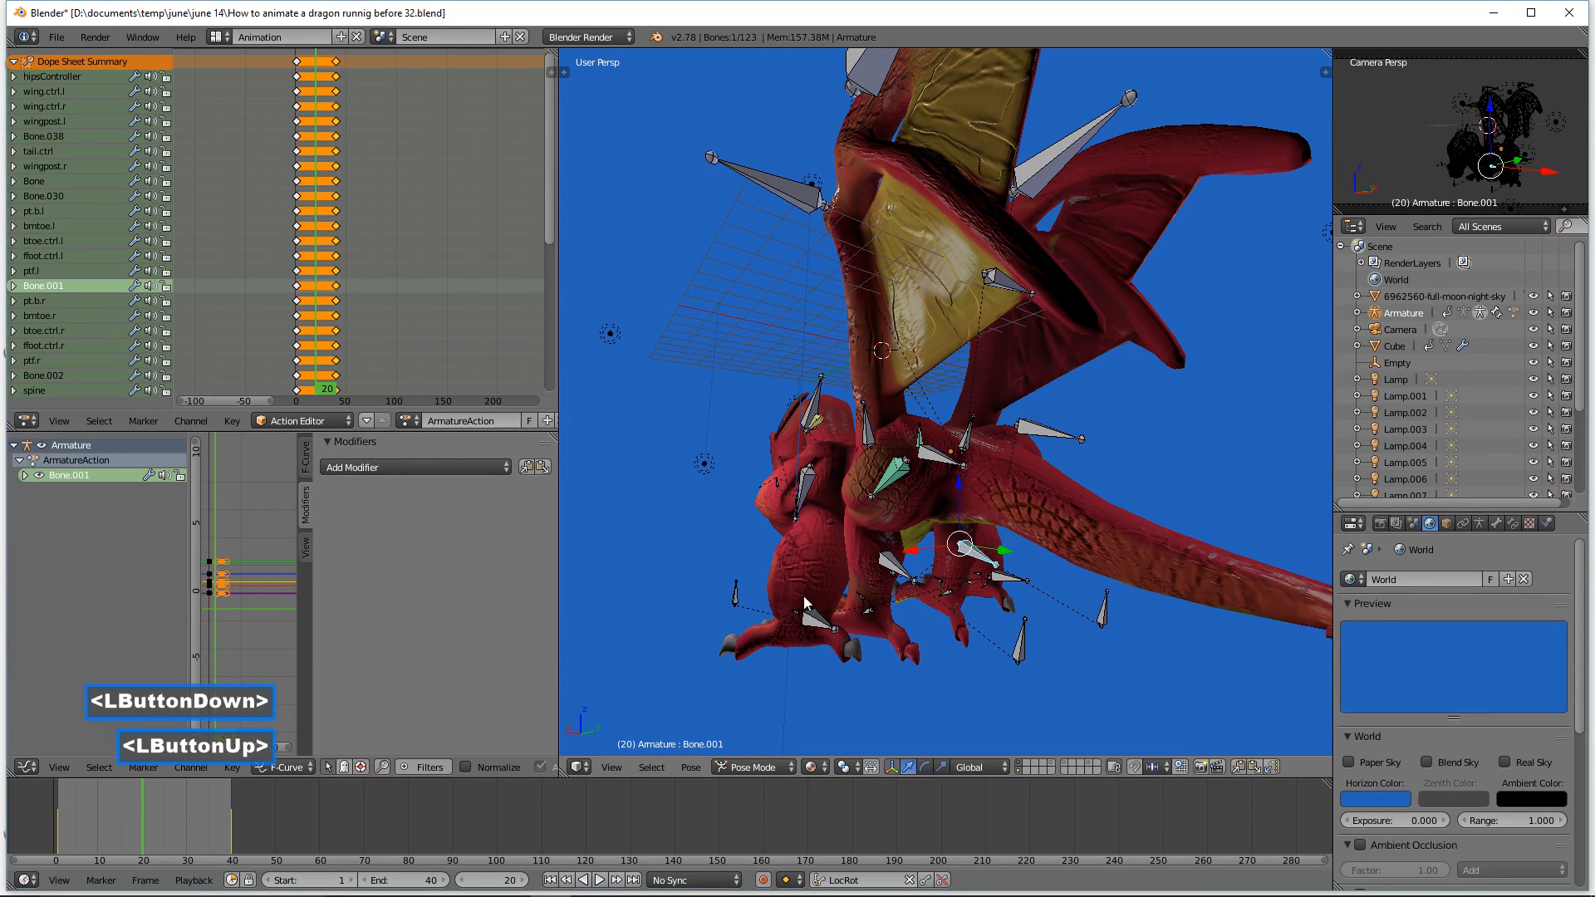
mouse_move(801, 585)
middle_mouse_down()
mouse_move(874, 626)
mouse_move(799, 610)
mouse_move(821, 596)
middle_mouse_up()
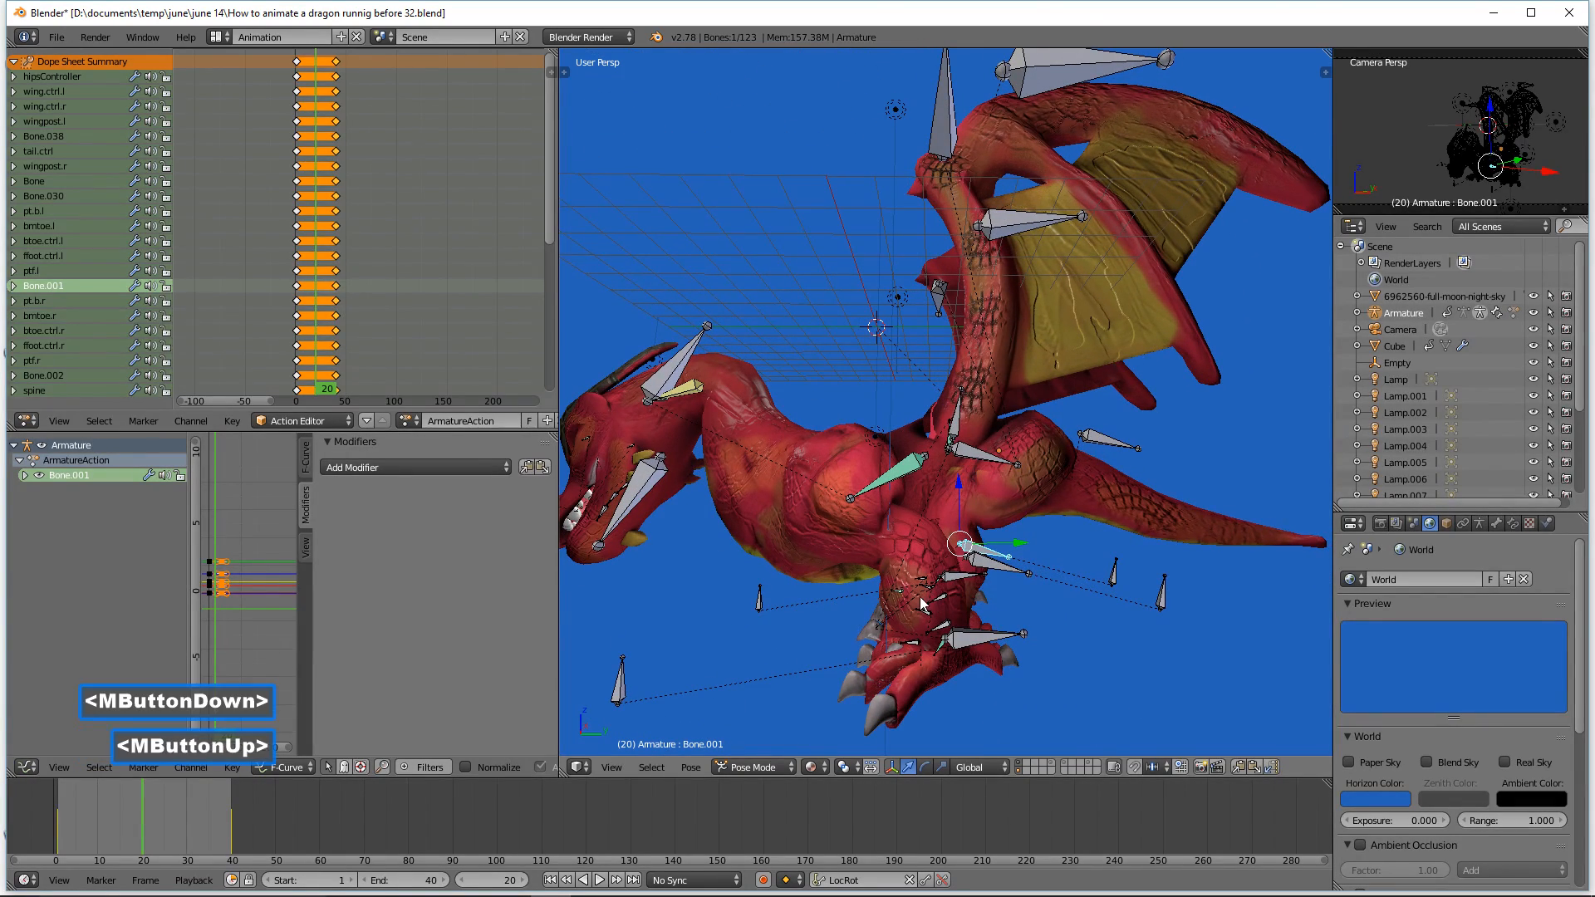
middle_click_drag(1124, 480, 1135, 512, "ctrl")
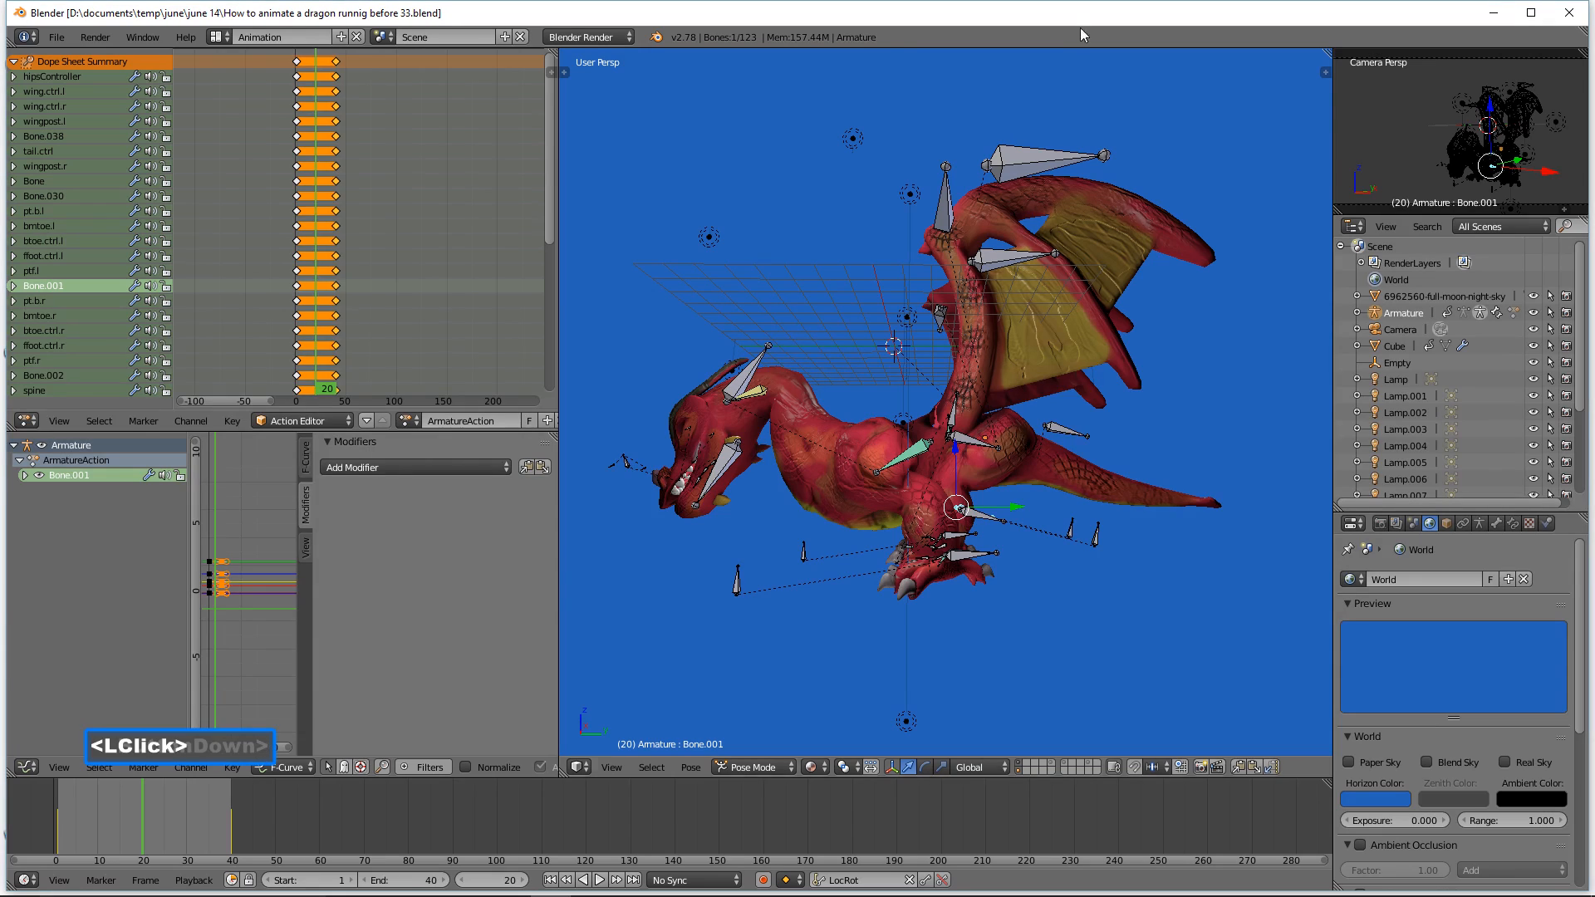
Step: Select the tail control tail.ctrl and rotate it slightly around the global X axis to lift the tail
left_click(1069, 430)
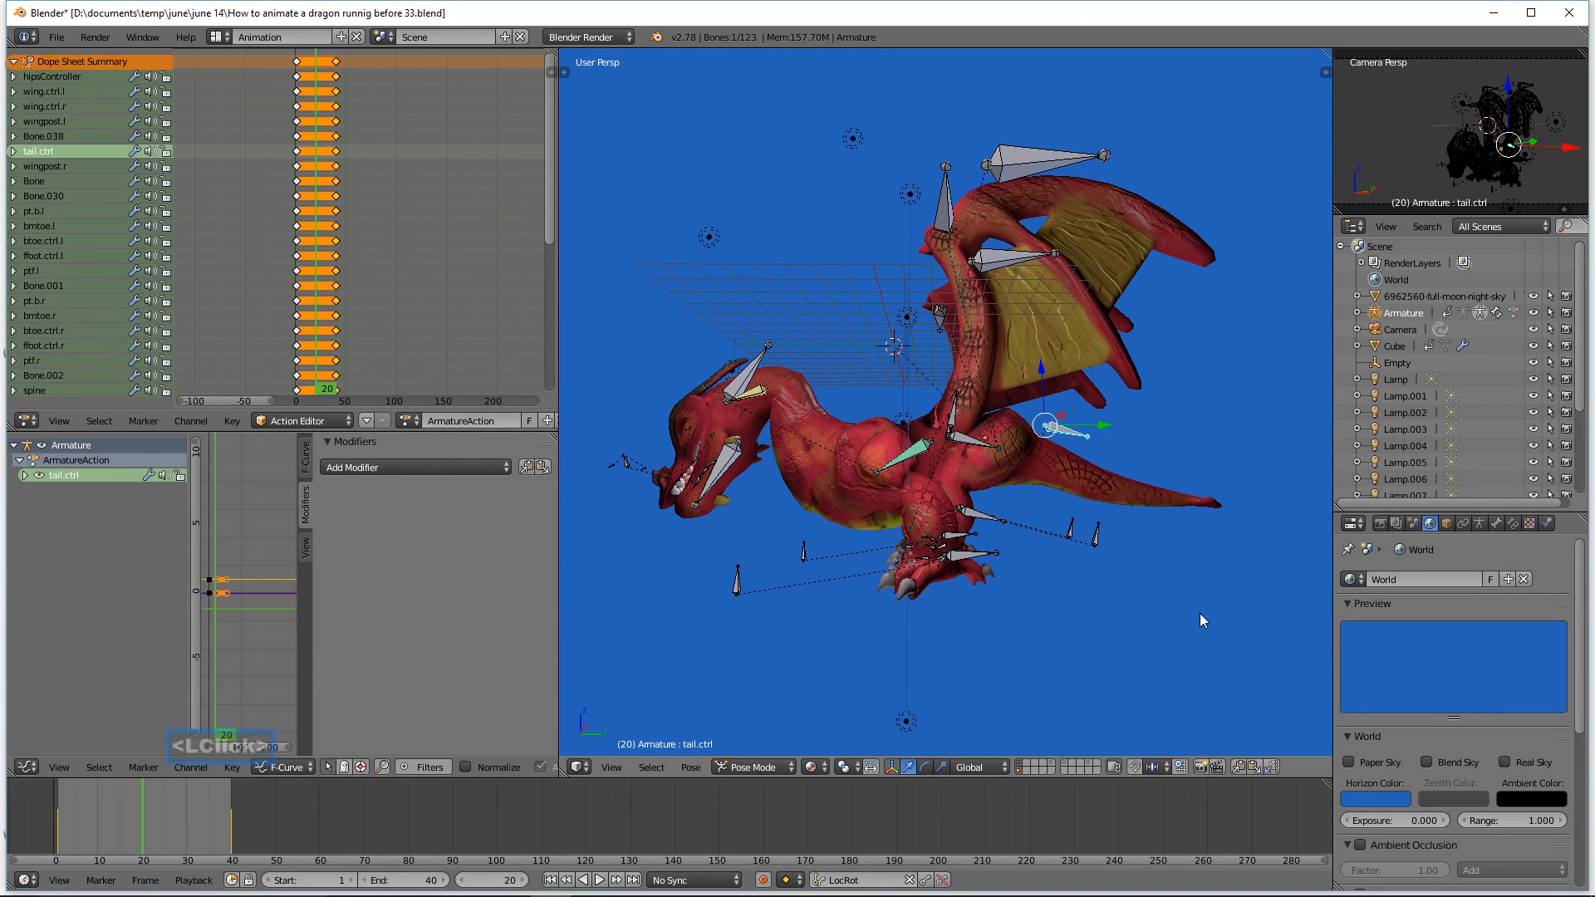
key("r")
key("x")
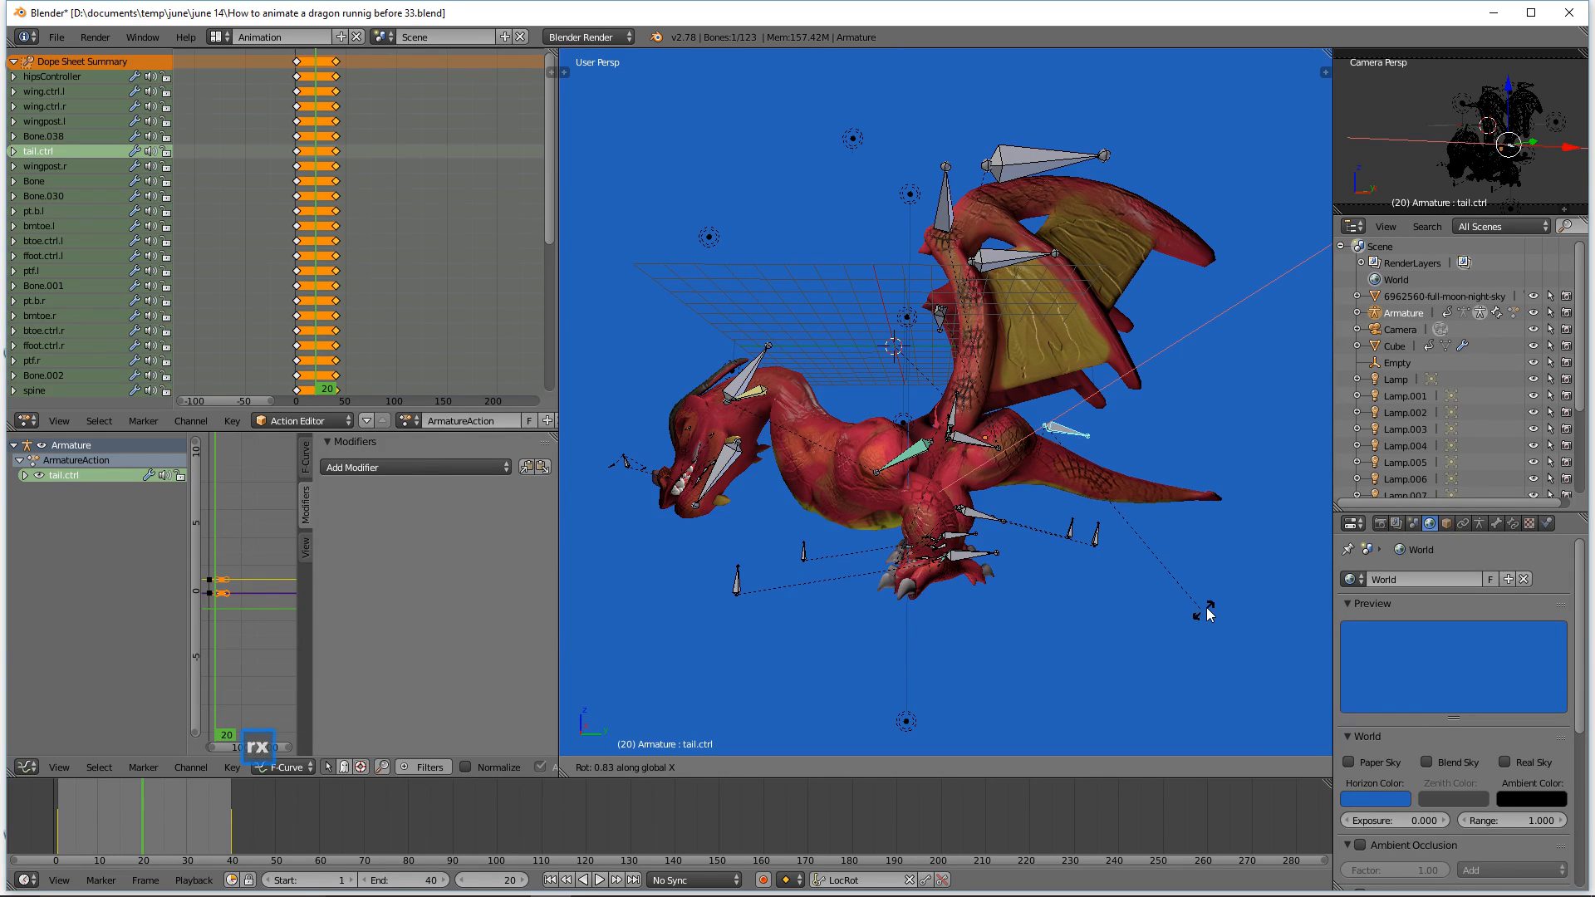
left_click(1217, 568)
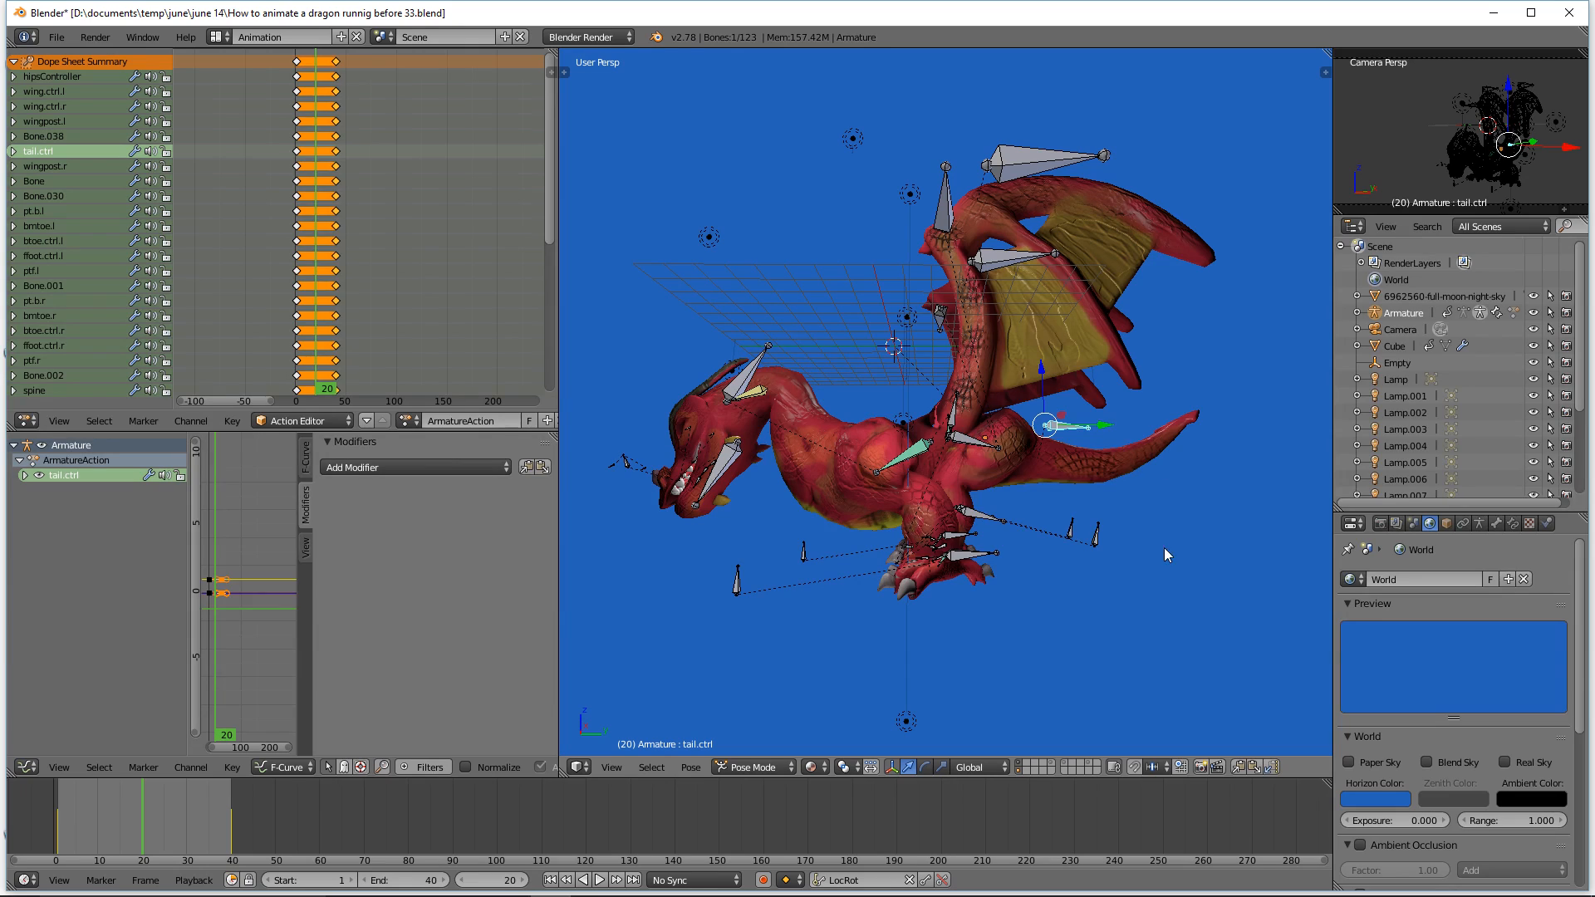
Step: Deselect everything, select the head control head.ctrl and rotate it around the global X axis
key("a")
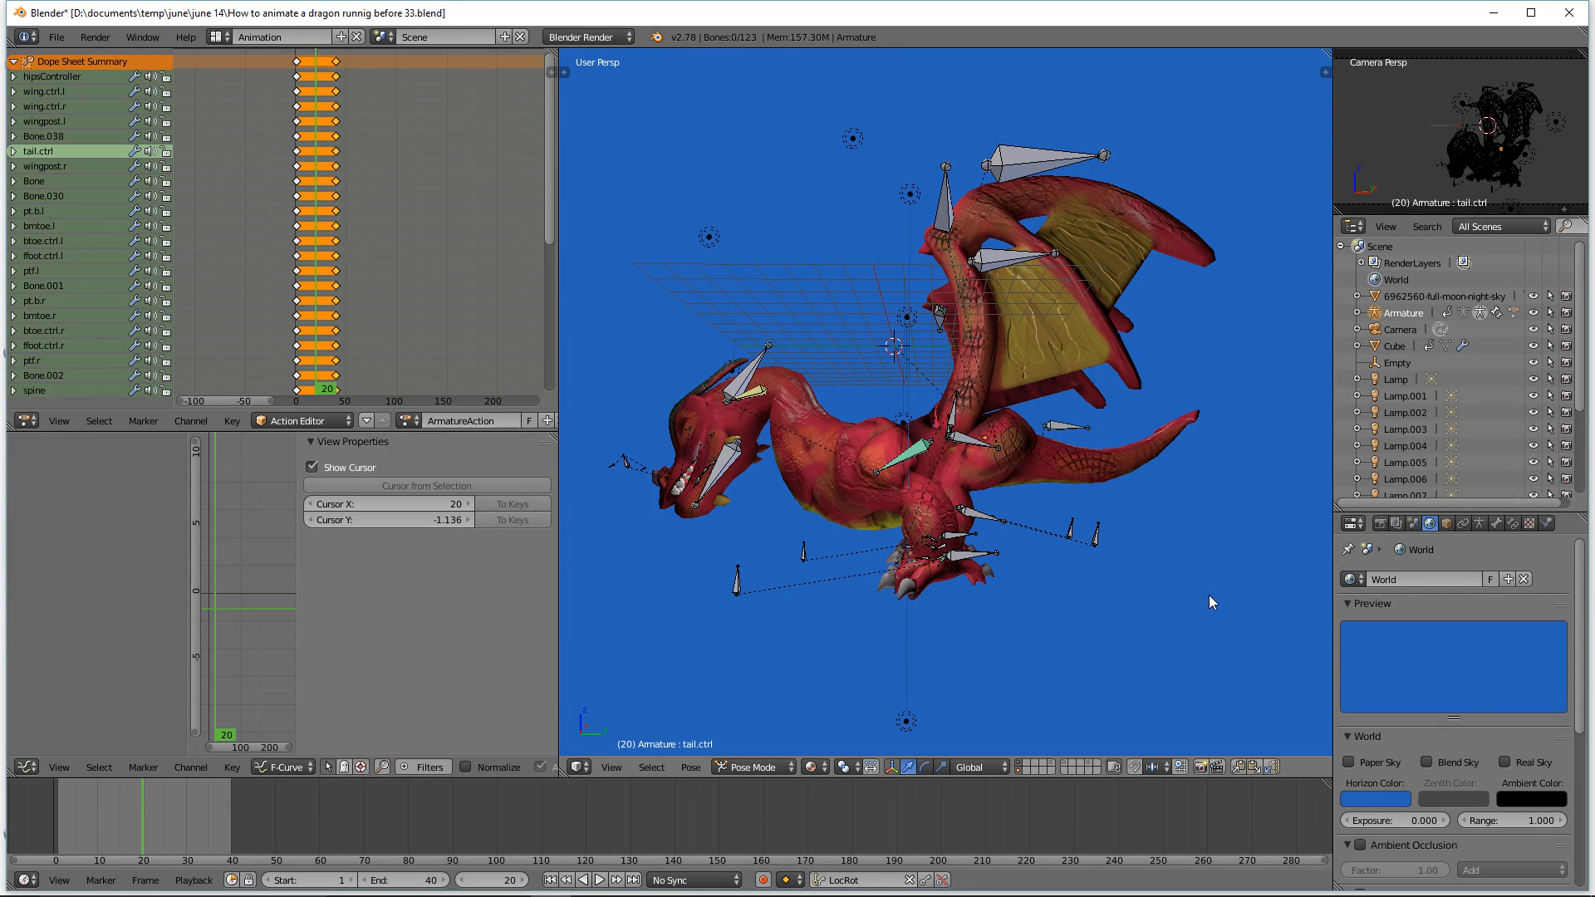
left_click(1095, 611)
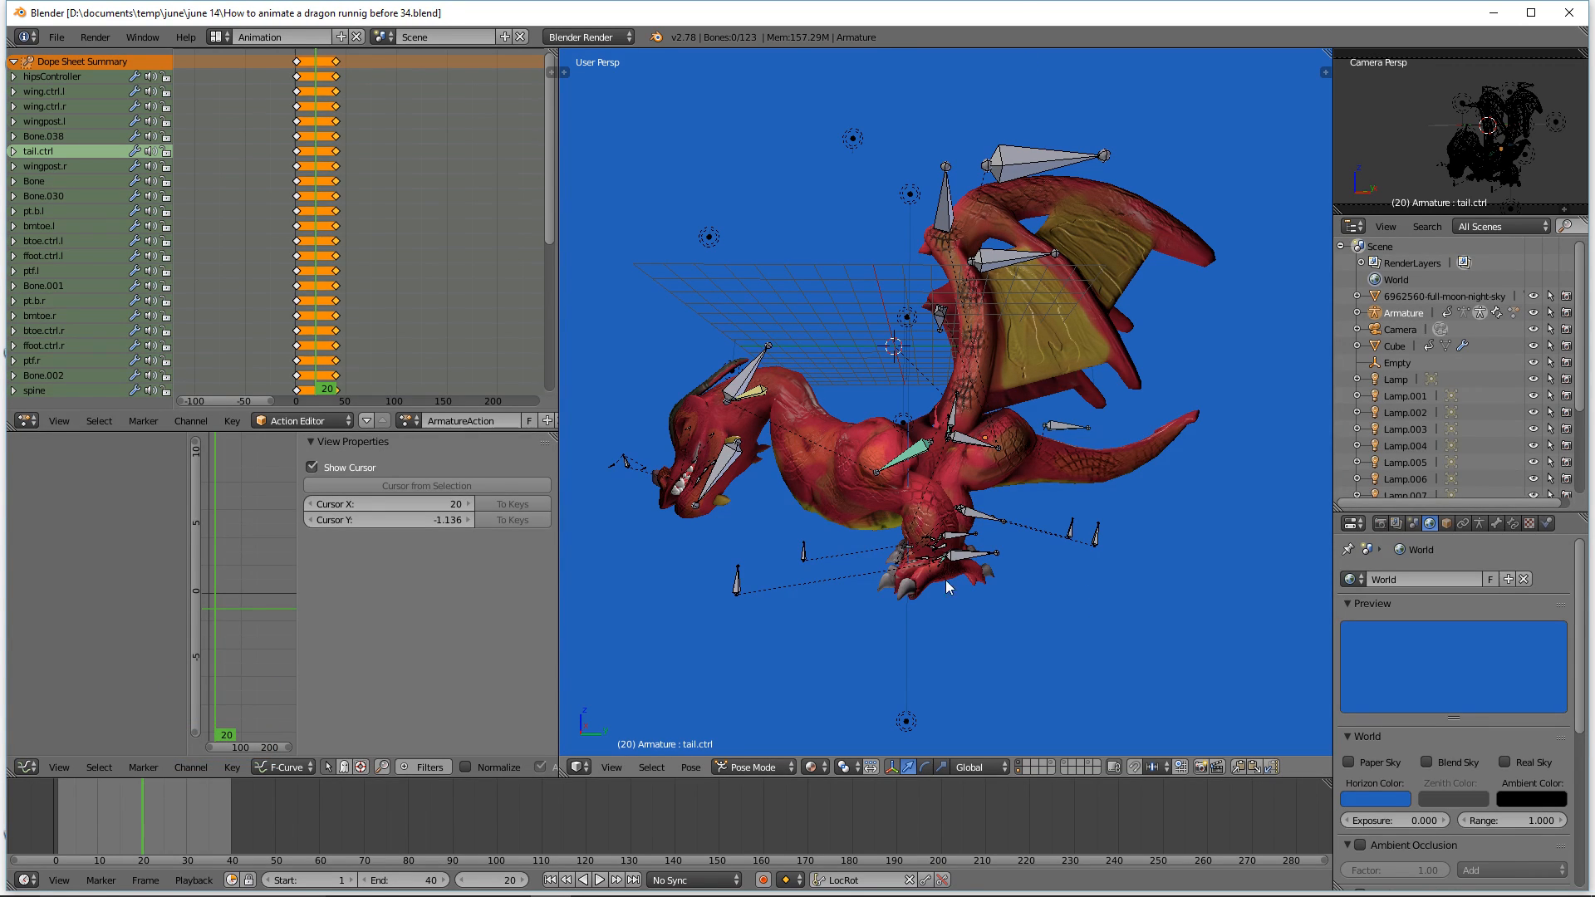
left_click(751, 383)
middle_click_drag(863, 474, 875, 486)
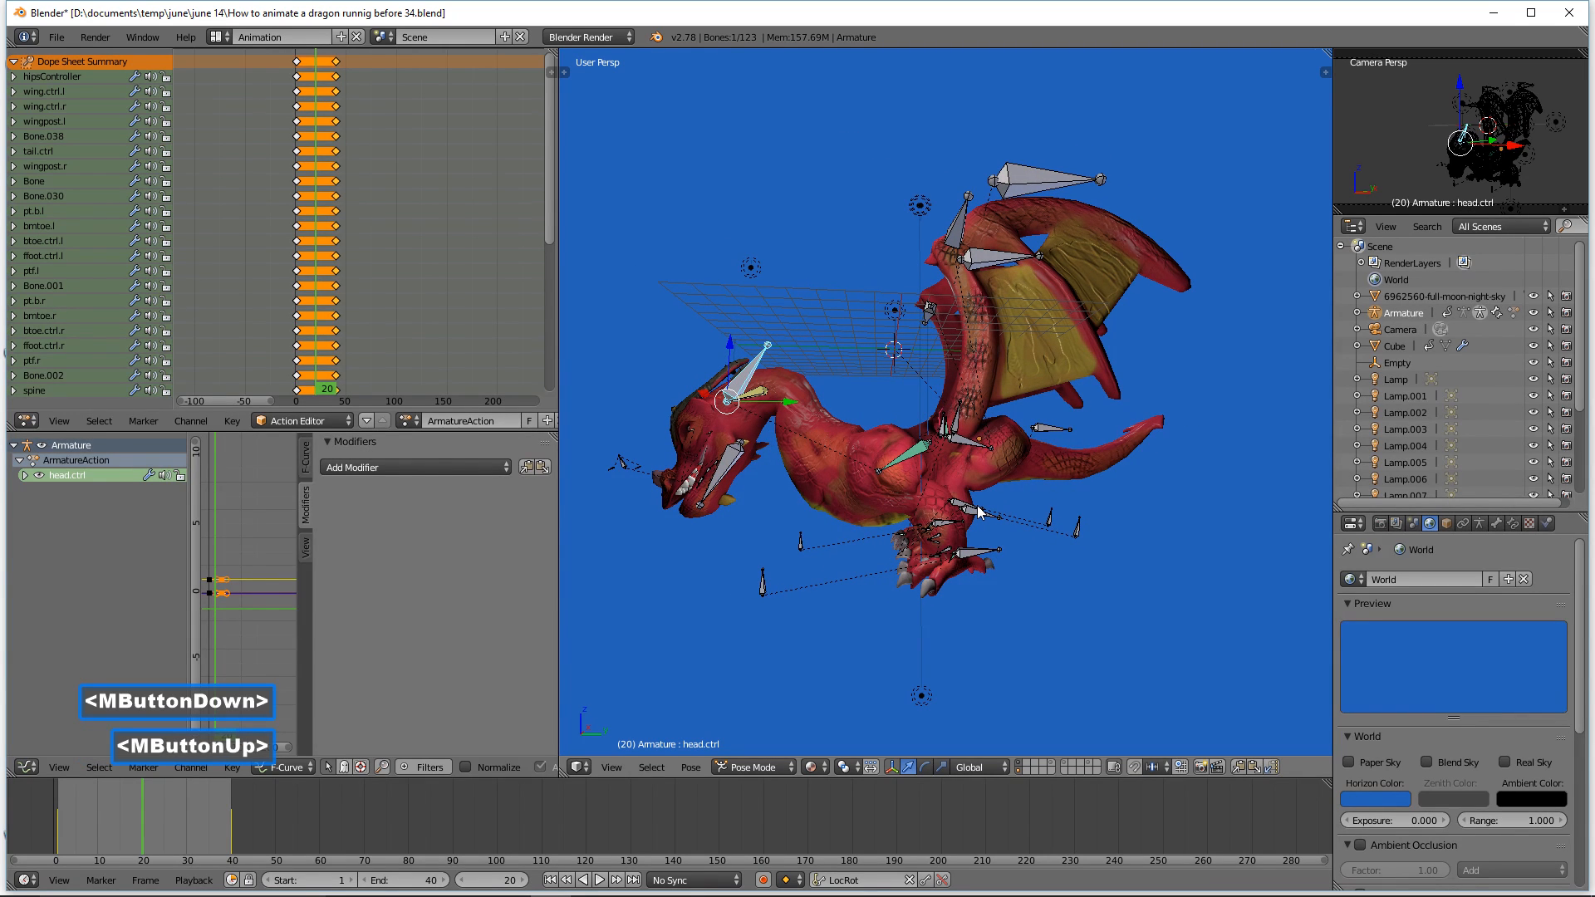
key("r")
key("x")
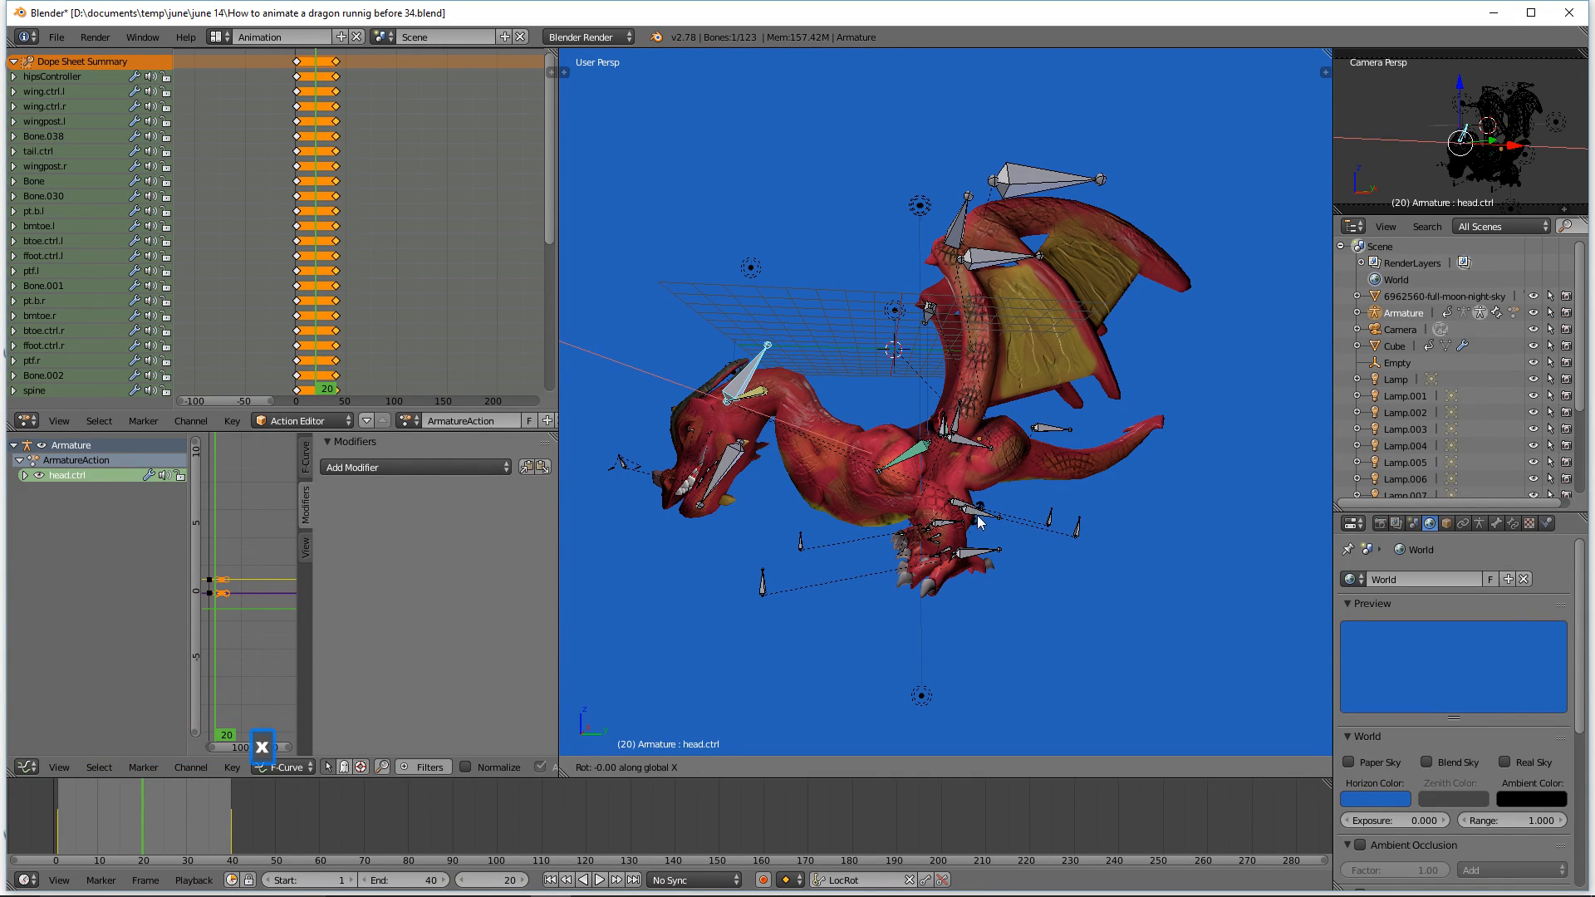
left_click(907, 622)
left_click_drag(789, 401, 758, 411)
middle_click_drag(758, 412, 1049, 542)
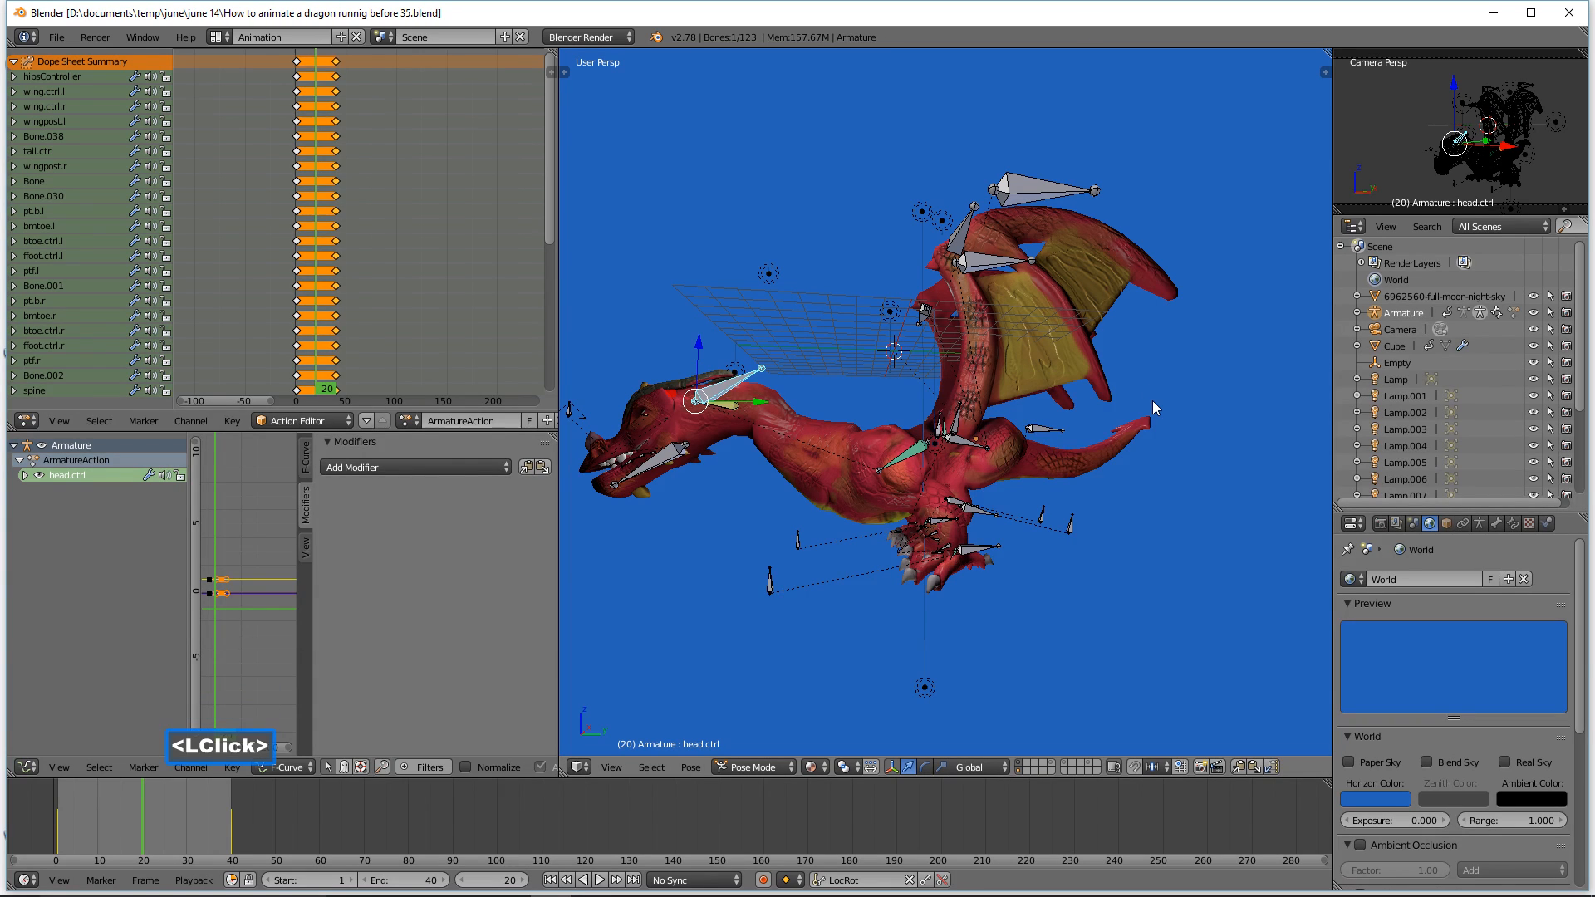
Step: Select the wing controls wing.ctrl.l and wing.ctrl.r and reposition them to adjust the wing pose
left_click(983, 267)
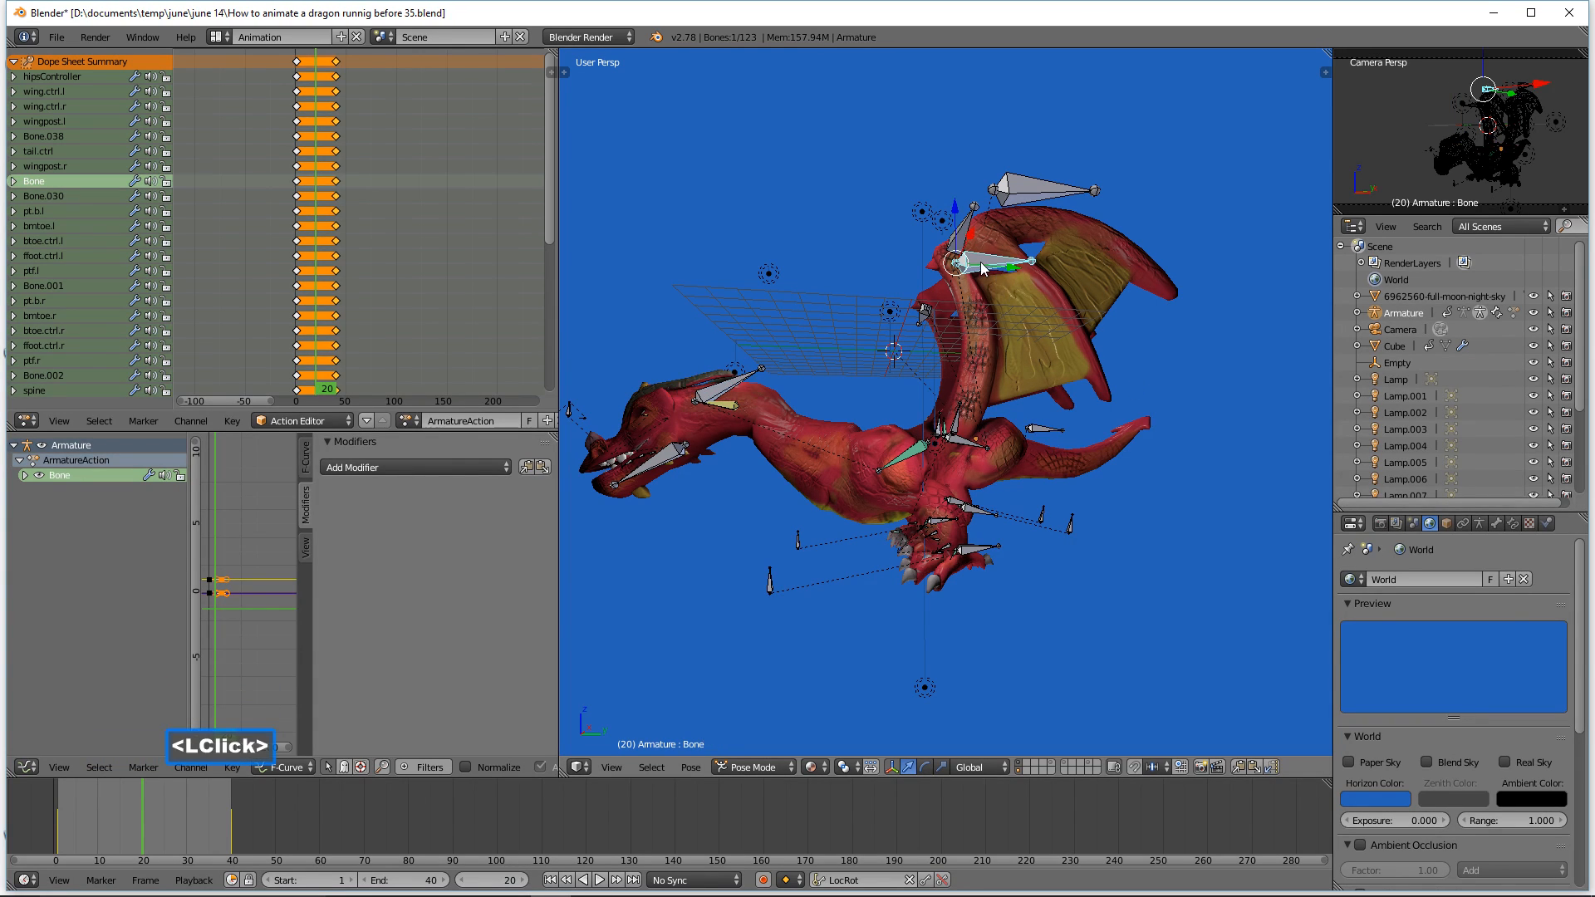
middle_click_drag(1017, 308, 1062, 343)
left_click(1062, 307)
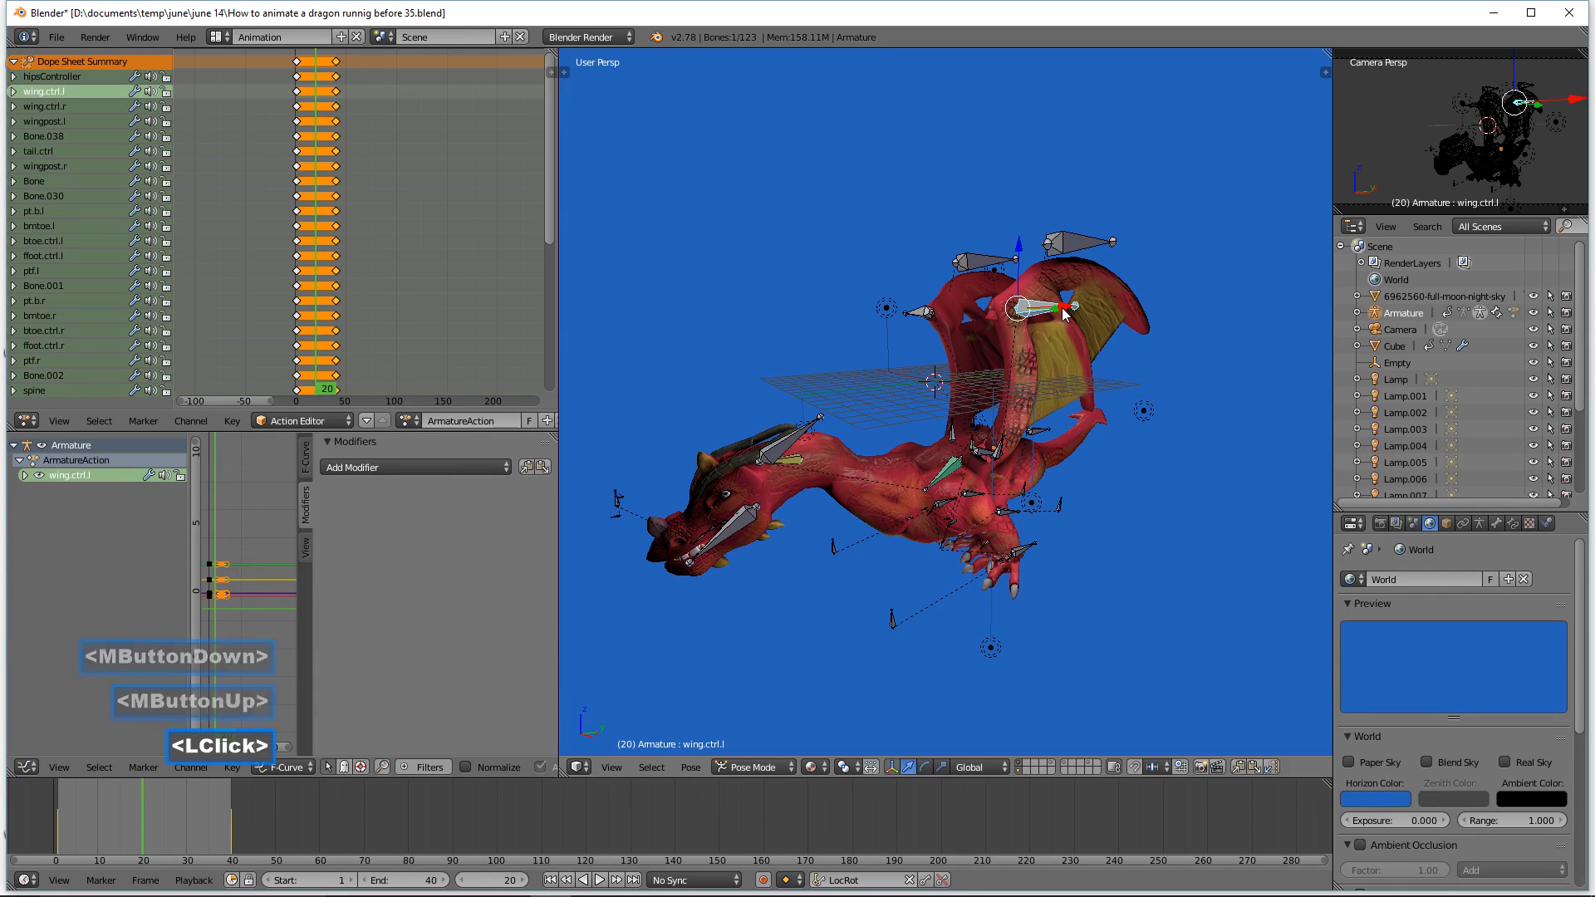
left_click(930, 319, "shift")
middle_click_drag(1178, 391, 1135, 406)
left_click_drag(1024, 309, 1046, 311)
middle_click_drag(1091, 556, 1073, 529)
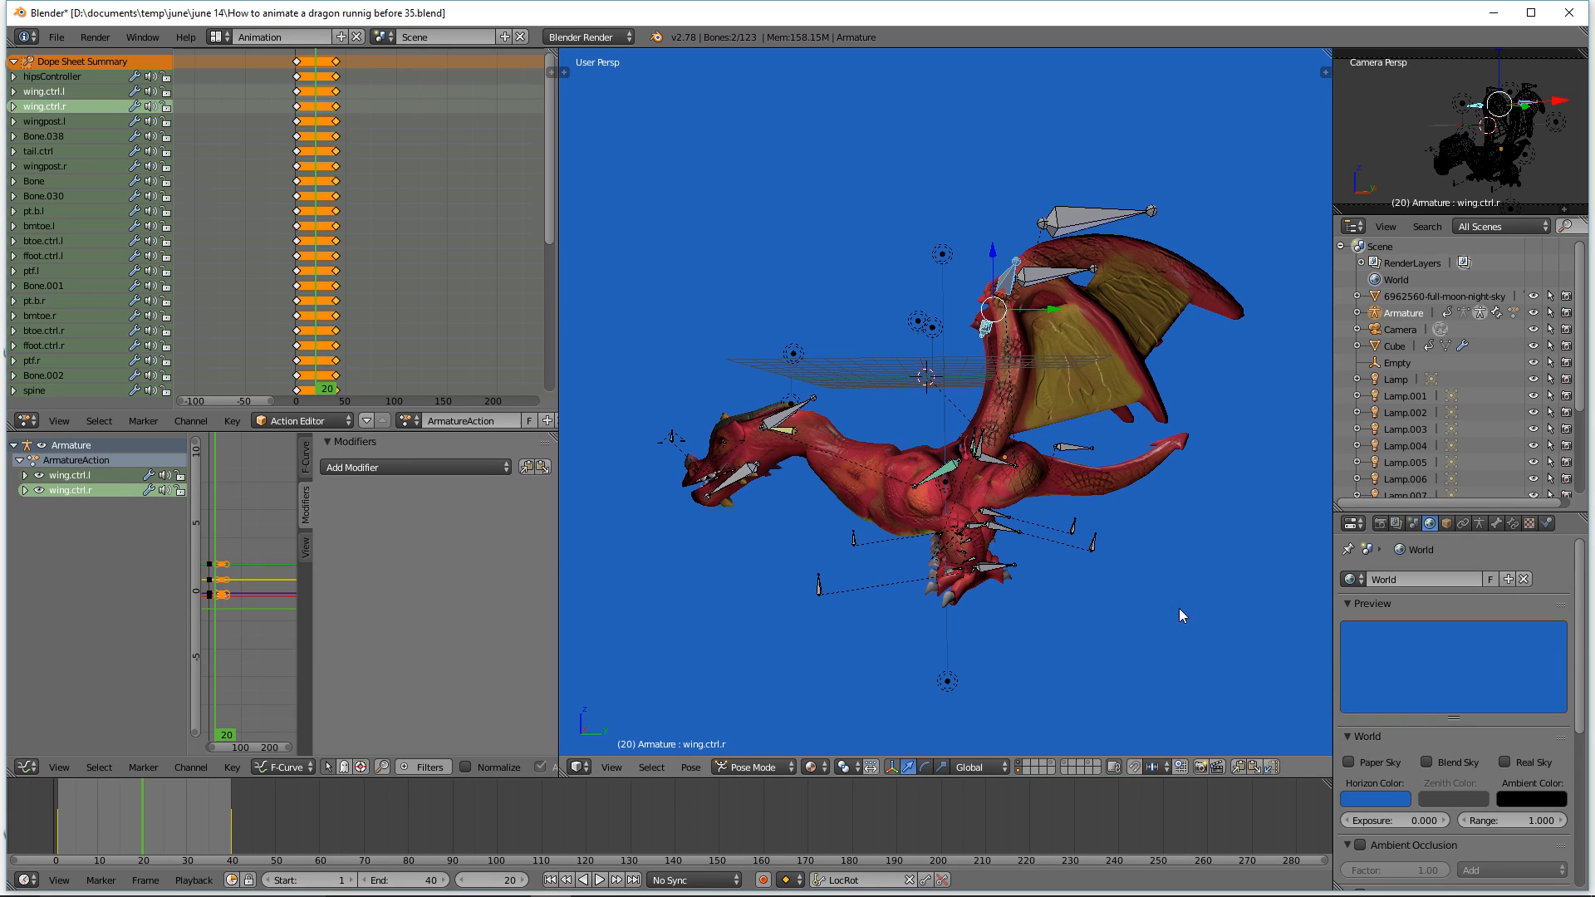
Step: Select all bones and insert a LocRot keyframe at frame 20
key("a")
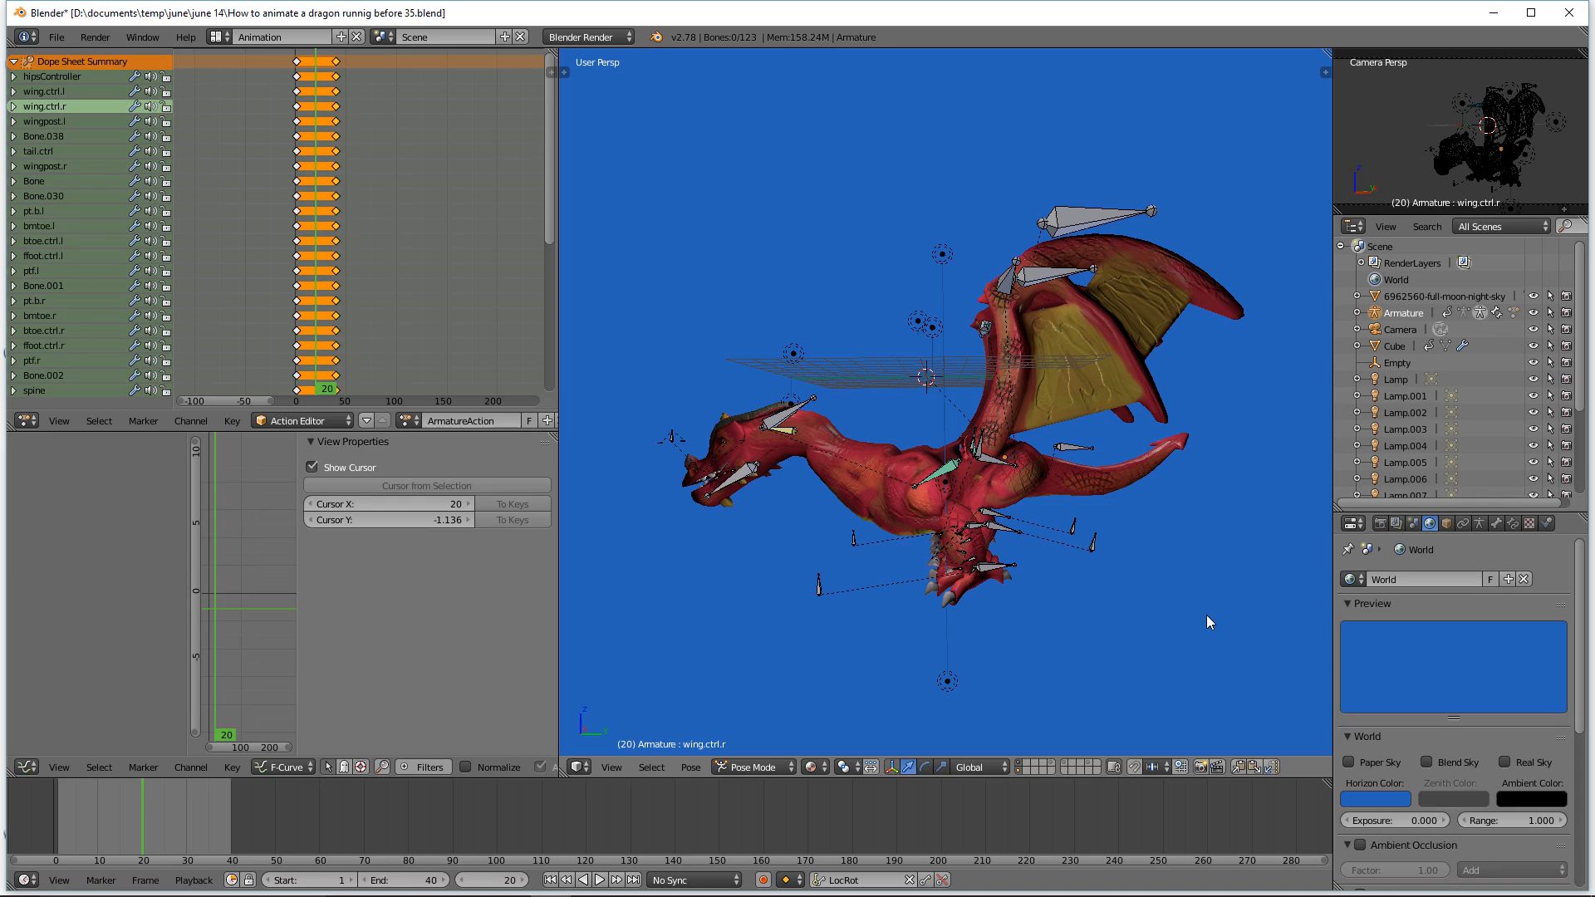
key("a")
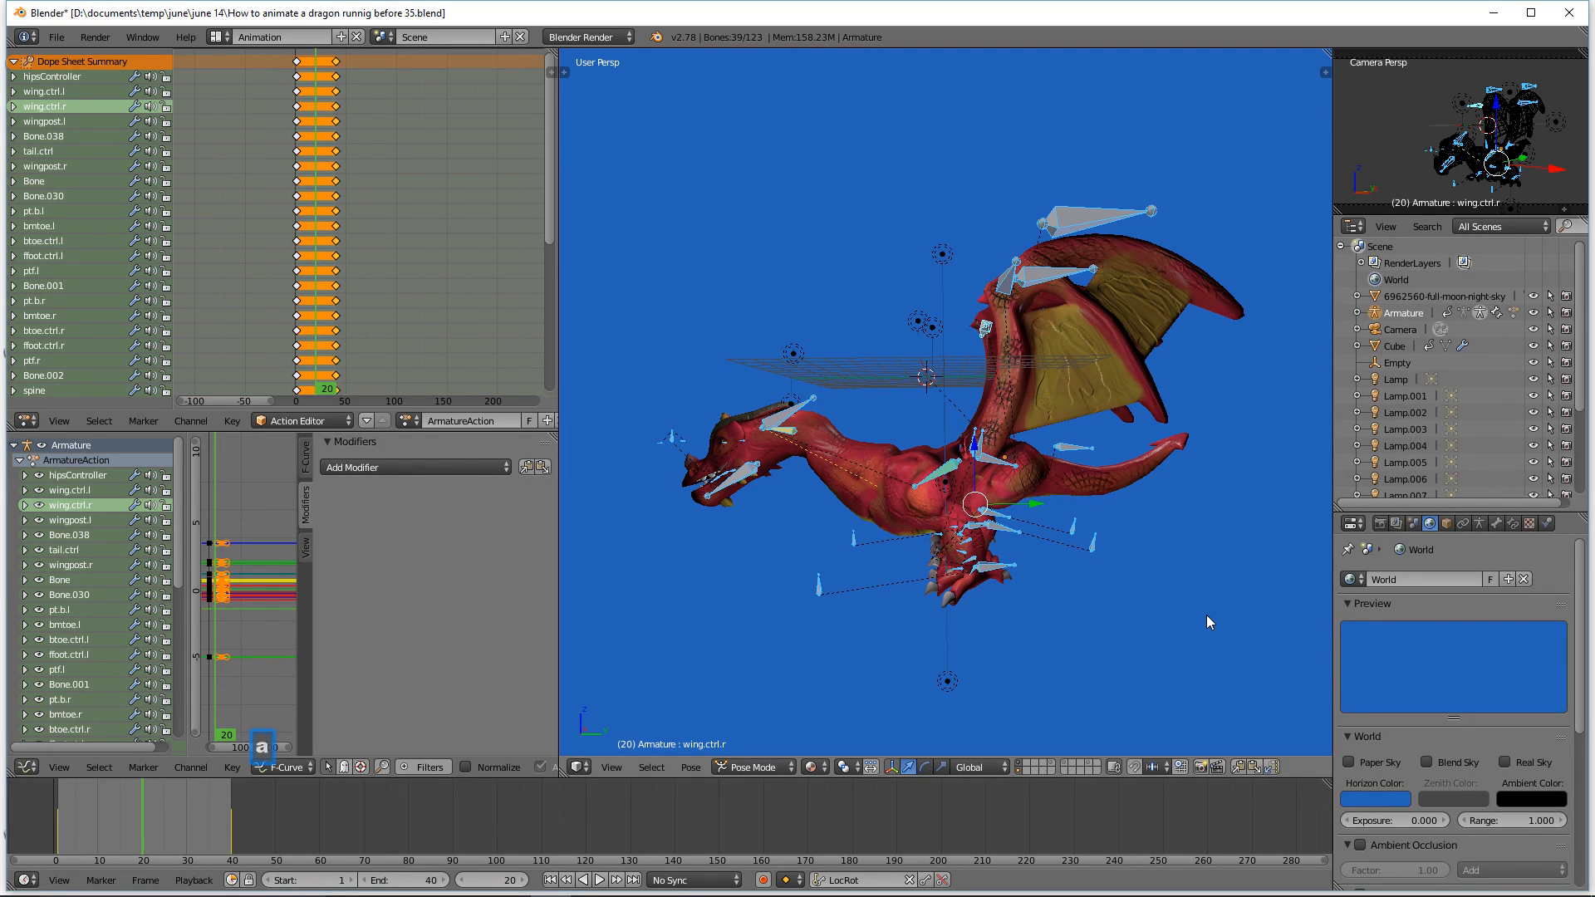
key("i")
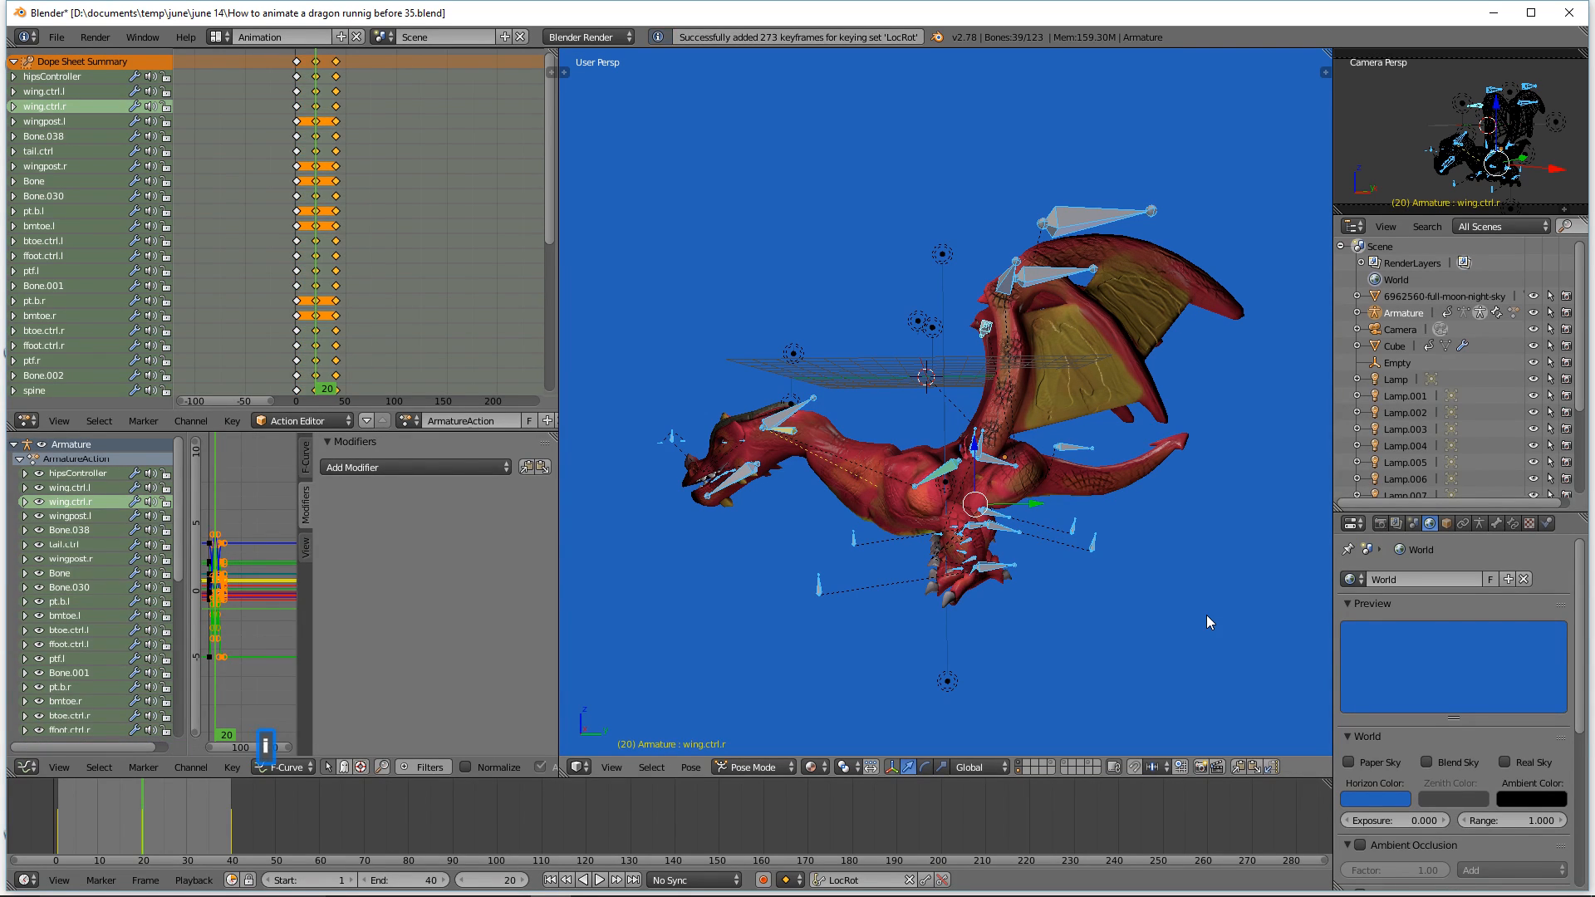
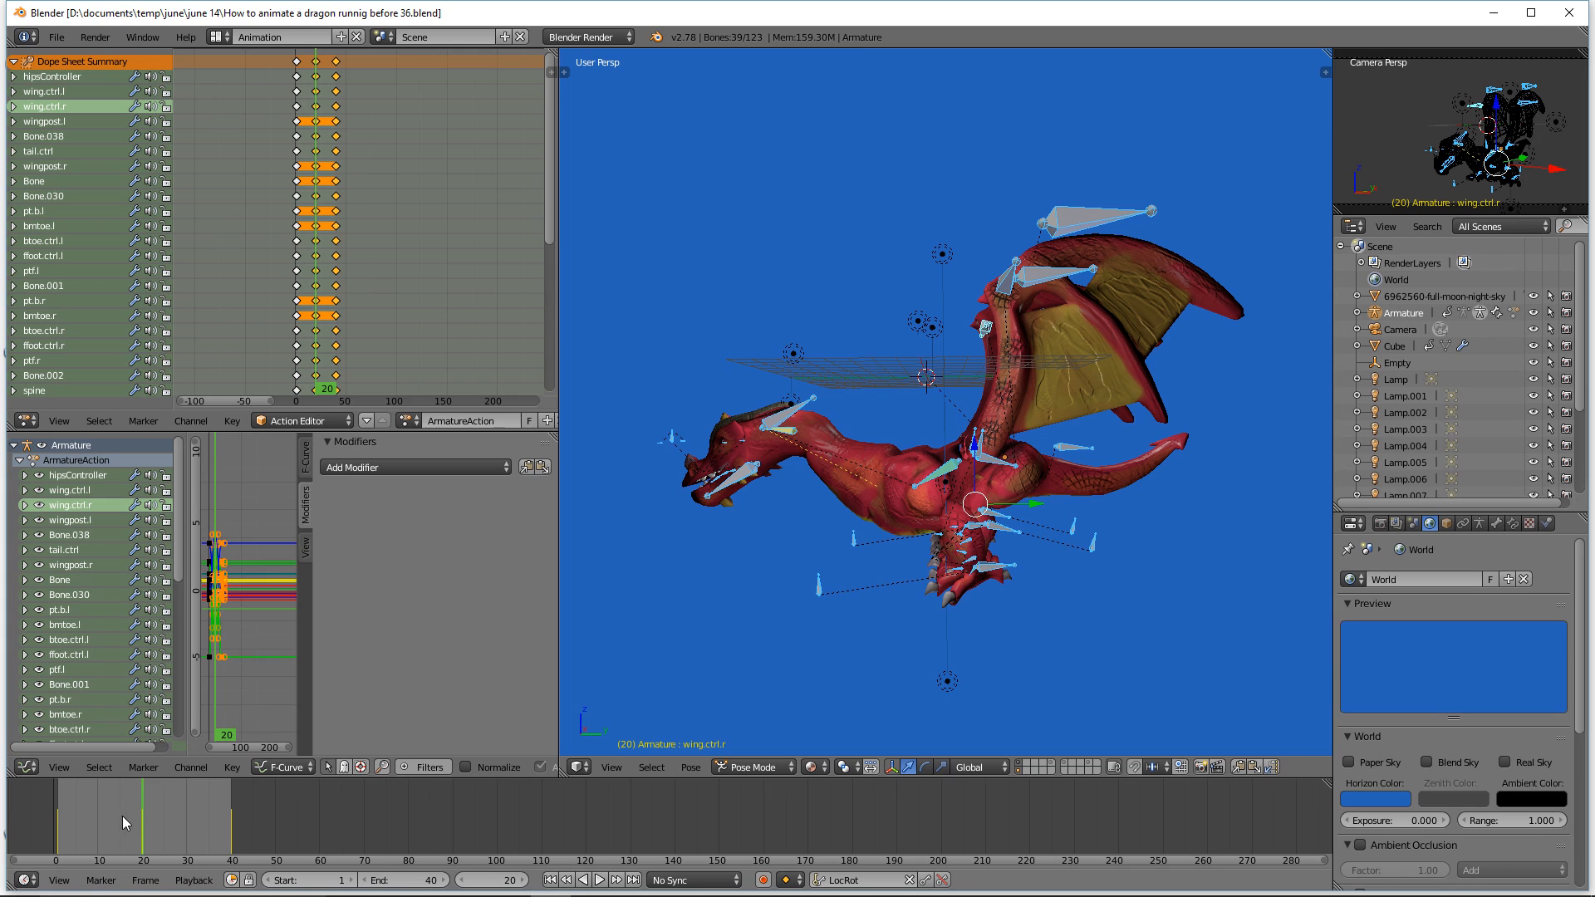
Step: At frame 10, circle-select both front foot, ankle and toe controls and clear their location and rotation
right_click_drag(138, 815, 98, 820)
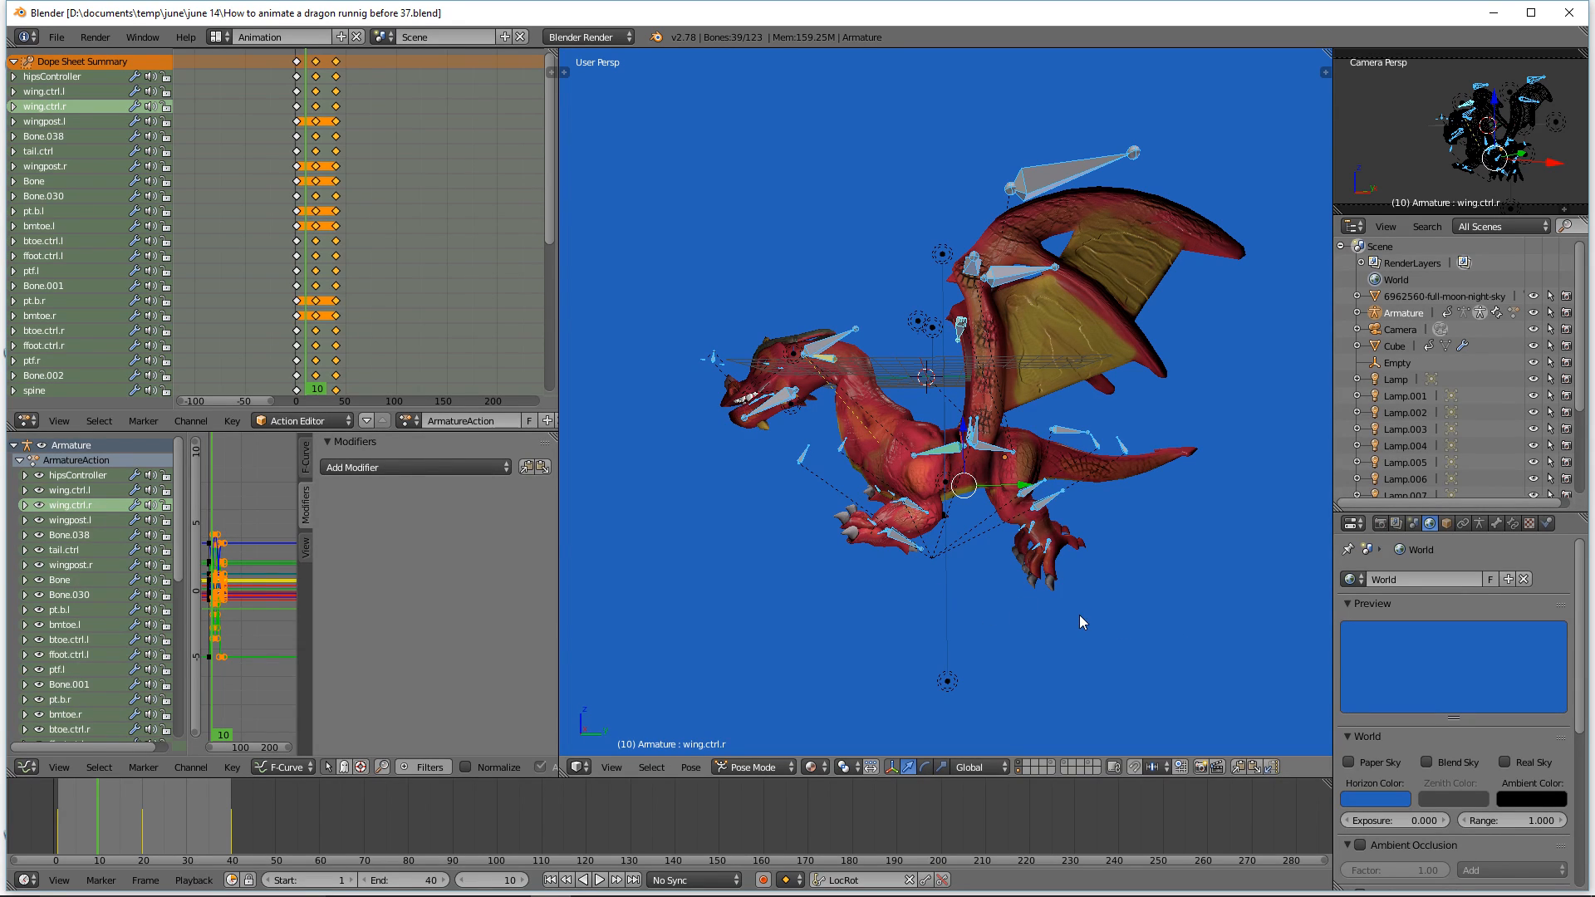
middle_click_drag(880, 617, 910, 590)
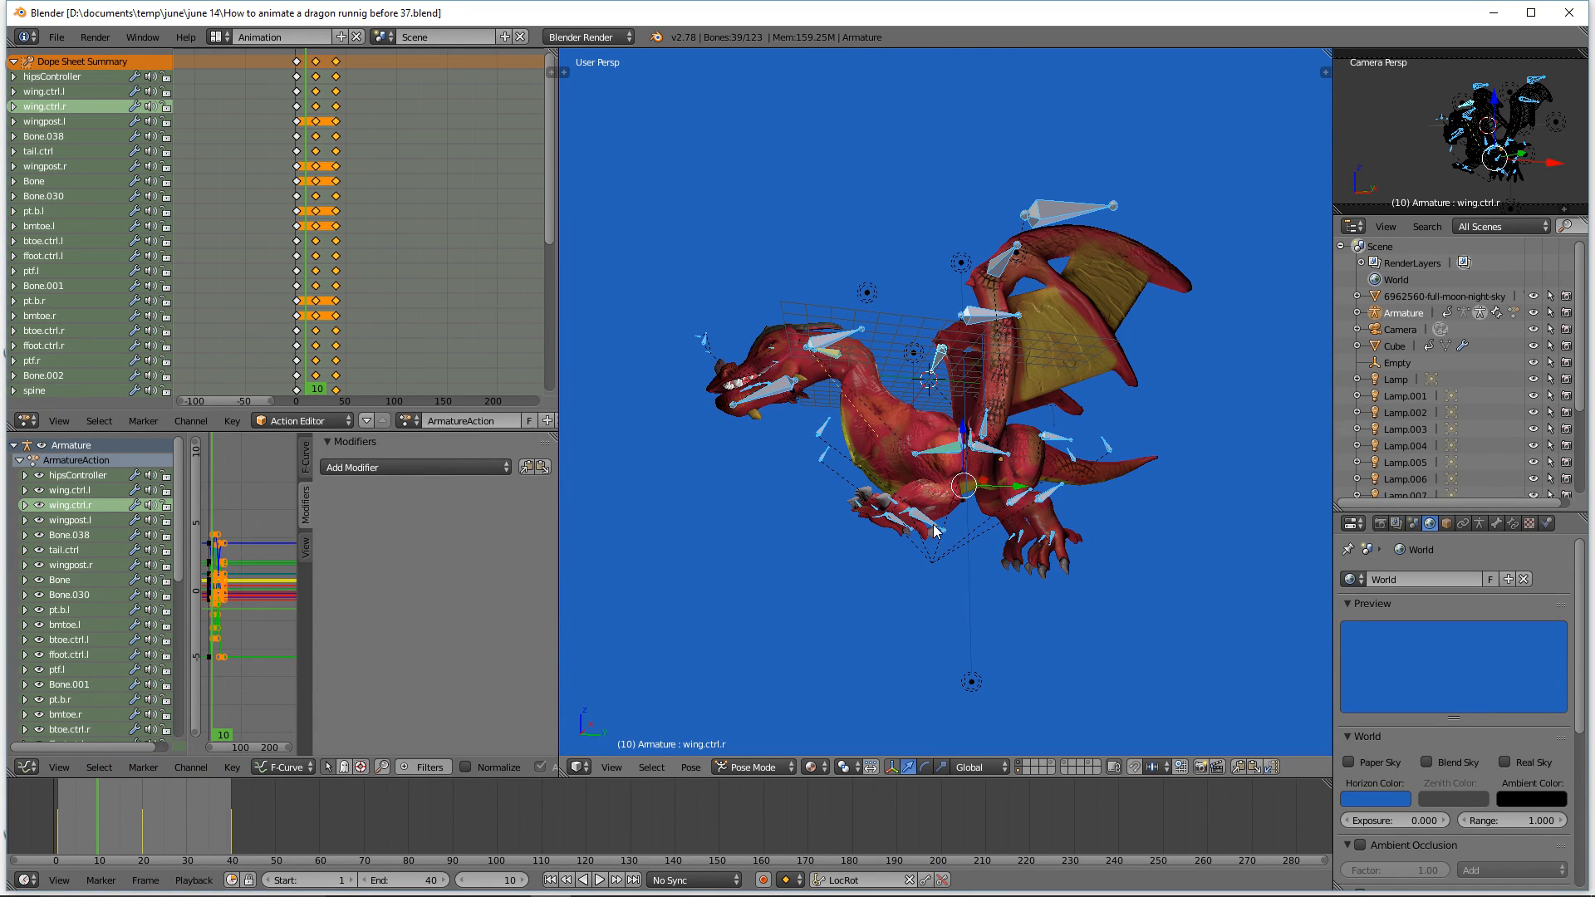
key("a")
key("c")
mouse_move(935, 530)
left_mouse_down()
mouse_move(868, 513)
mouse_move(929, 529)
mouse_move(872, 516)
mouse_move(922, 540)
left_mouse_up()
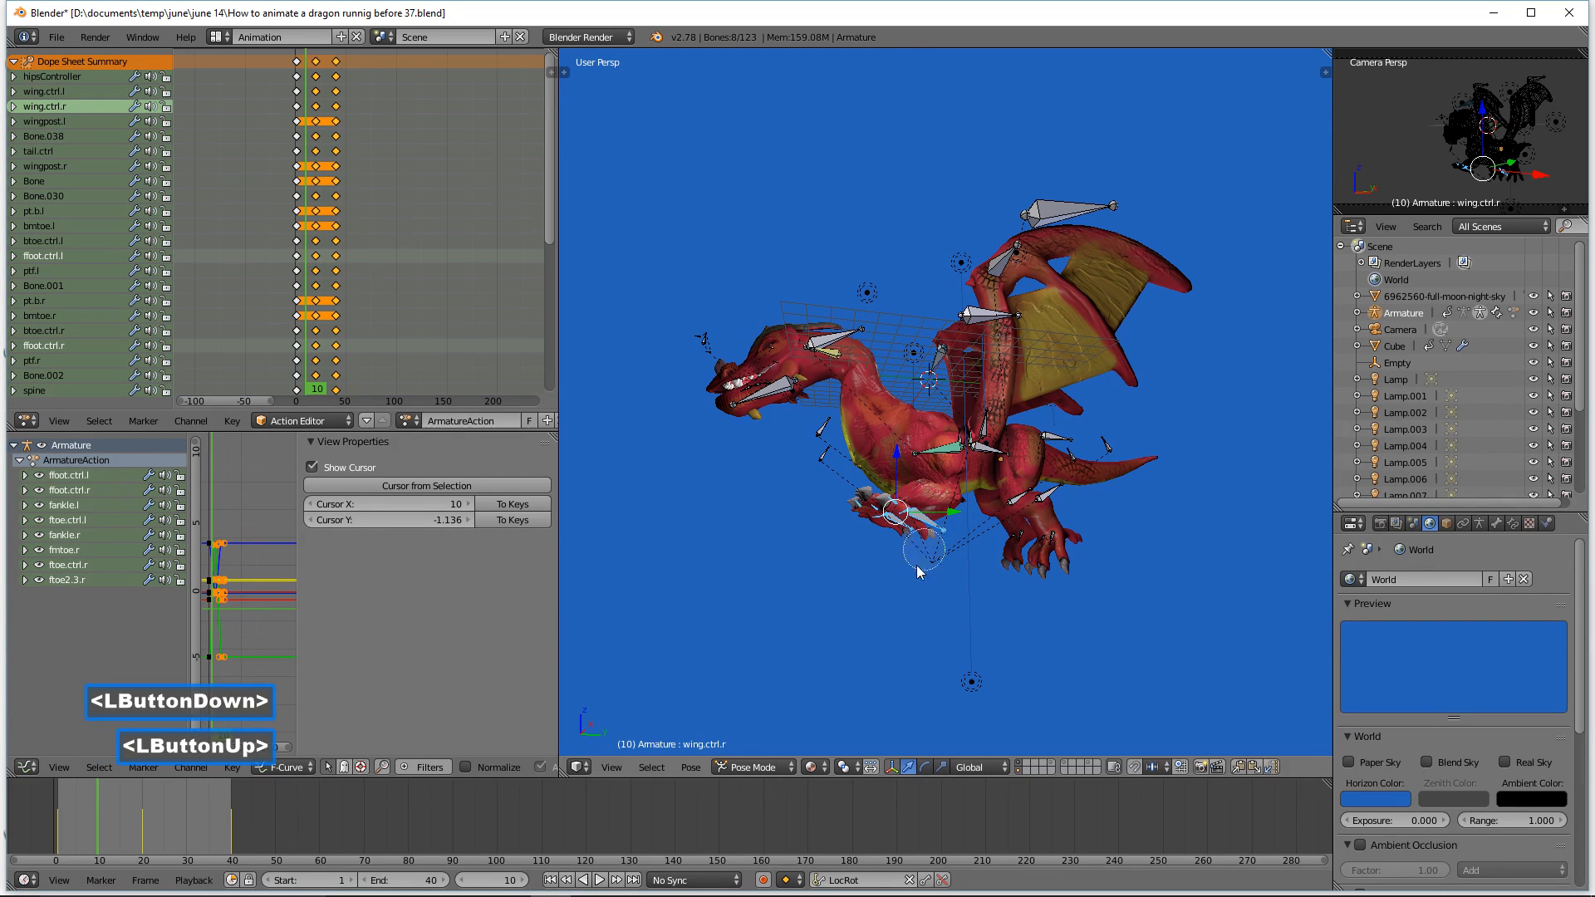
right_click(1196, 581)
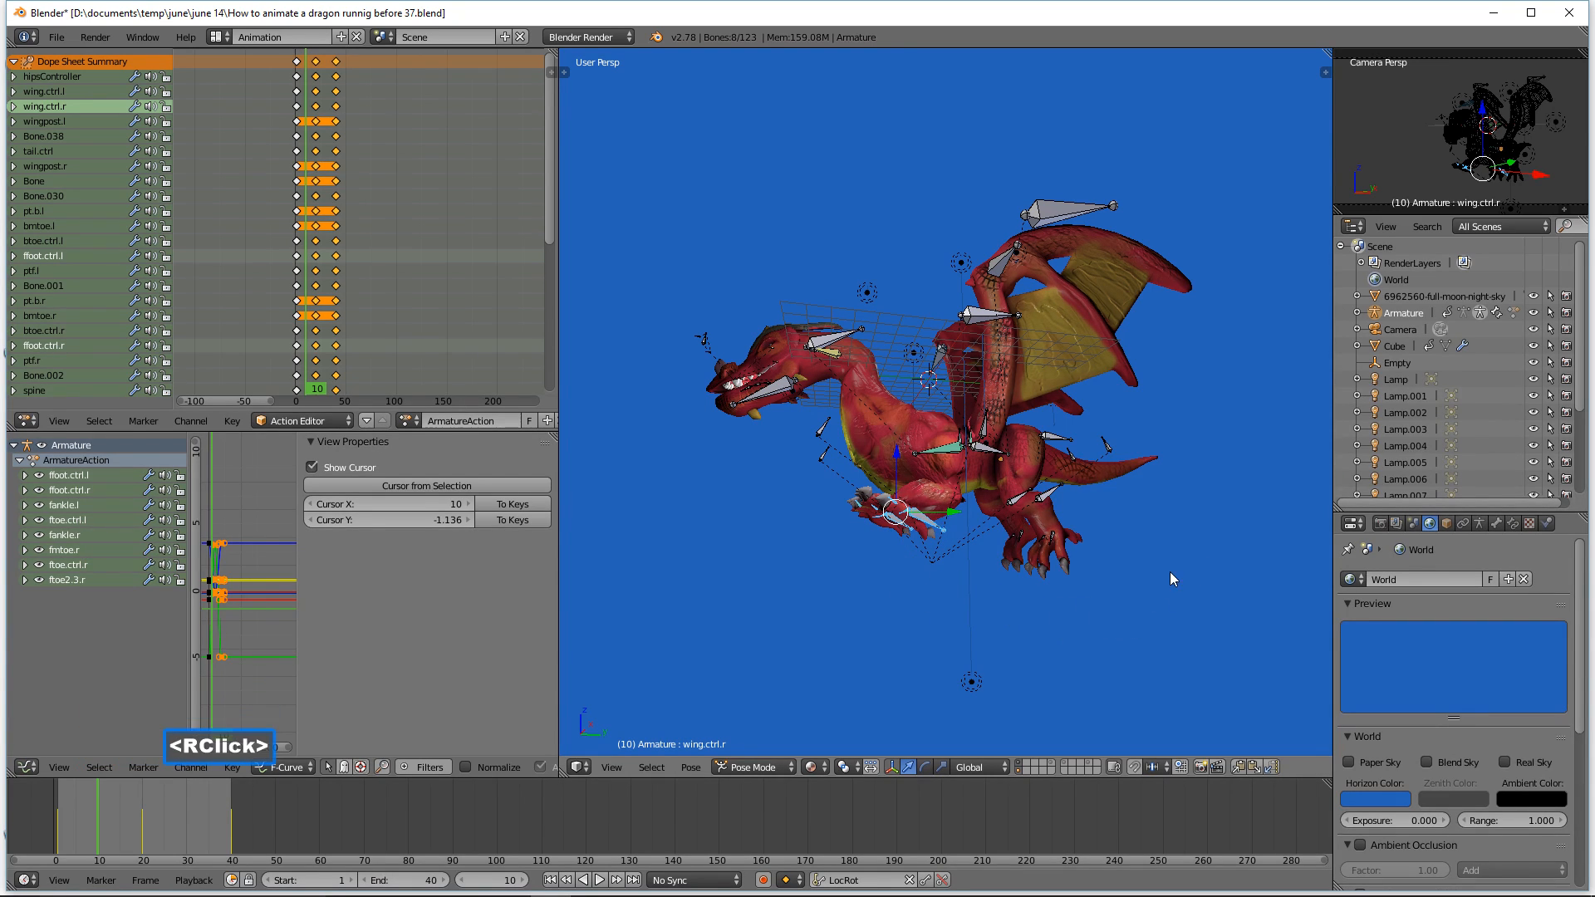
middle_click_drag(1170, 572, 1143, 584)
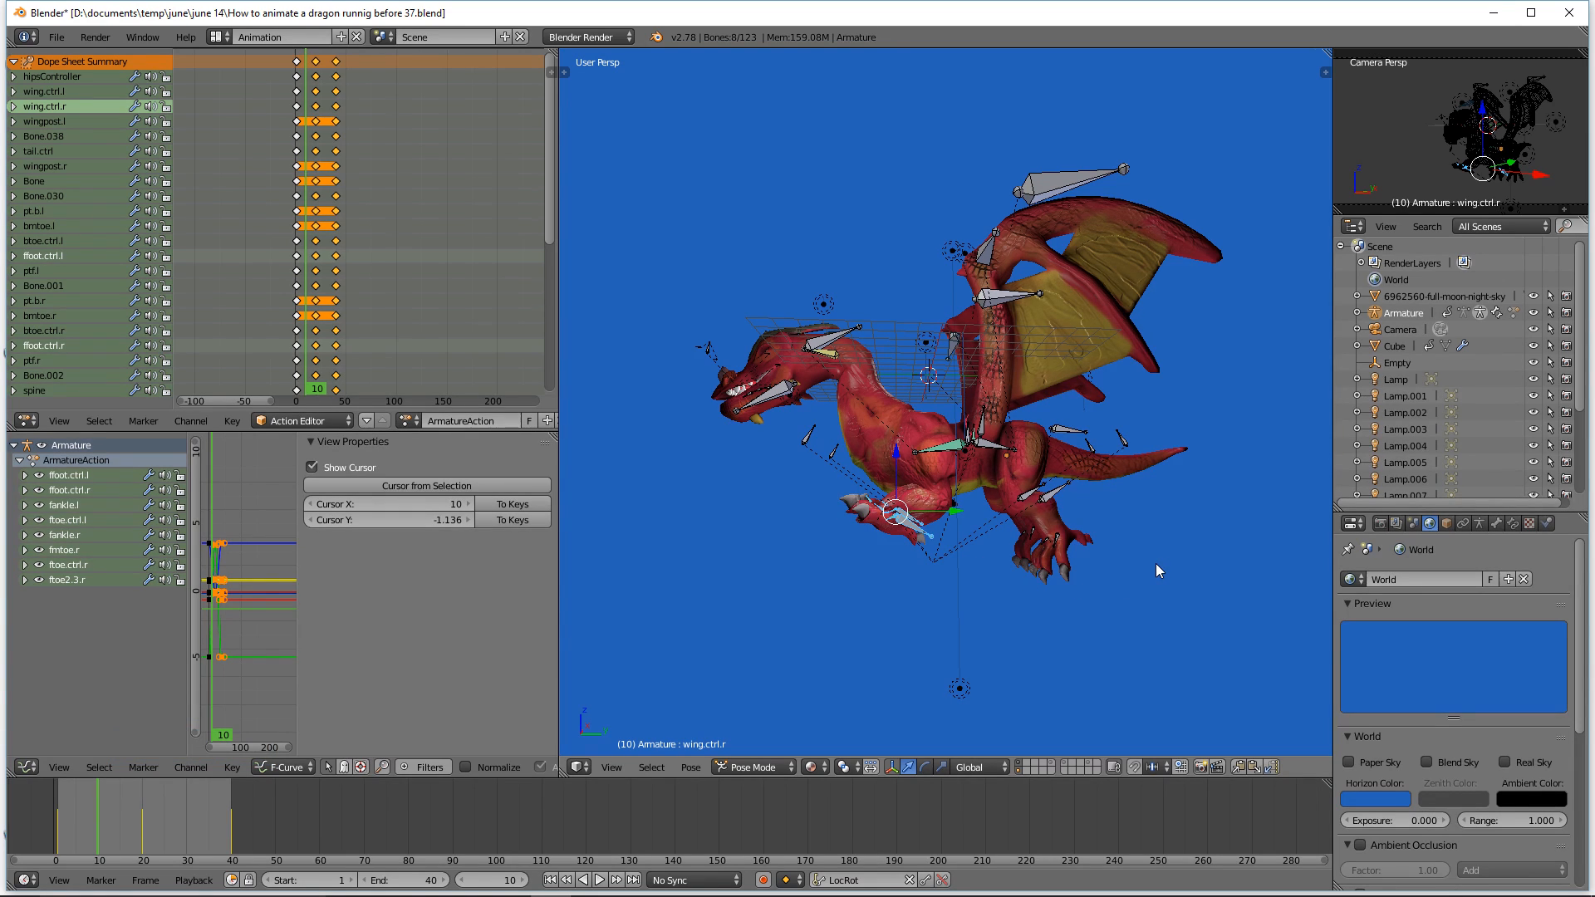
key("alt")
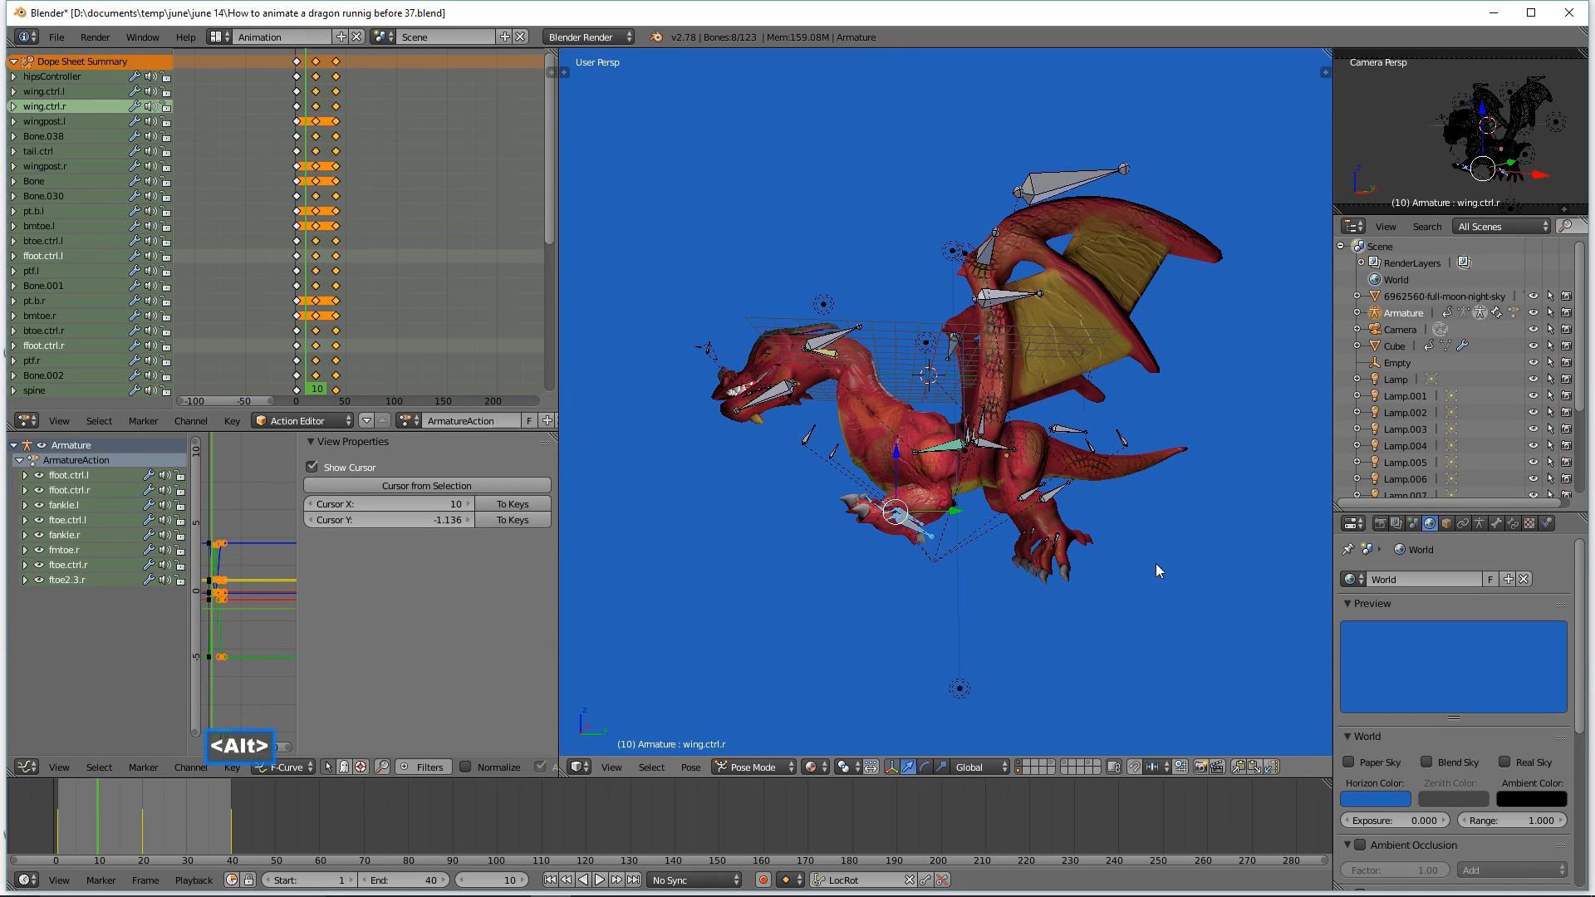
key("alt+g")
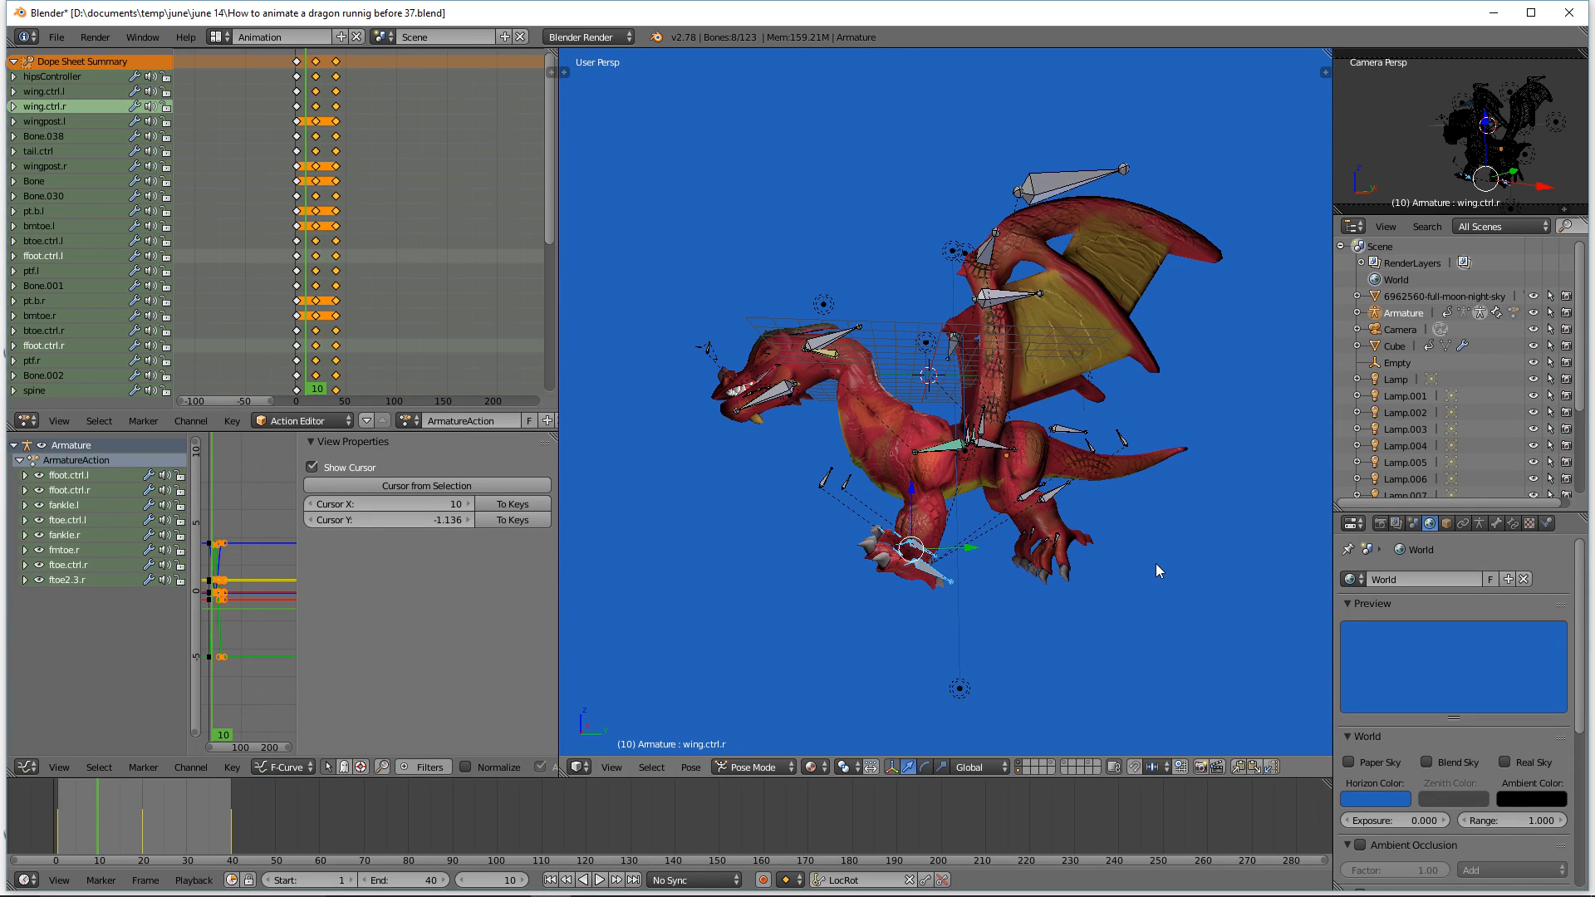
key("alt+r")
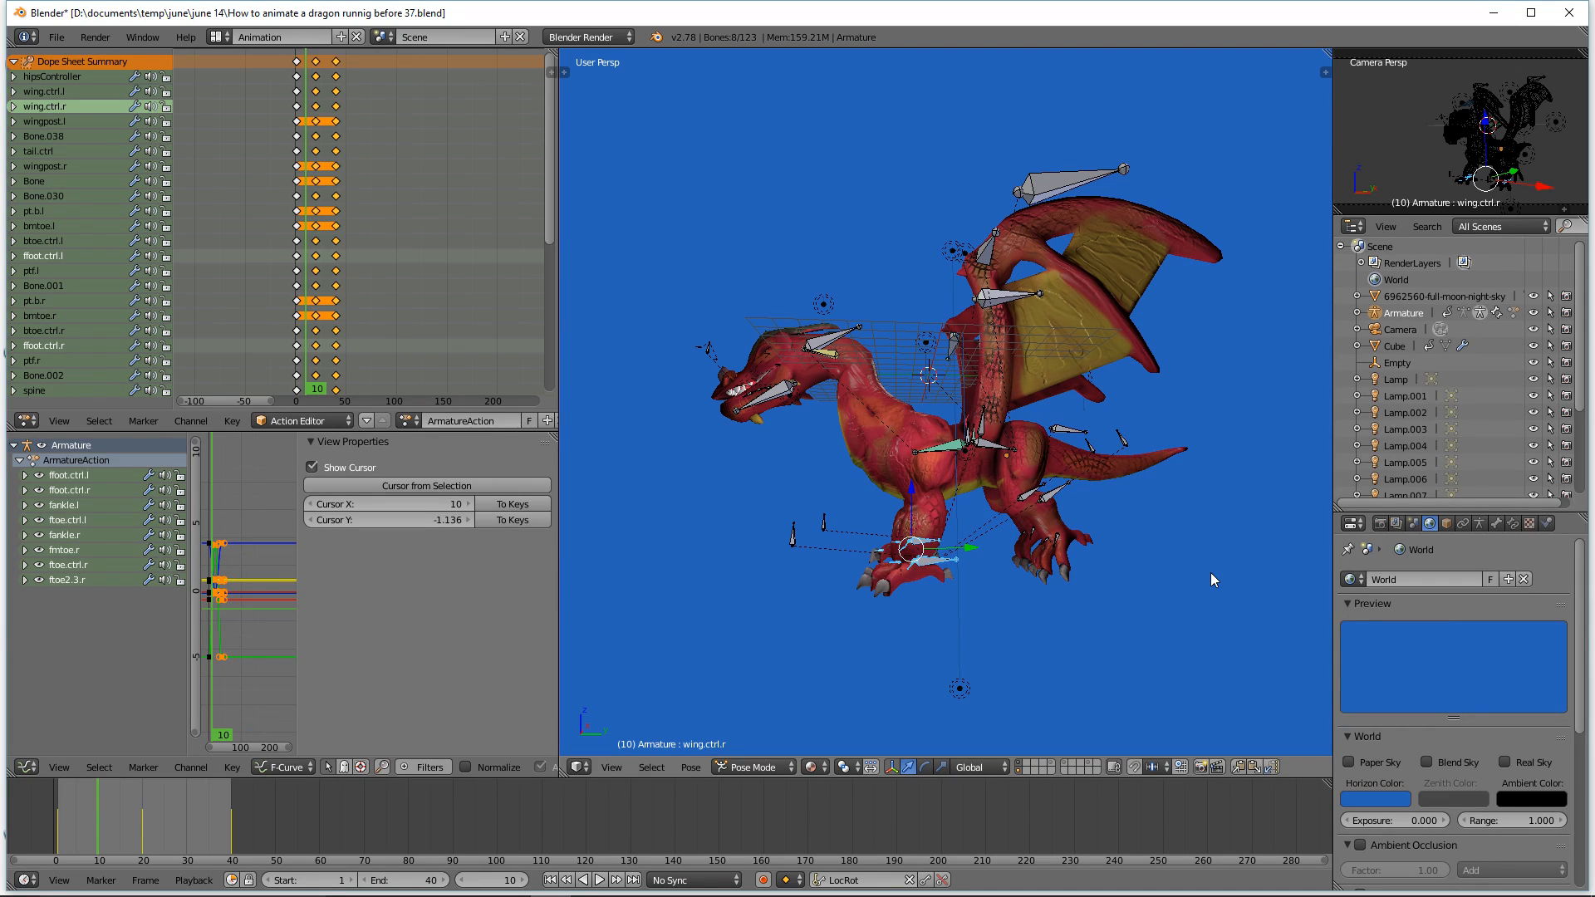
Step: Select Bone.030 and Bone.001 and rotate them about 14 degrees around the global X axis
key("a")
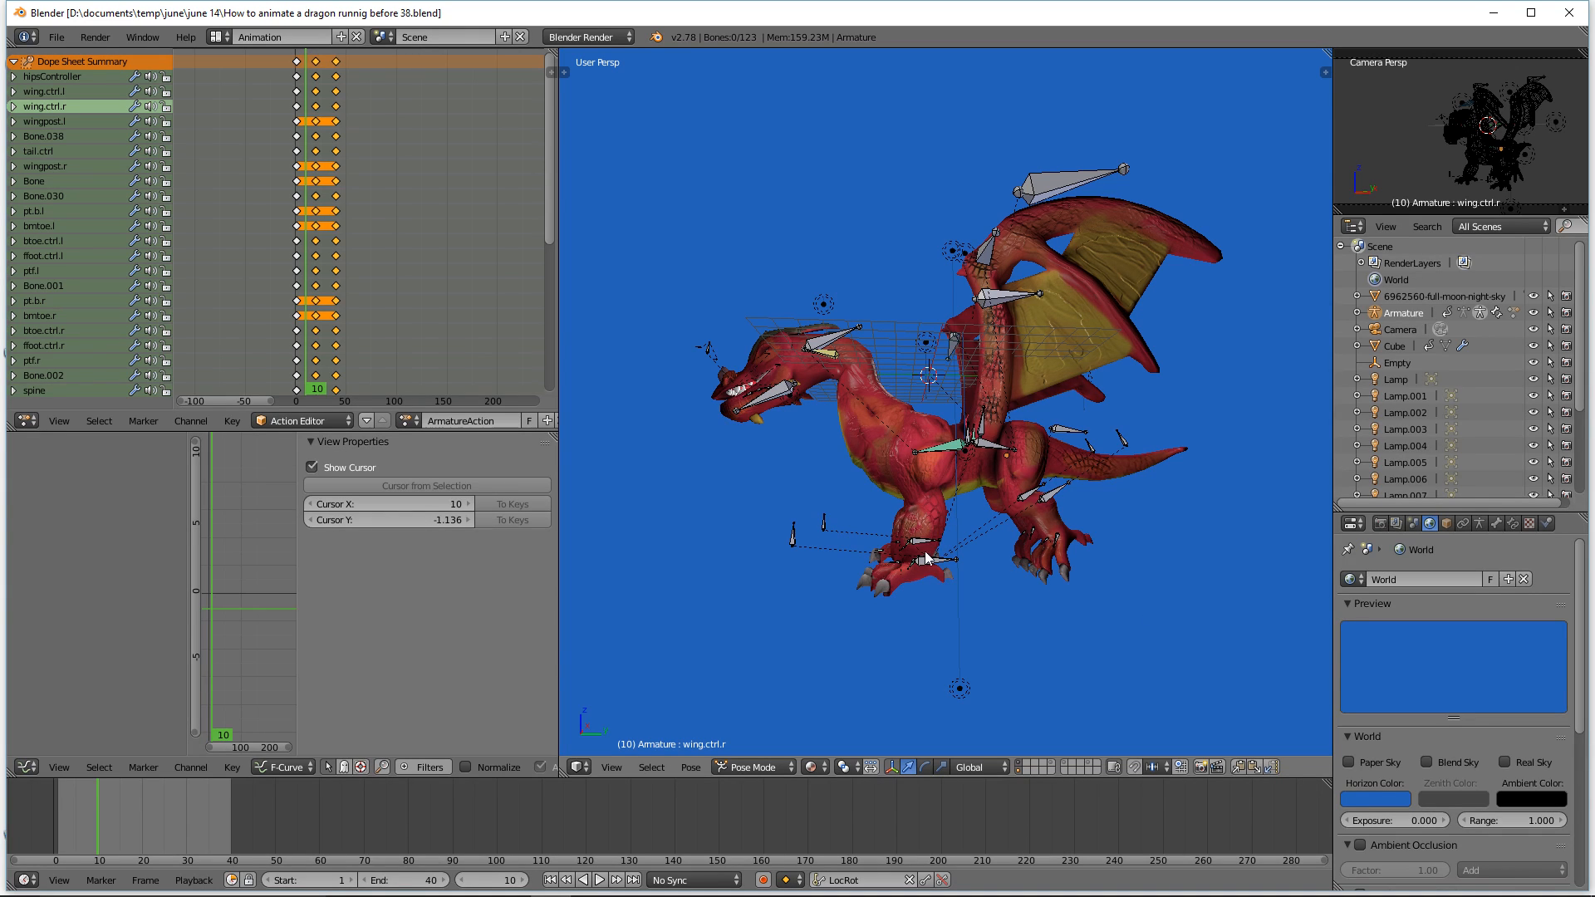
left_click(1051, 497)
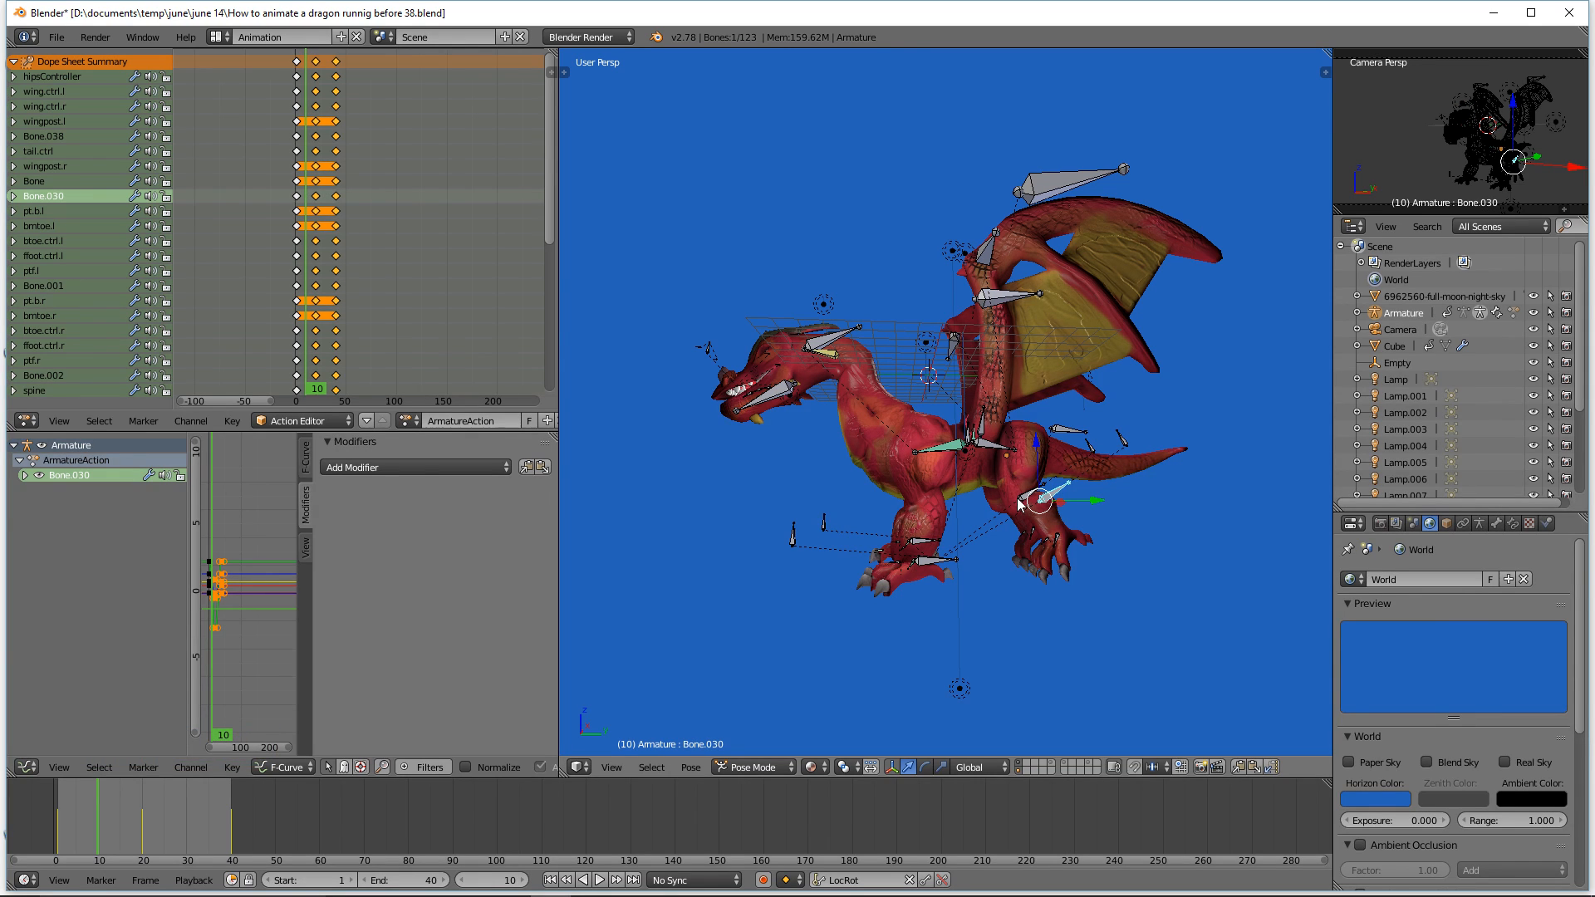
left_click(1021, 500, "shift")
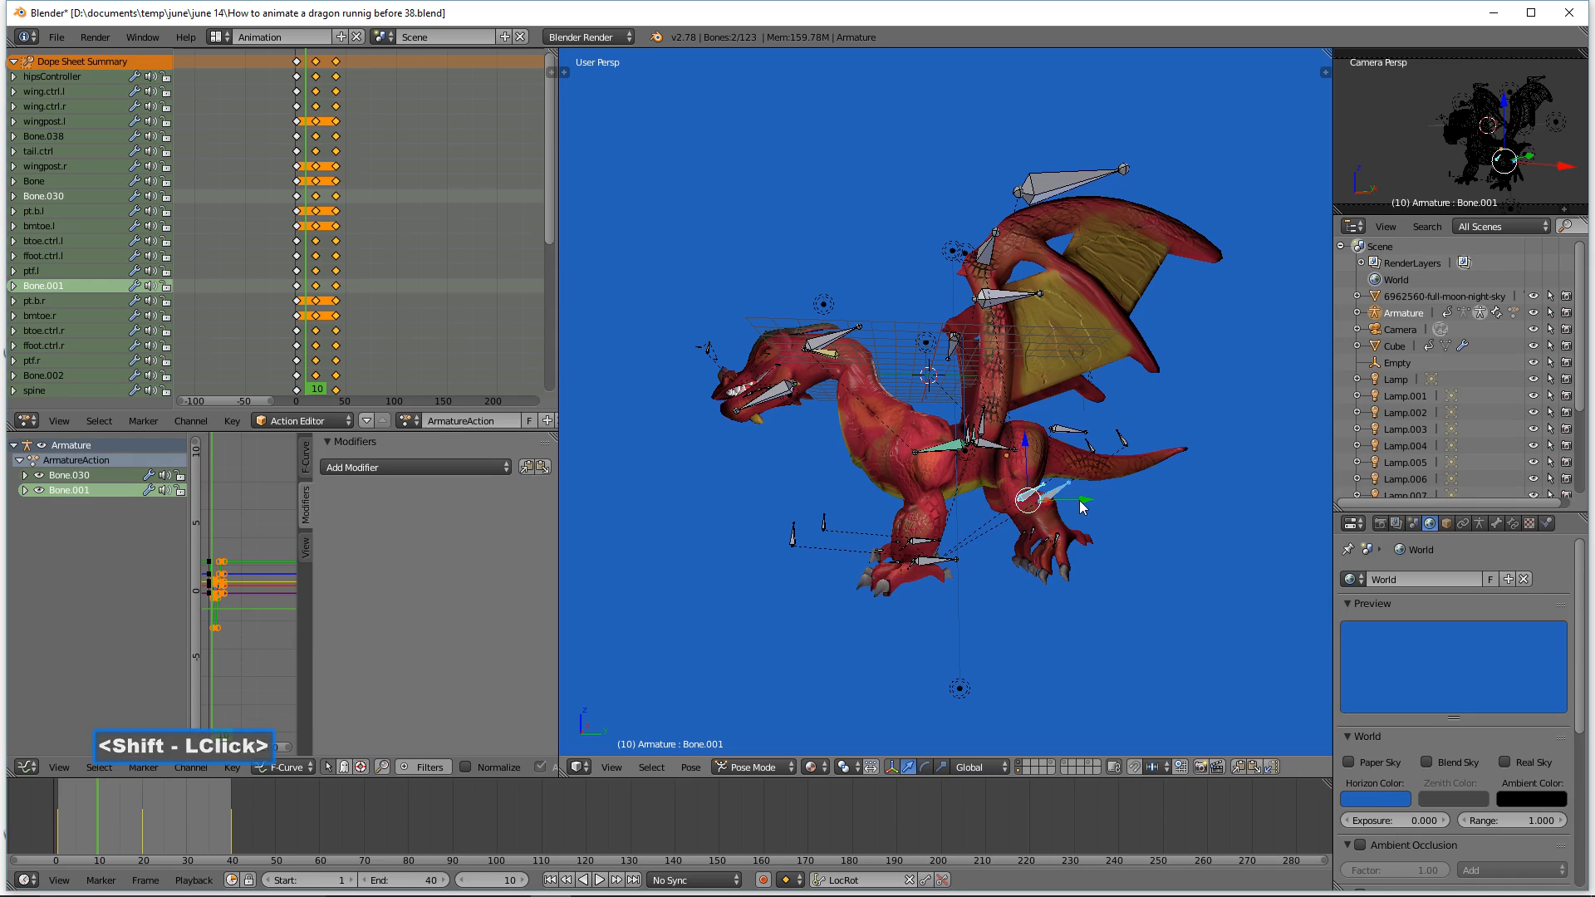
left_click_drag(1084, 500, 1072, 501)
key("r")
key("x")
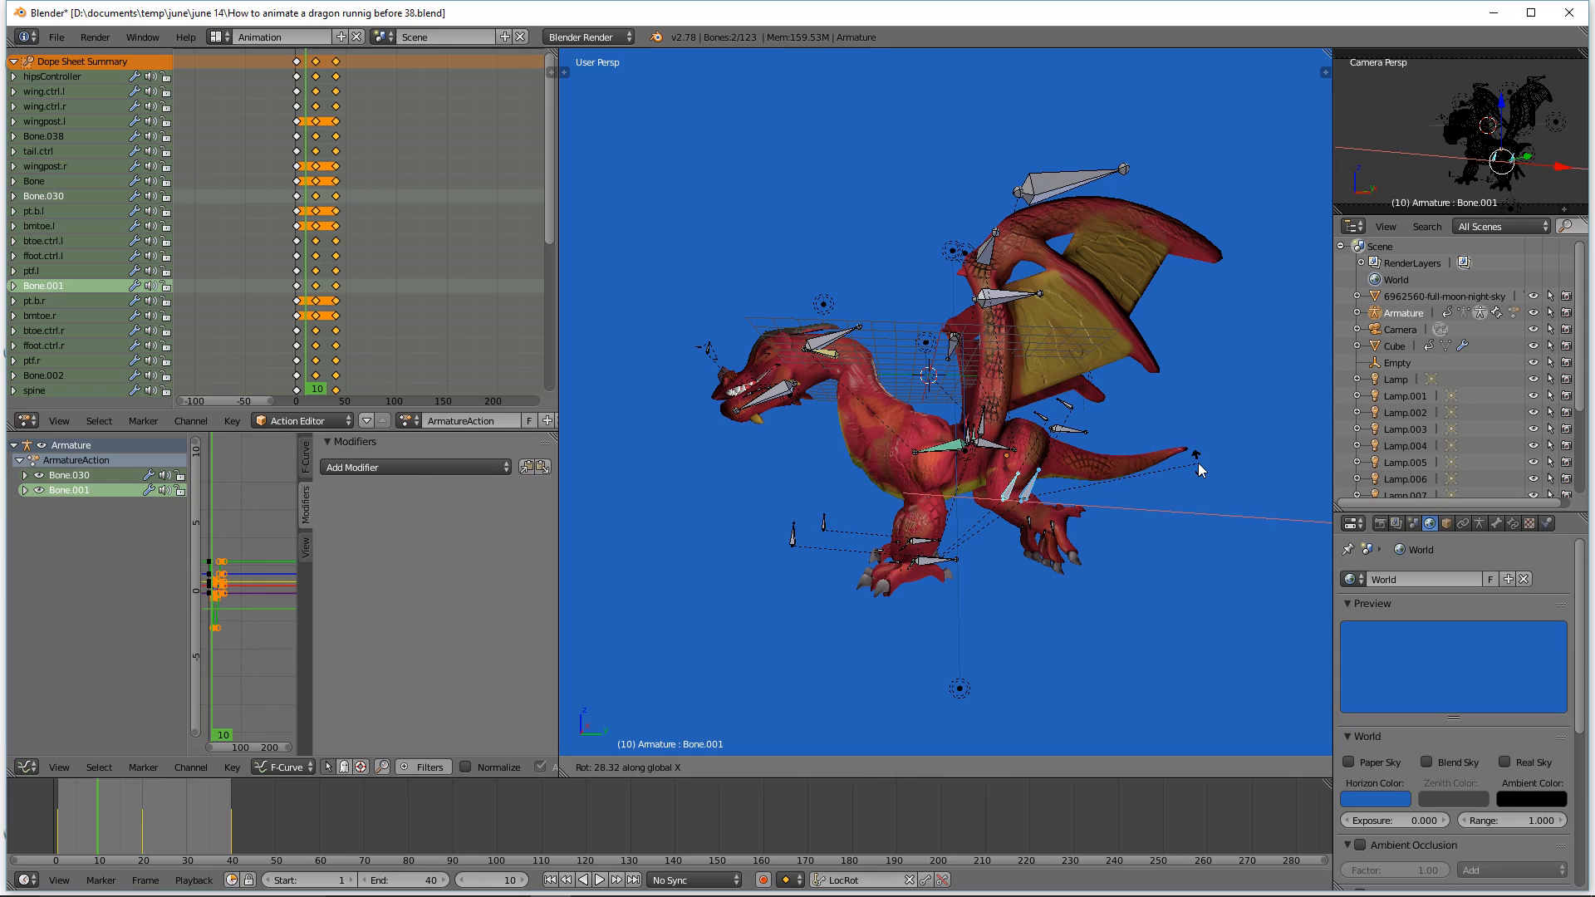
left_click(1198, 462)
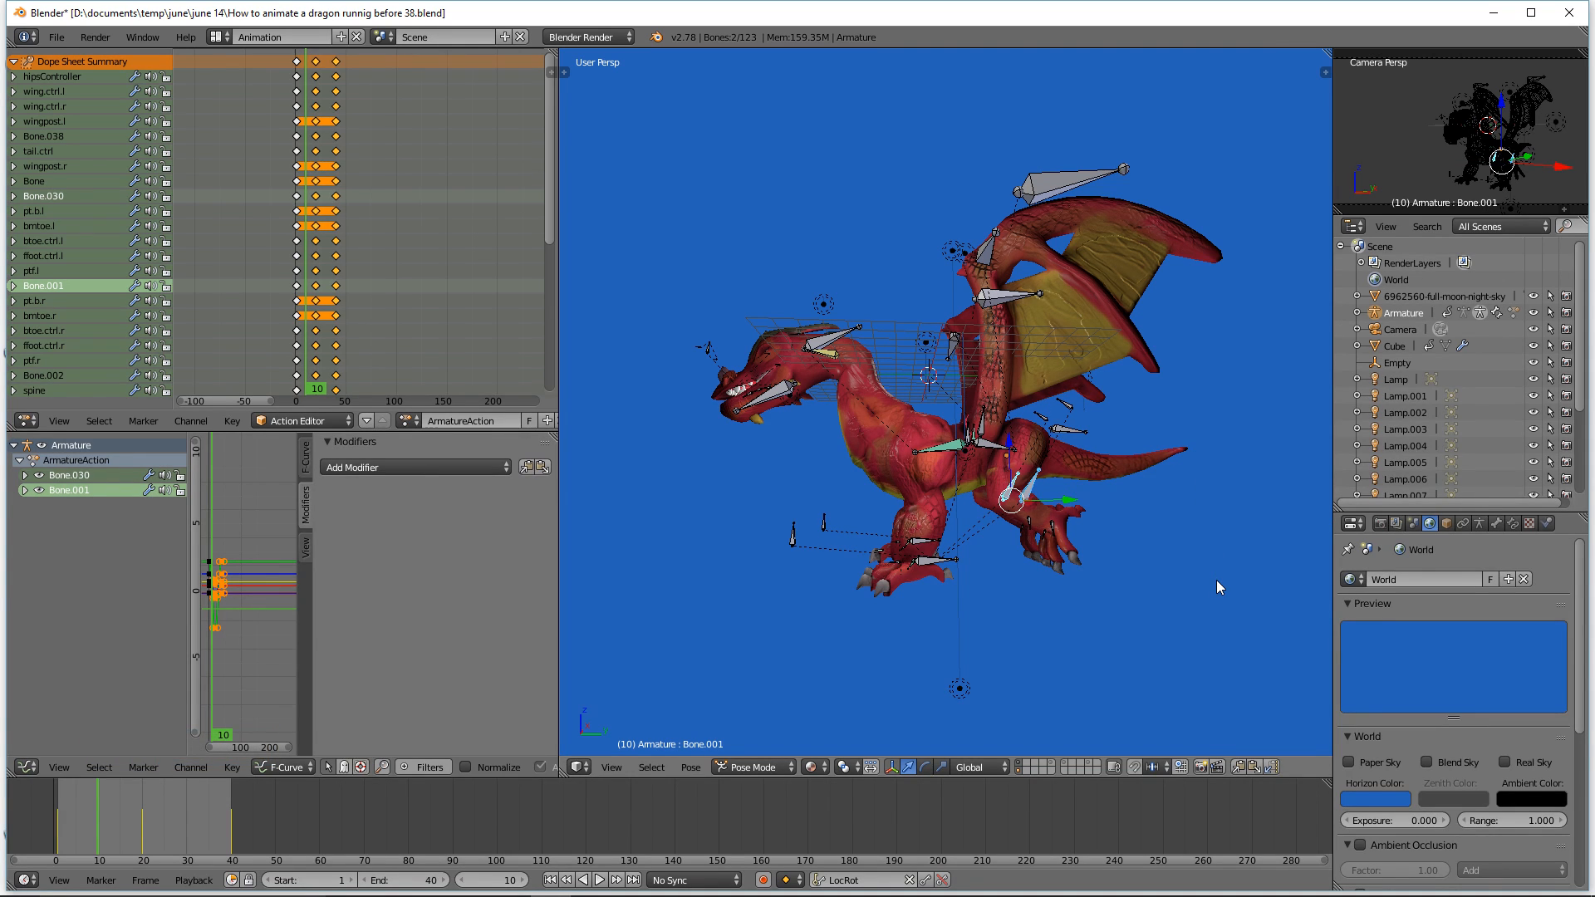
key("a")
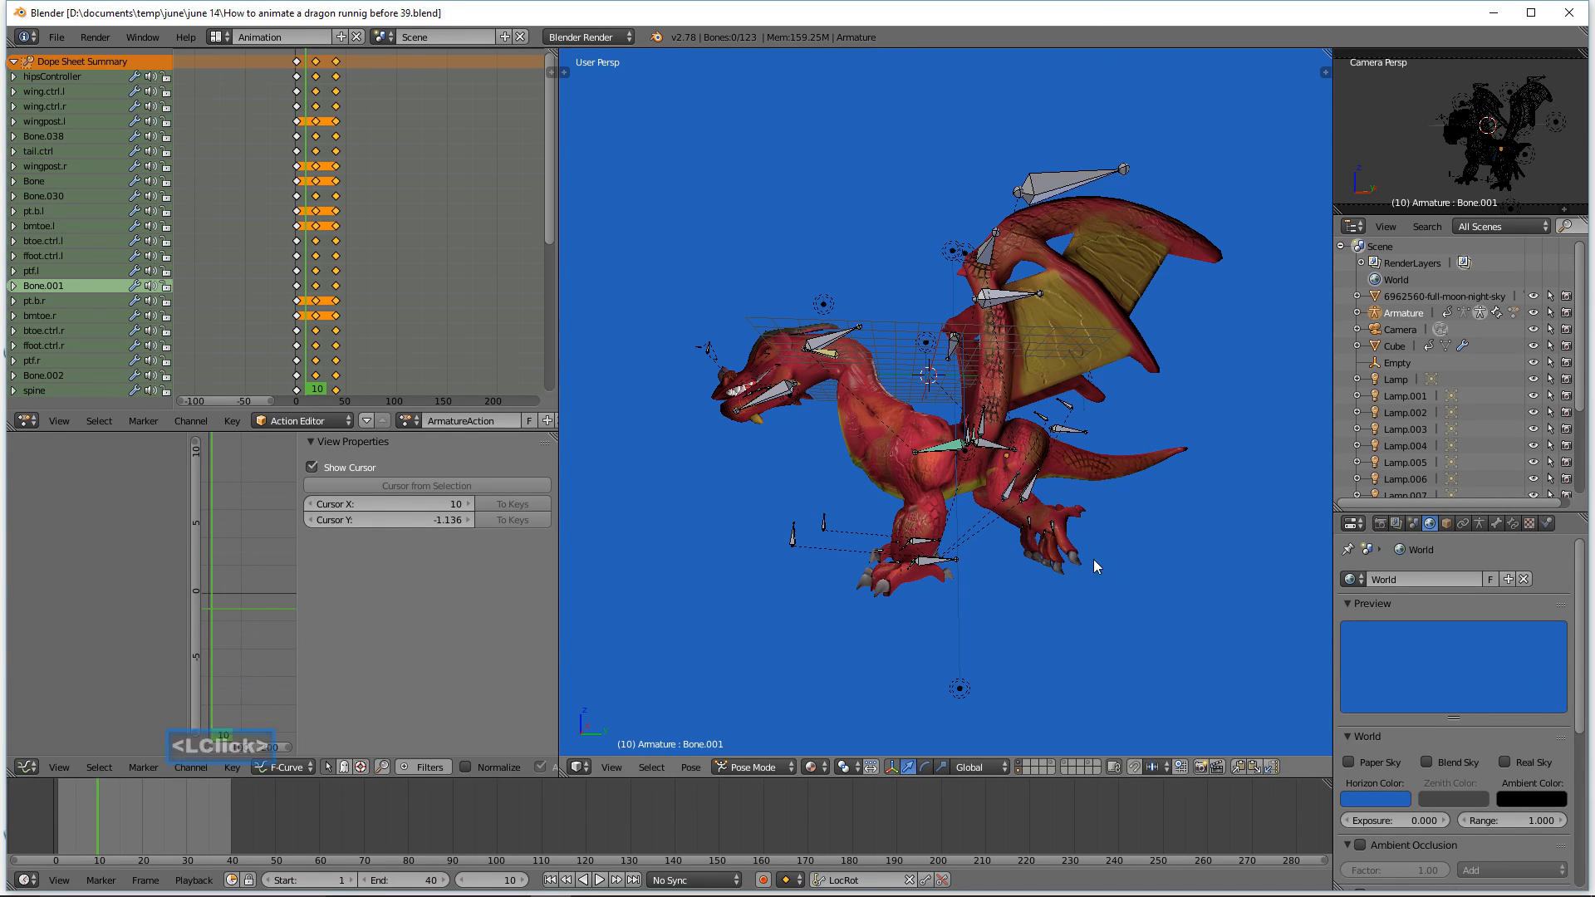
left_click(1002, 449)
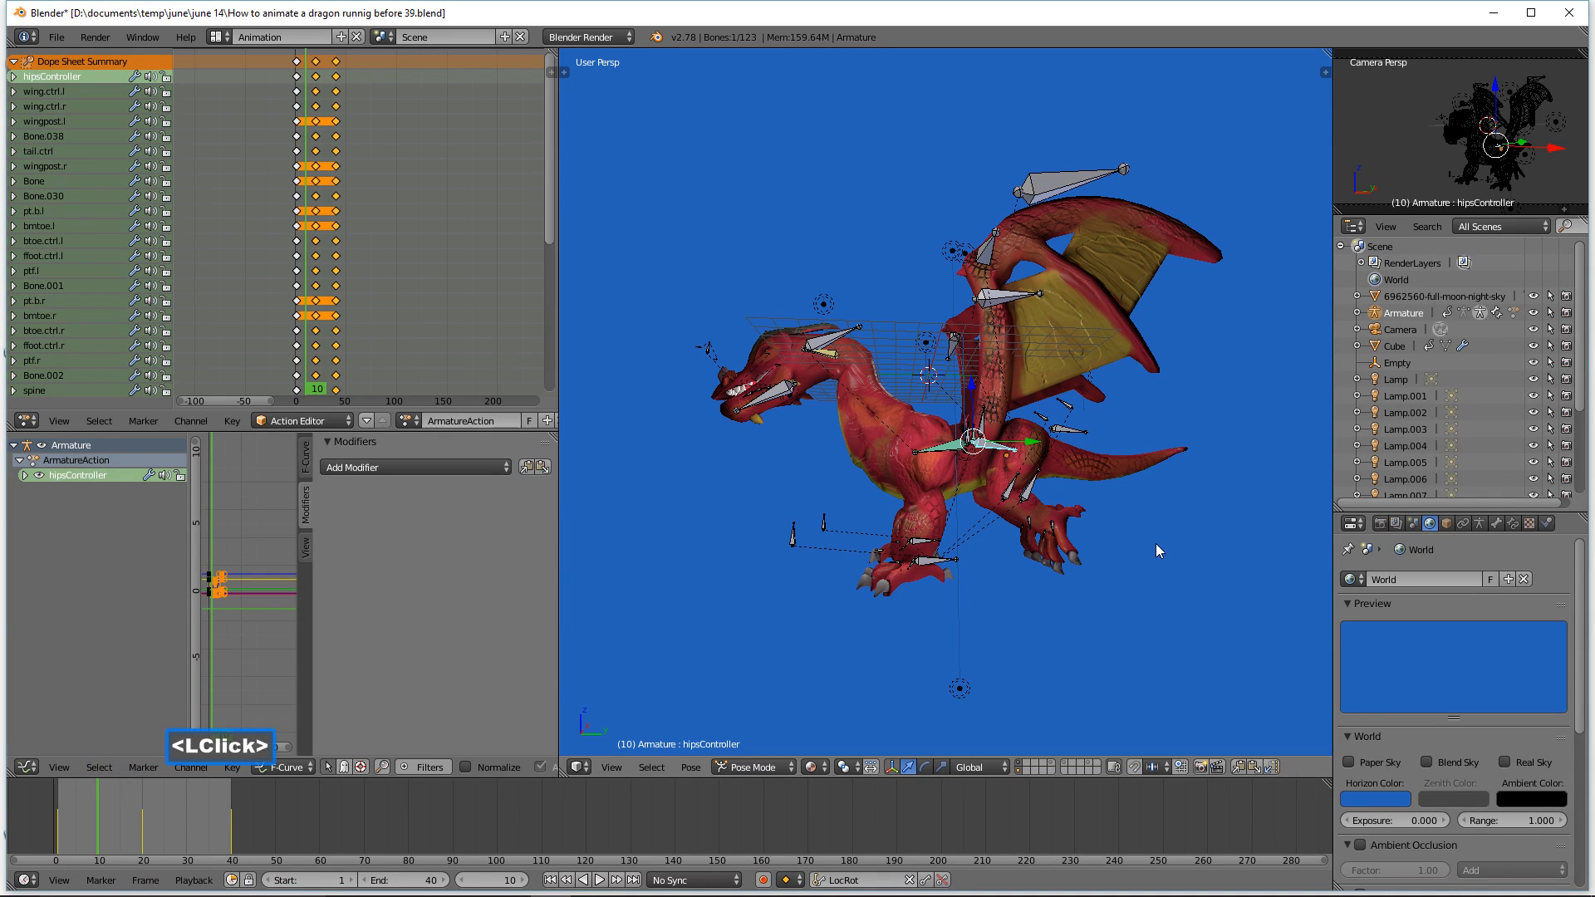
key("r")
key("x")
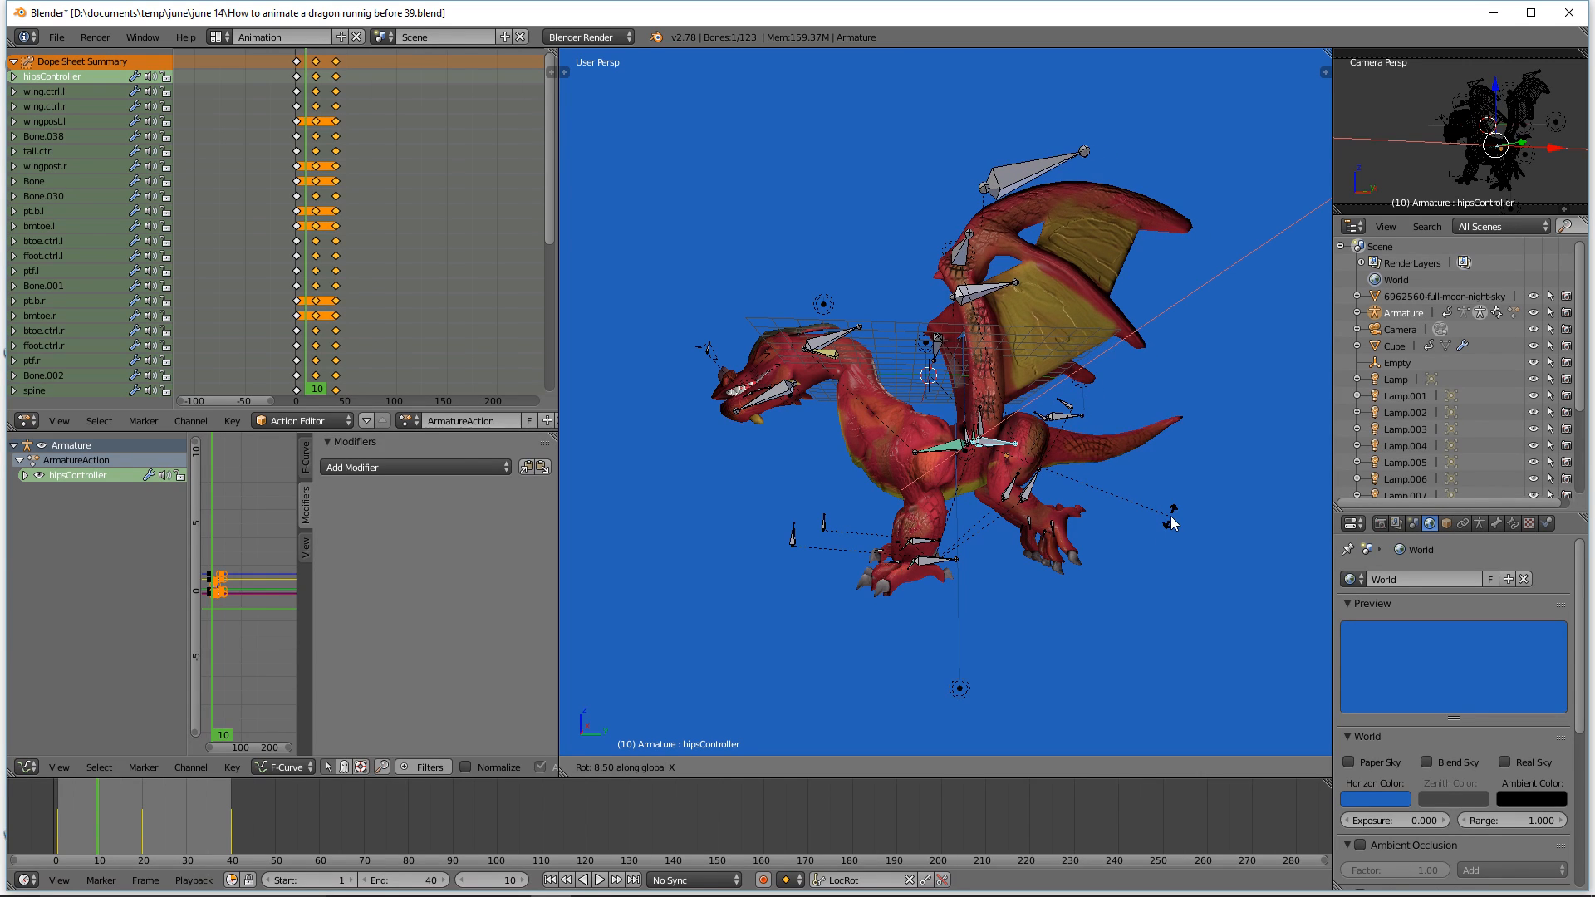
right_click(1171, 523)
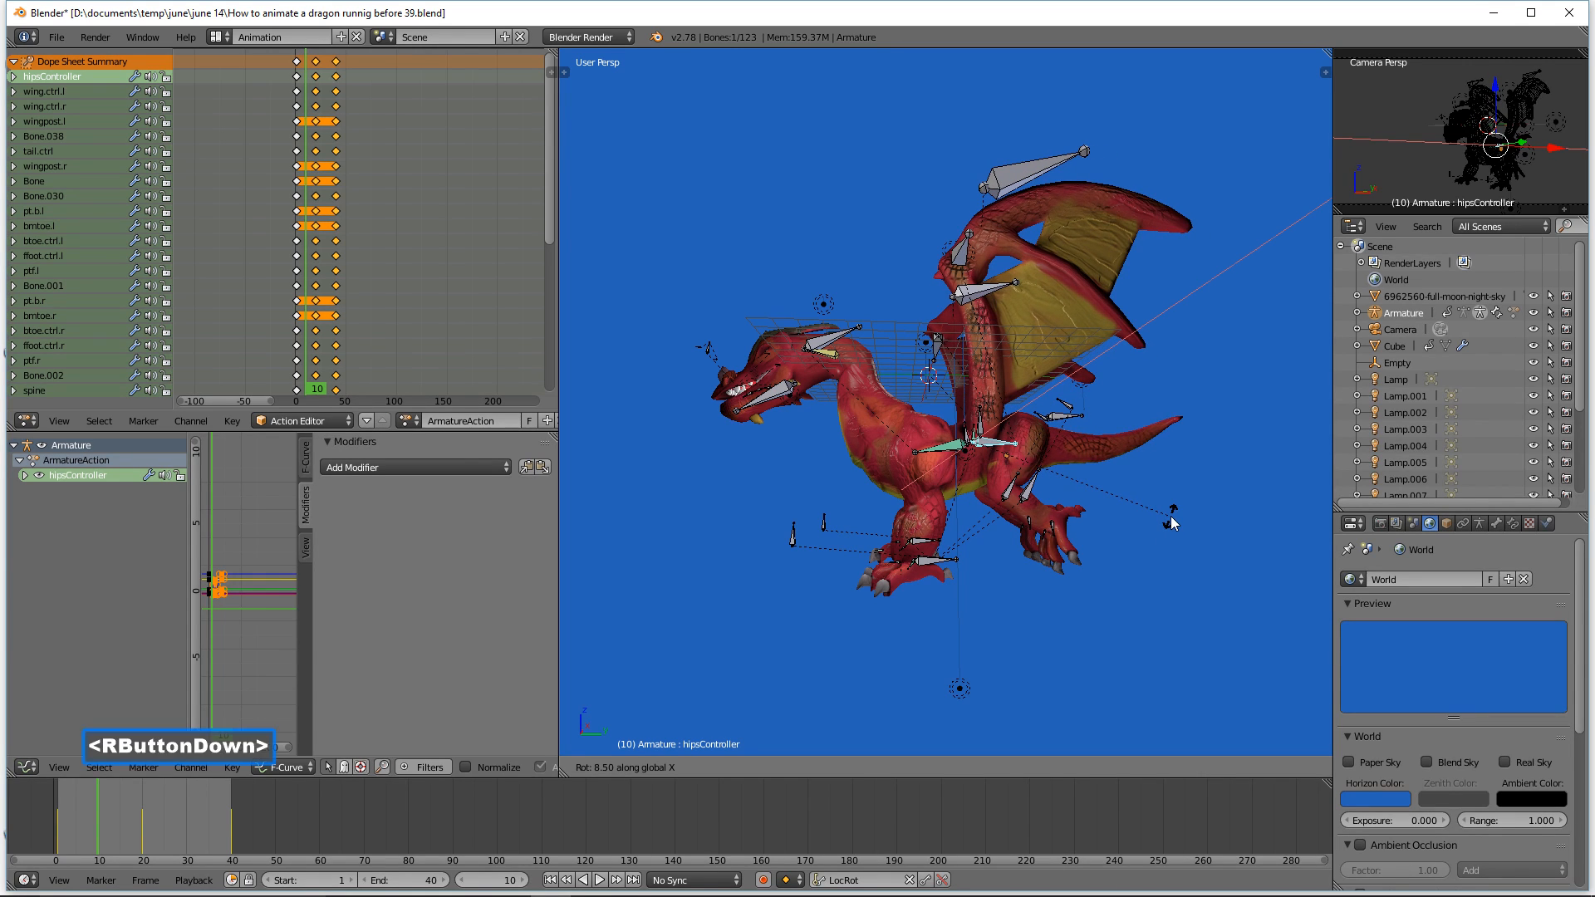
Step: Reselect Bone.030 and Bone.001 and rotate them about 10 degrees more around the global X axis
left_click(1030, 494, "shift")
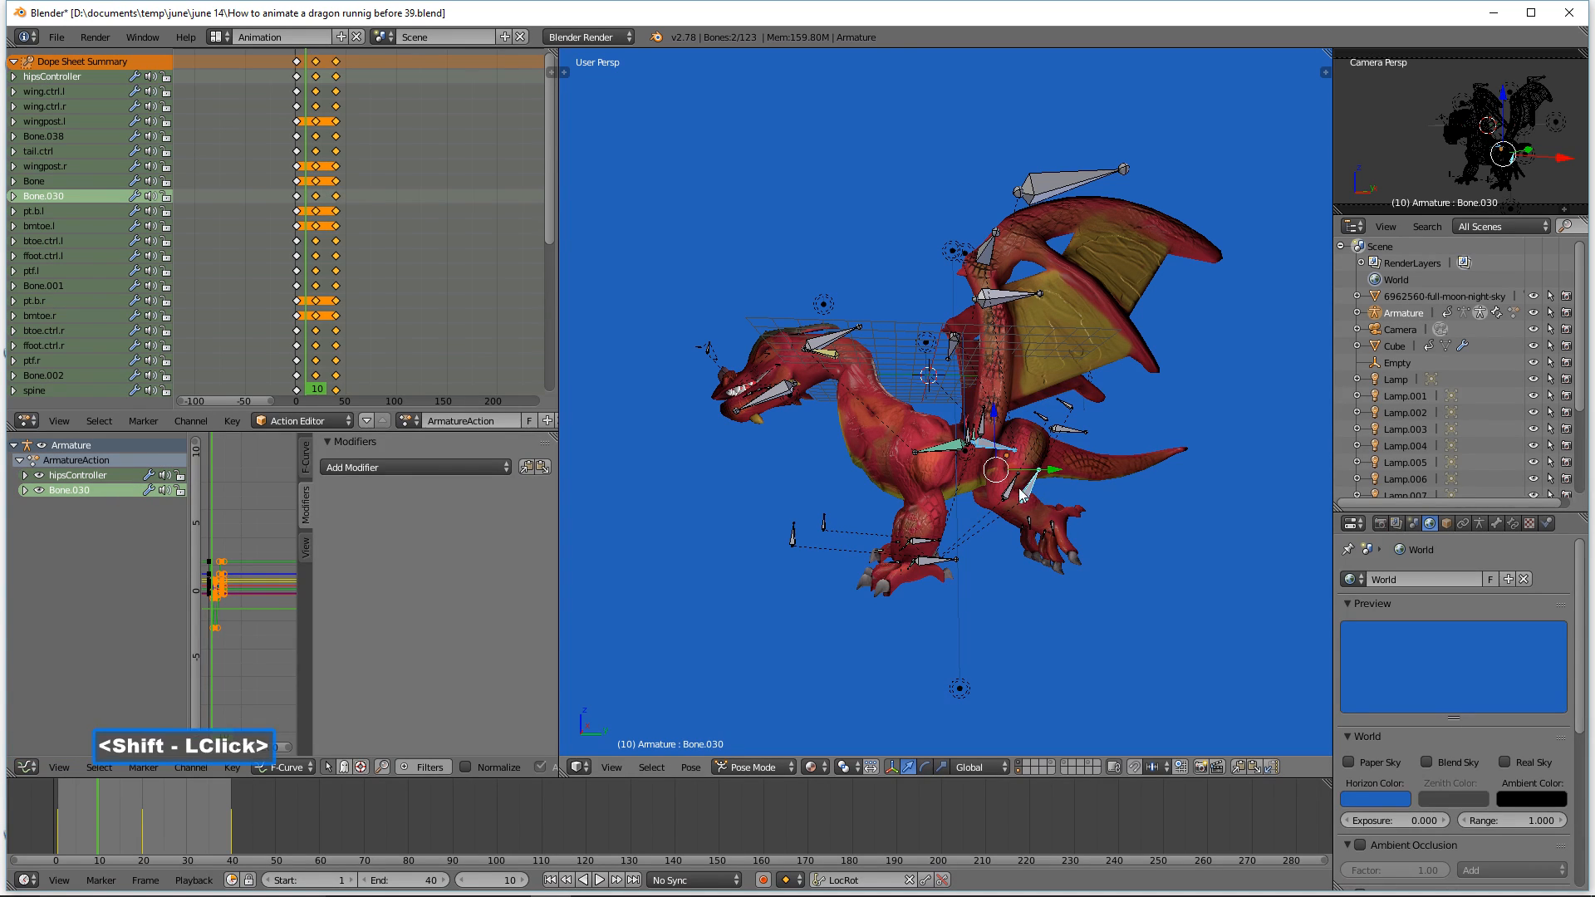
left_click(1013, 492, "shift")
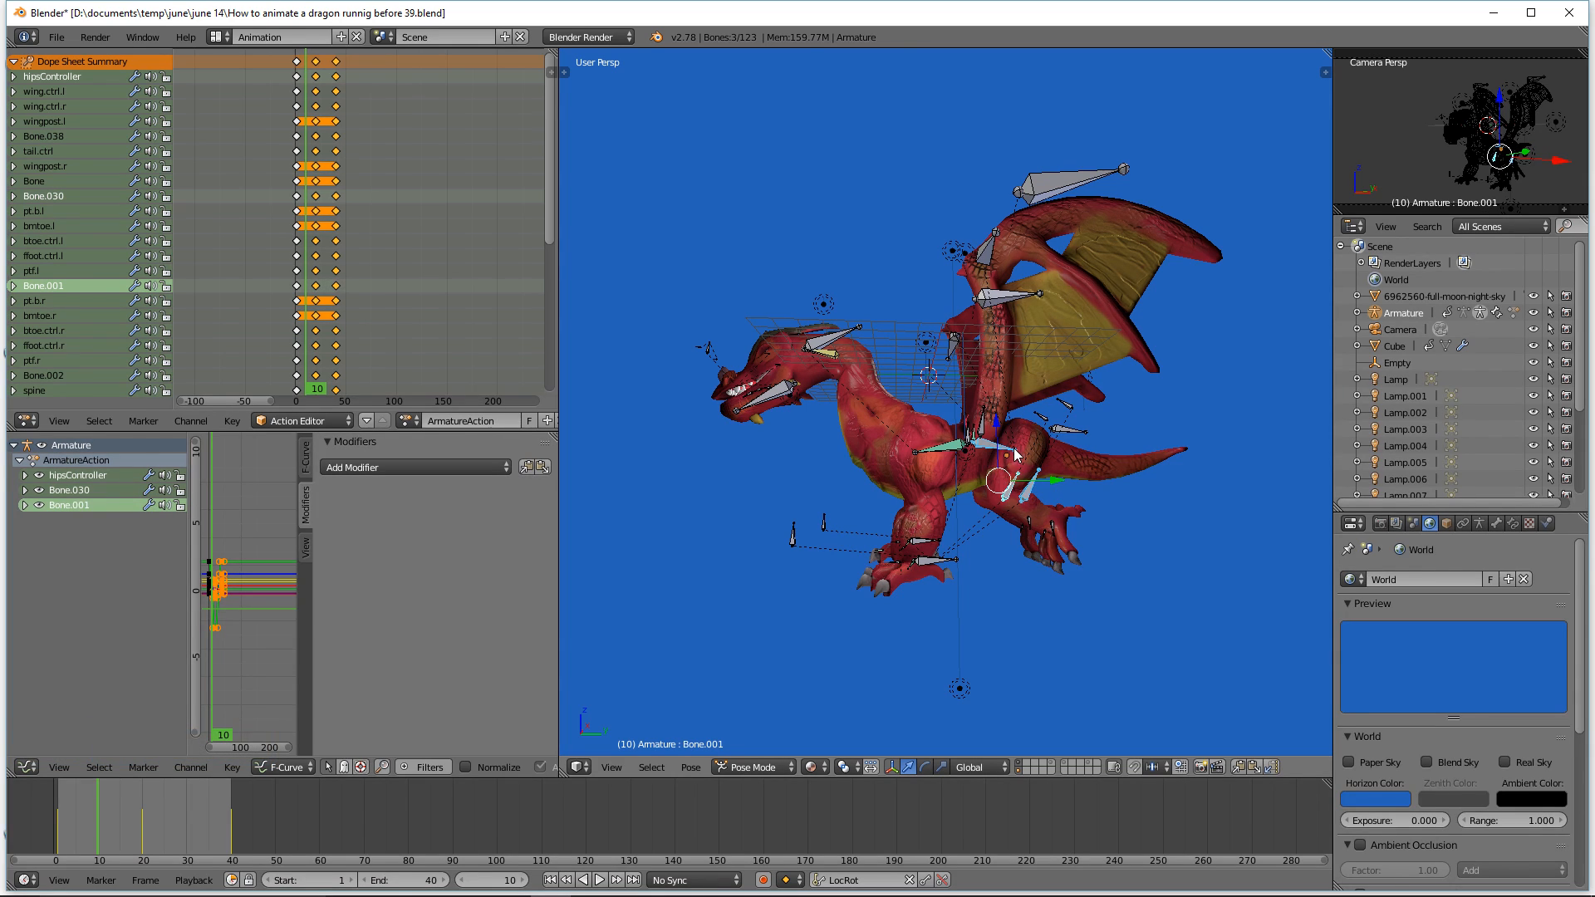
key("r")
key("x")
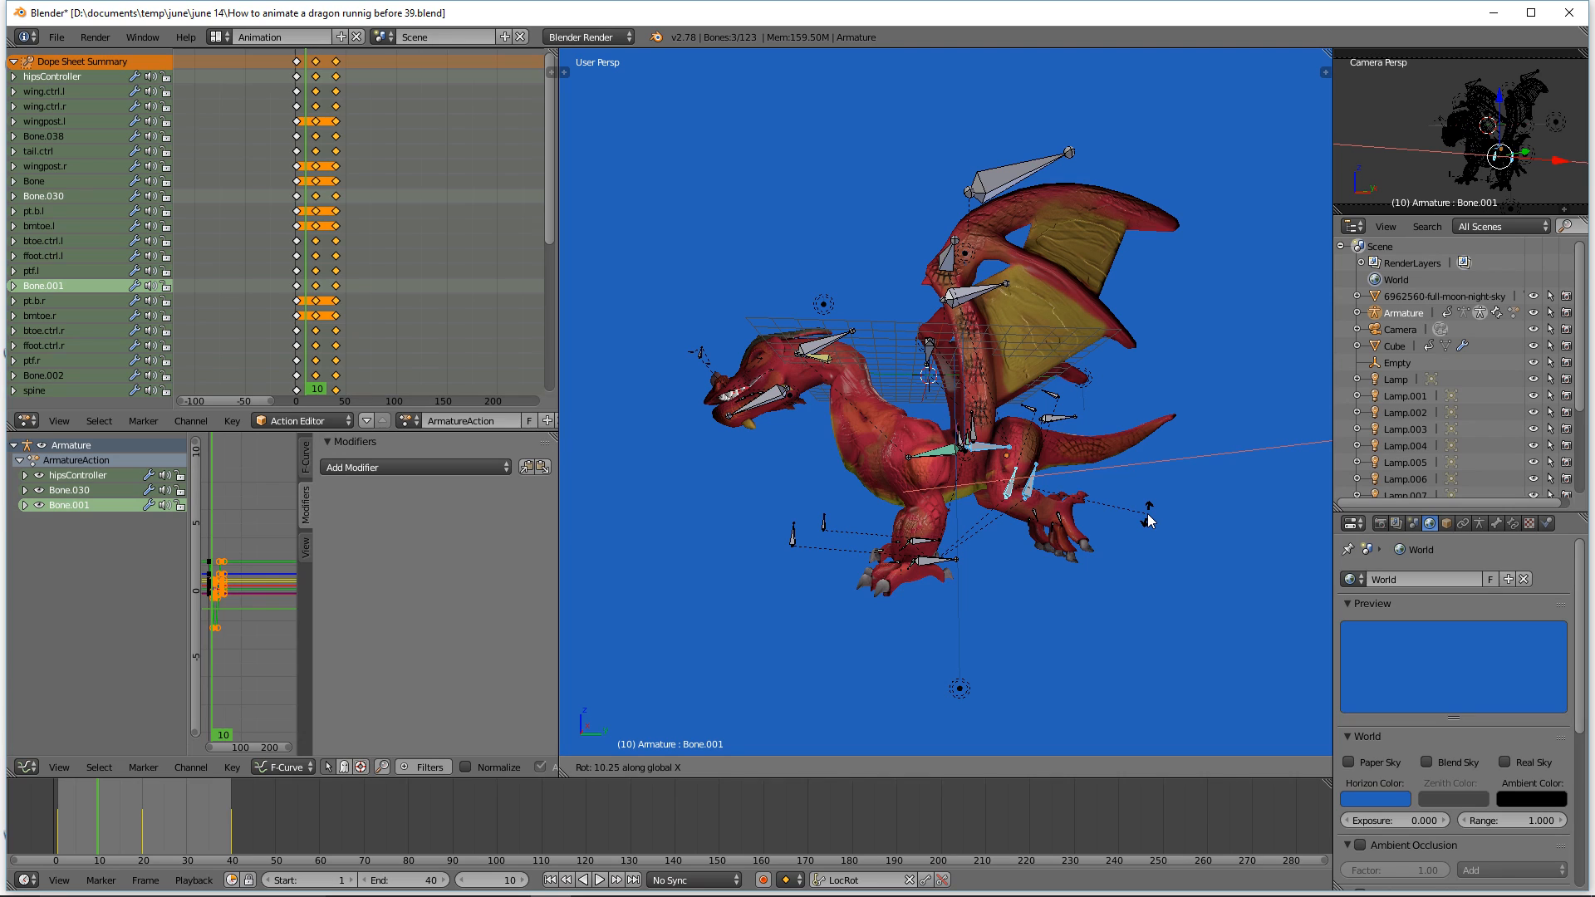
left_click(1153, 517)
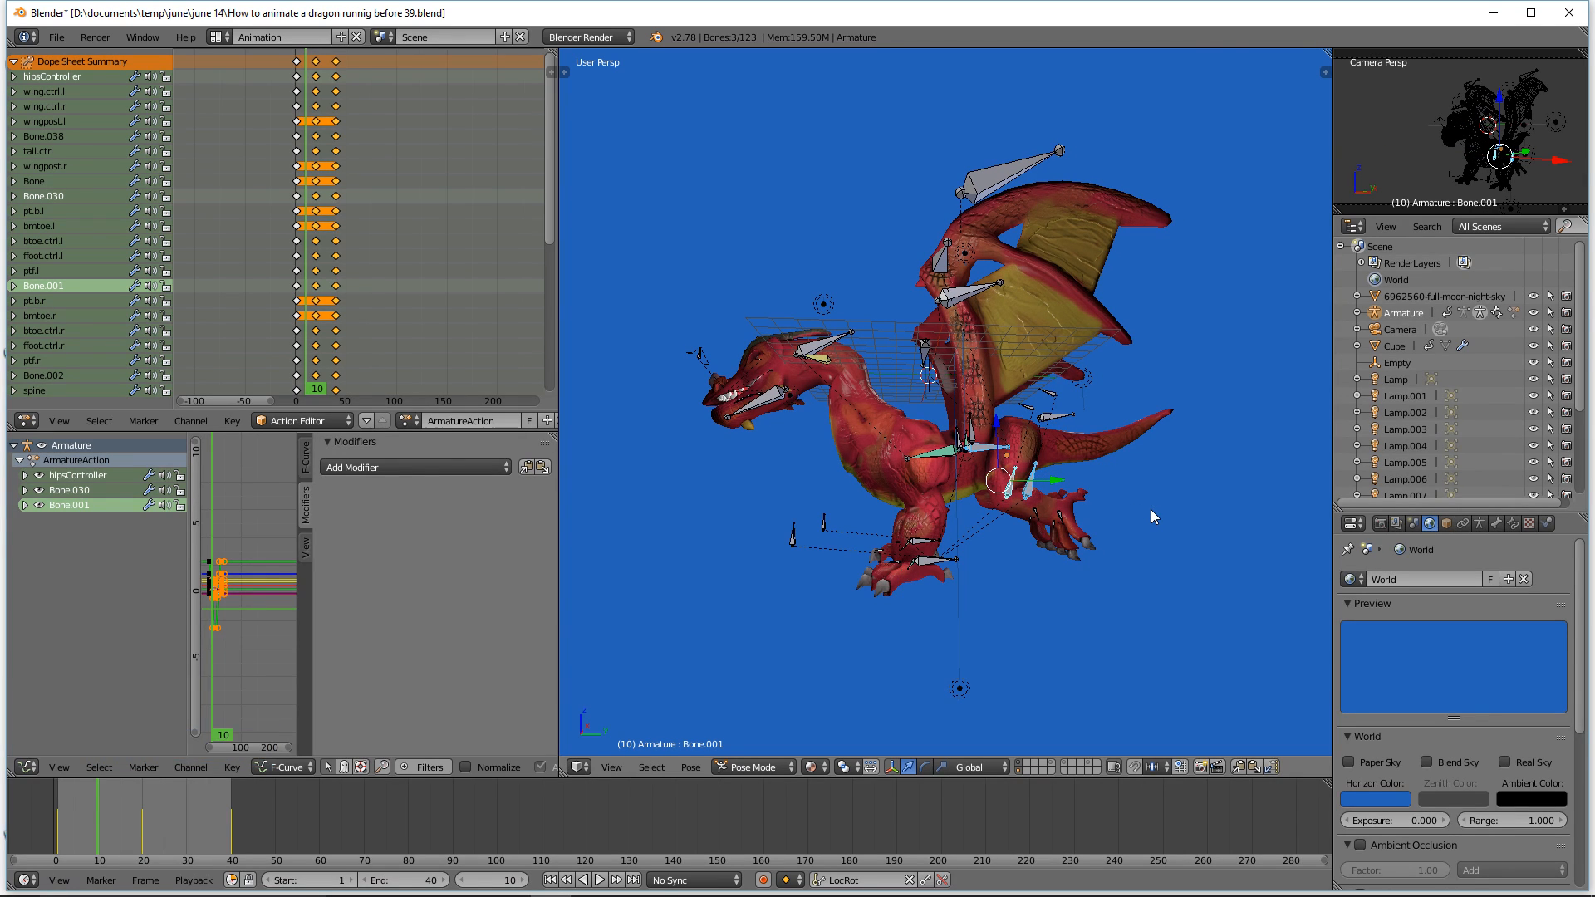
Step: Reselect Bone.030 and Bone.001, move them slightly along the Y axis, and deselect everything
left_click(1027, 498)
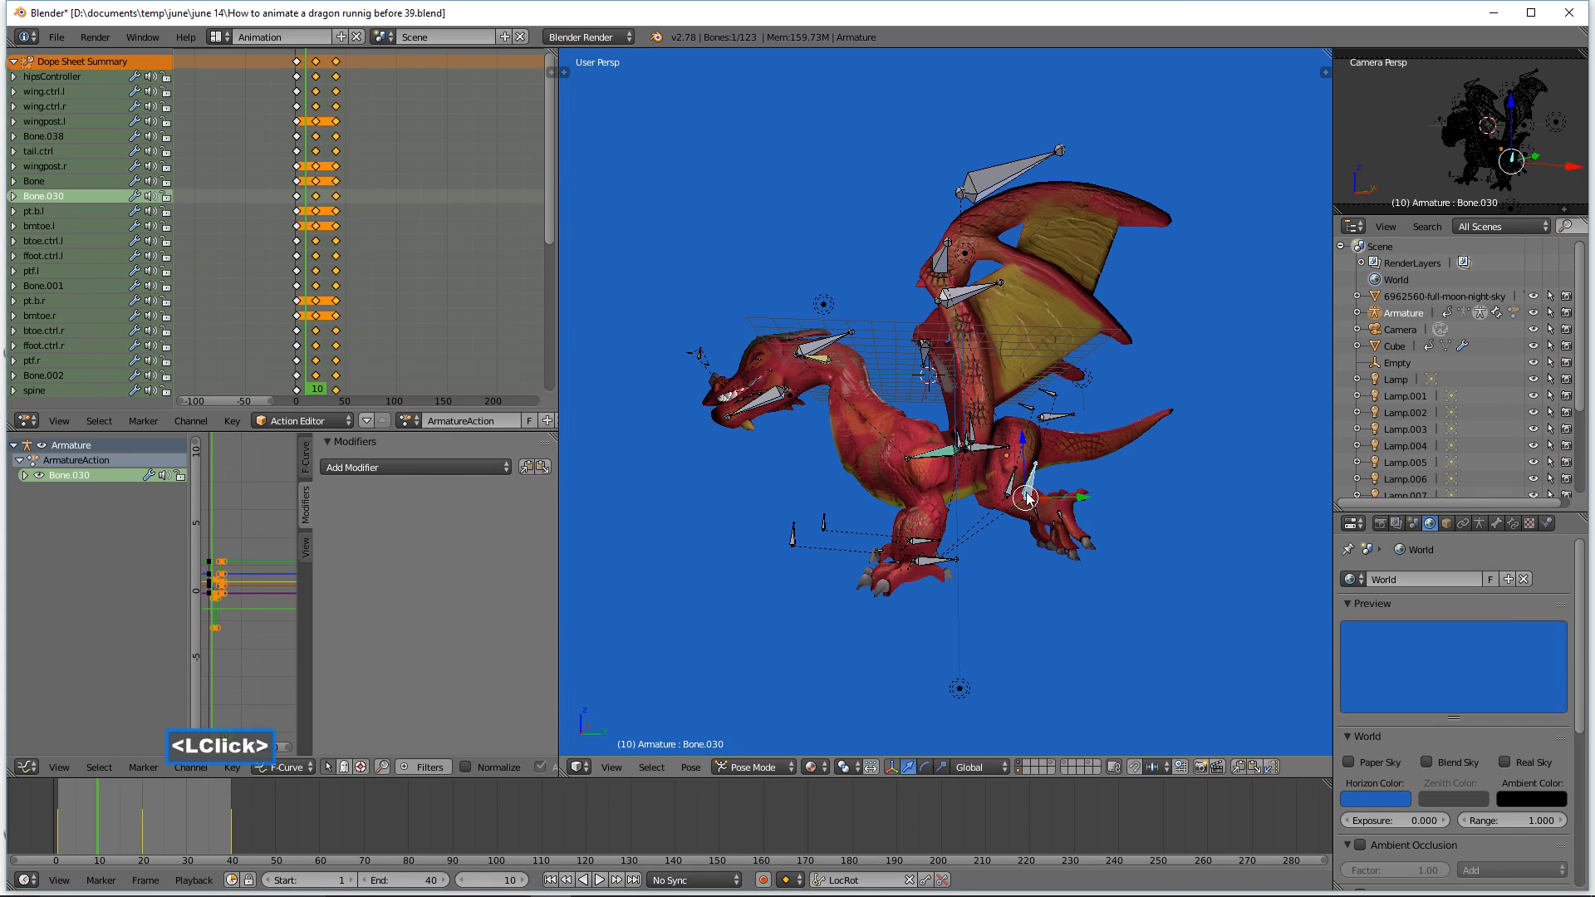
left_click(1011, 487, "shift")
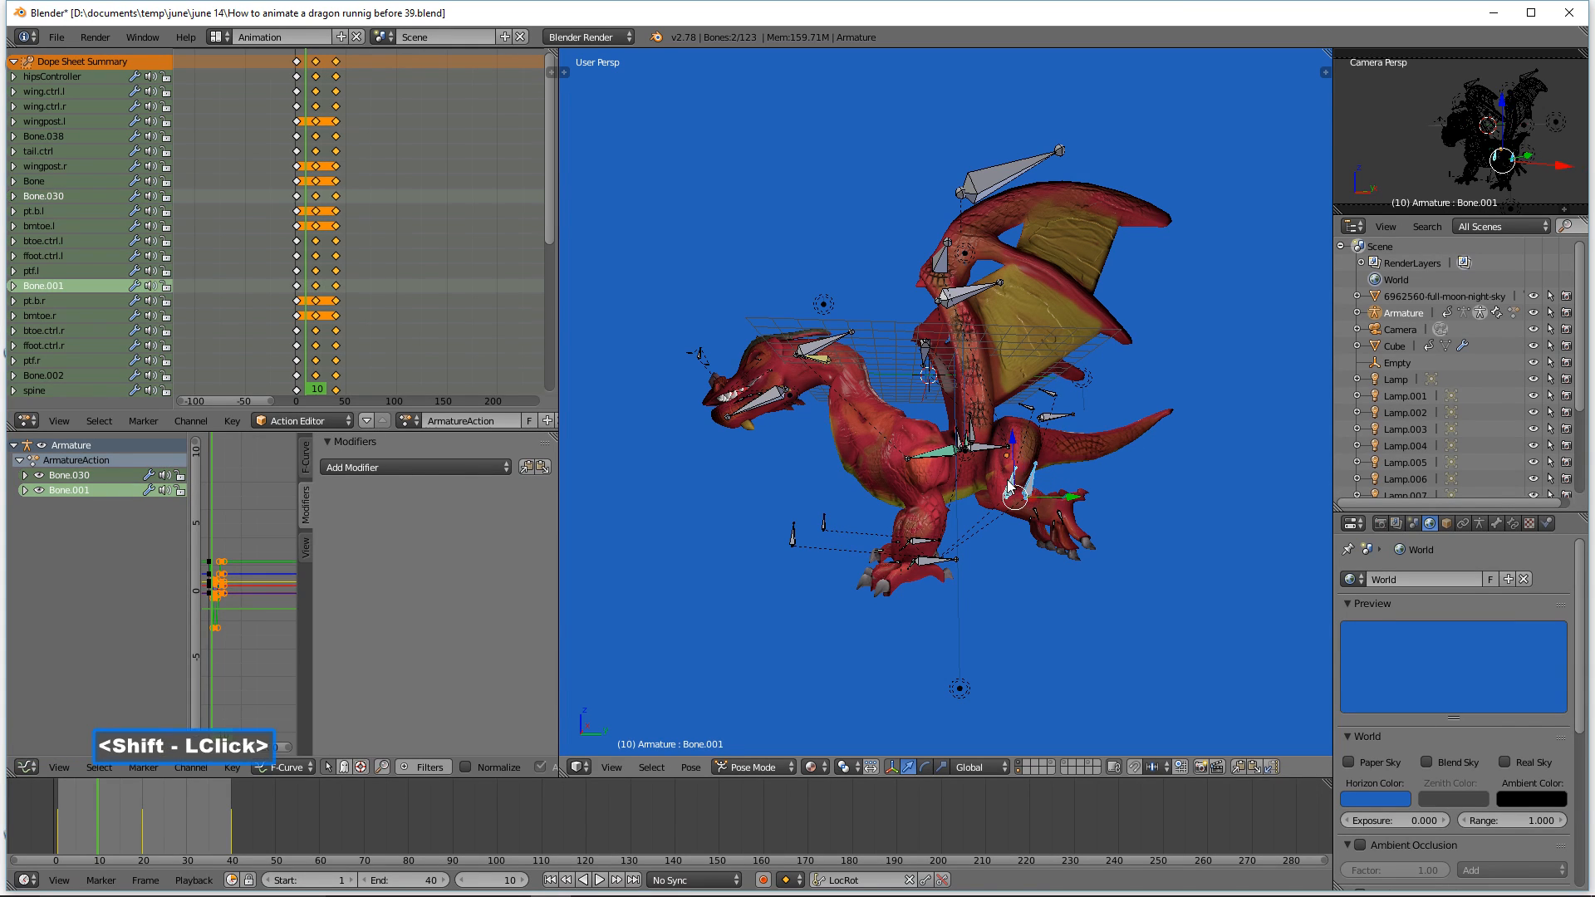
left_click_drag(1073, 499, 1063, 502)
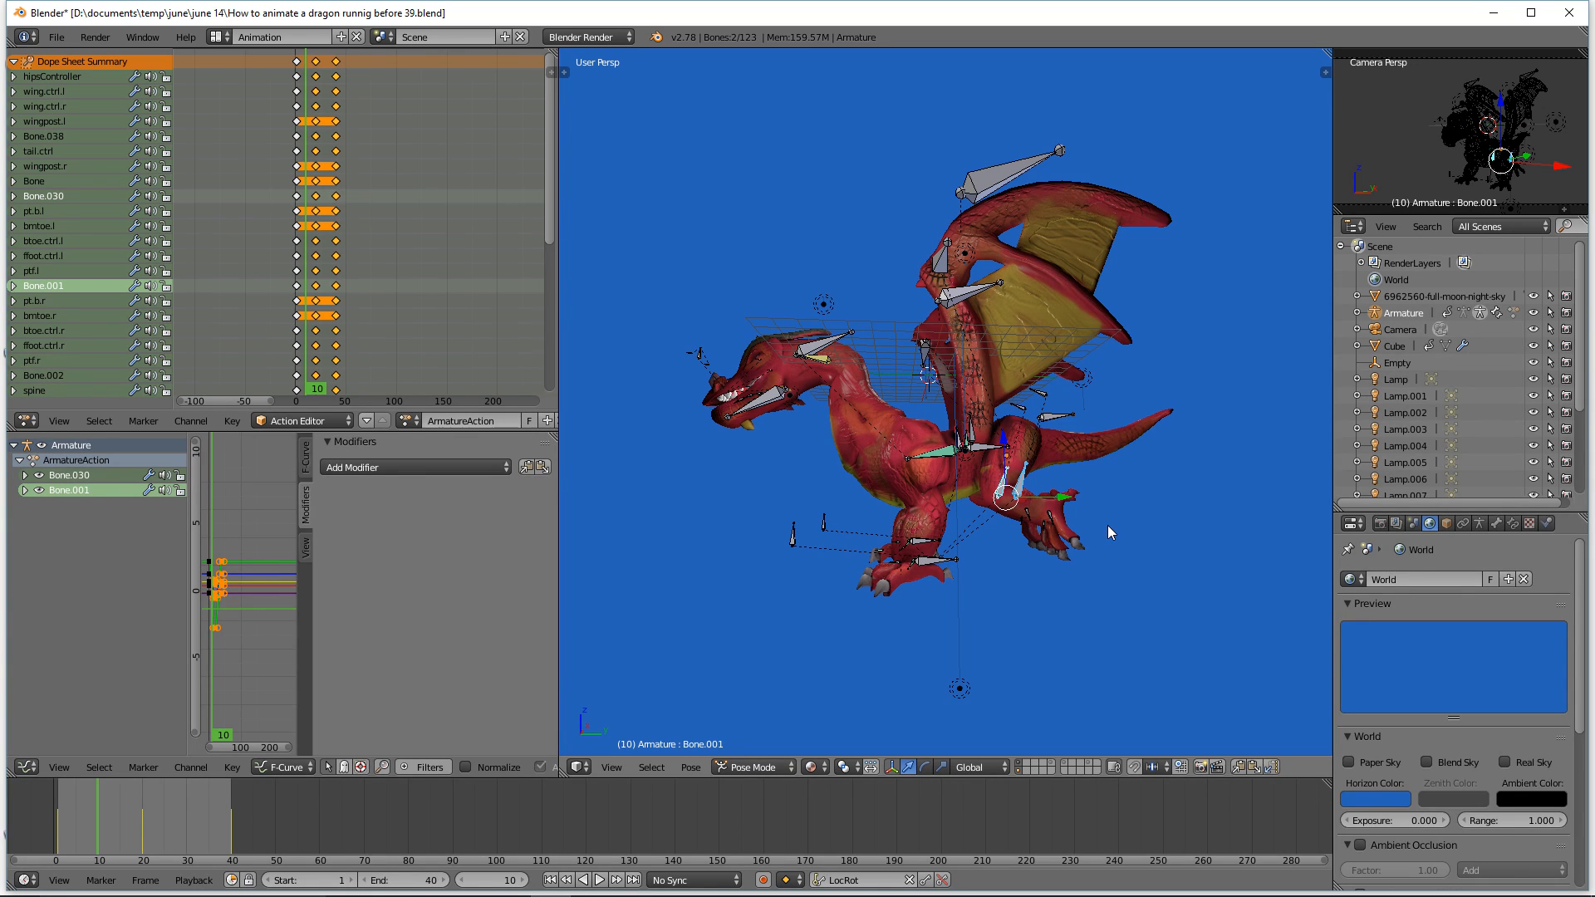
key("a")
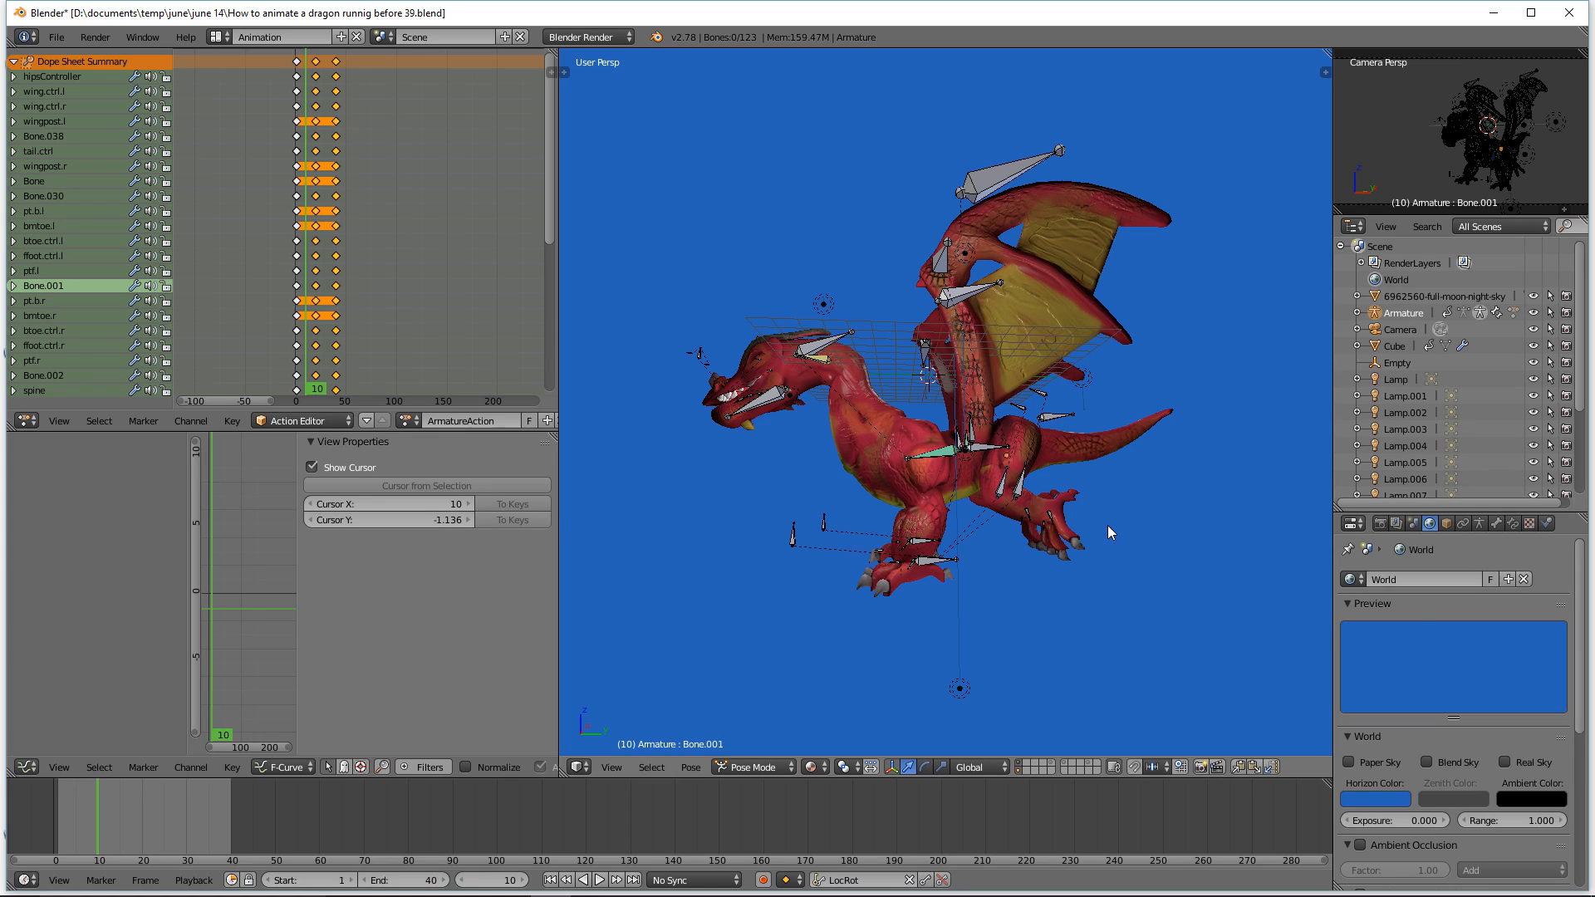
Step: Save the file, then select all bones and insert a LocRot keyframe at frame 10
left_click(1230, 22)
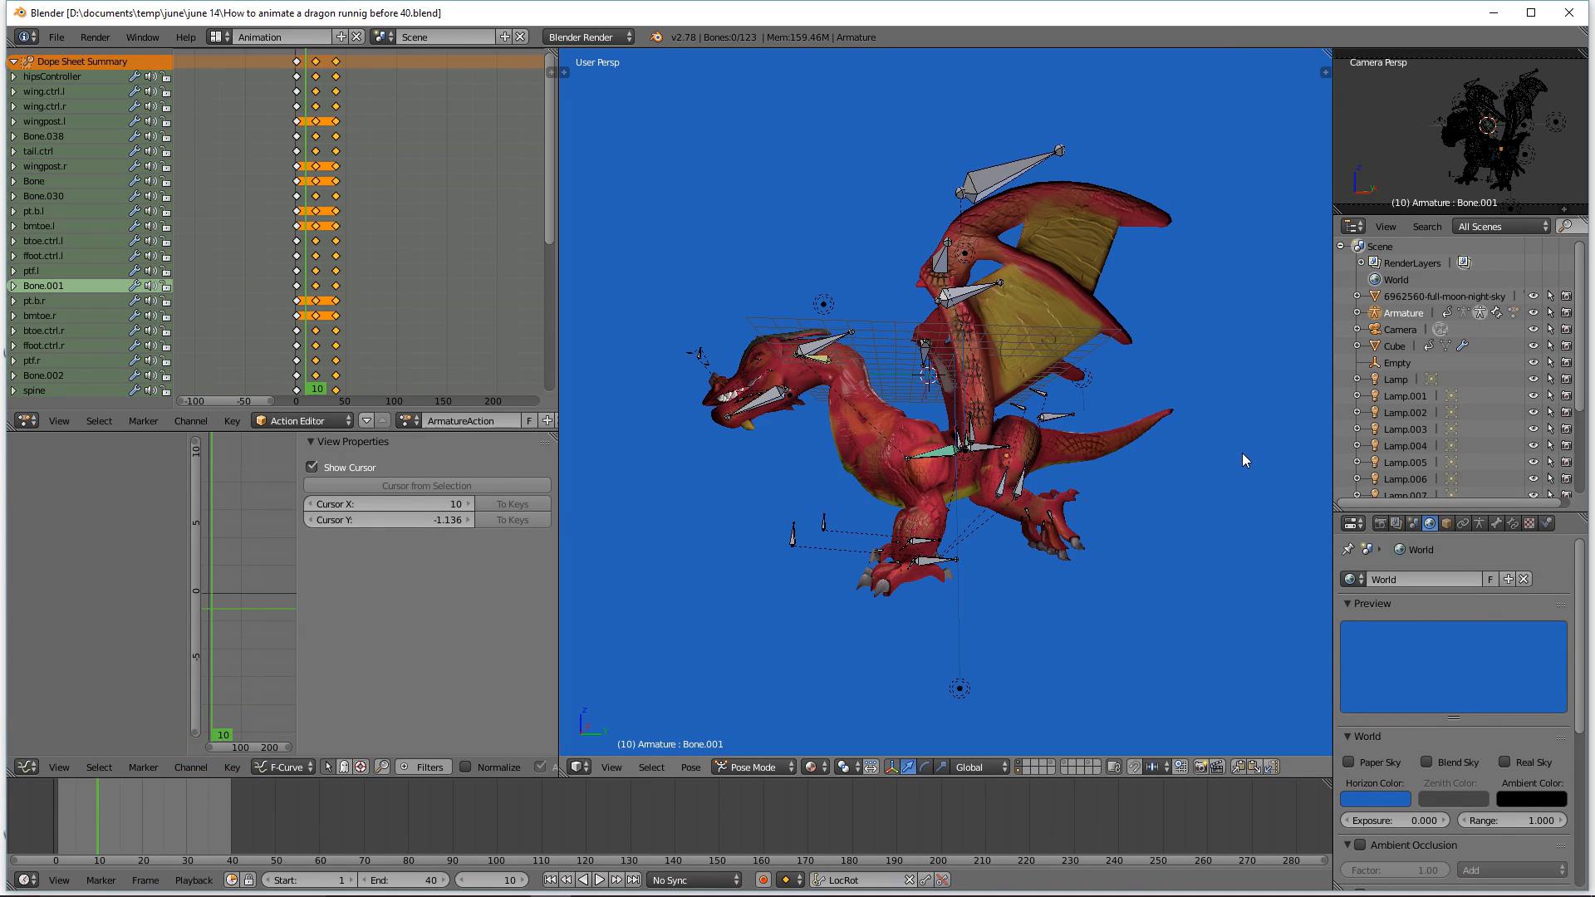
key("a")
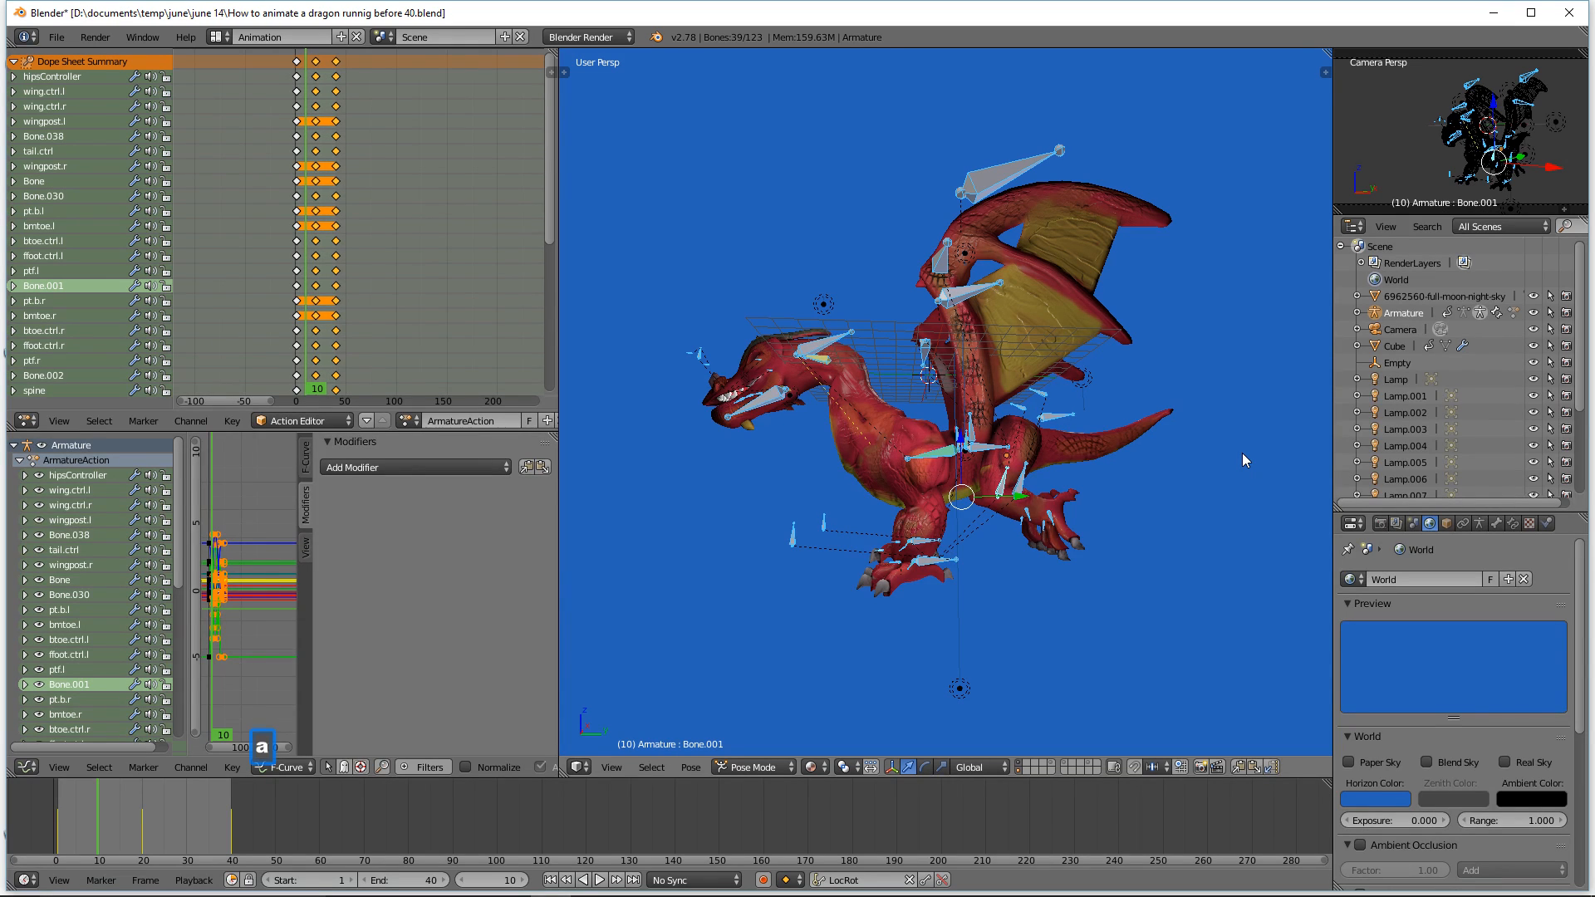
key("i")
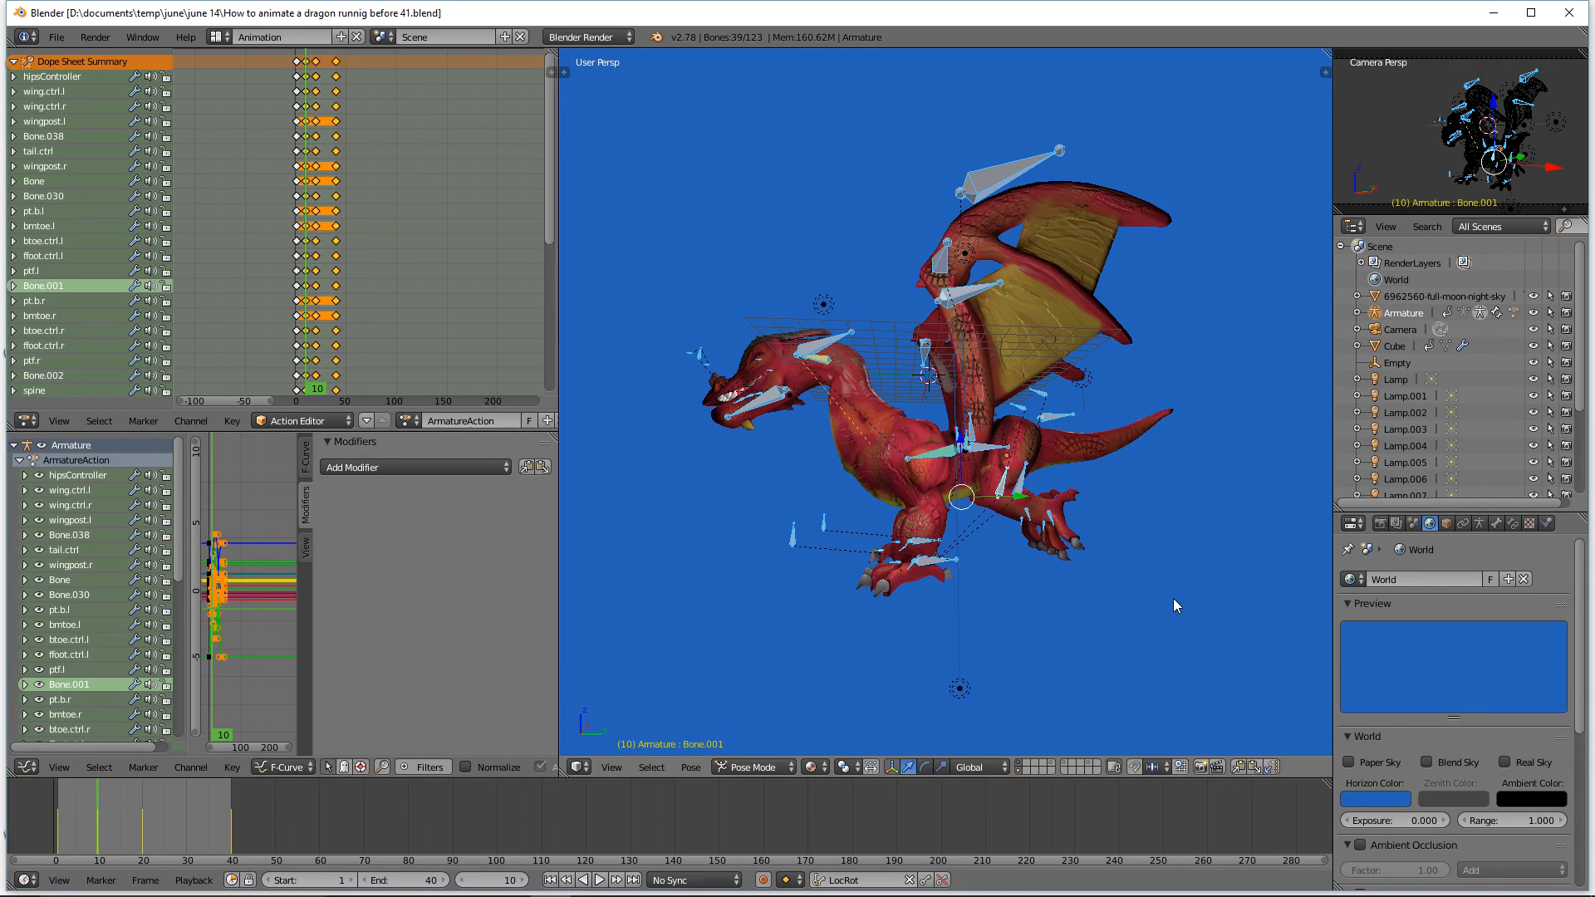
Step: Scrub through the early frames and play back the animation to review the motion
key("a")
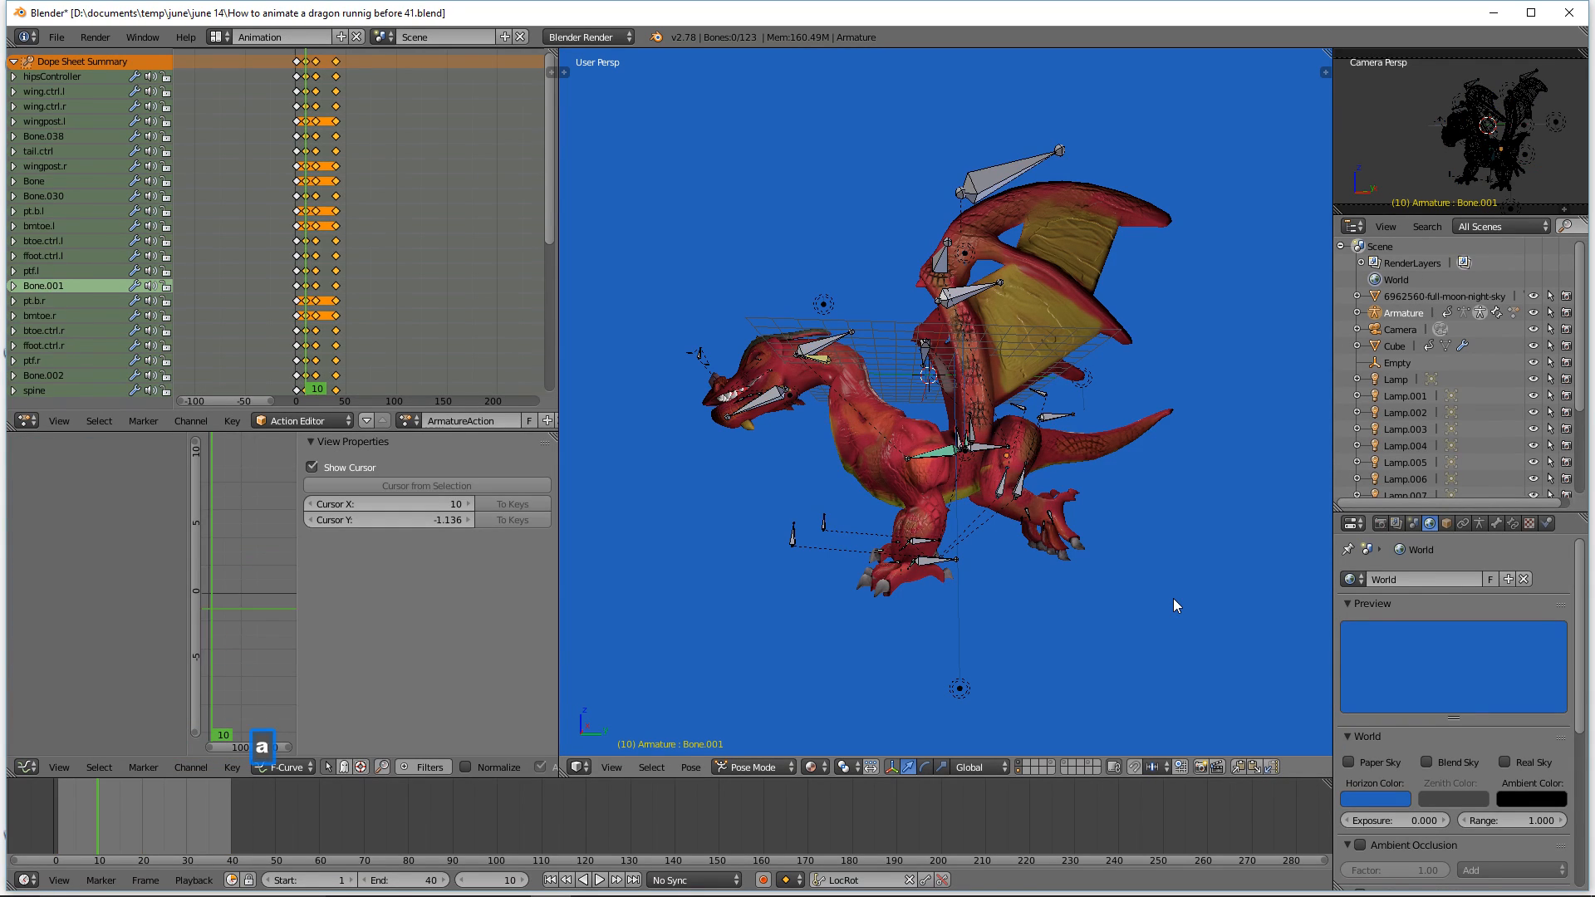
mouse_move(88, 821)
right_mouse_down()
mouse_move(55, 812)
mouse_move(198, 859)
mouse_move(242, 850)
mouse_move(108, 820)
mouse_move(77, 831)
right_mouse_up()
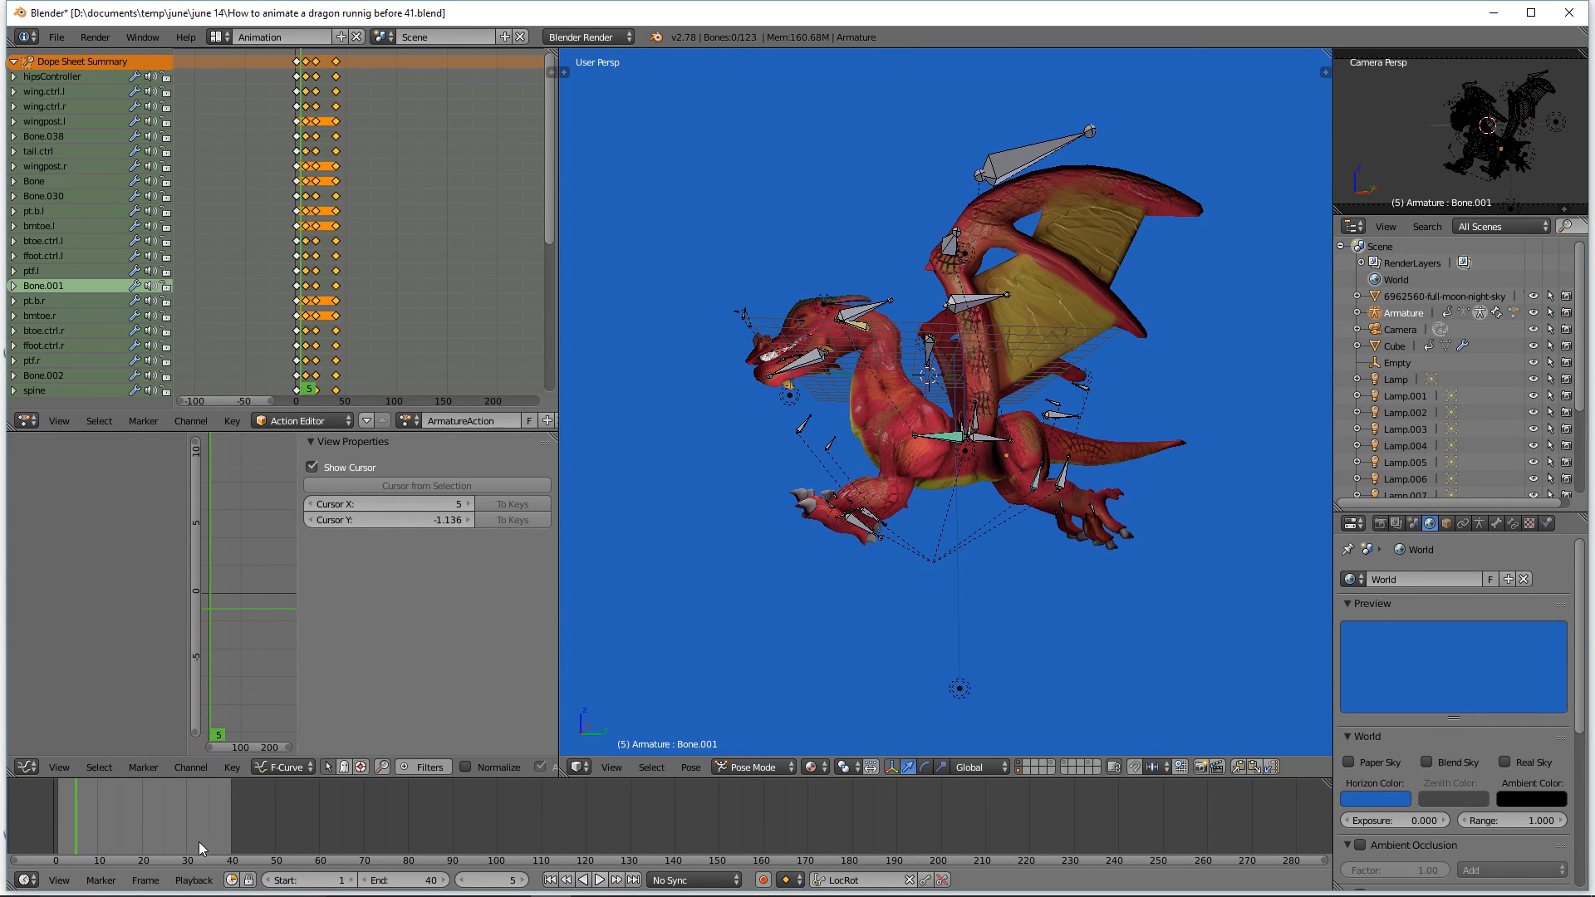
right_click_drag(86, 815, 90, 821)
key("a")
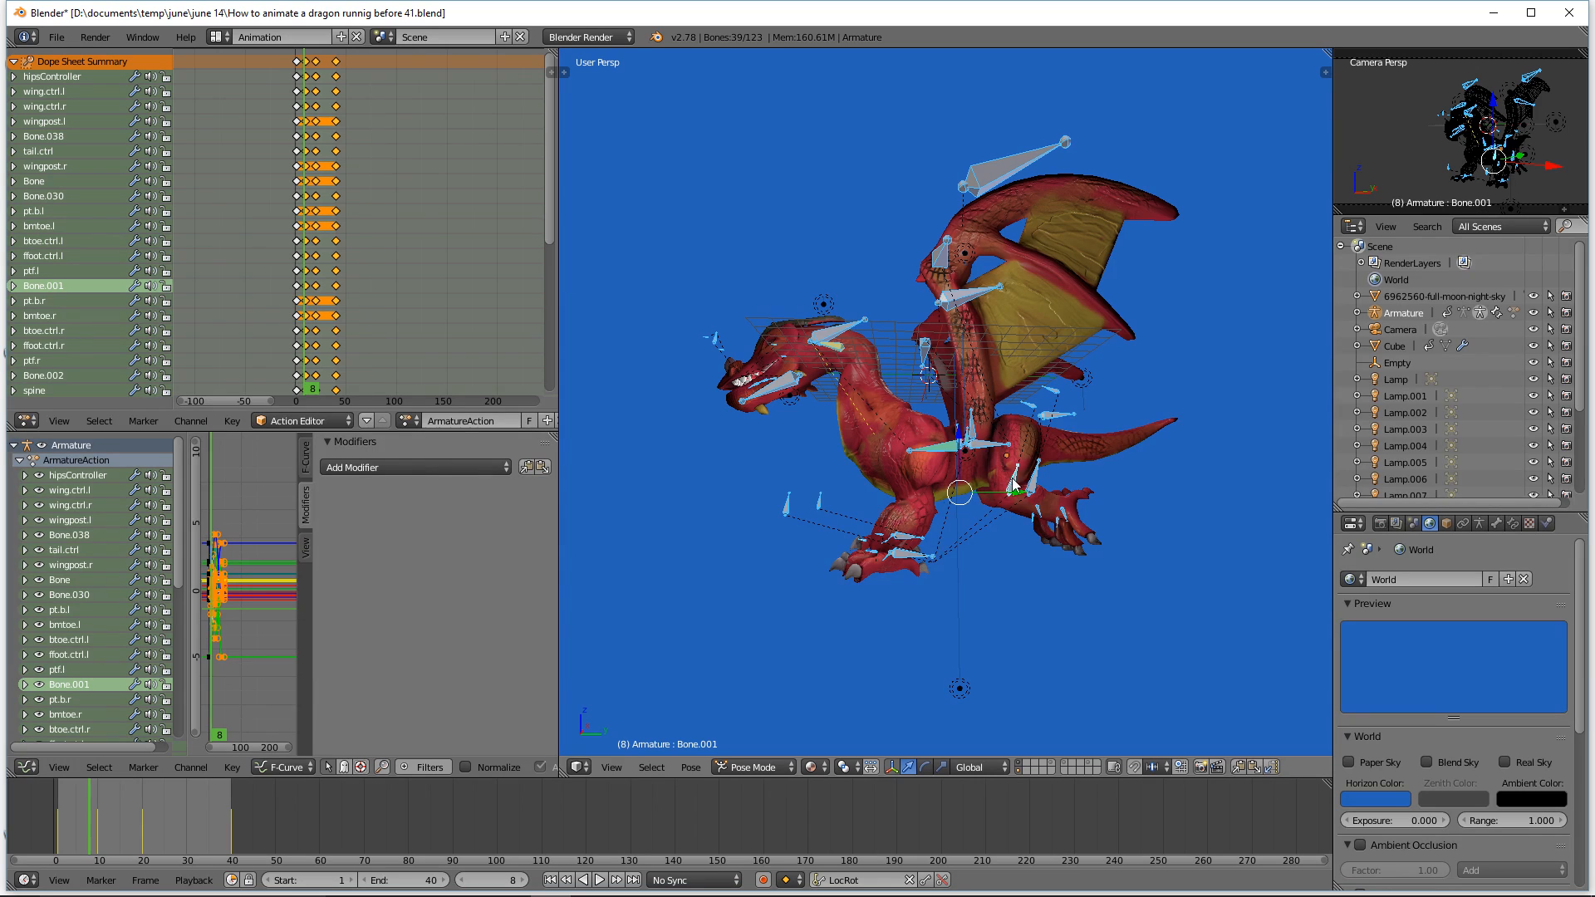
key("alt+a")
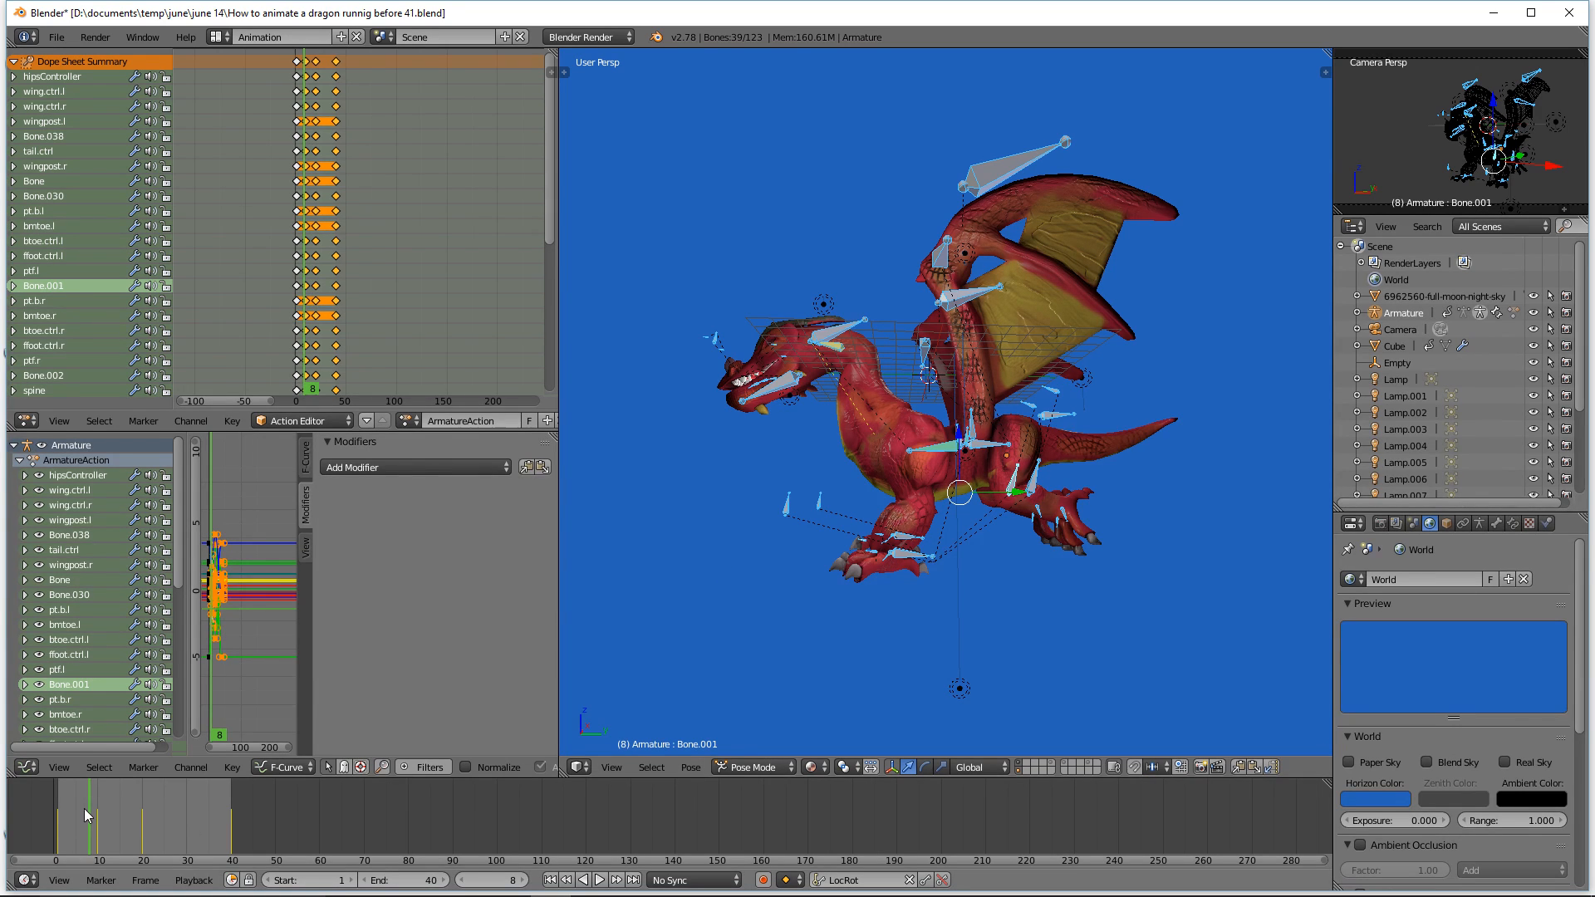
Step: Set the animation end frame to 39 and jump back to the first frame
left_click_drag(157, 822, 230, 834)
right_click(229, 834)
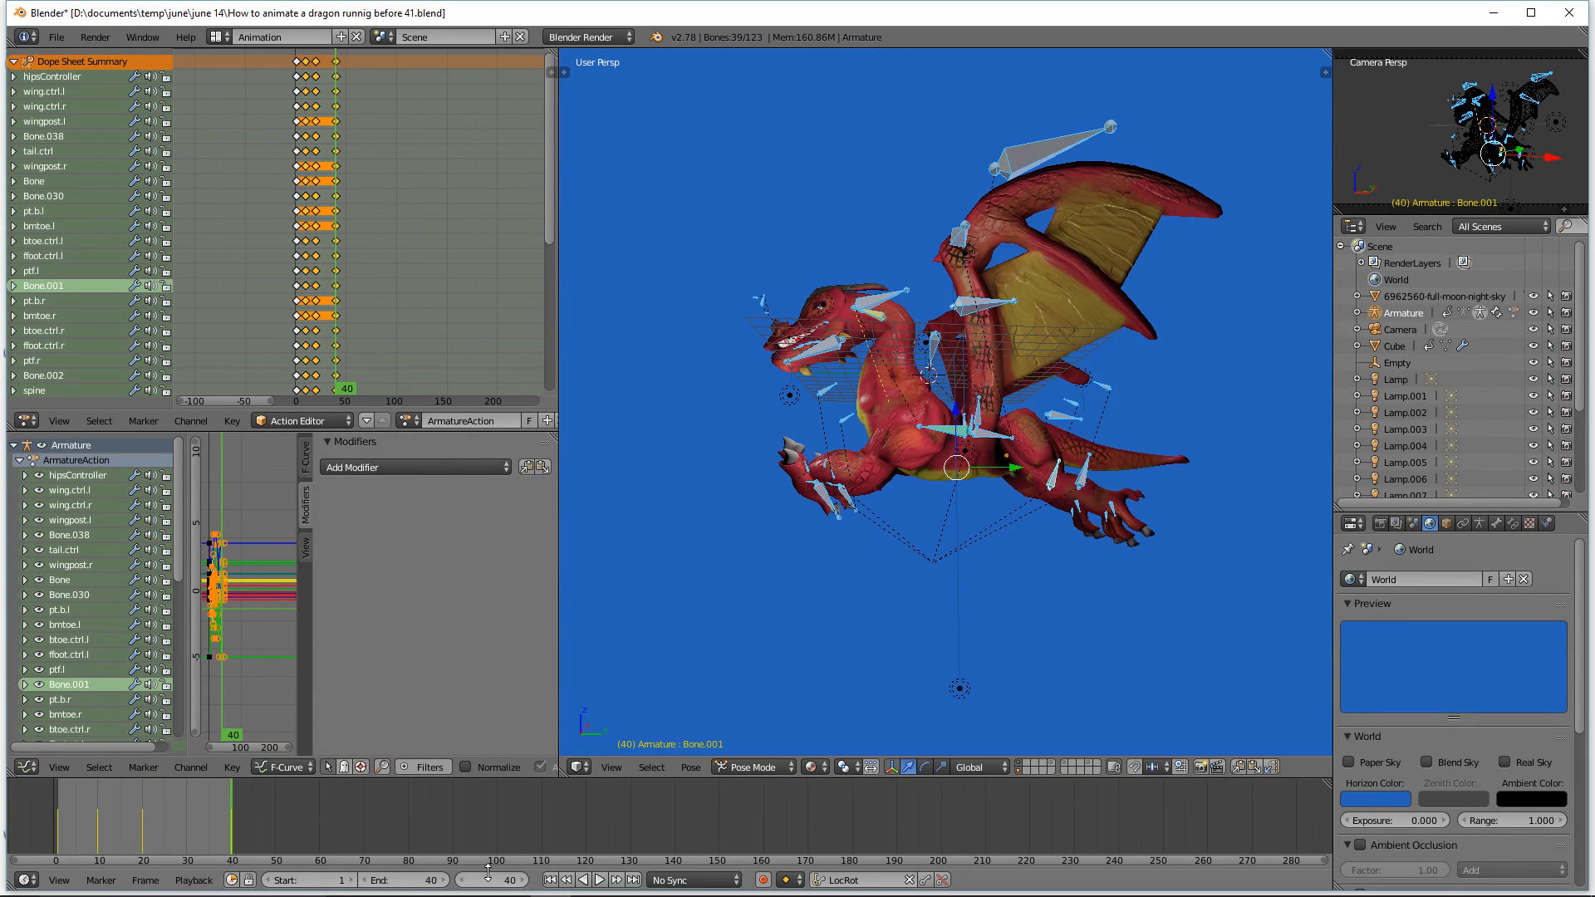
right_click(232, 820)
right_click_drag(230, 819, 226, 819)
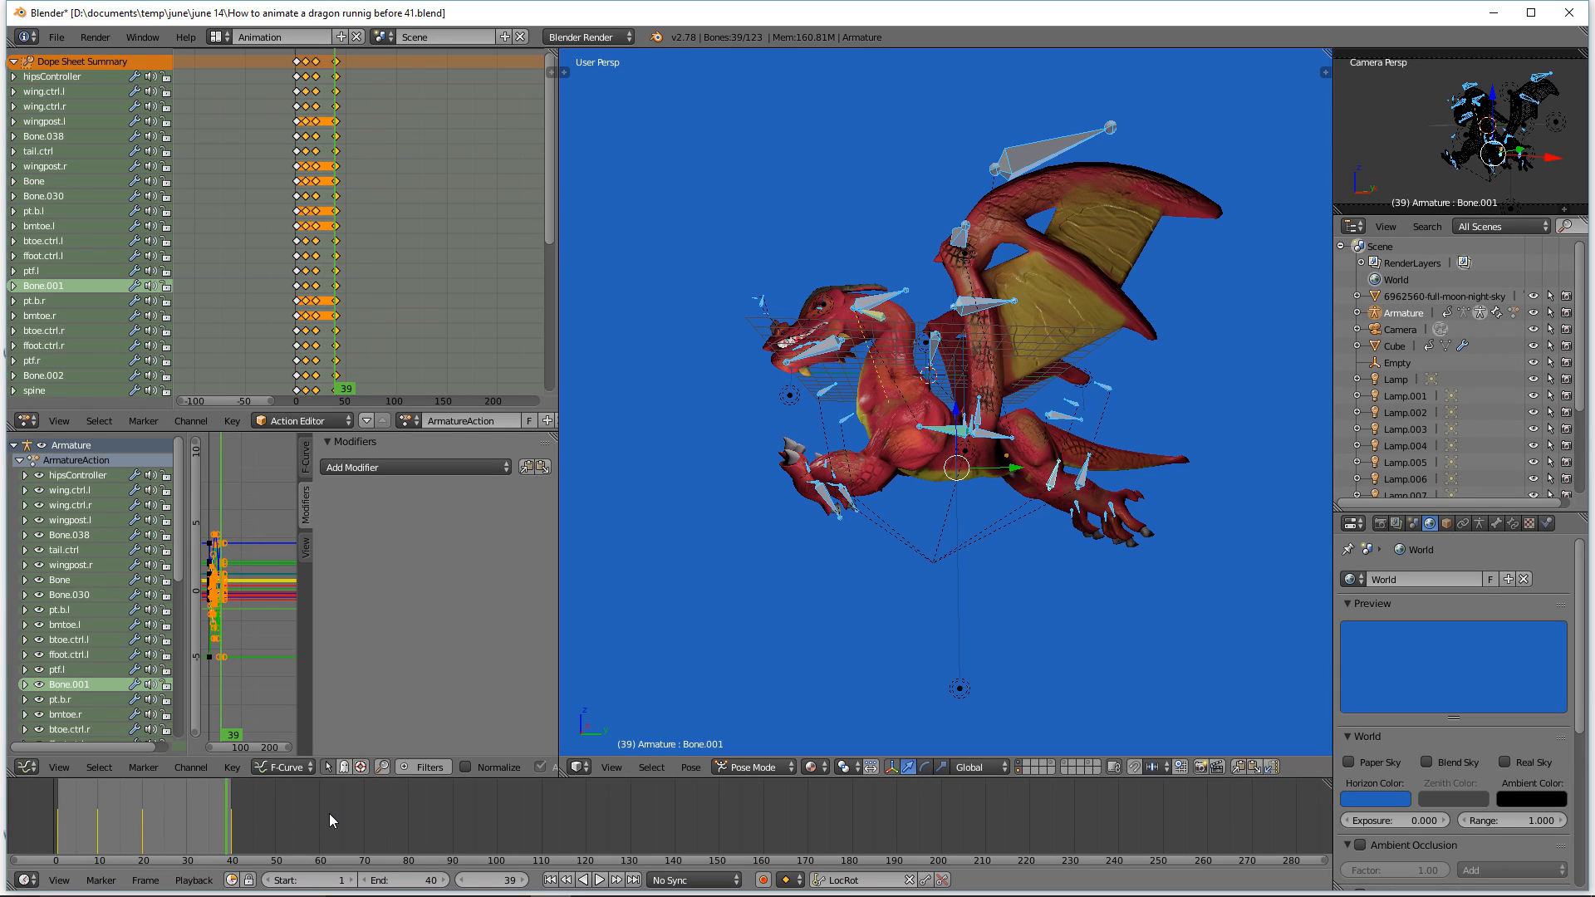
key("e")
left_click(552, 879)
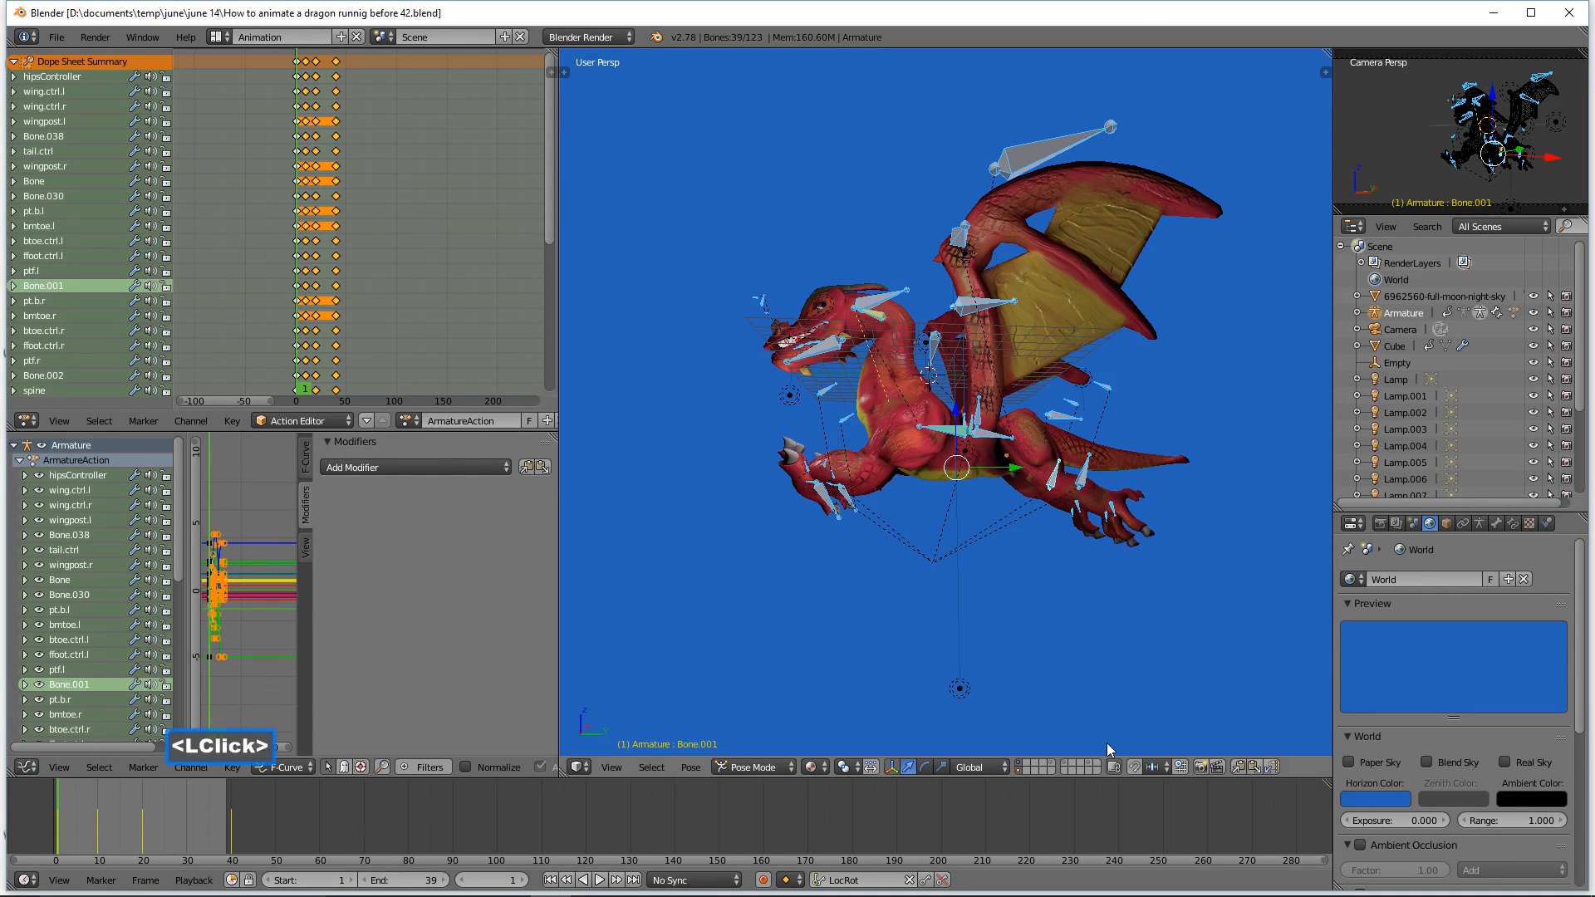
Step: Play back the animation to review the motion, deselecting all bones before stopping playback
left_click(599, 879)
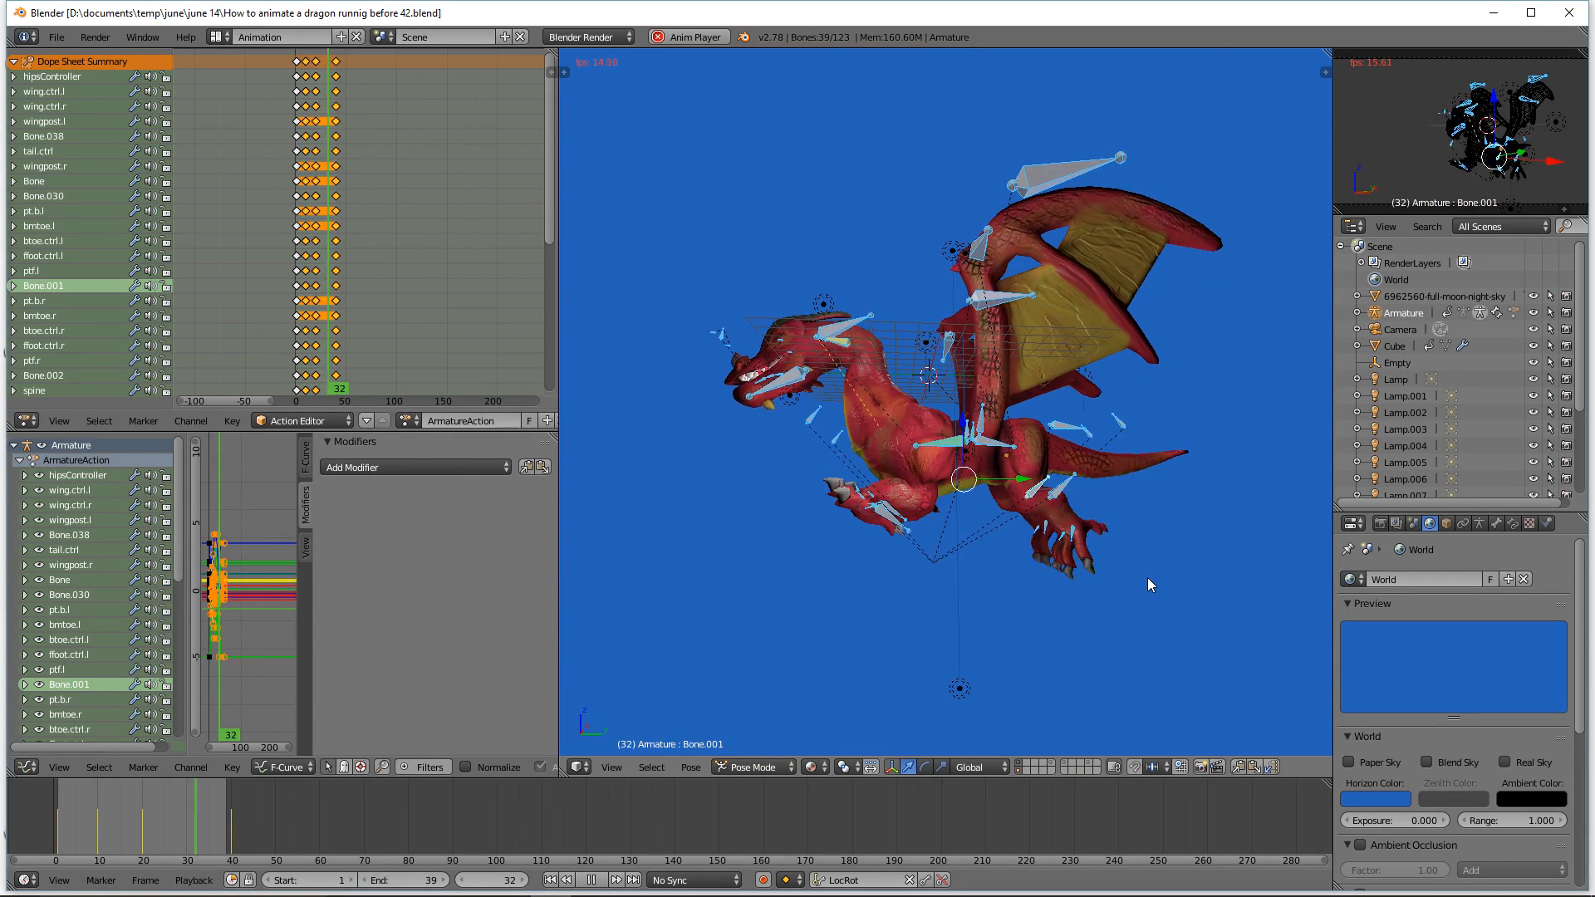
key("a")
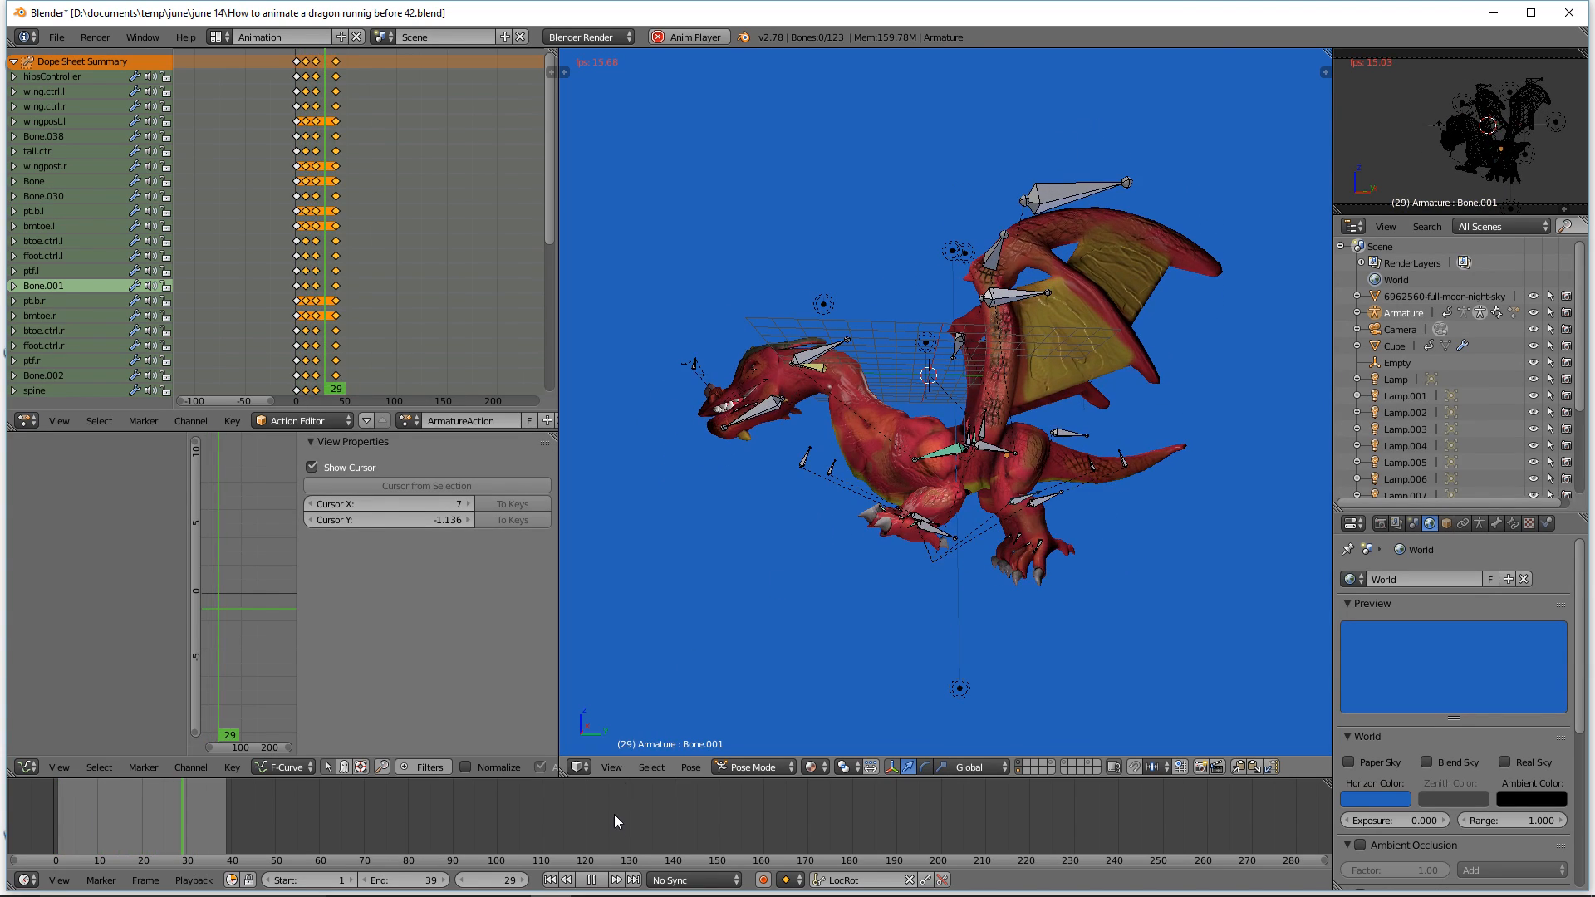
left_click(597, 881)
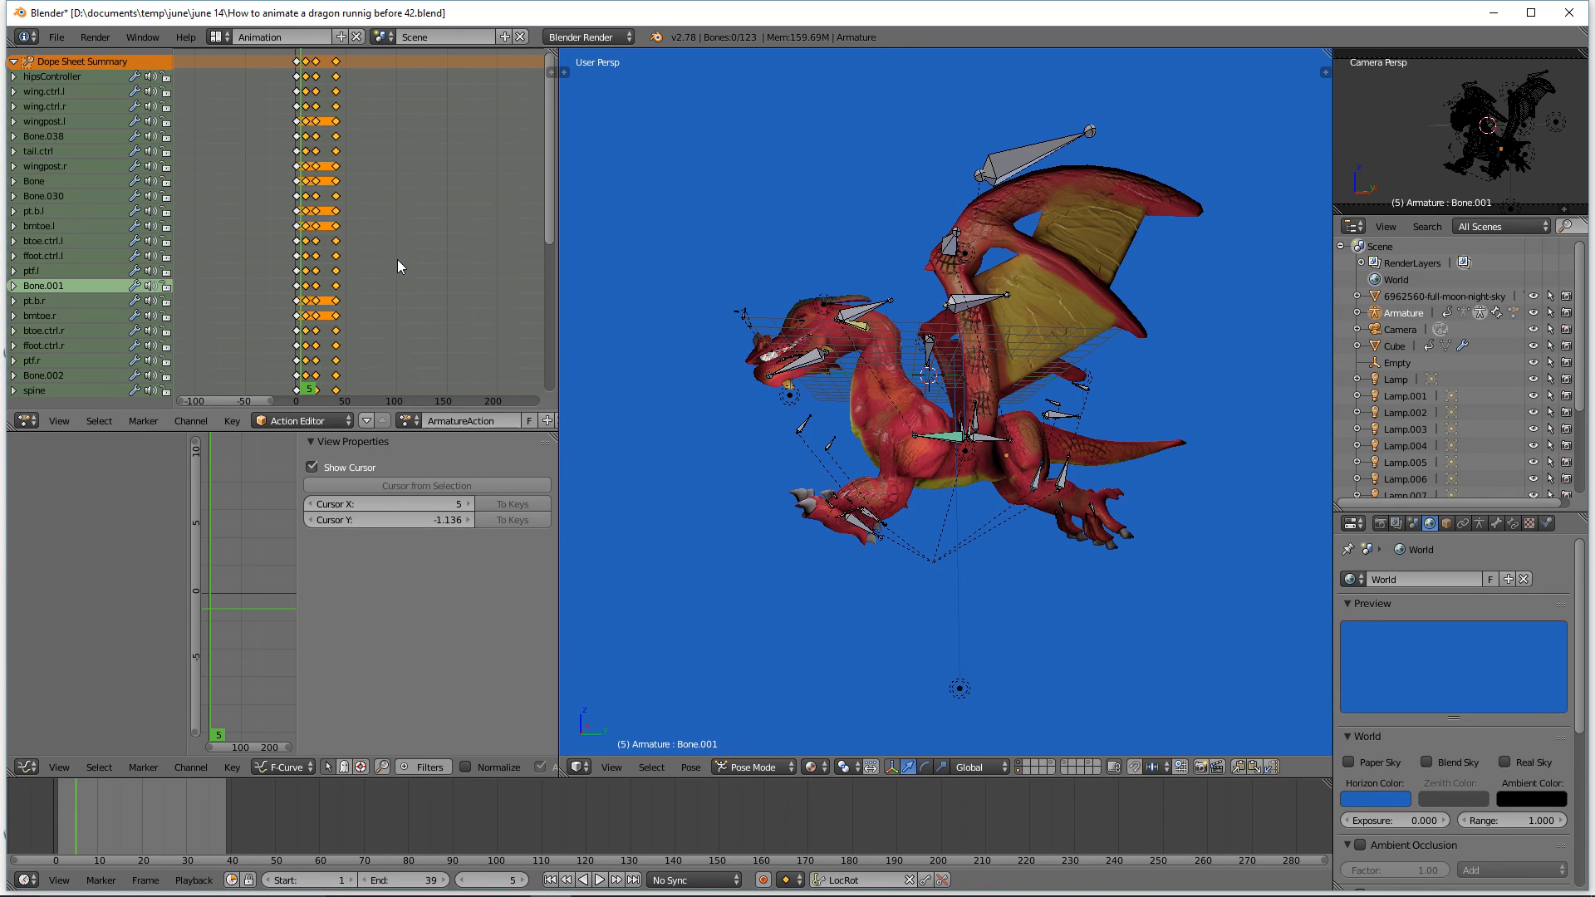
Step: Select all keyframes and all bones, then scale the keyframes by 0.5 from the first frame
key("a")
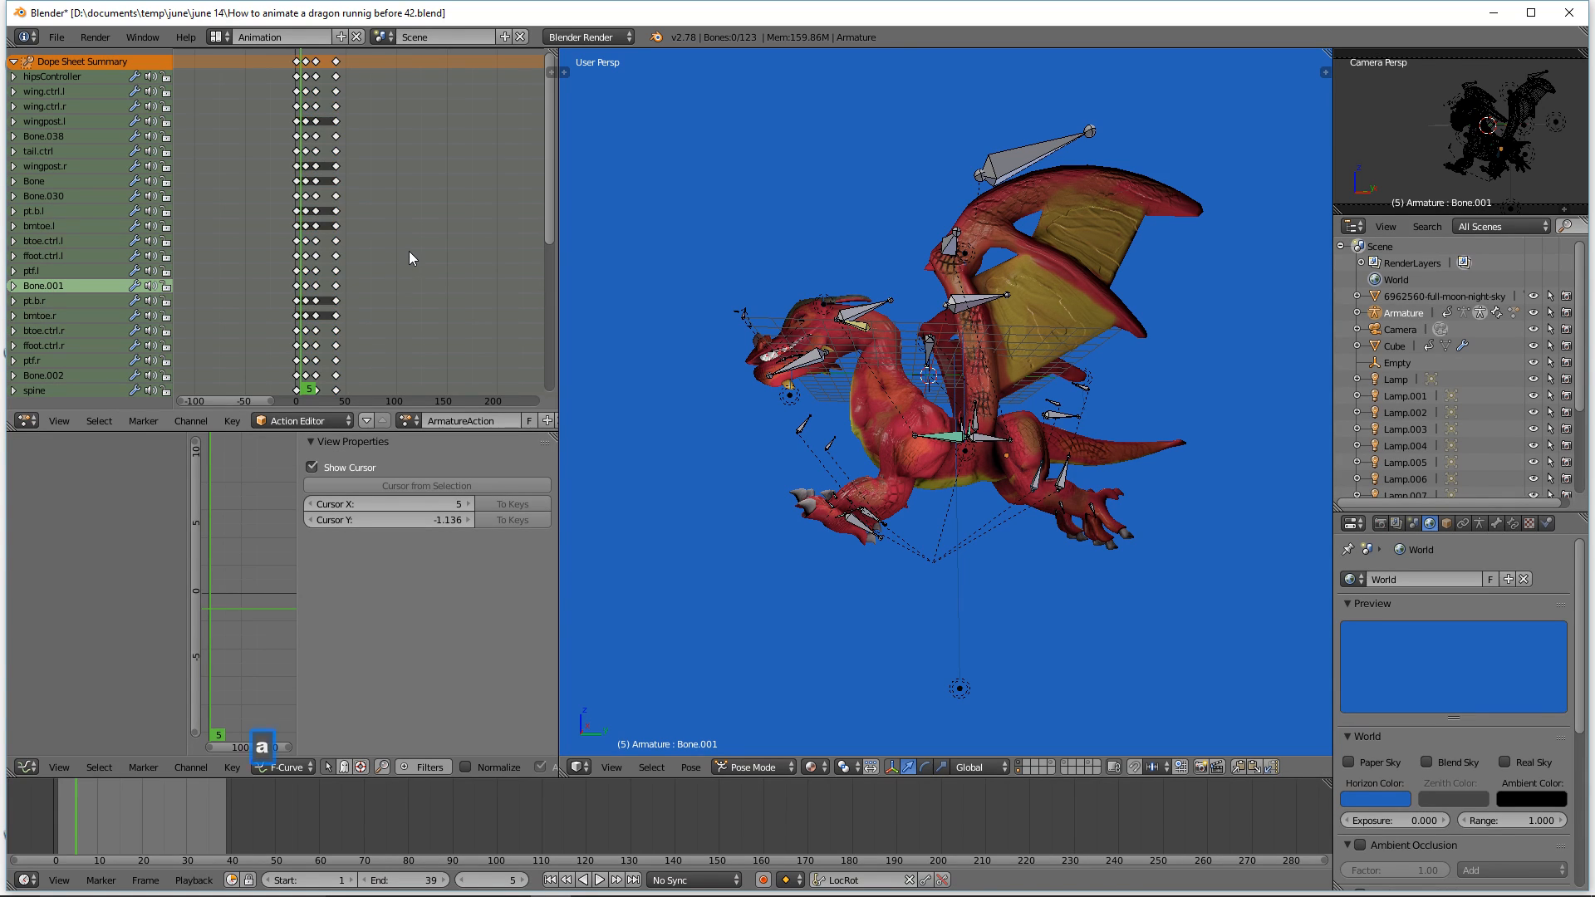
key("a")
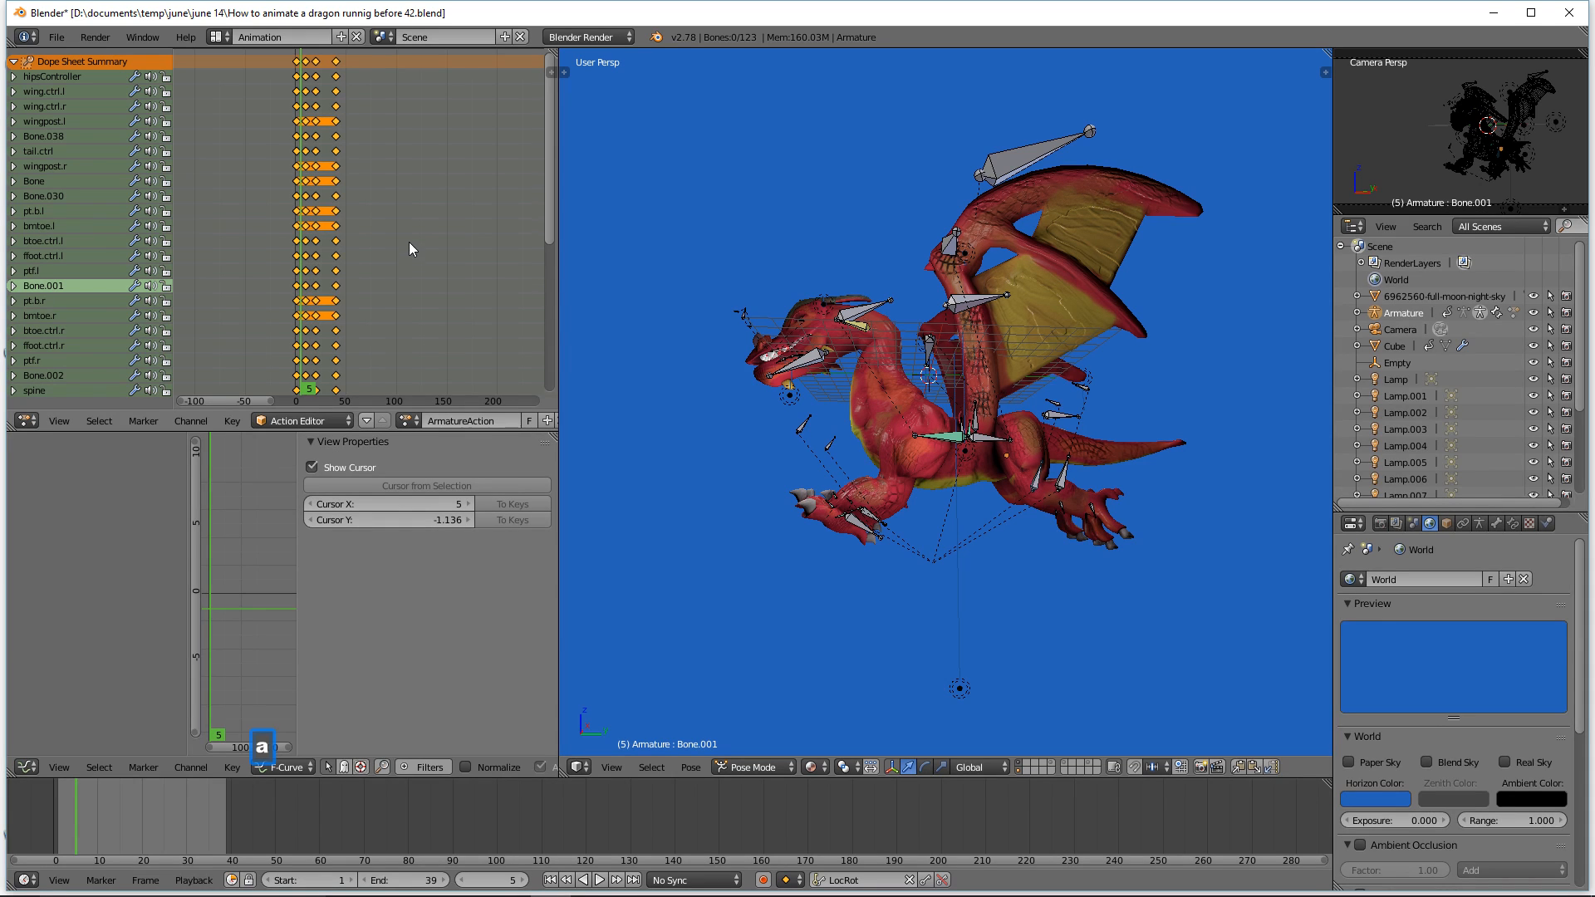
left_click(551, 880)
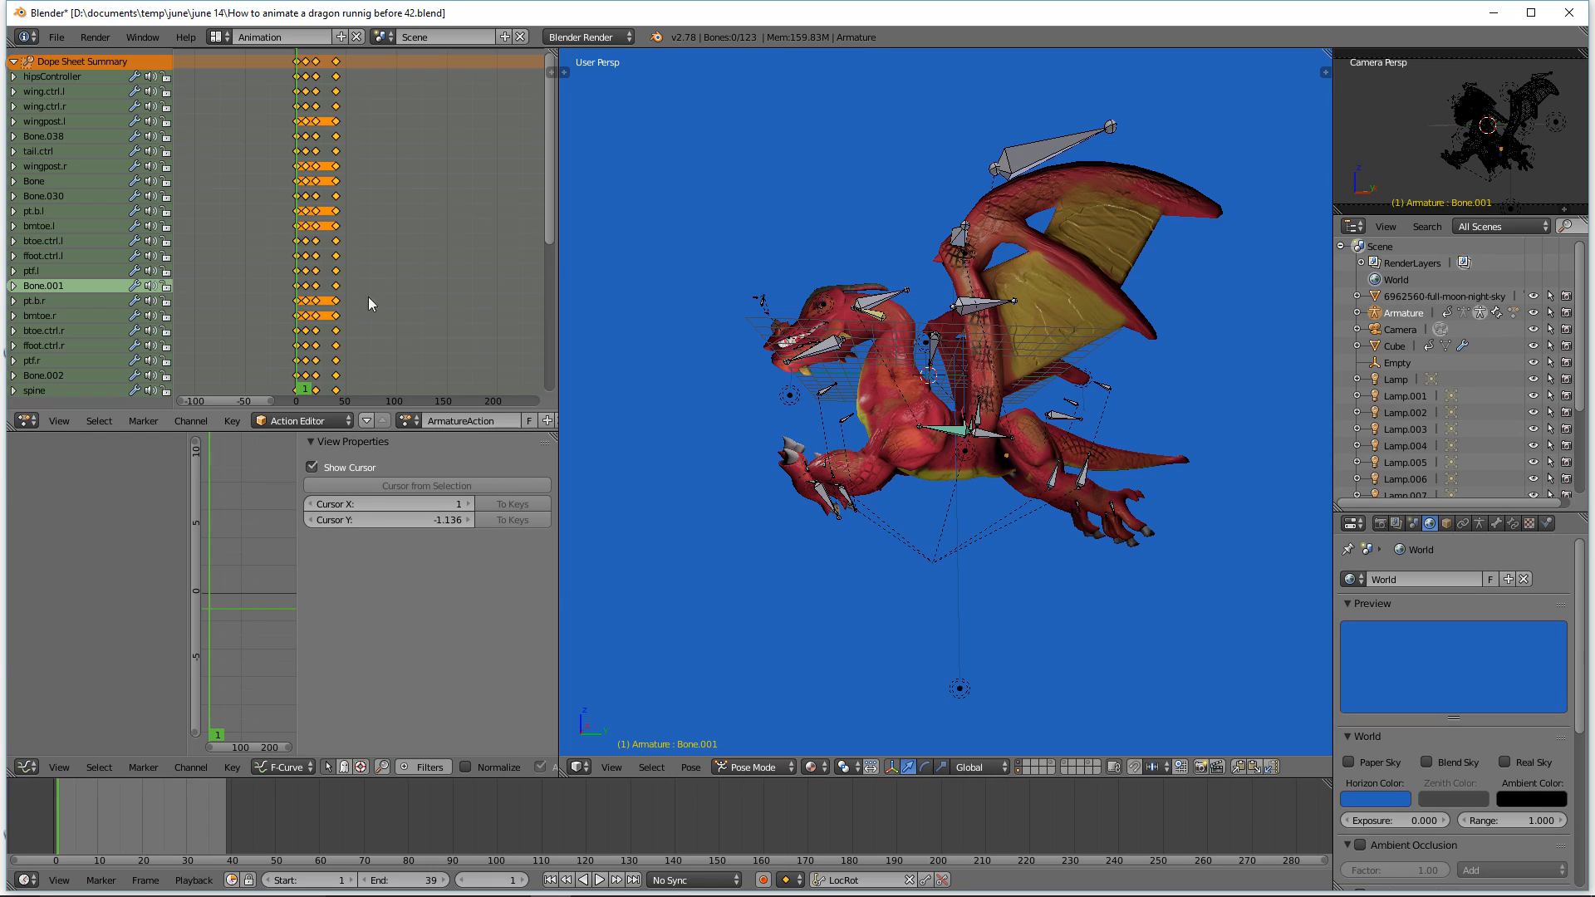
key("a")
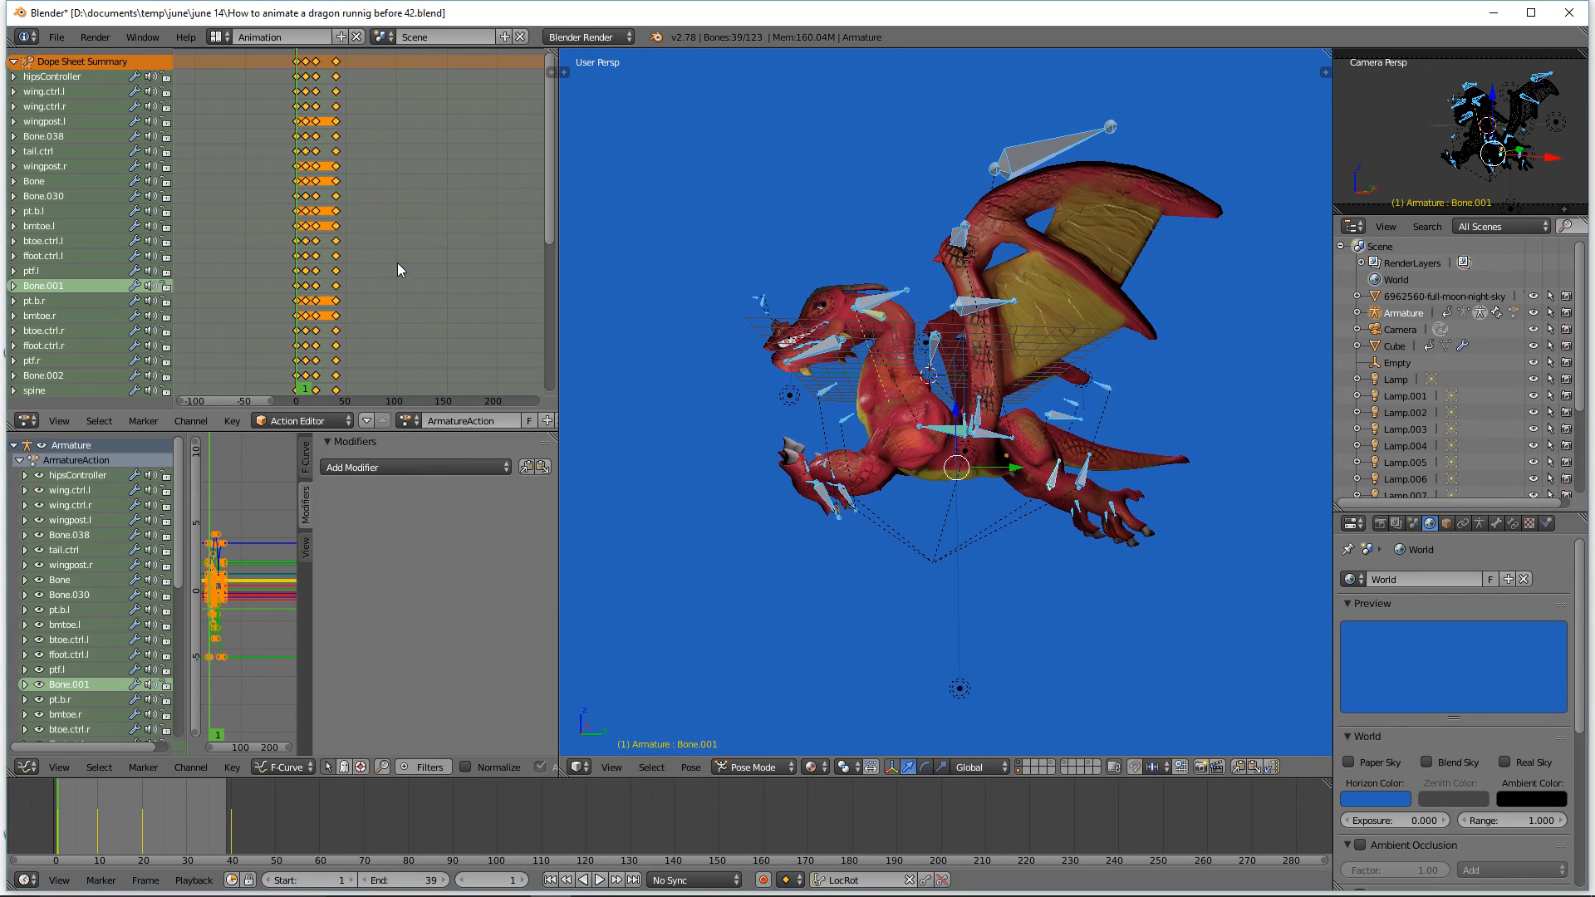
key("s")
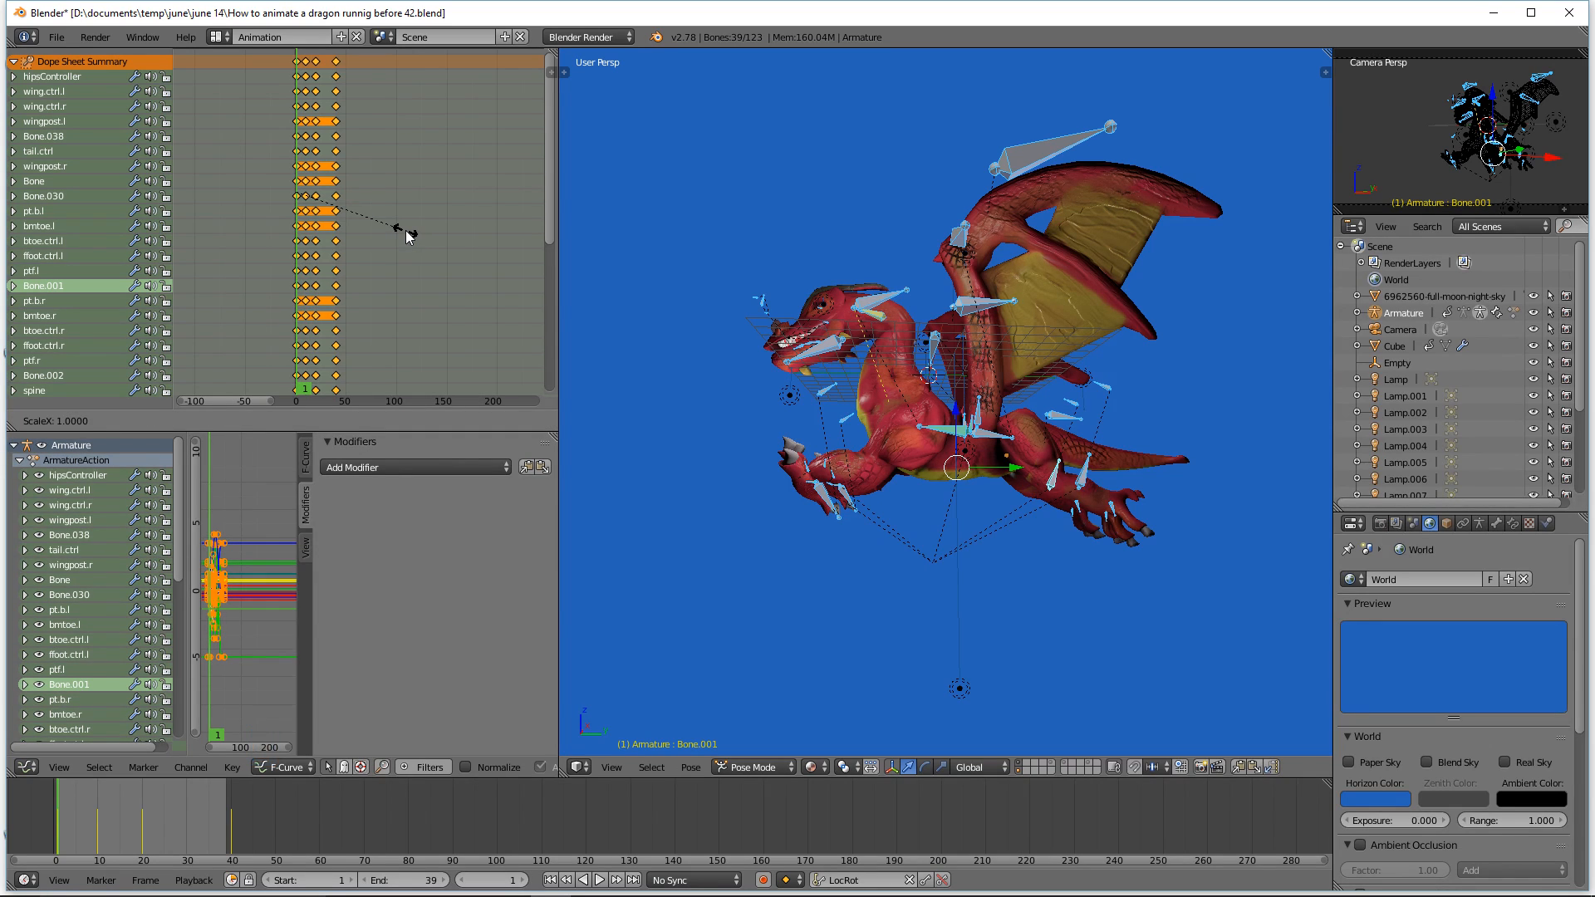
type(".5")
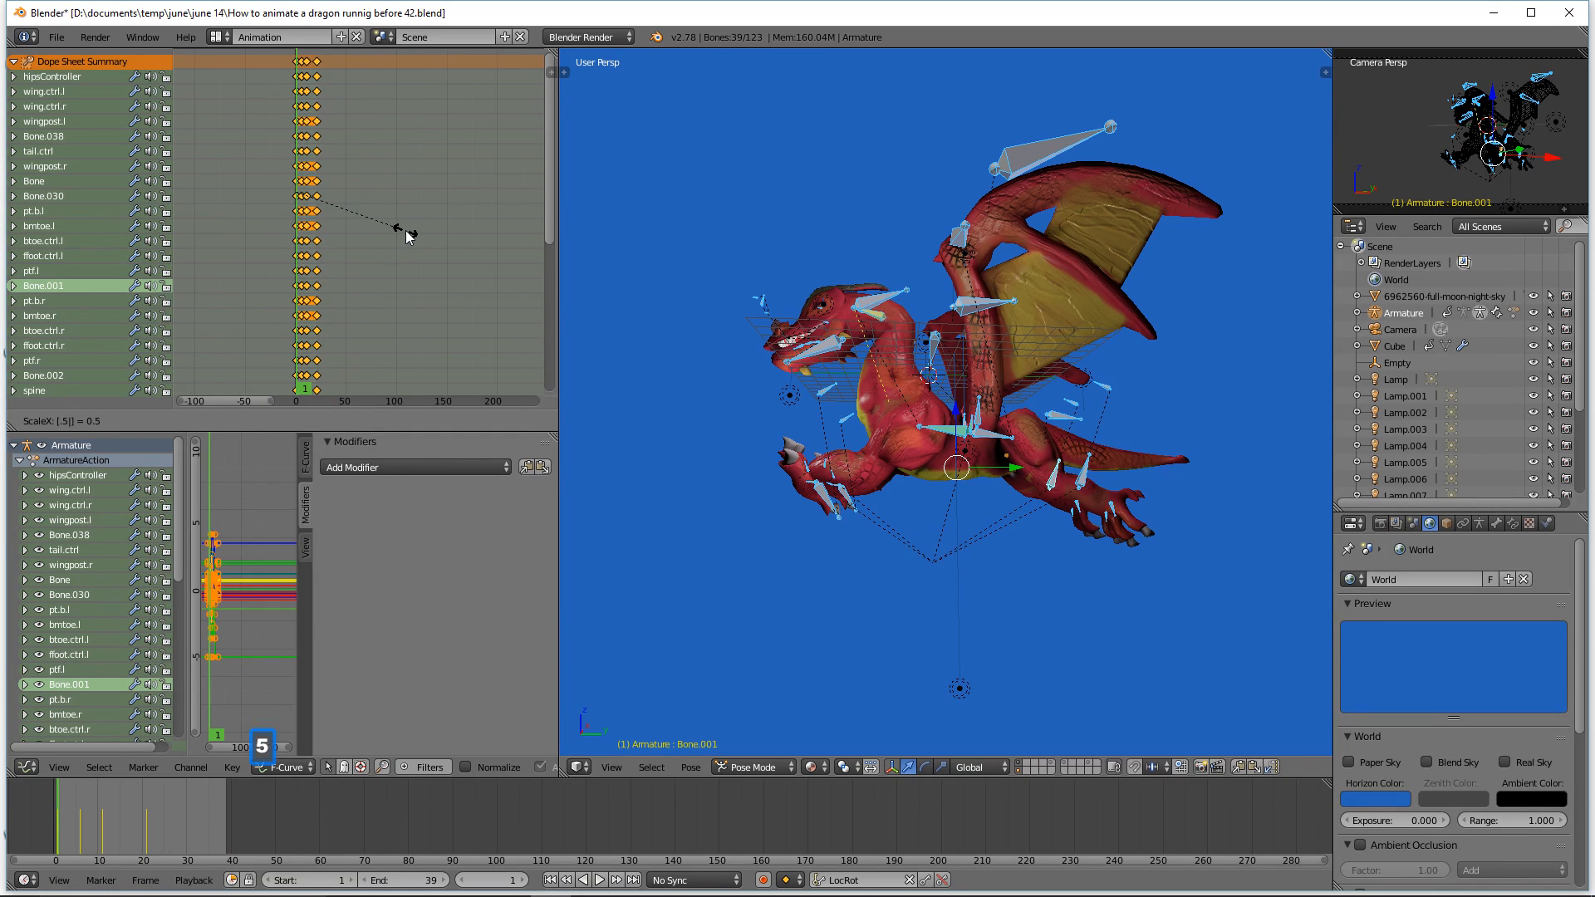
key("Return")
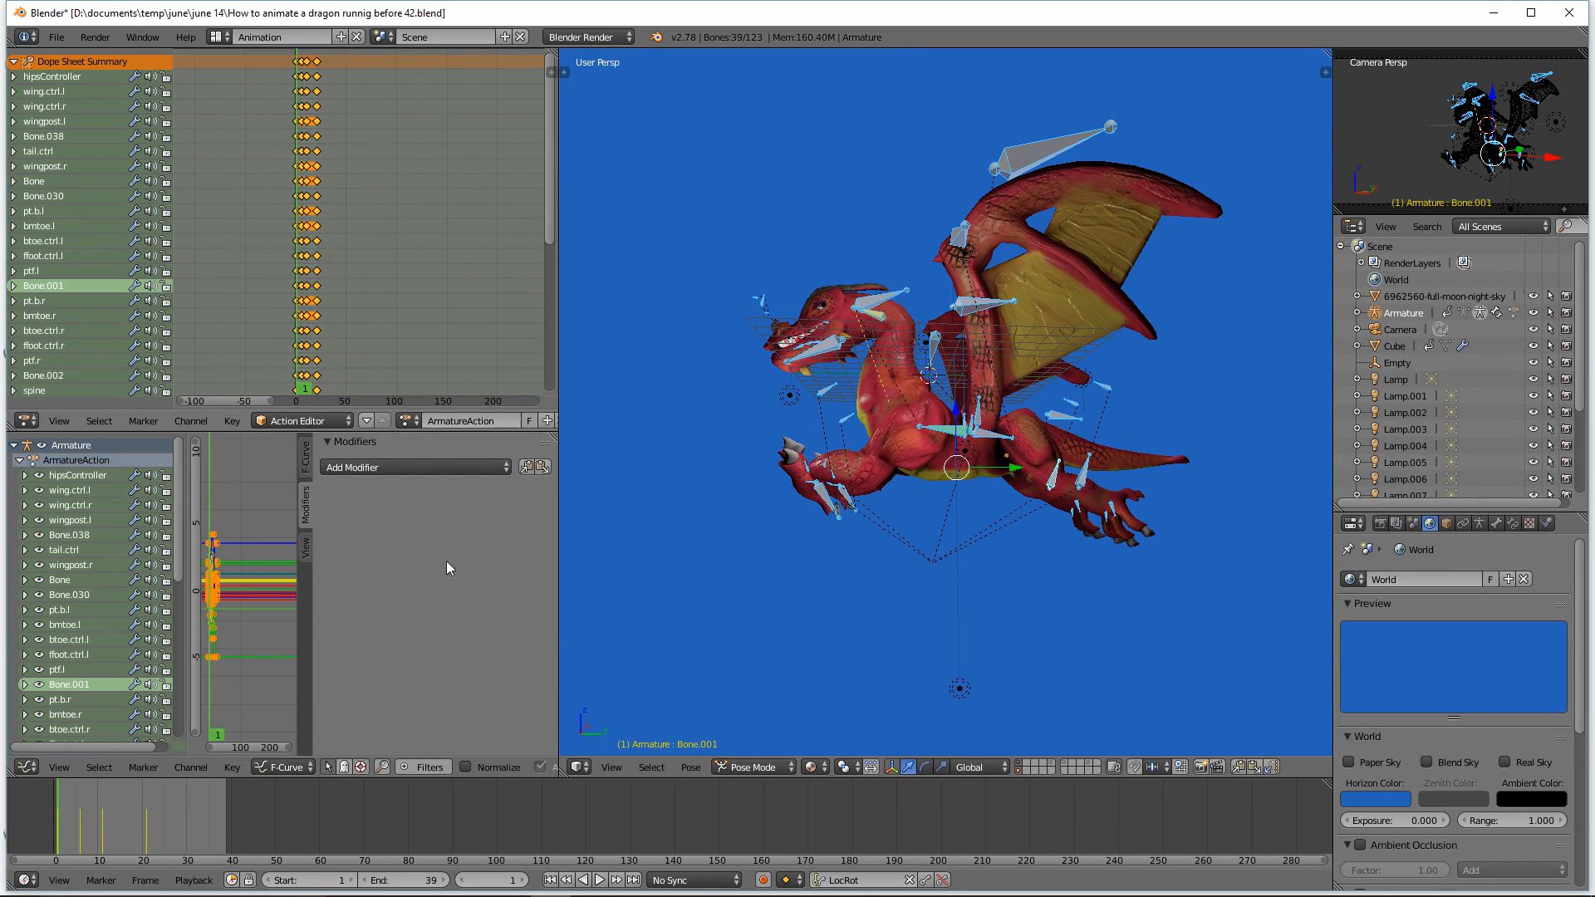
Step: Move to frame 20 and set the animation end frame to 20
right_click_drag(64, 824, 146, 829)
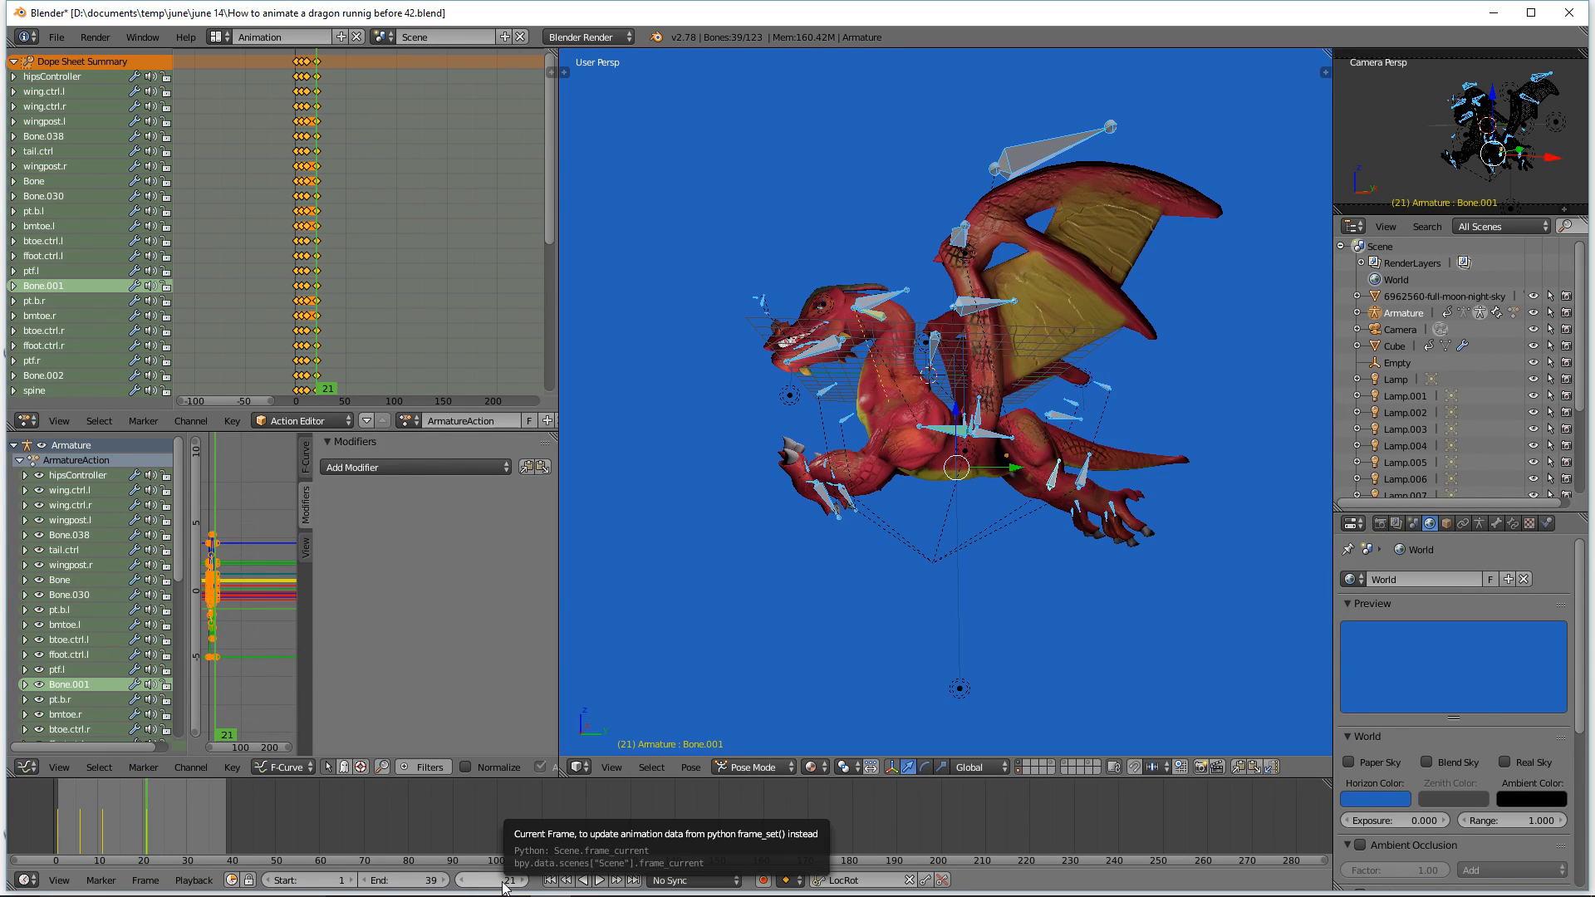
right_click(139, 818)
right_click_drag(138, 815, 143, 817)
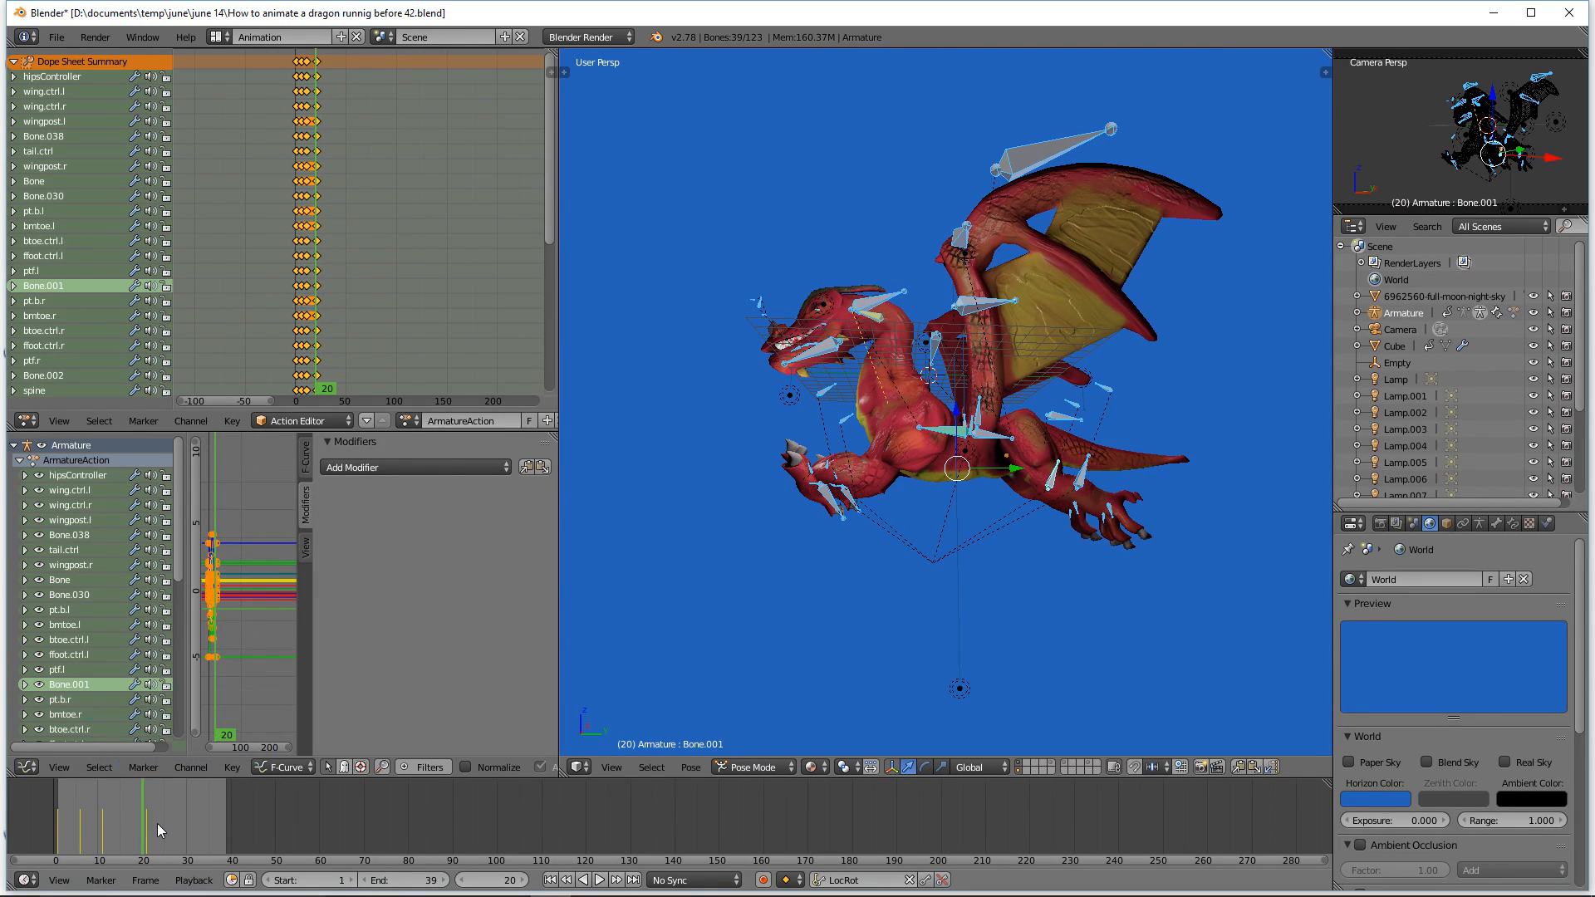
key("e")
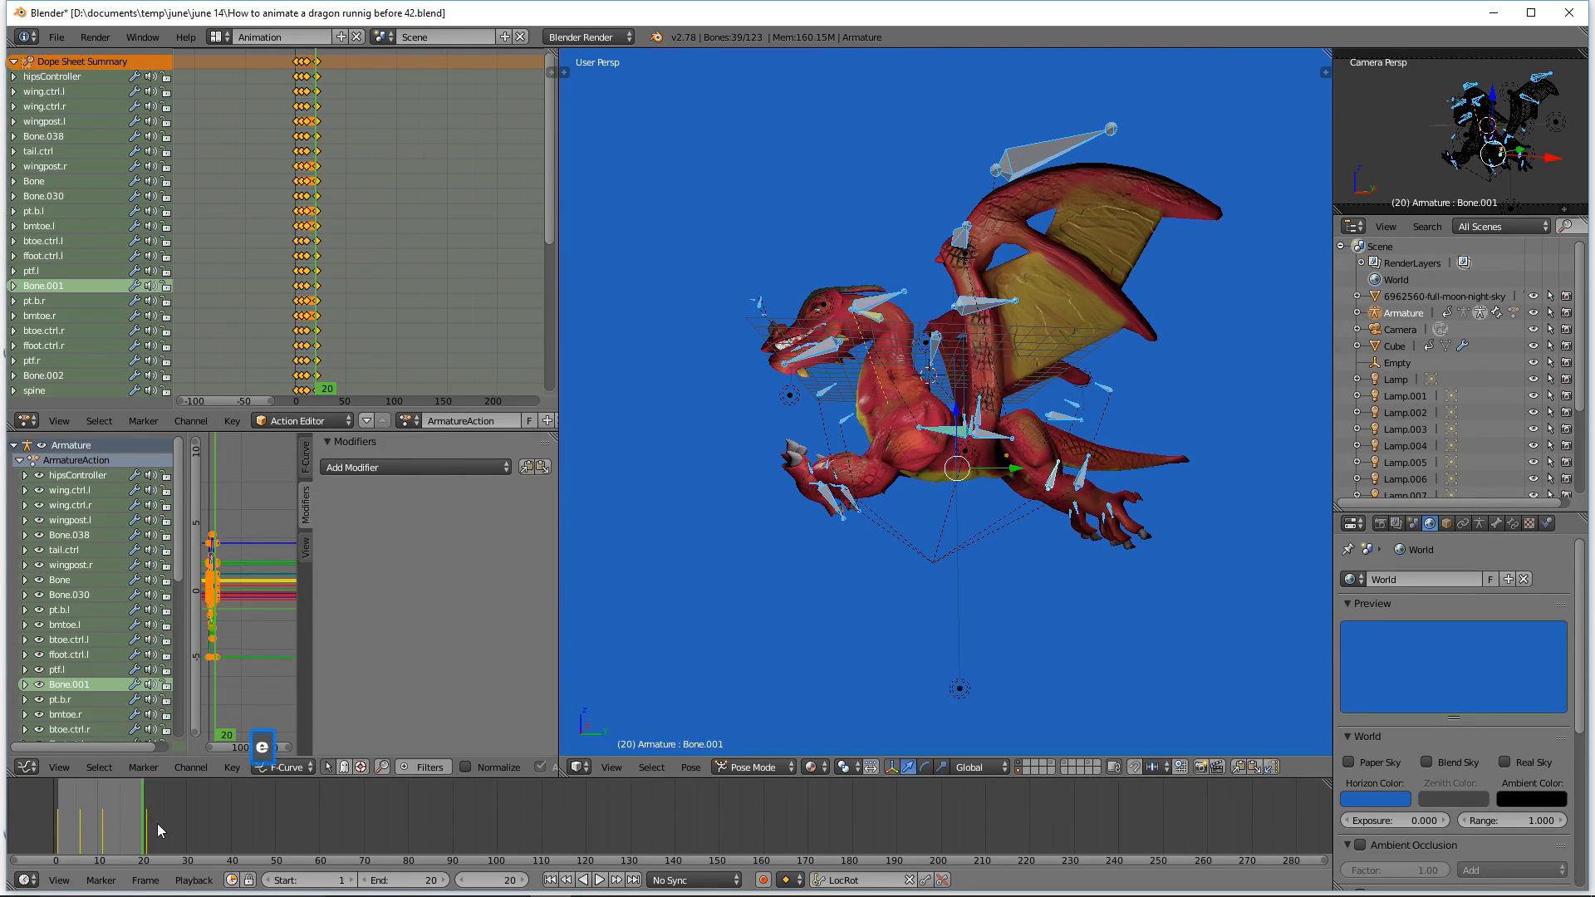
Step: Replay the shortened animation from the first frame and stop it
left_click(551, 881)
left_click(601, 880)
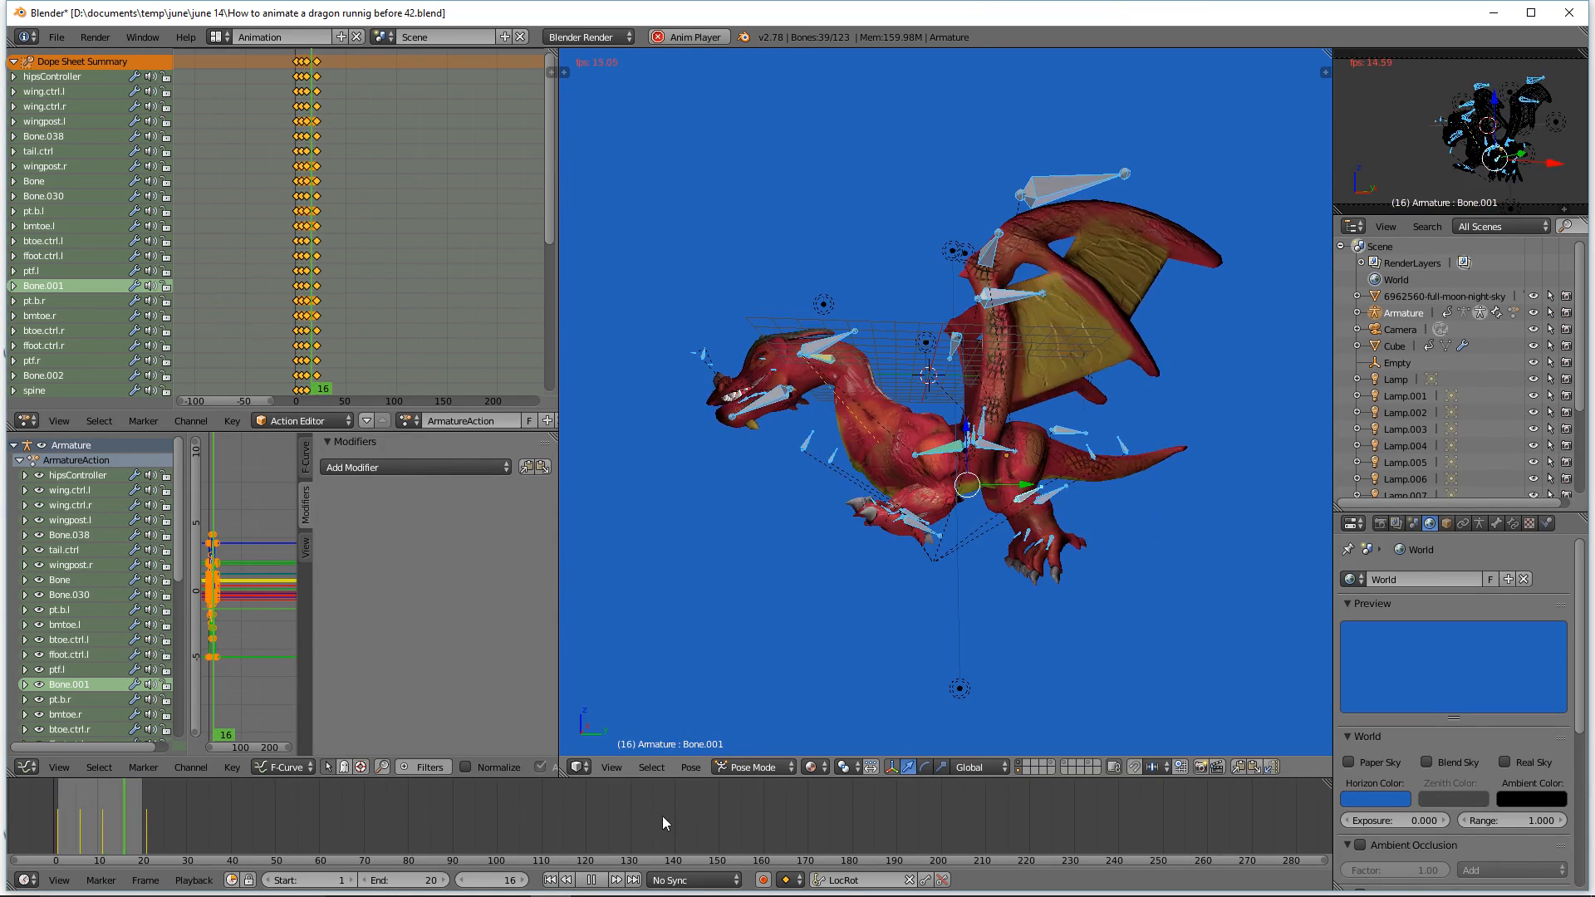
left_click(591, 880)
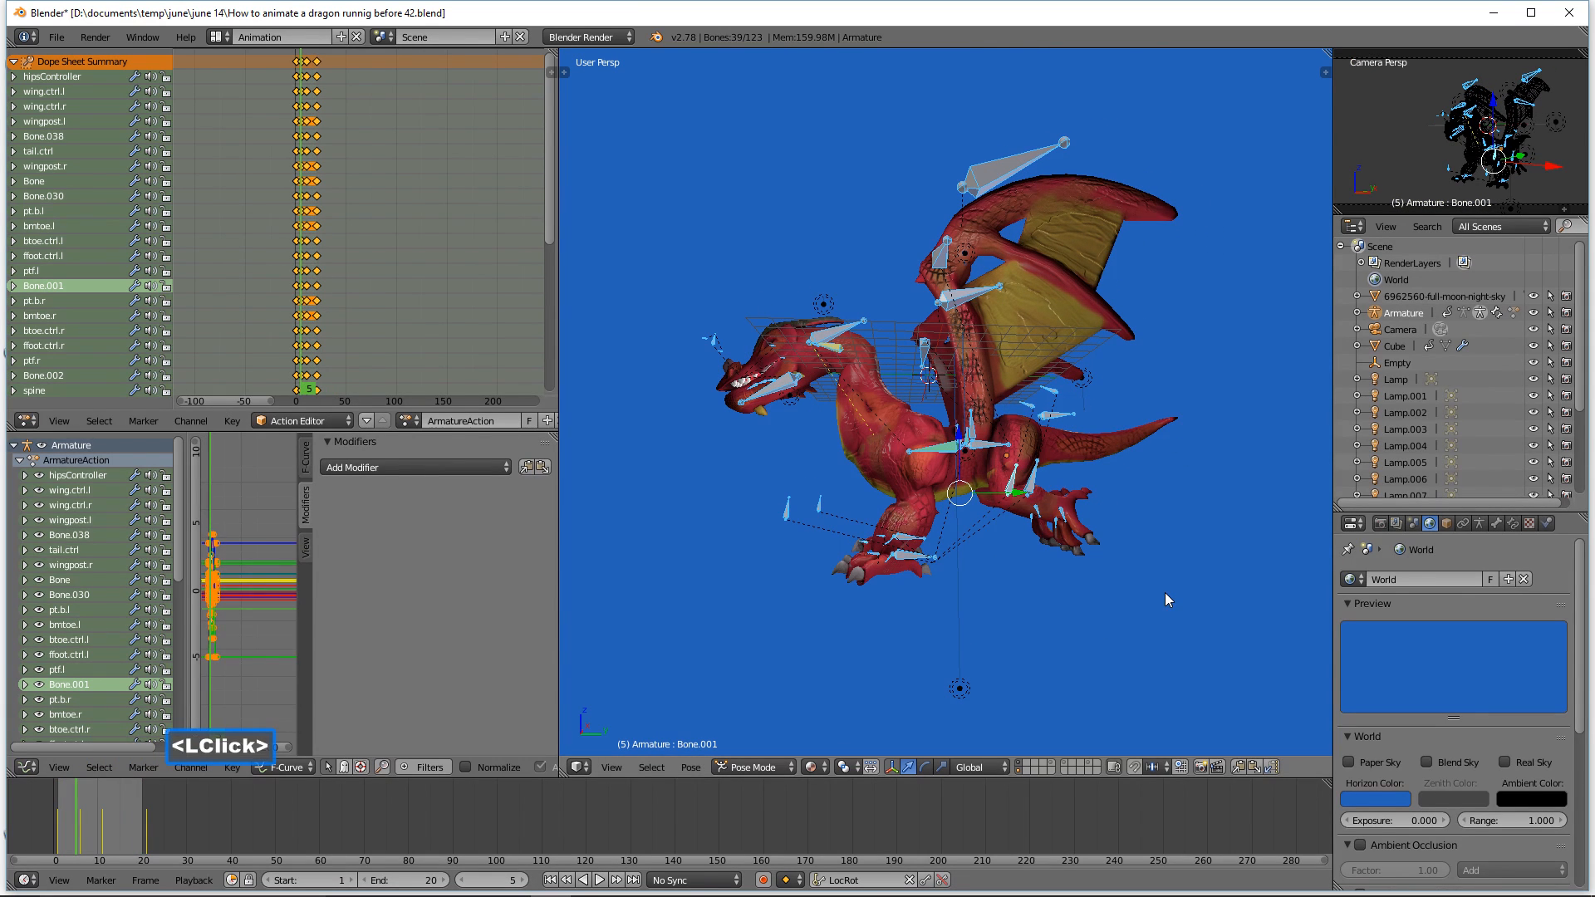
Step: Save an incremented copy of the file, deselect all bones, and play back the animation
left_click(1115, 20)
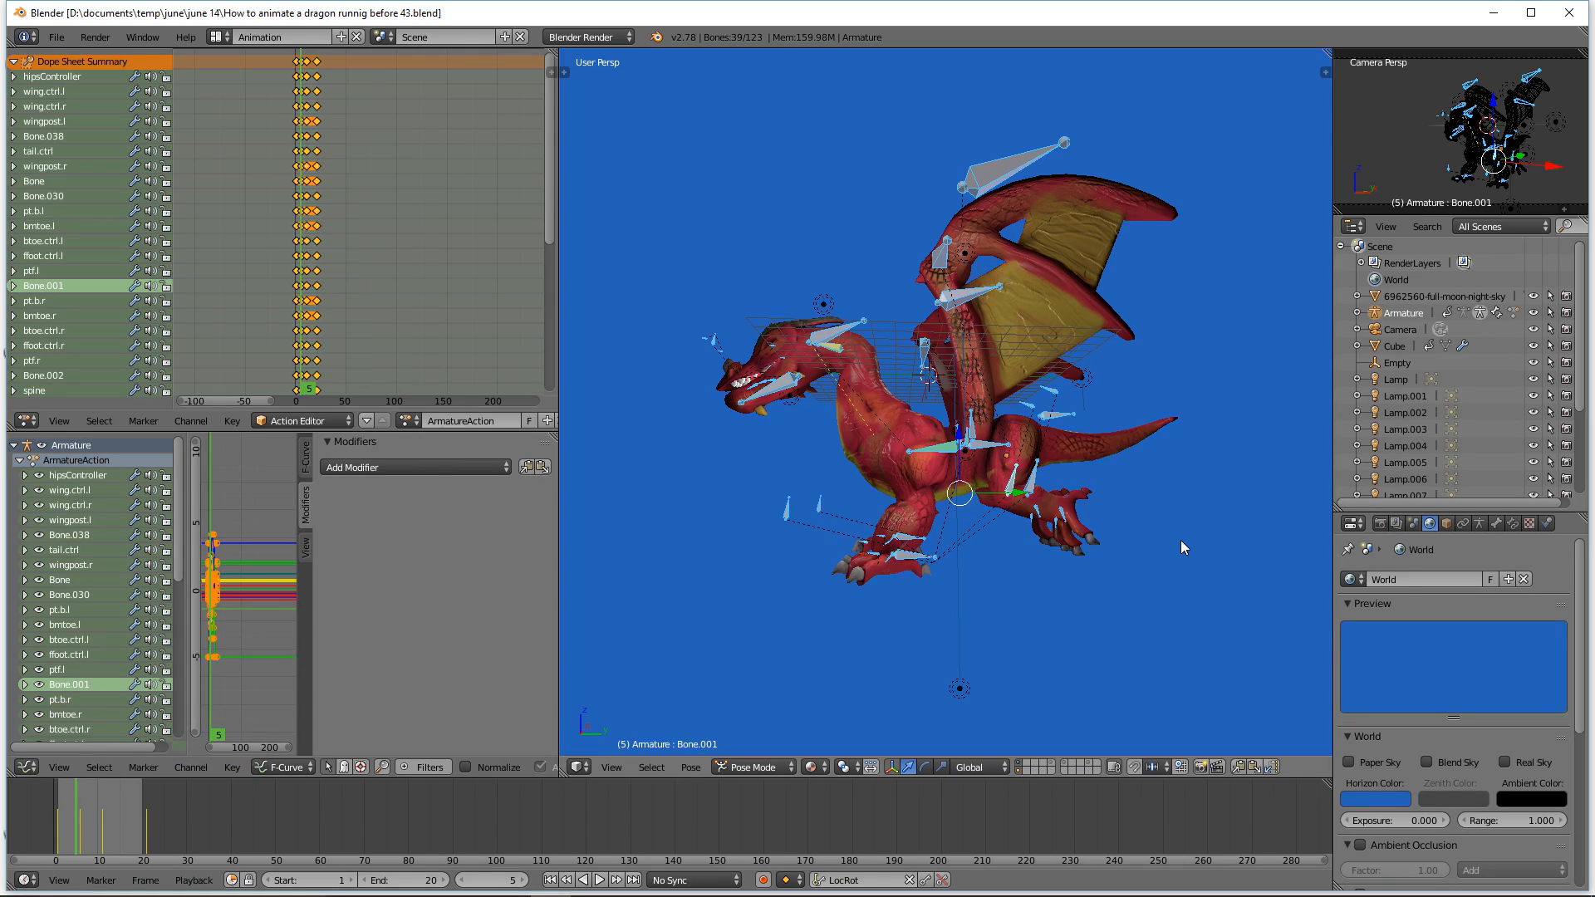
key("a")
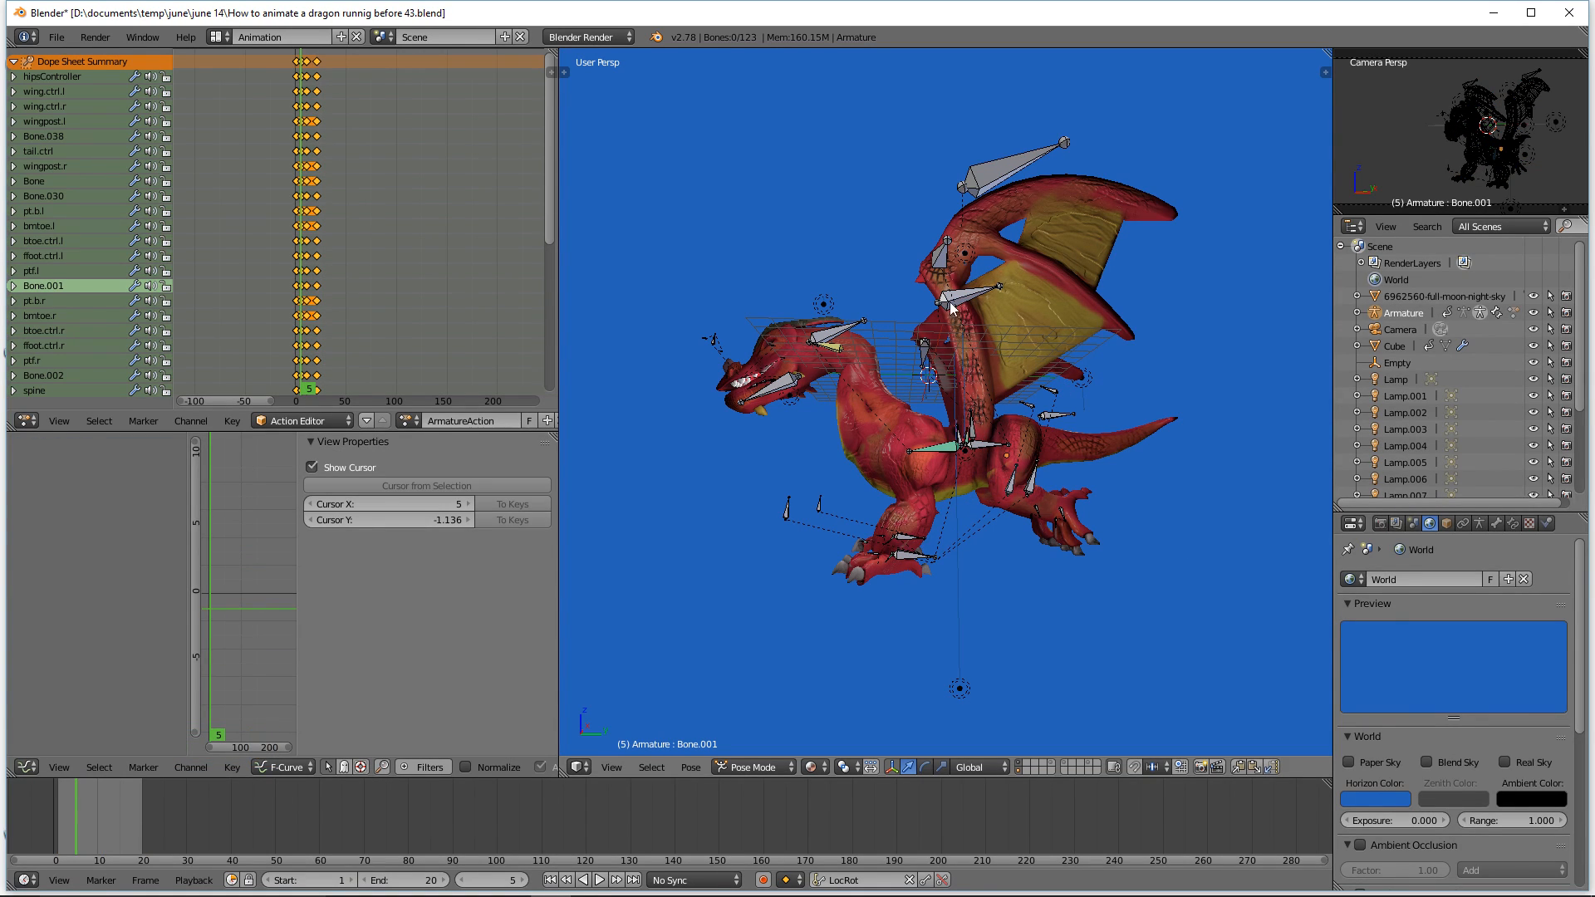
left_click(600, 883)
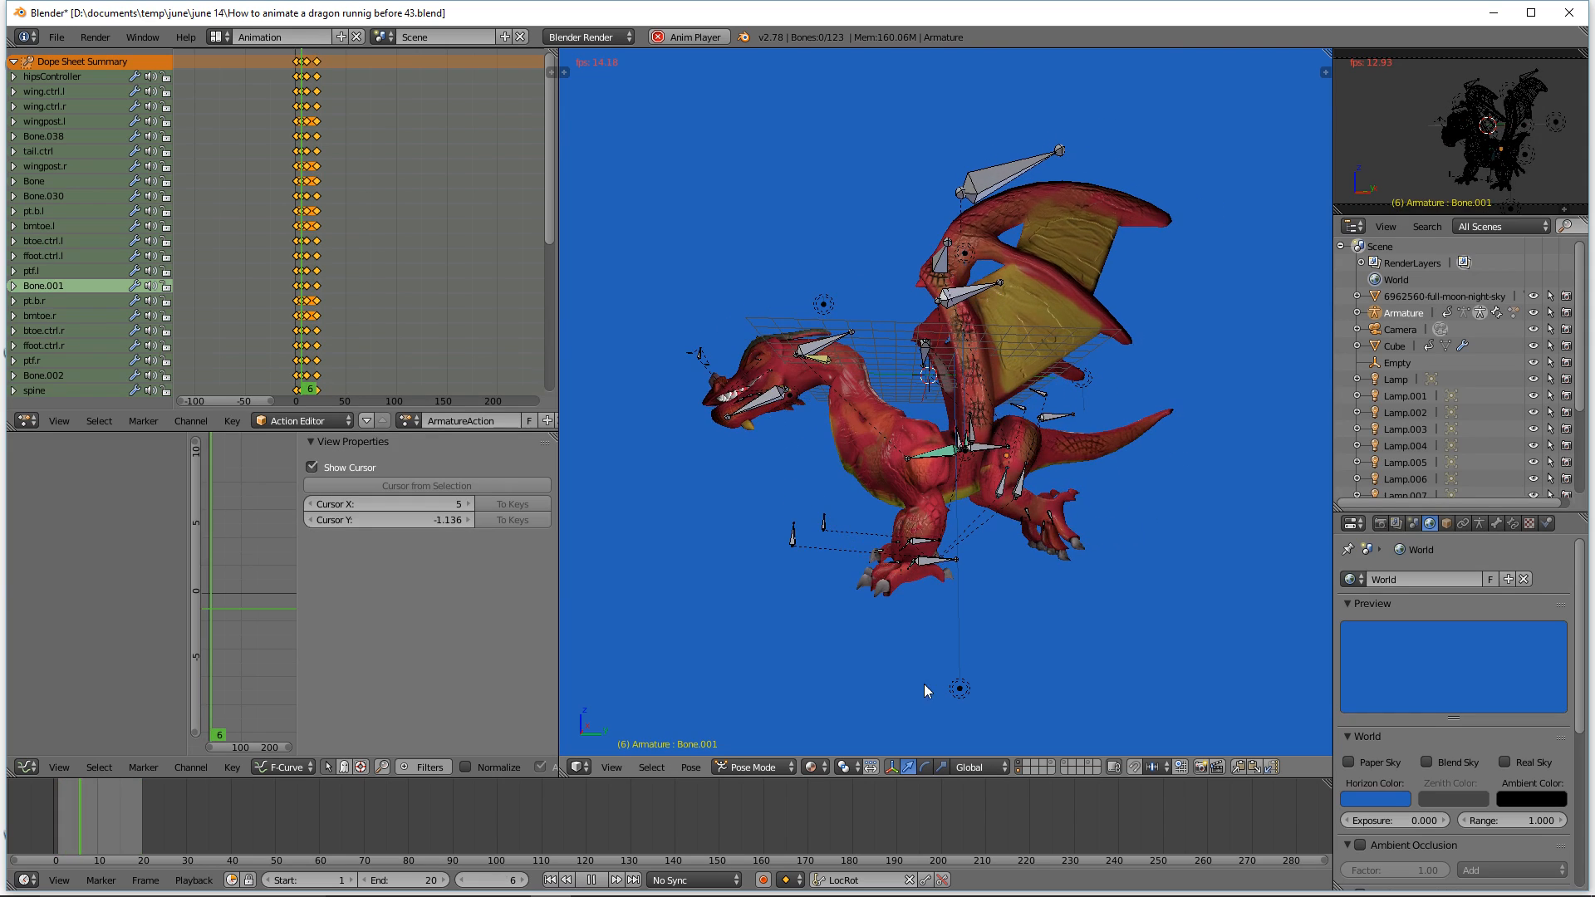
left_click(592, 880)
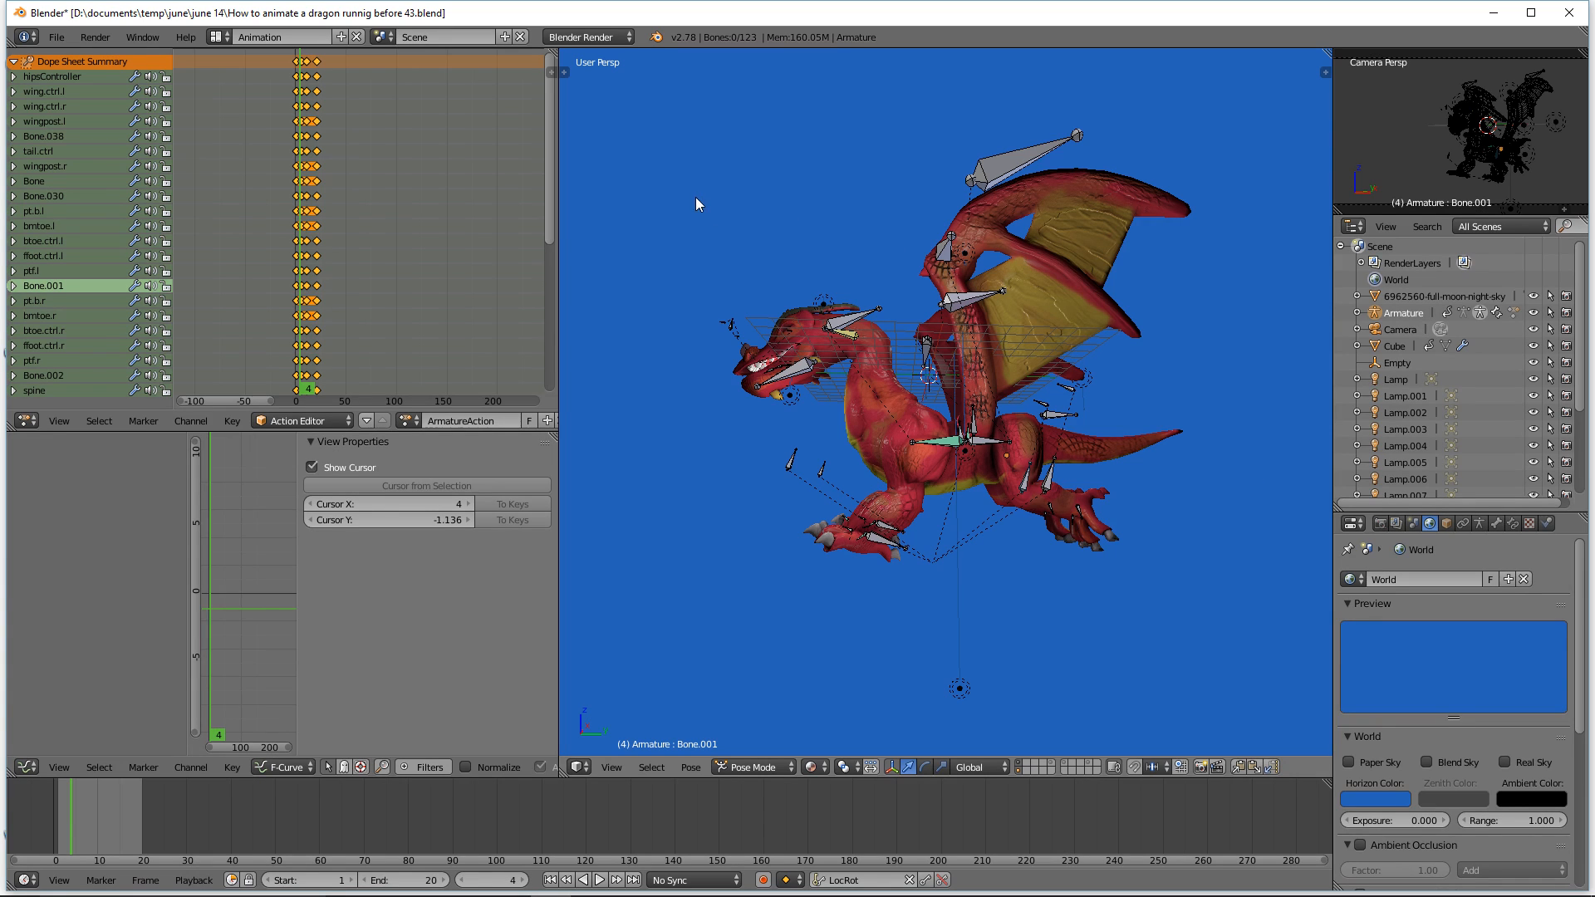
Step: Select the dragon mesh and inspect its modifier stack down to the Subdivision Surface modifier
left_click(1036, 436)
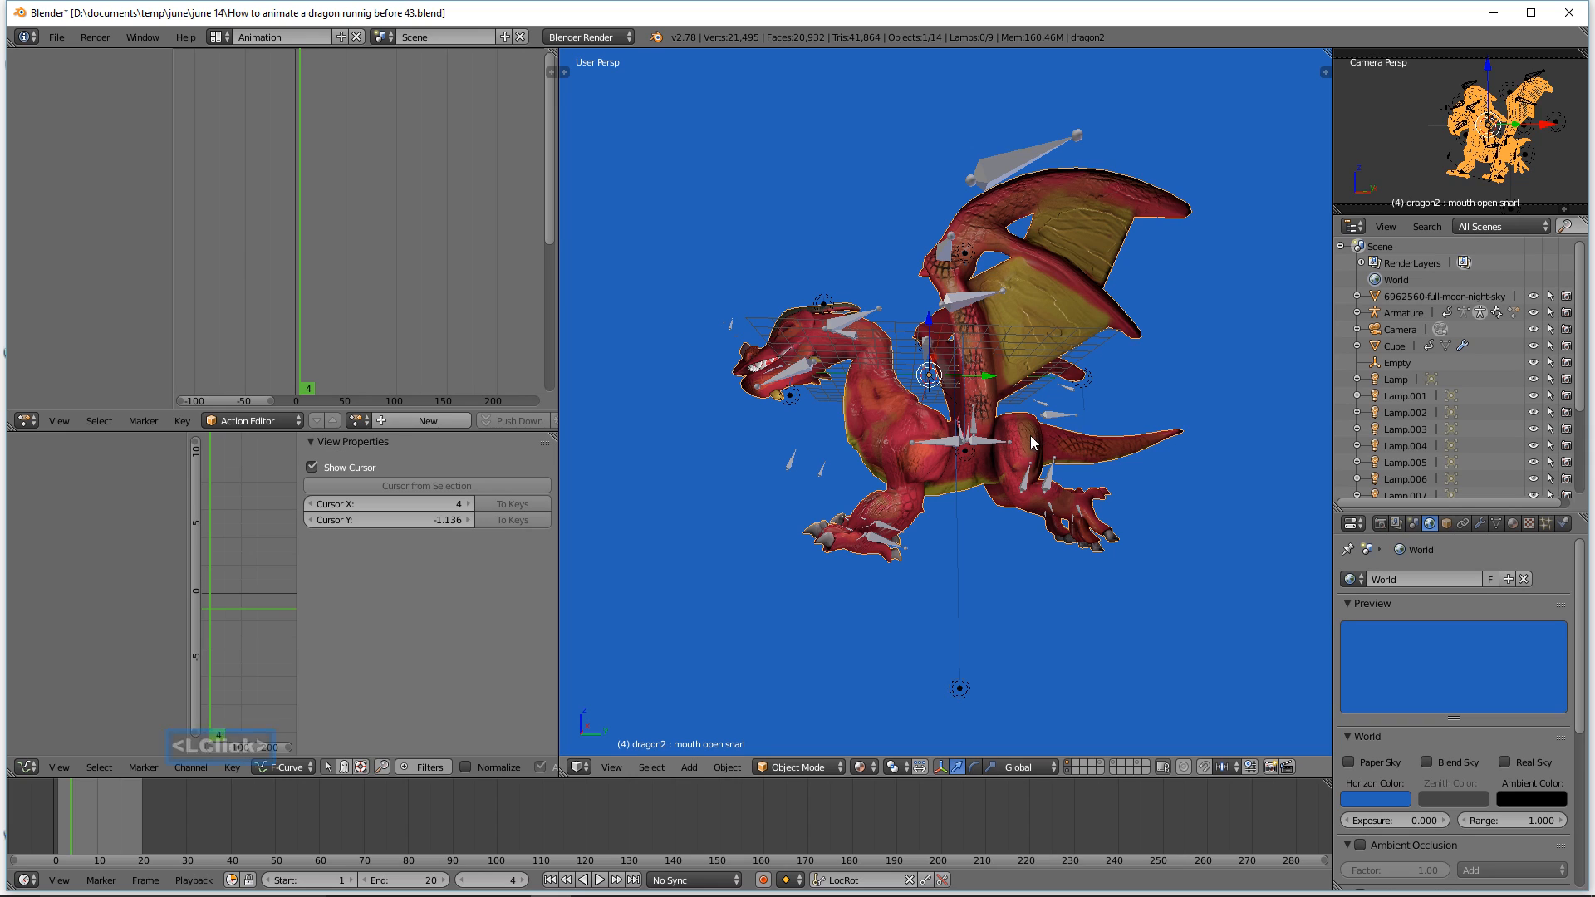
left_click(1479, 523)
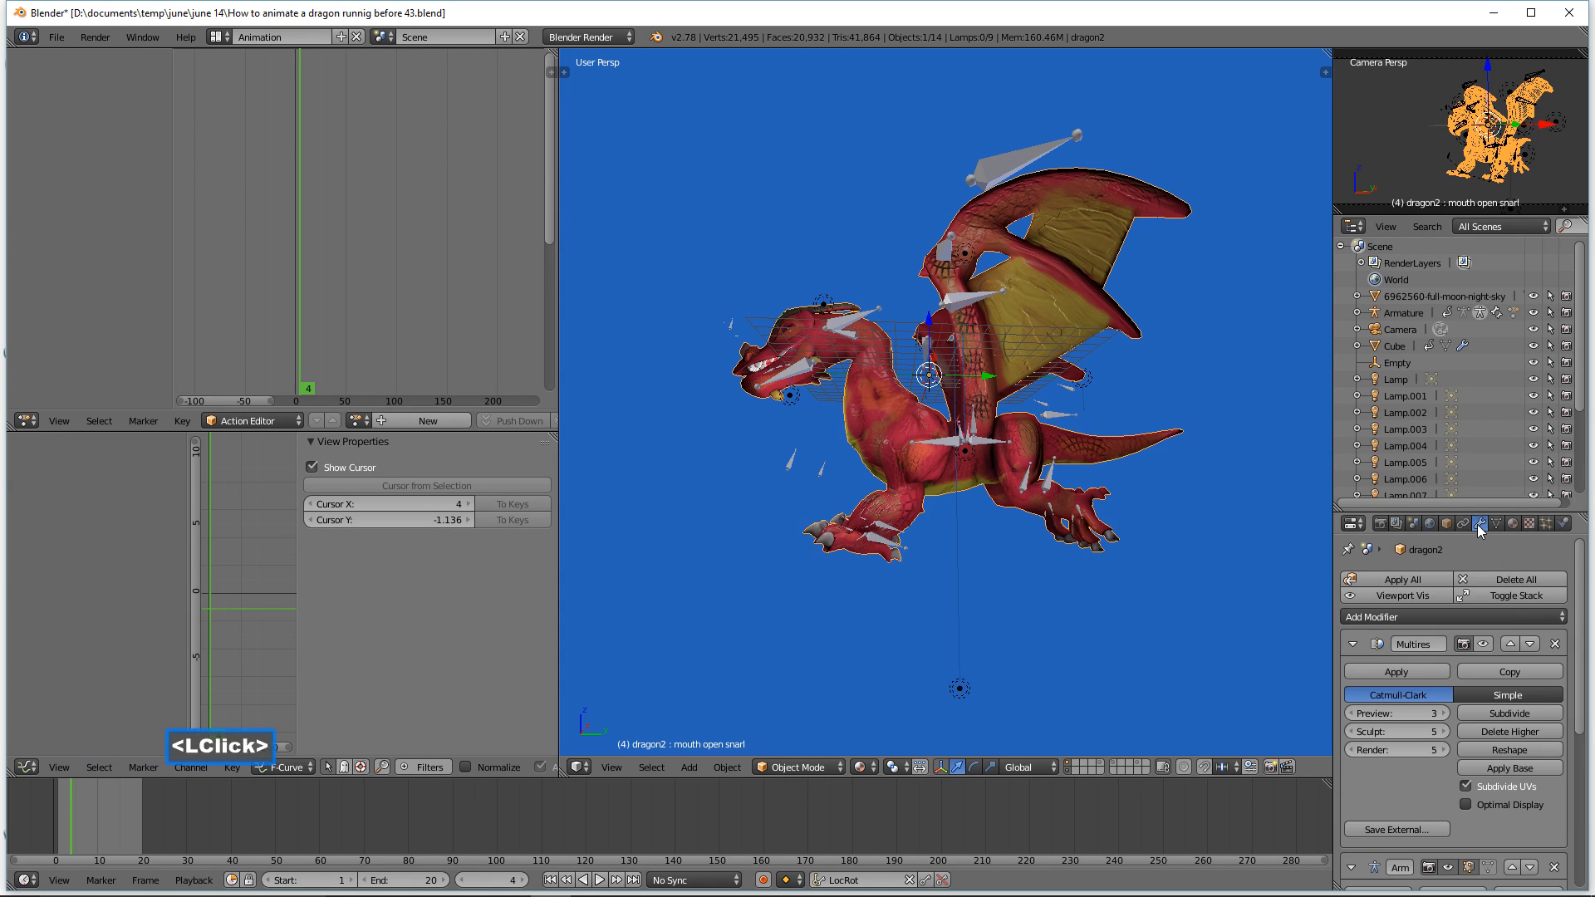
scroll(1514, 700, "down", 3)
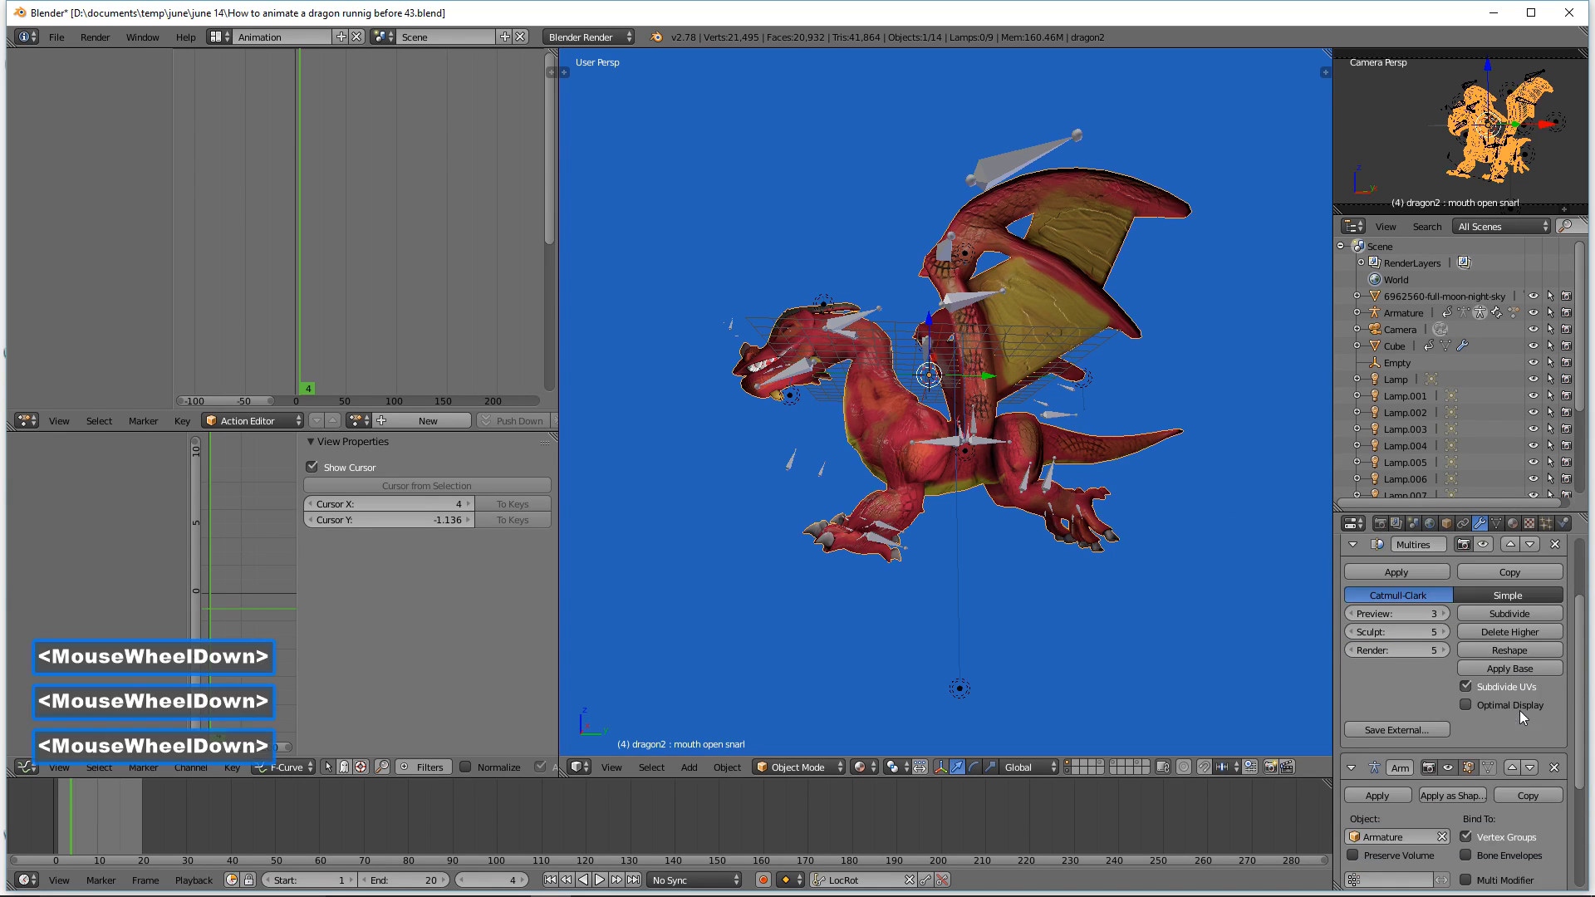
scroll(1506, 709, "down", 5)
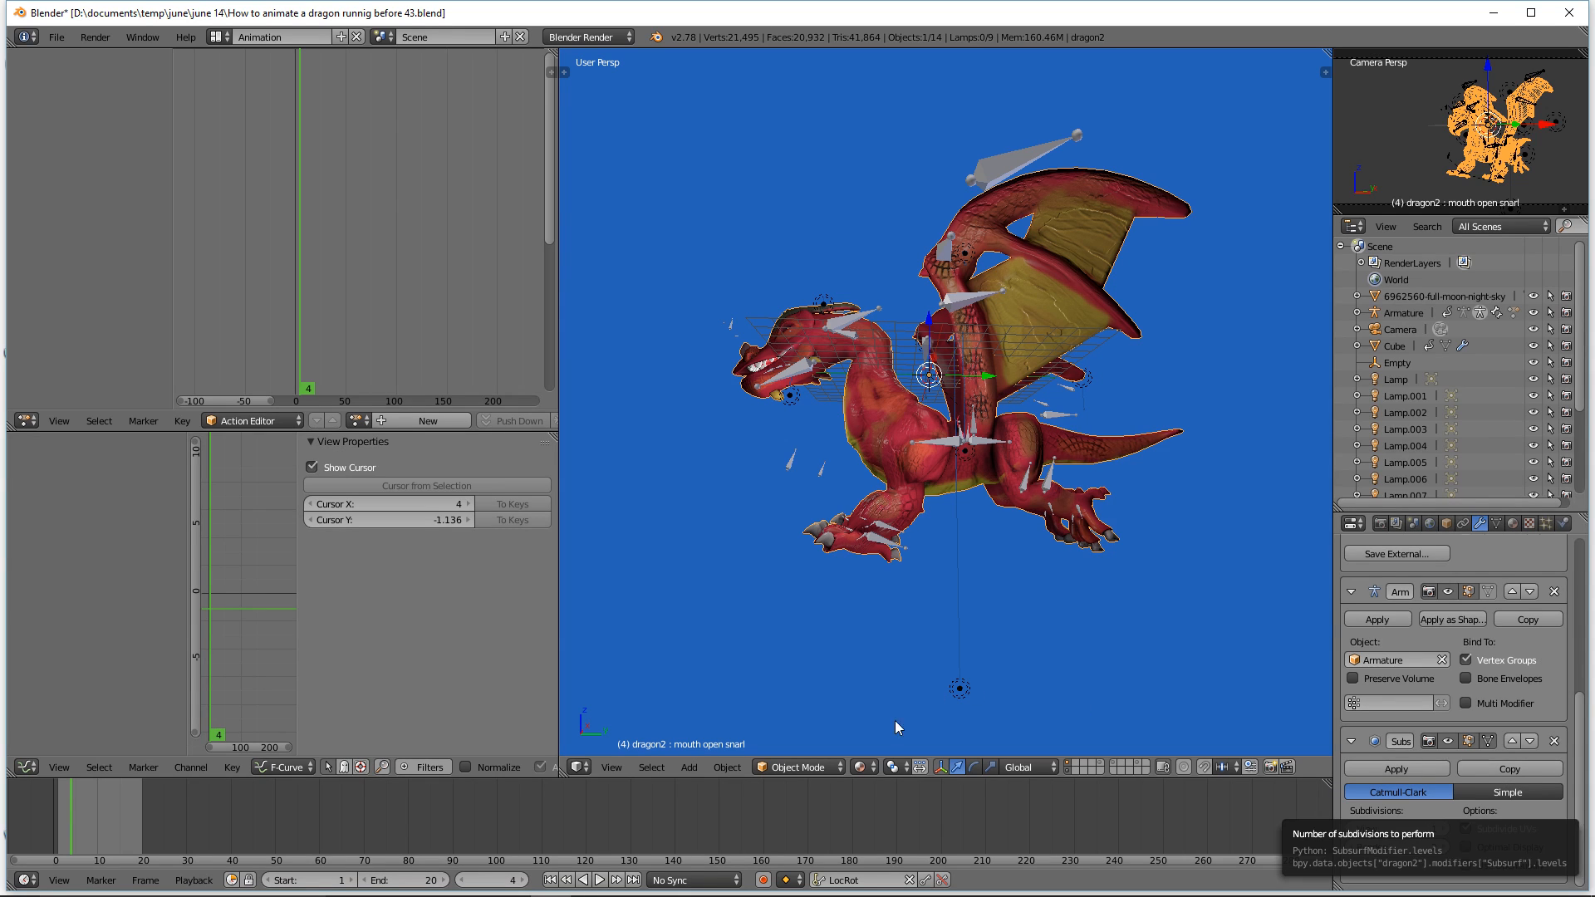
Step: Switch the viewport shading to Solid and examine the dragon up close
left_click(872, 770)
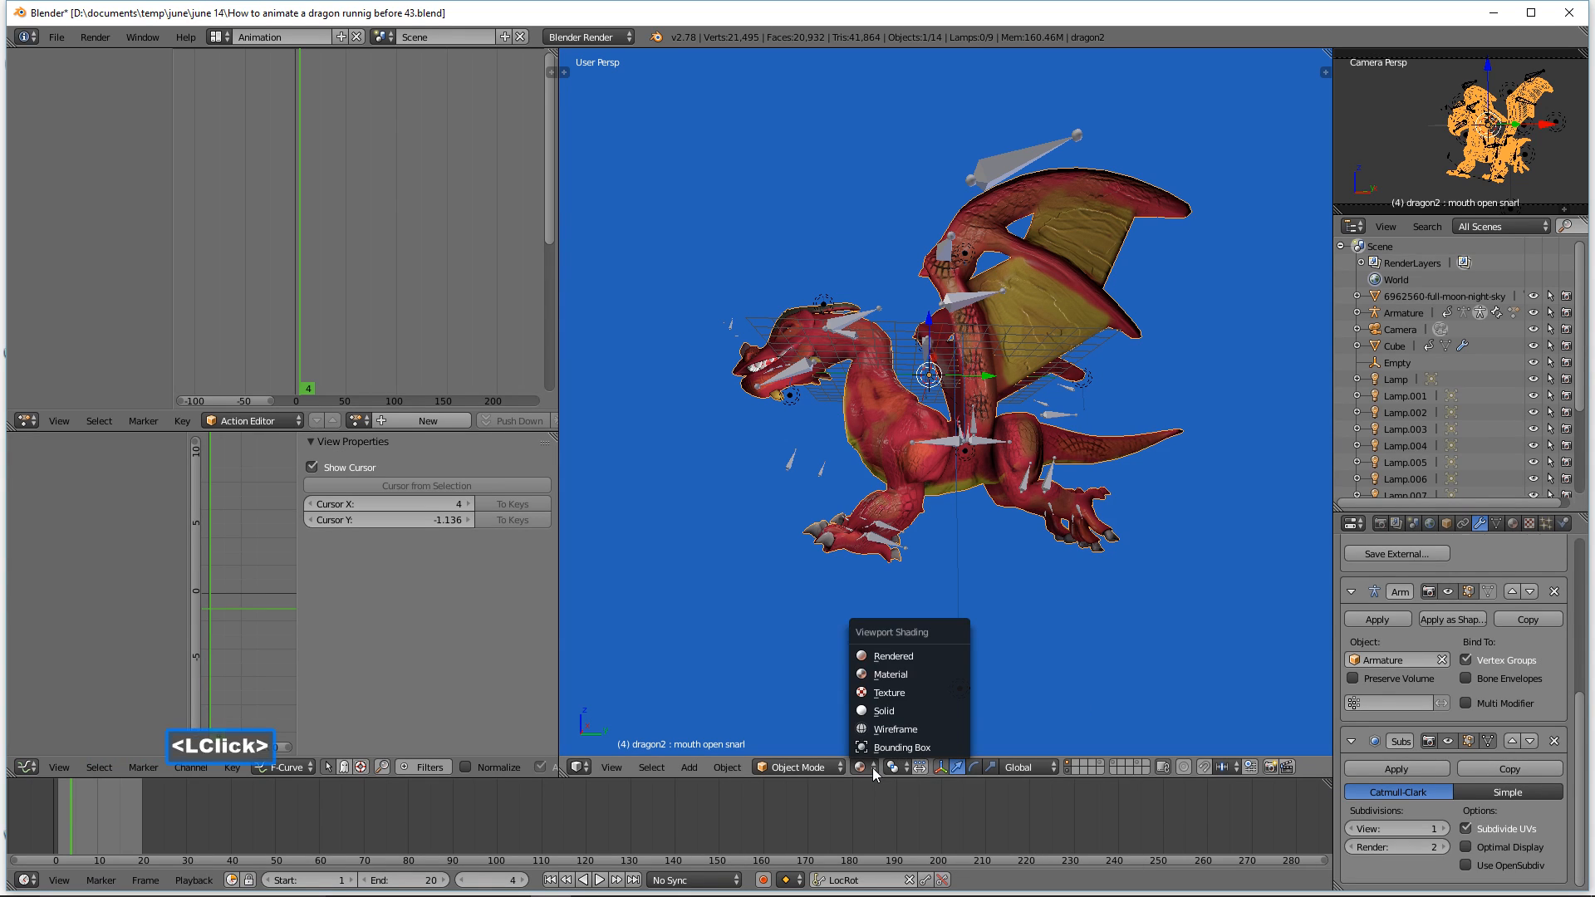
left_click(929, 712)
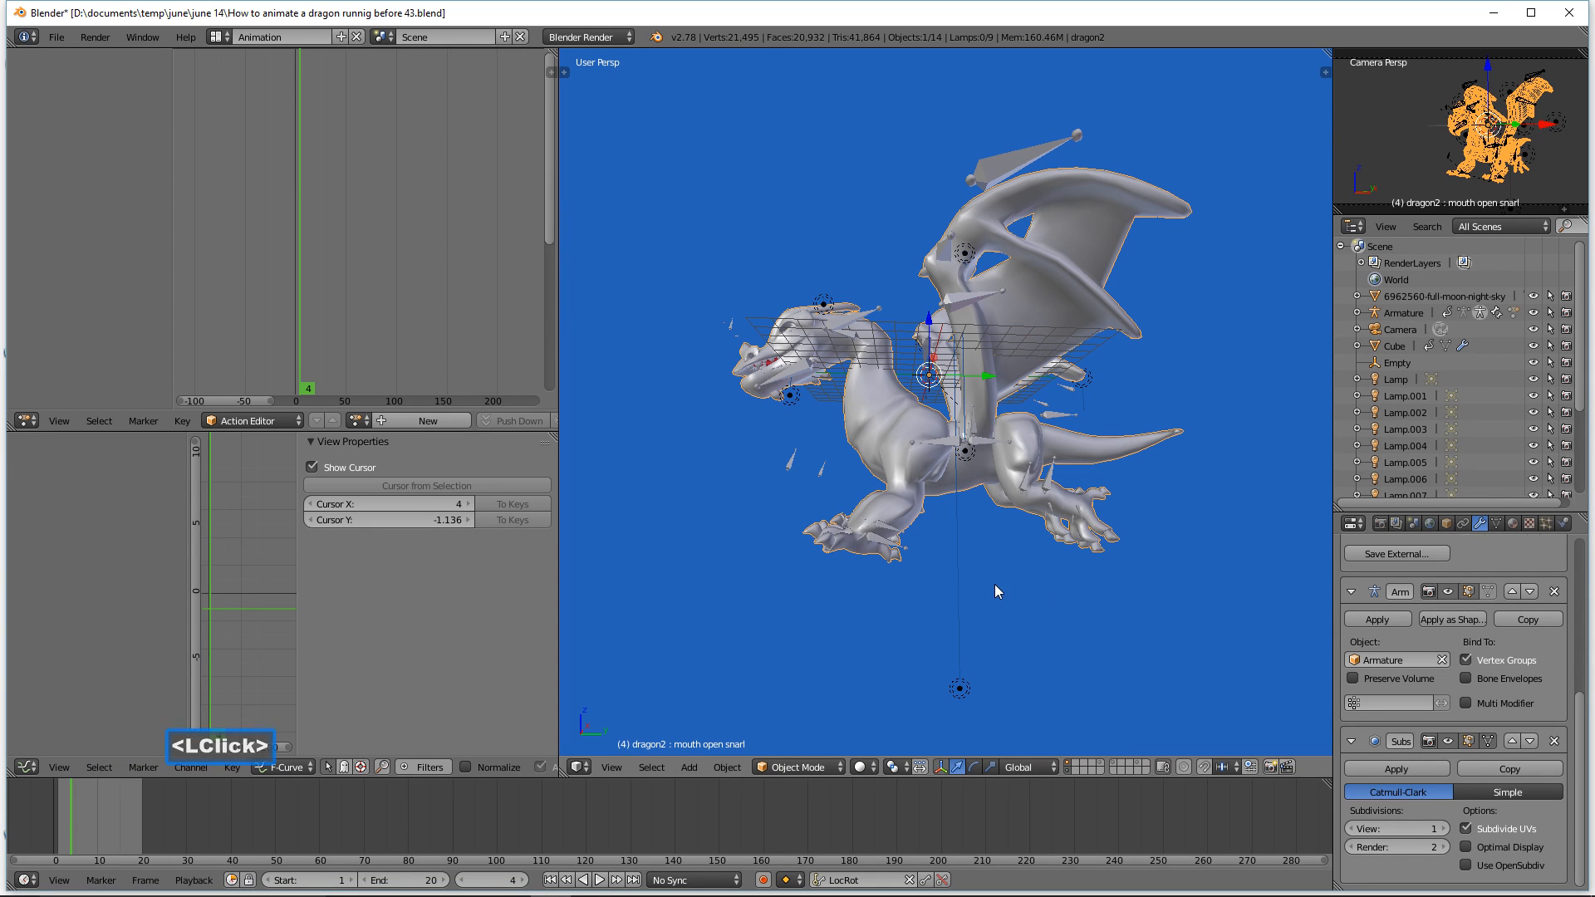
middle_click_drag(984, 576, 1029, 600)
scroll(1029, 600, "up", 3)
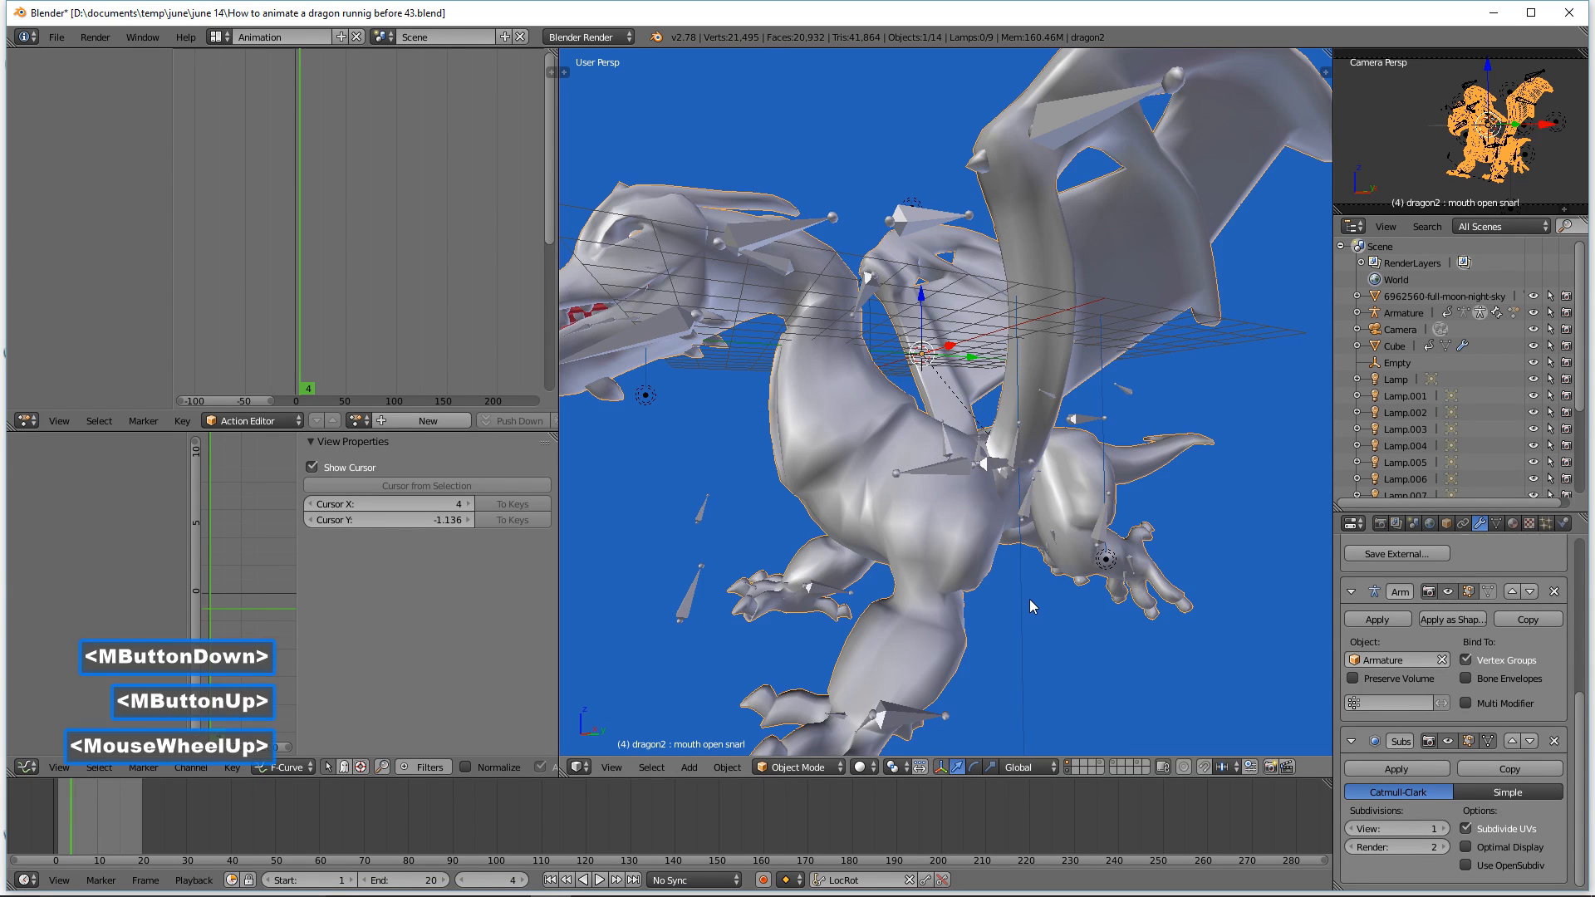
scroll(1030, 595, "down", 3)
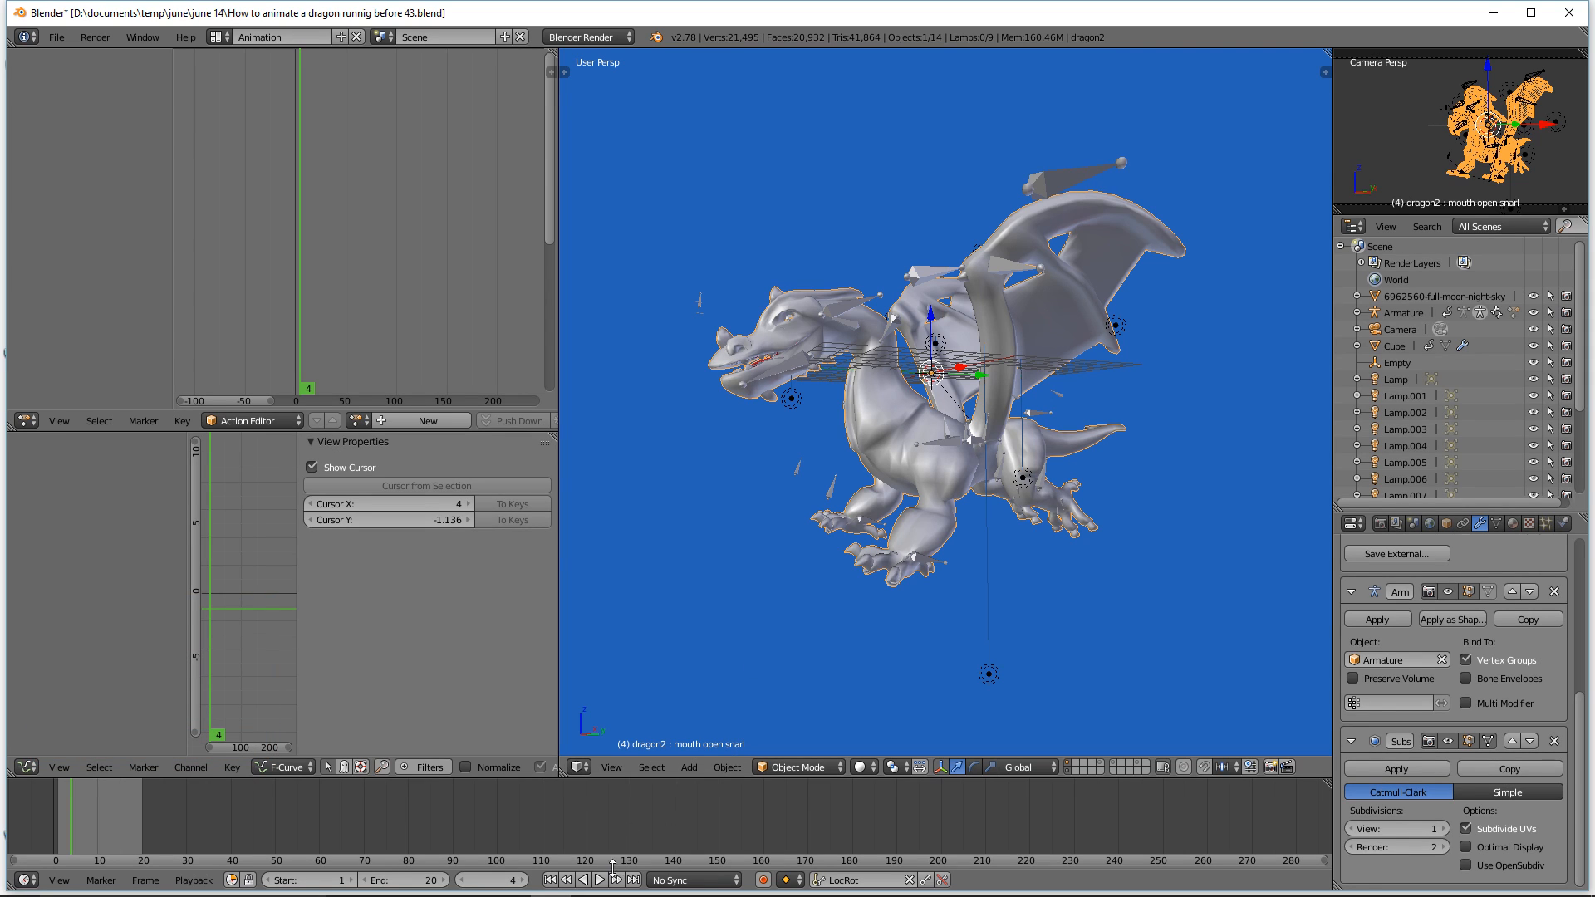
Step: Play back the animation in solid shading with everything deselected
left_click(604, 892)
left_click(599, 880)
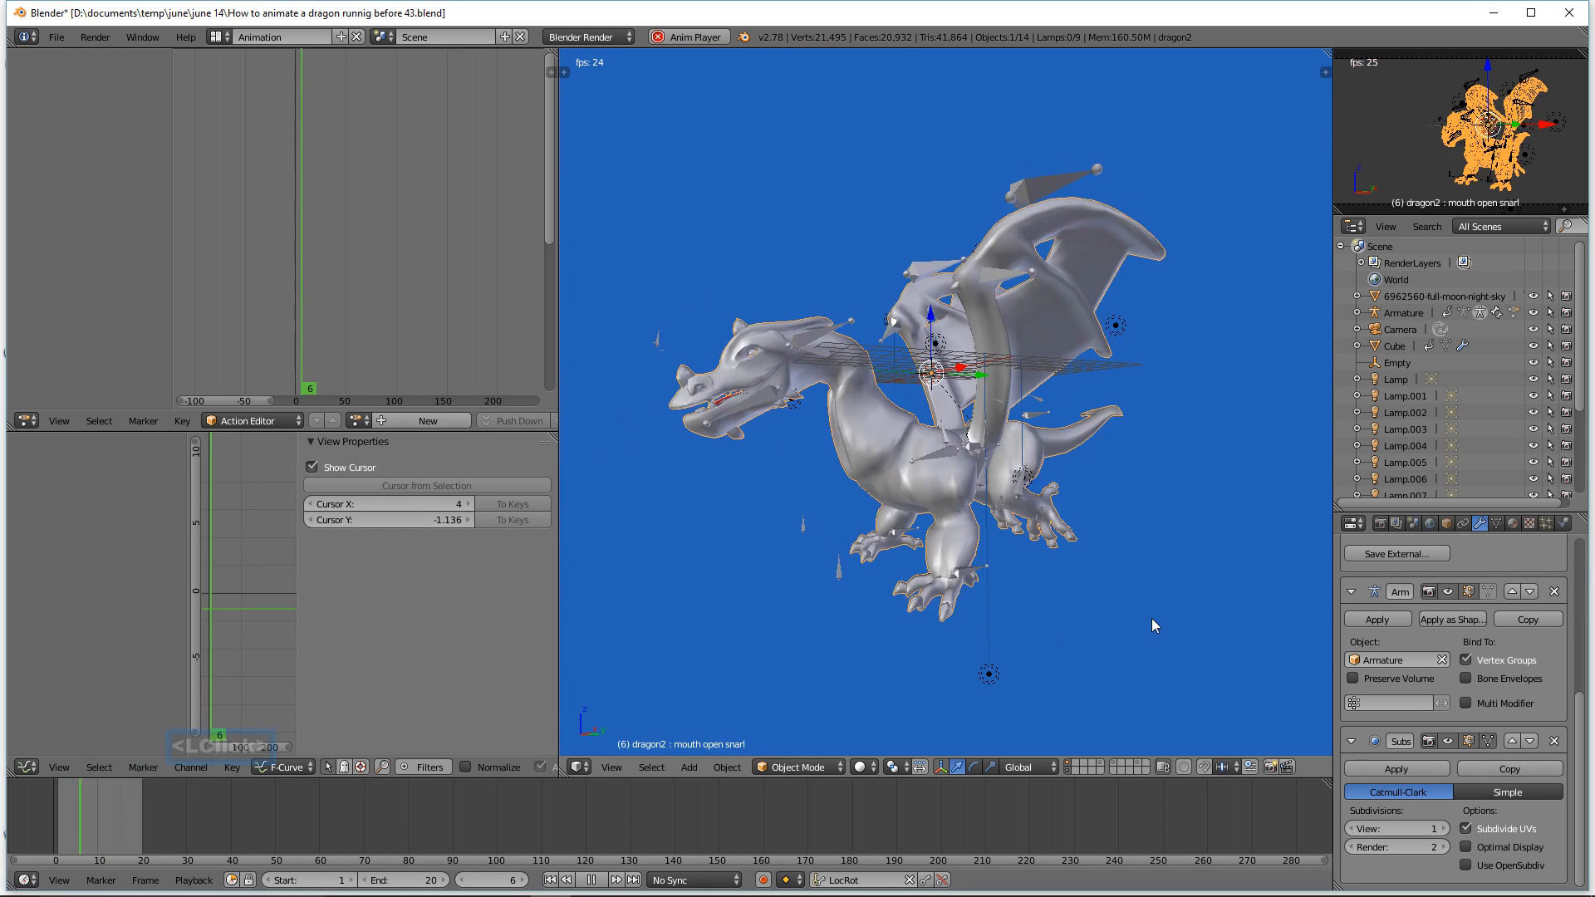
key("a")
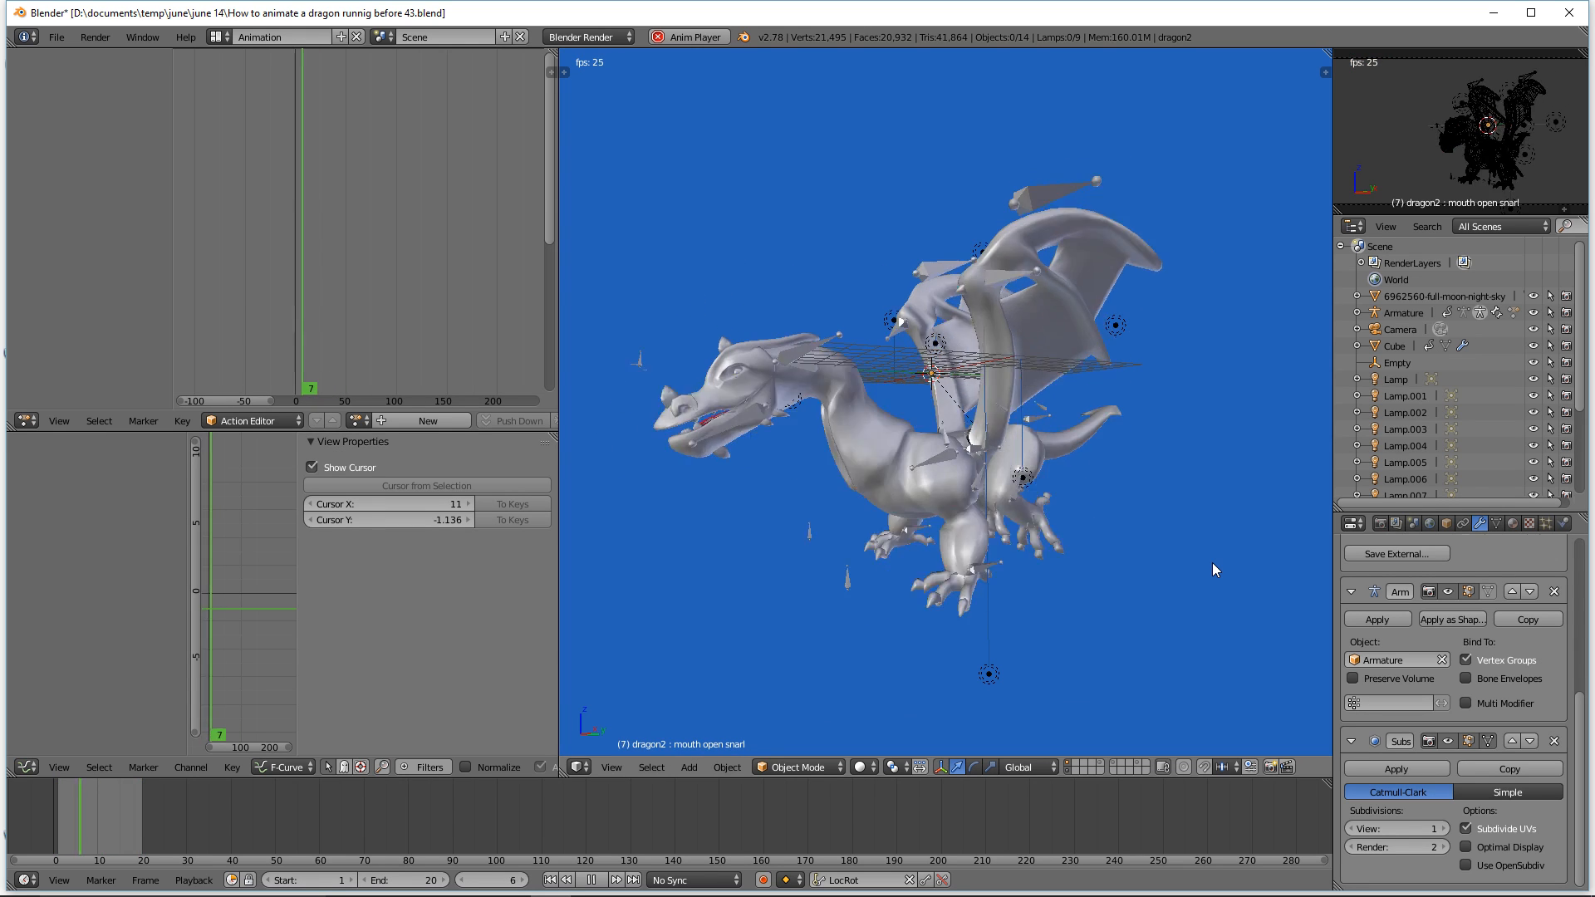
left_click(595, 883)
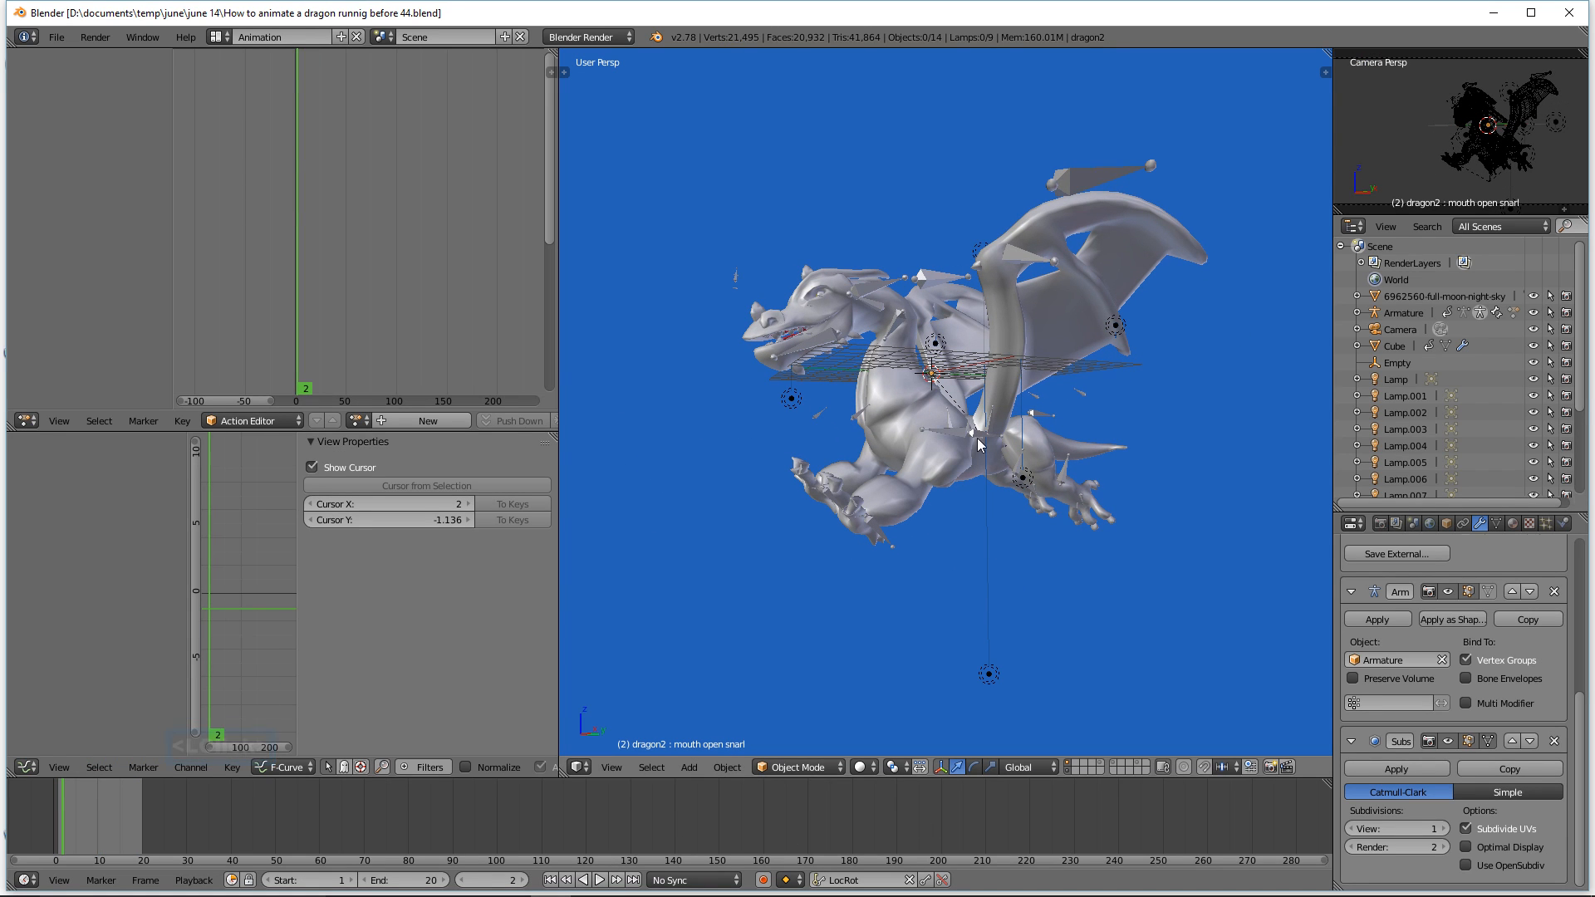
left_click(601, 880)
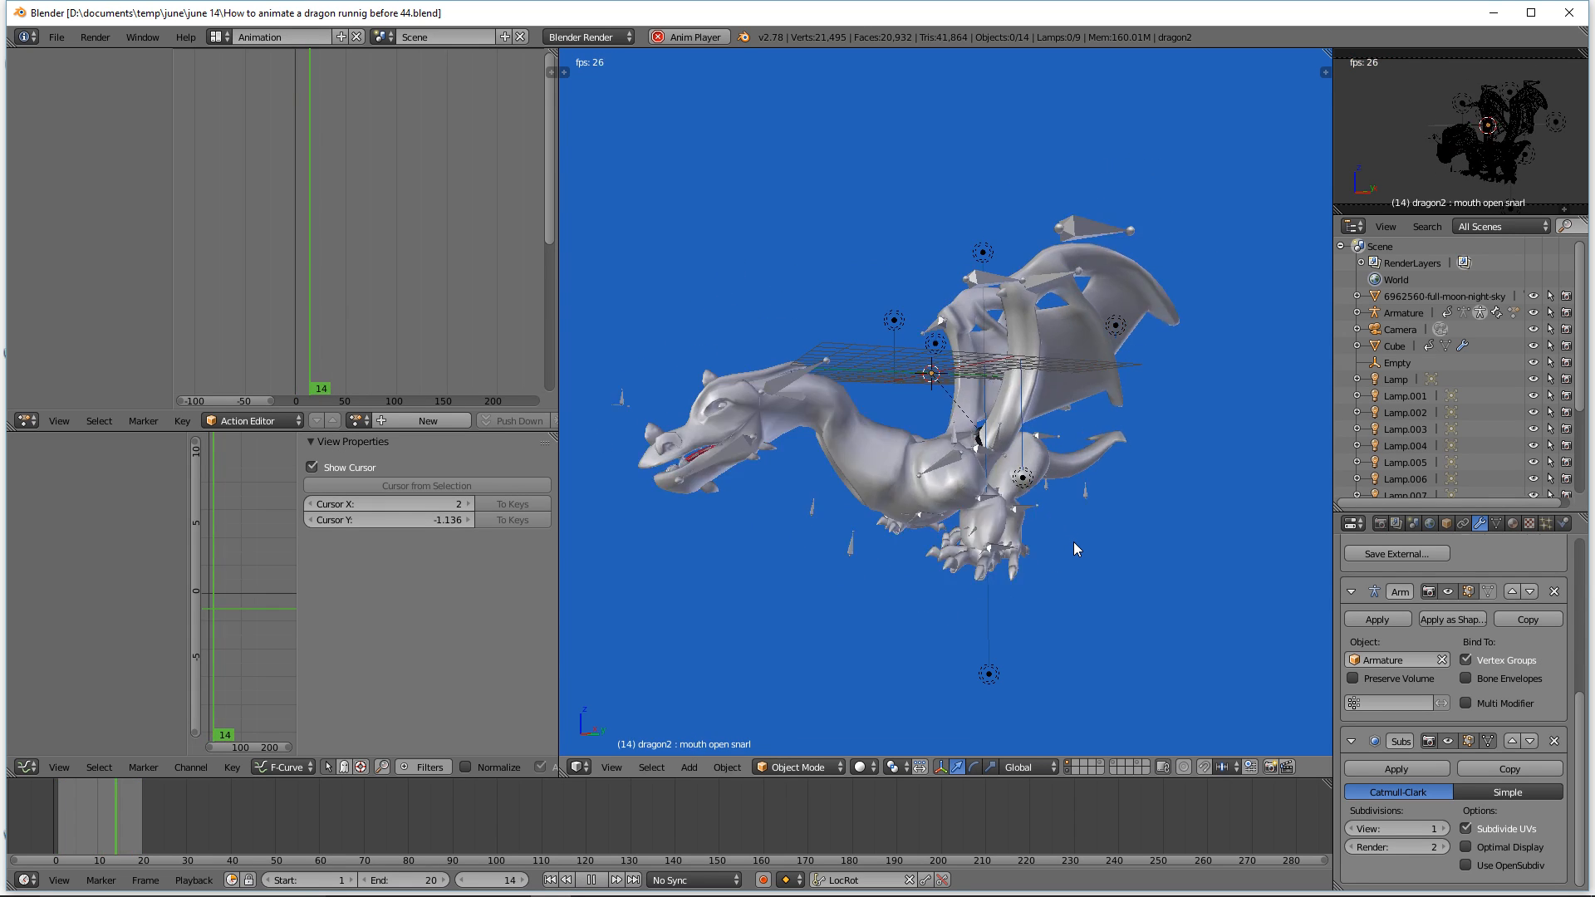
Step: Switch the viewport shading back to Texture and enable the Only Render display option
left_click(875, 769)
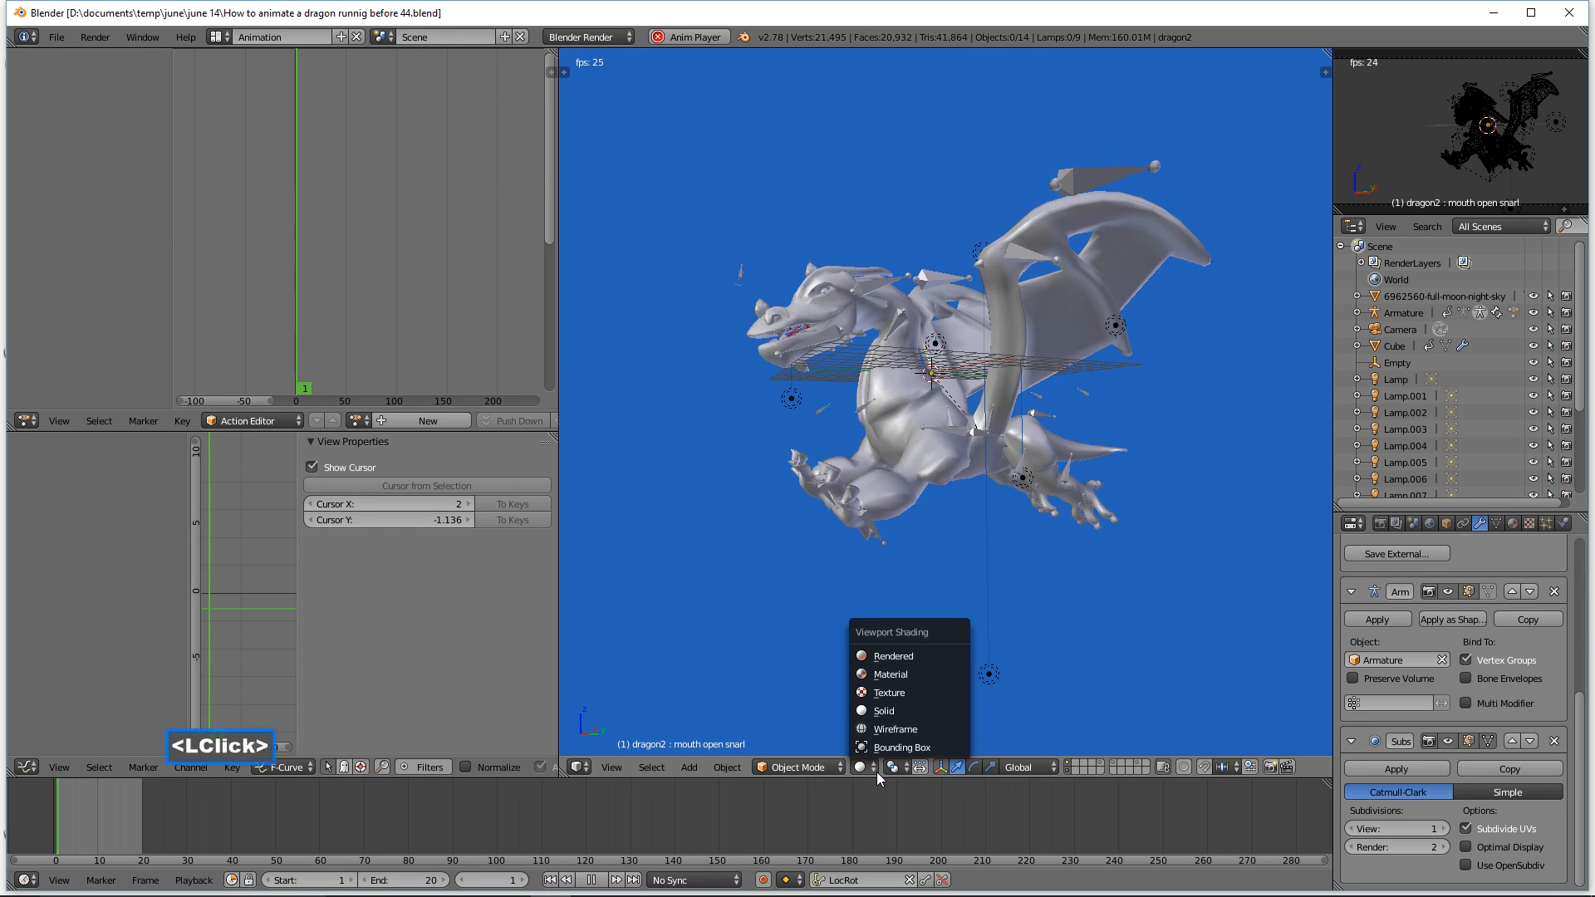
left_click(930, 690)
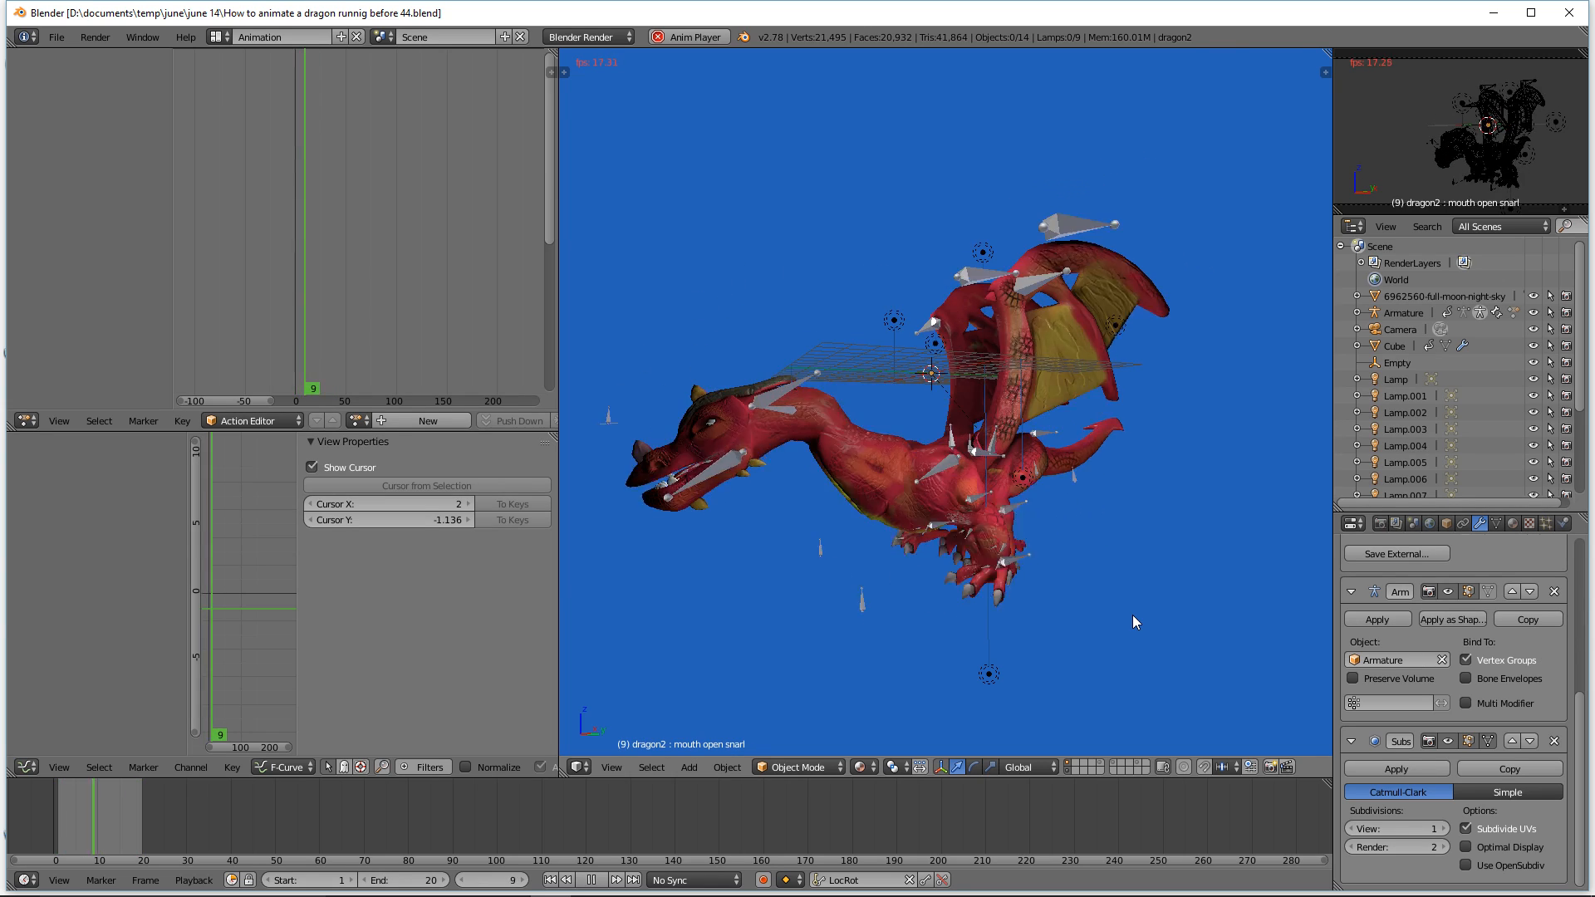
key("n")
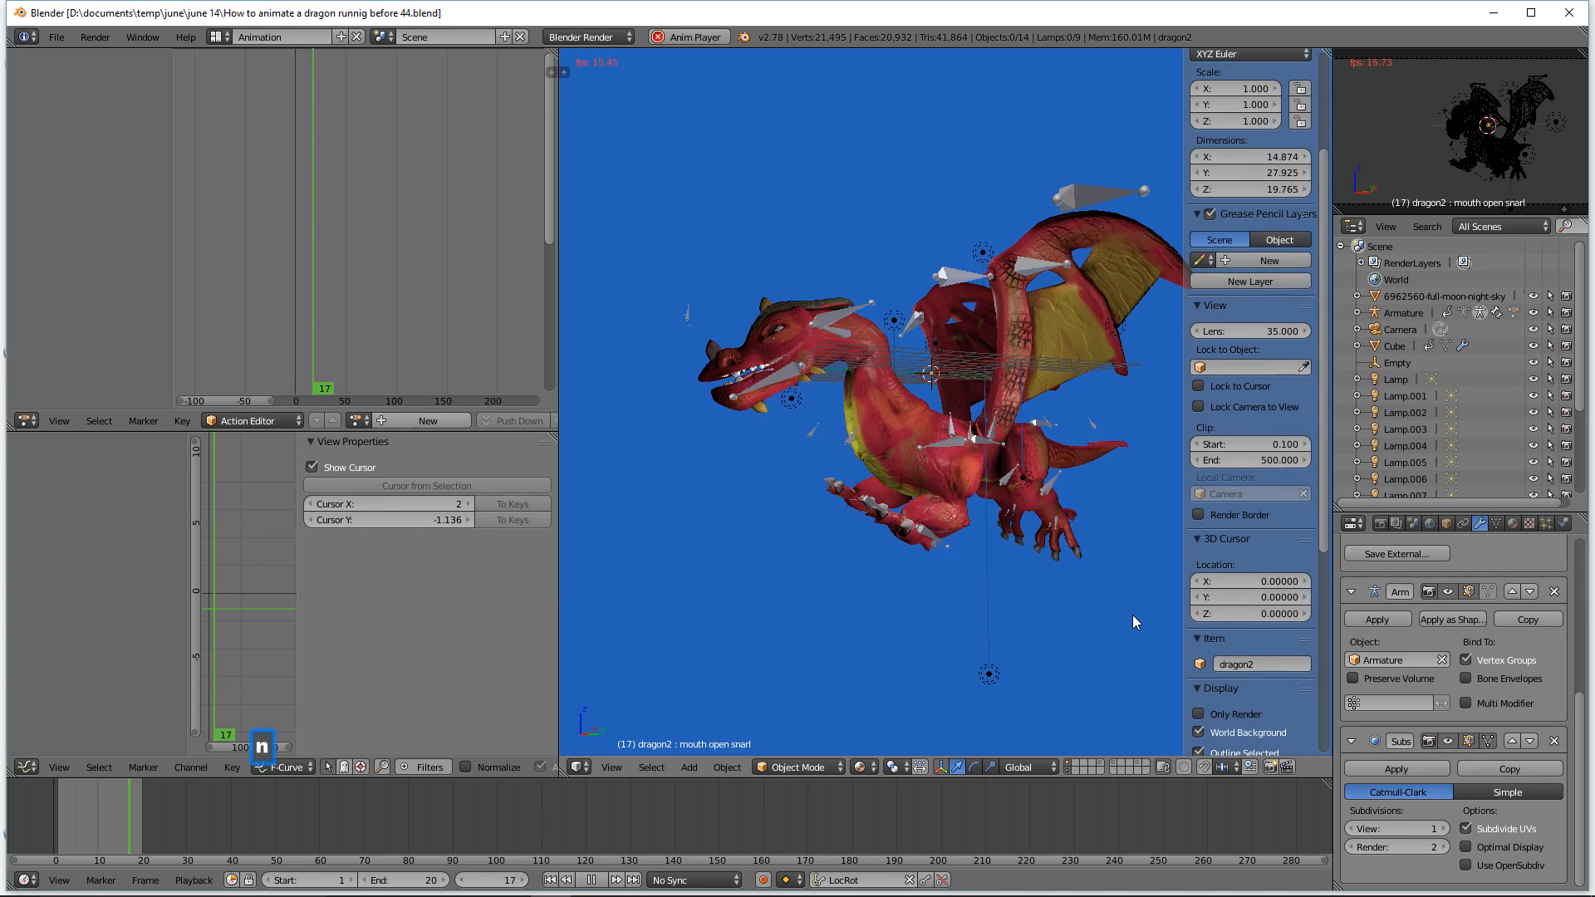
left_click(1199, 713)
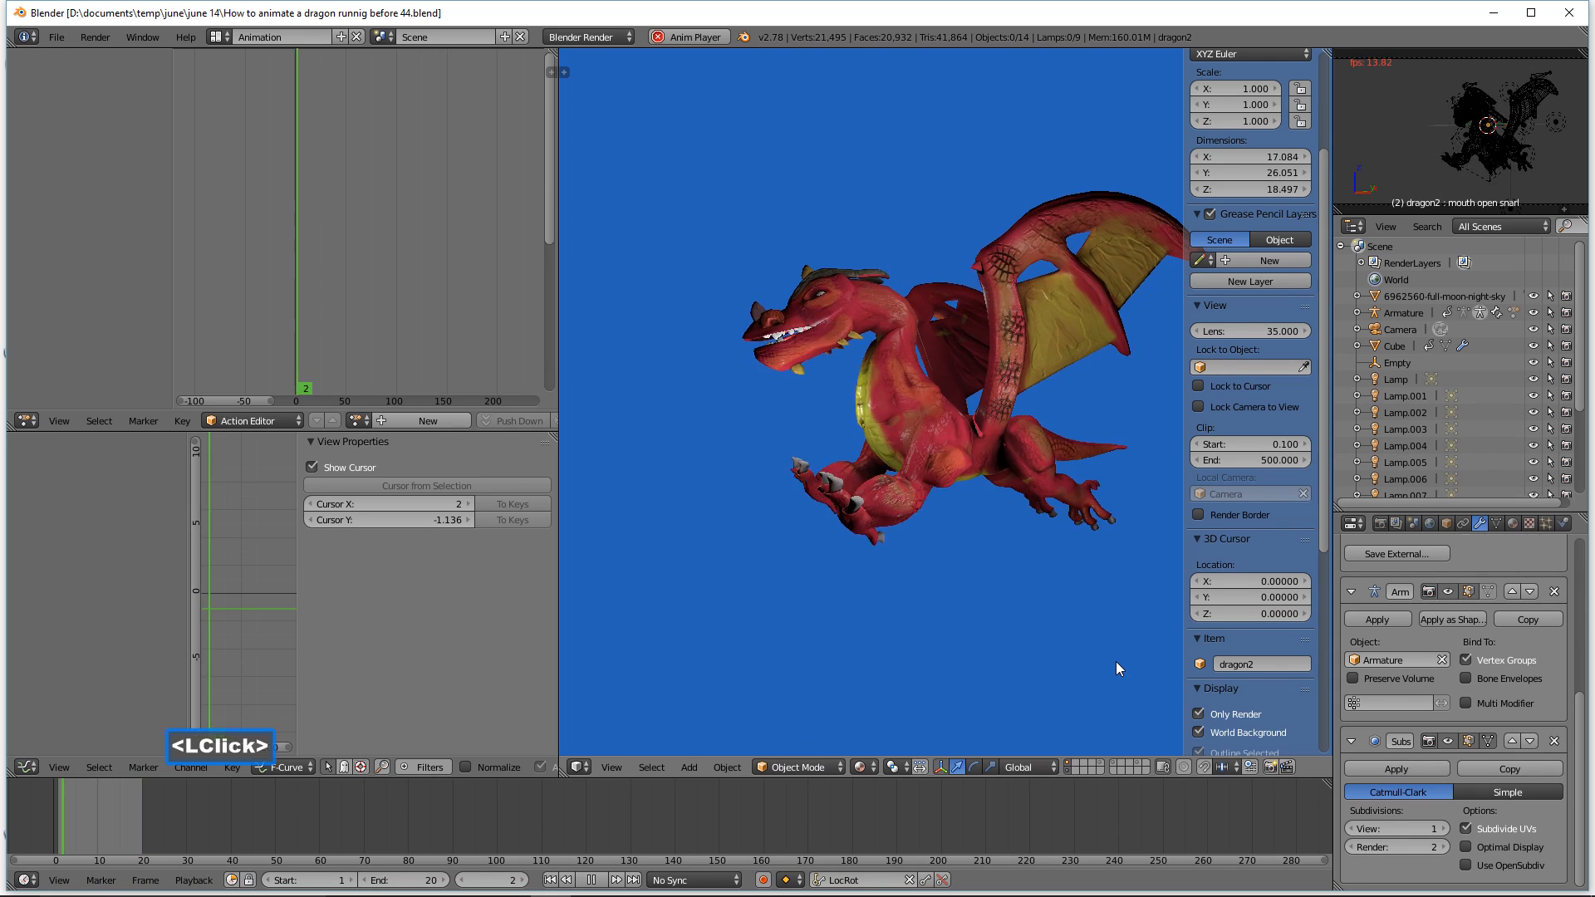
key("n")
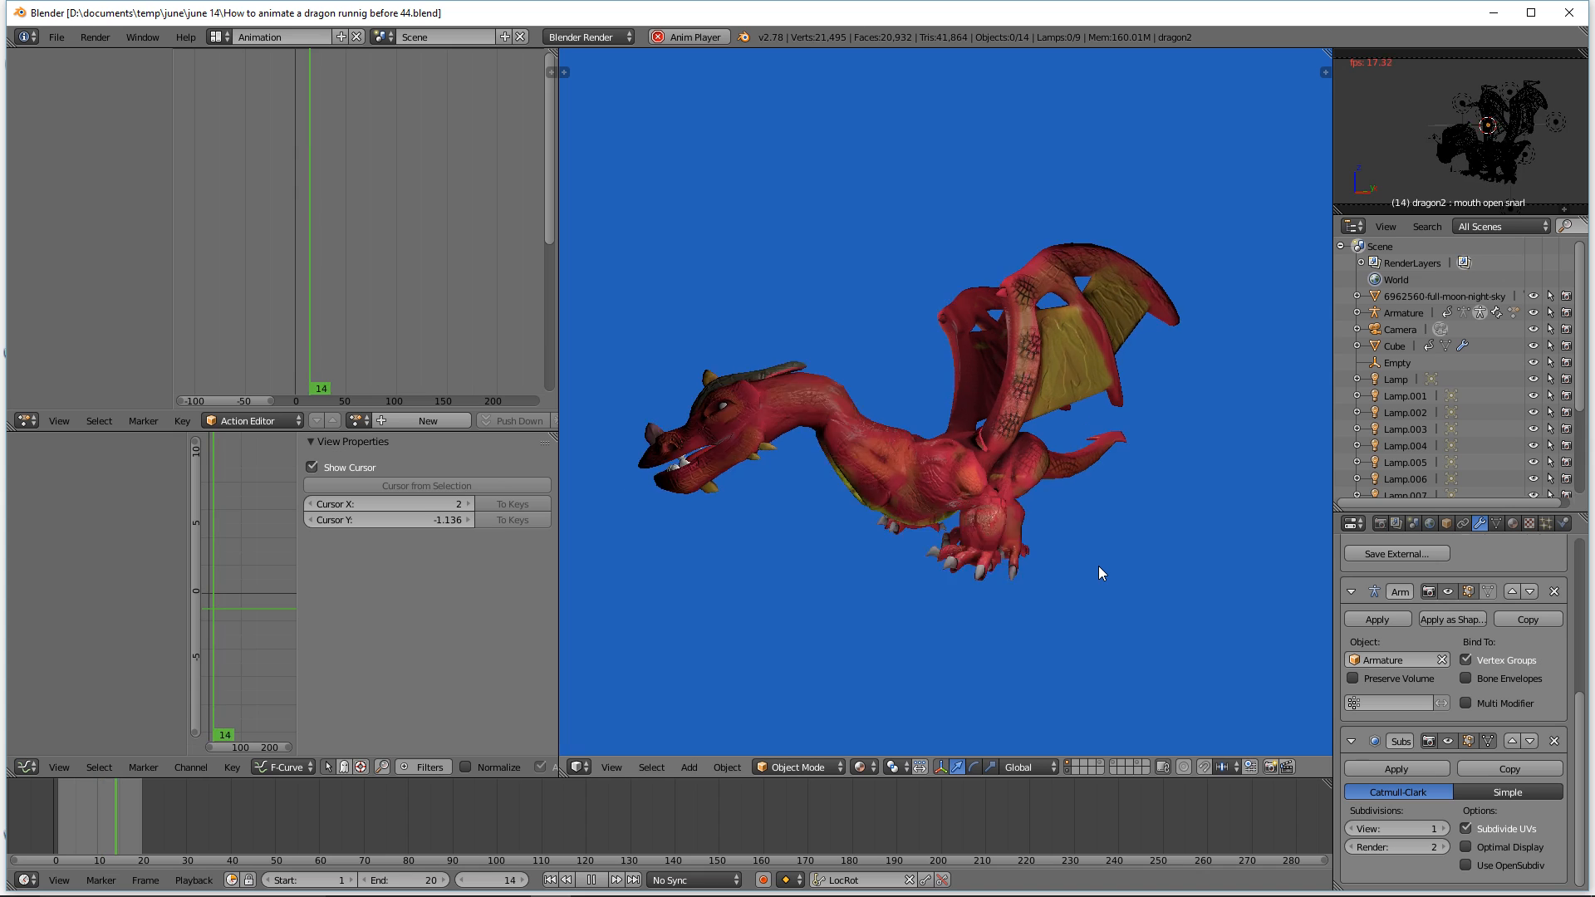
middle_click_drag(969, 631, 1014, 616)
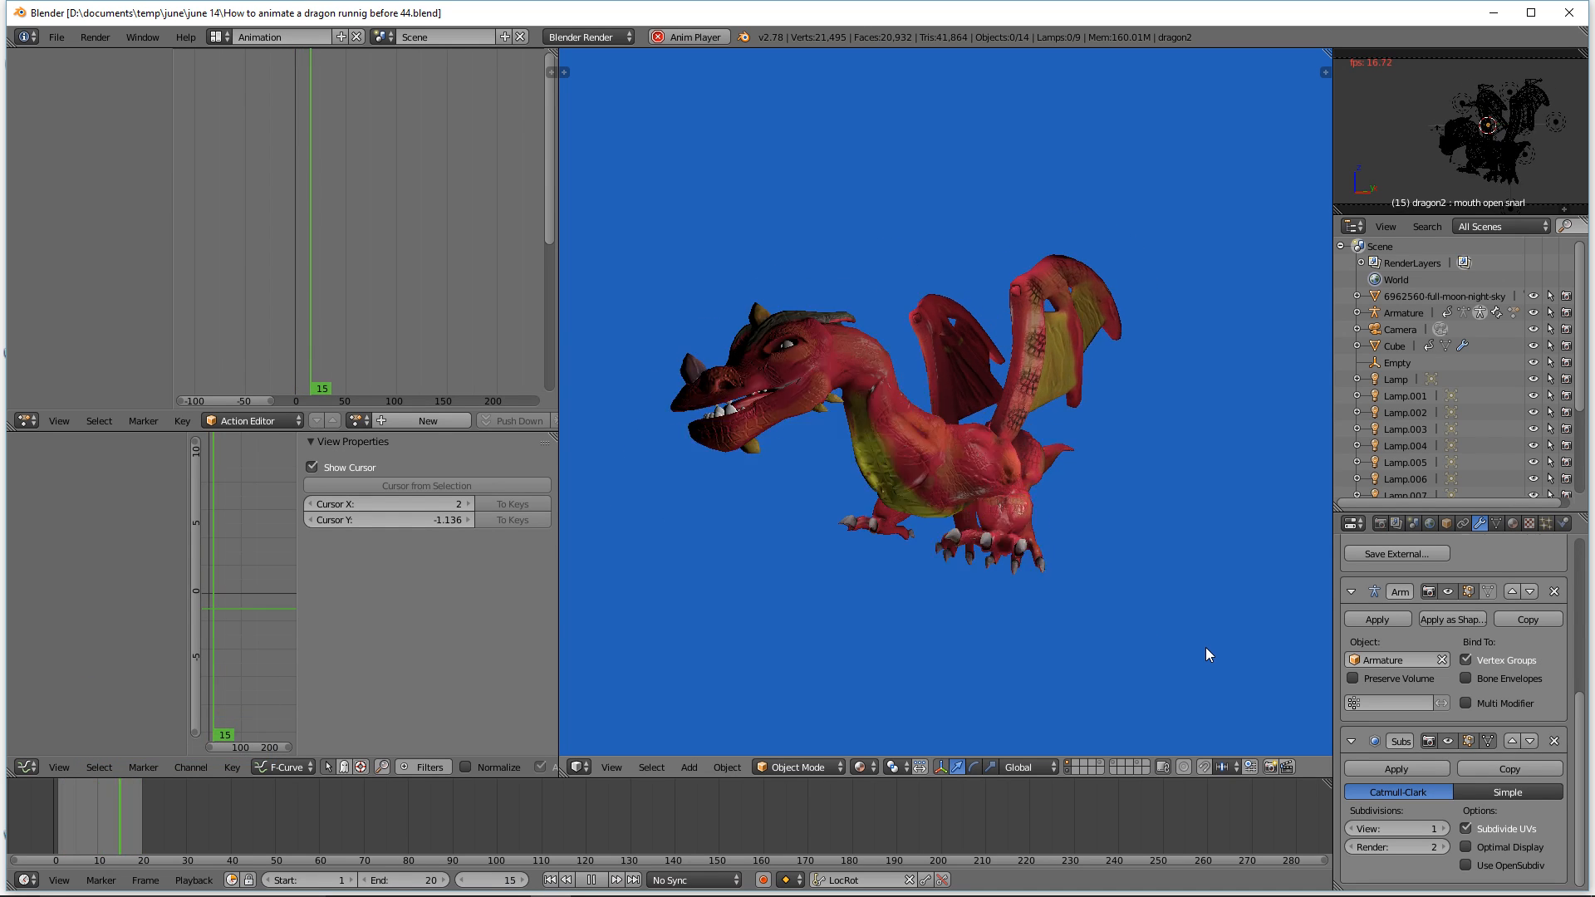